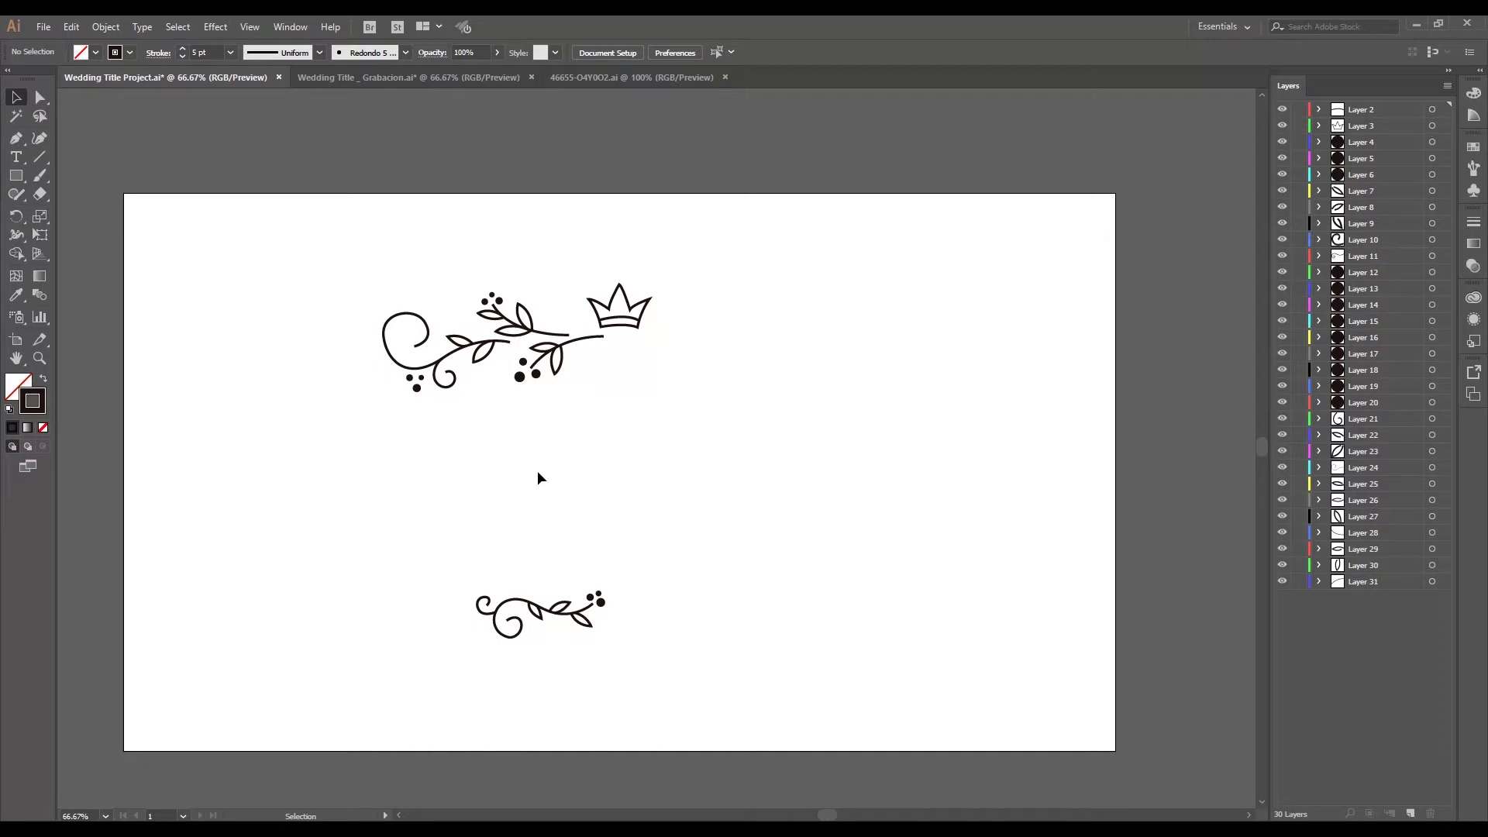
Switch to the 46655-O4Y0O2.ai ornament reference document
left_click(664, 78)
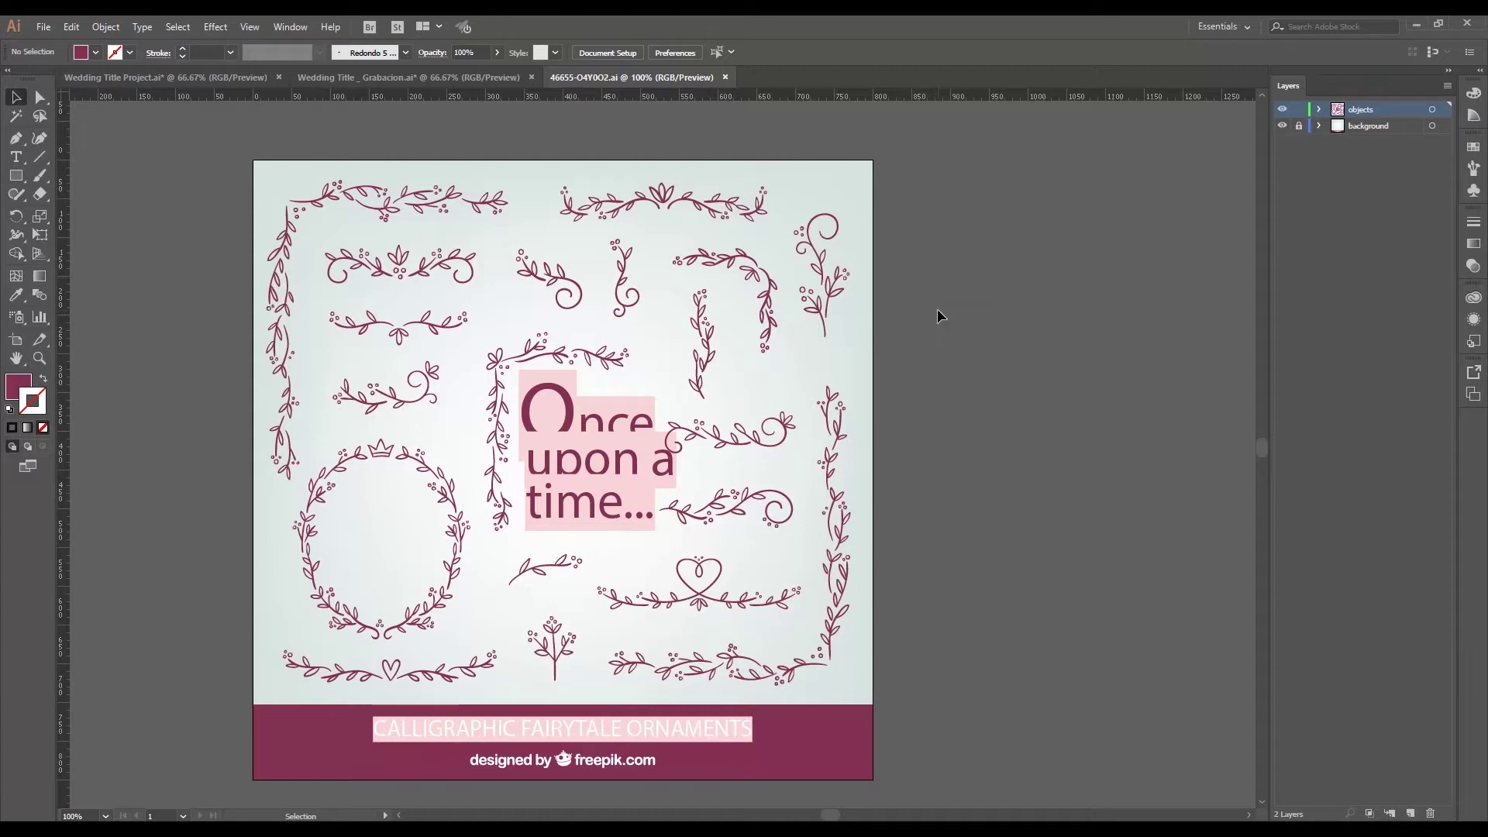
Inspect the tall and S-shaped vine ornaments, then go back to Wedding Title Project.ai
left_click(835, 288)
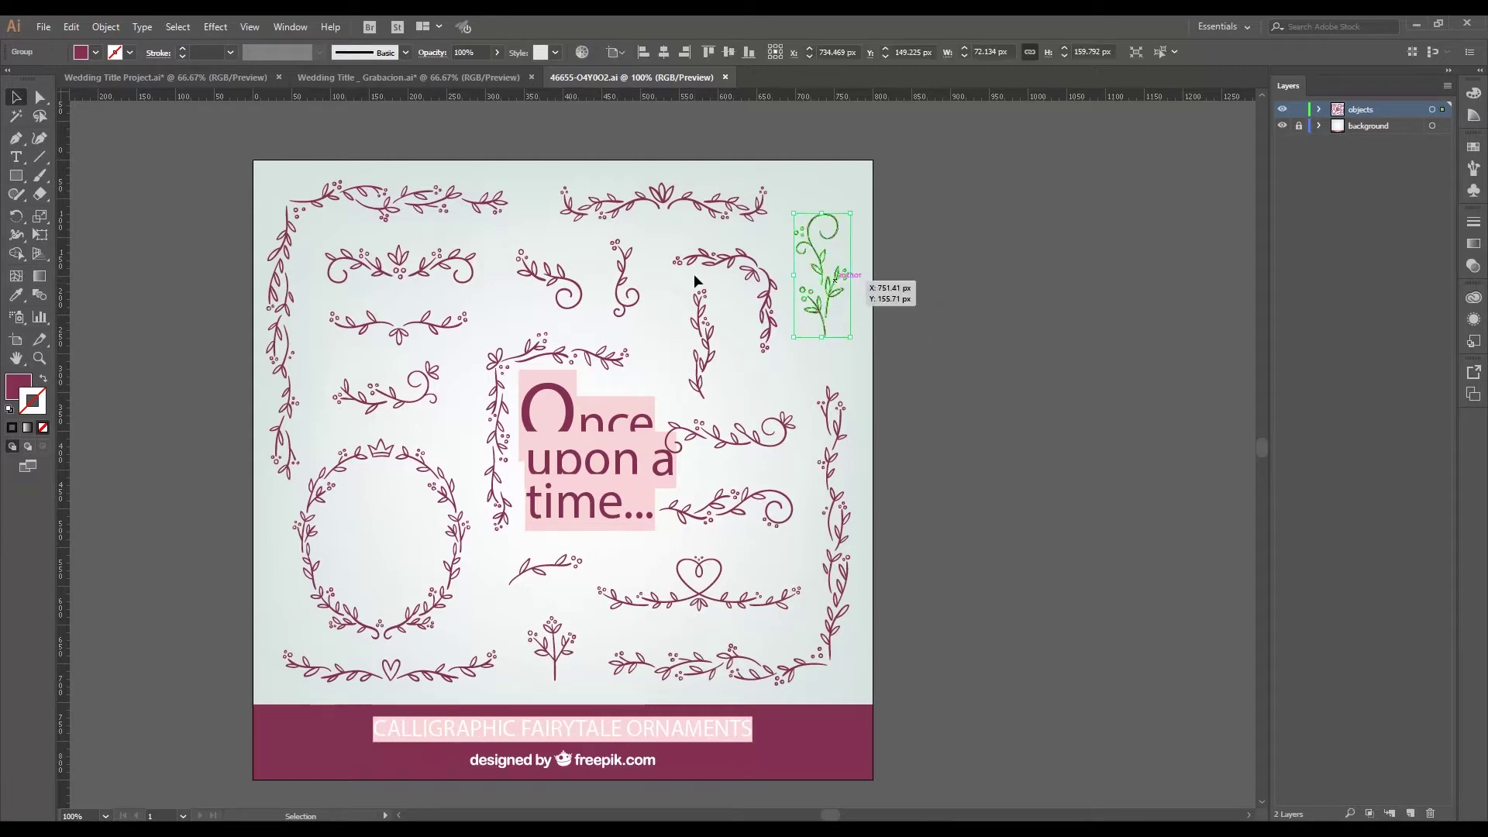
left_click(623, 288)
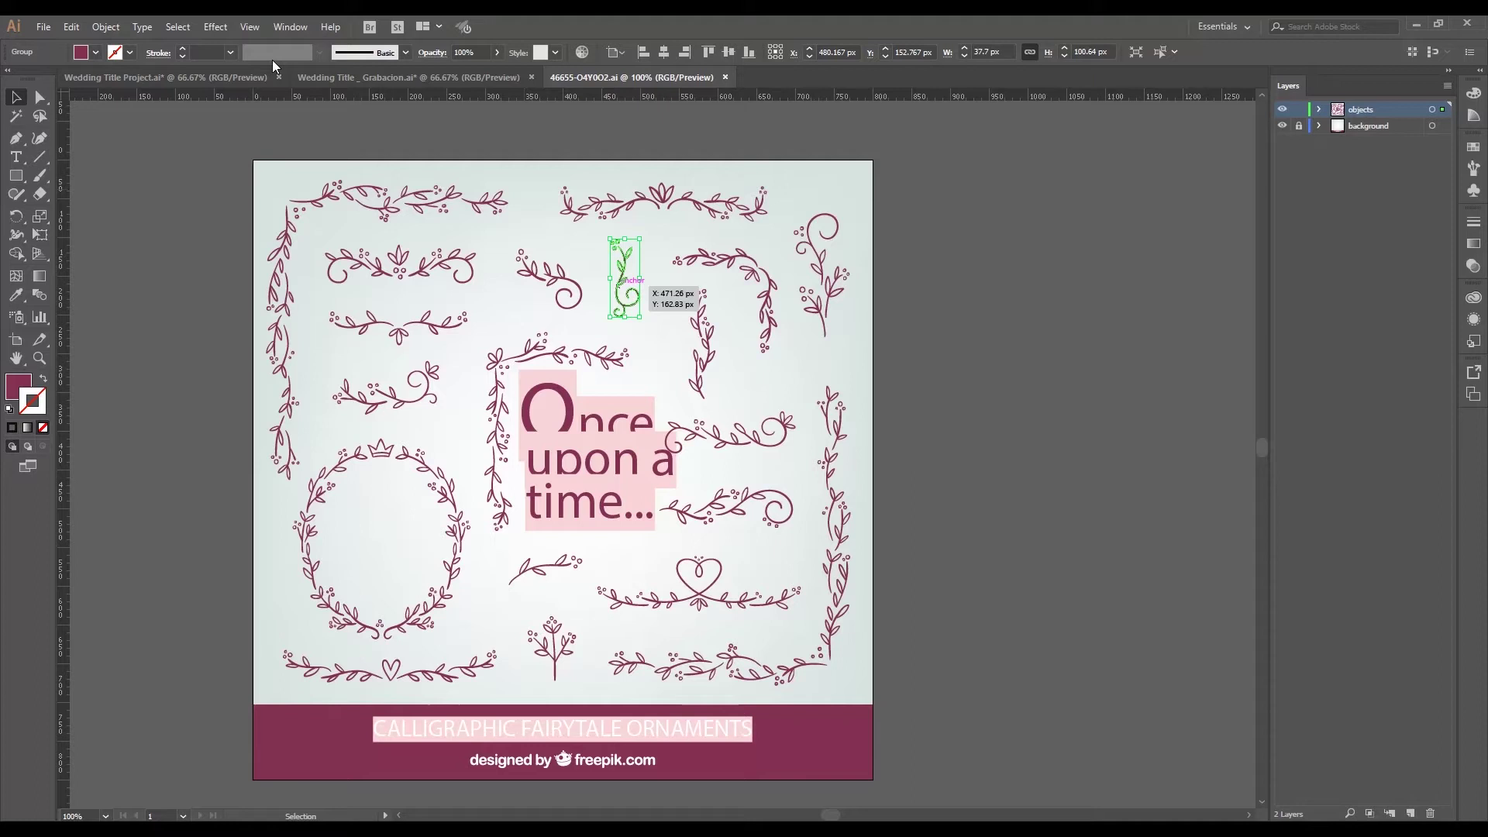
left_click(200, 77)
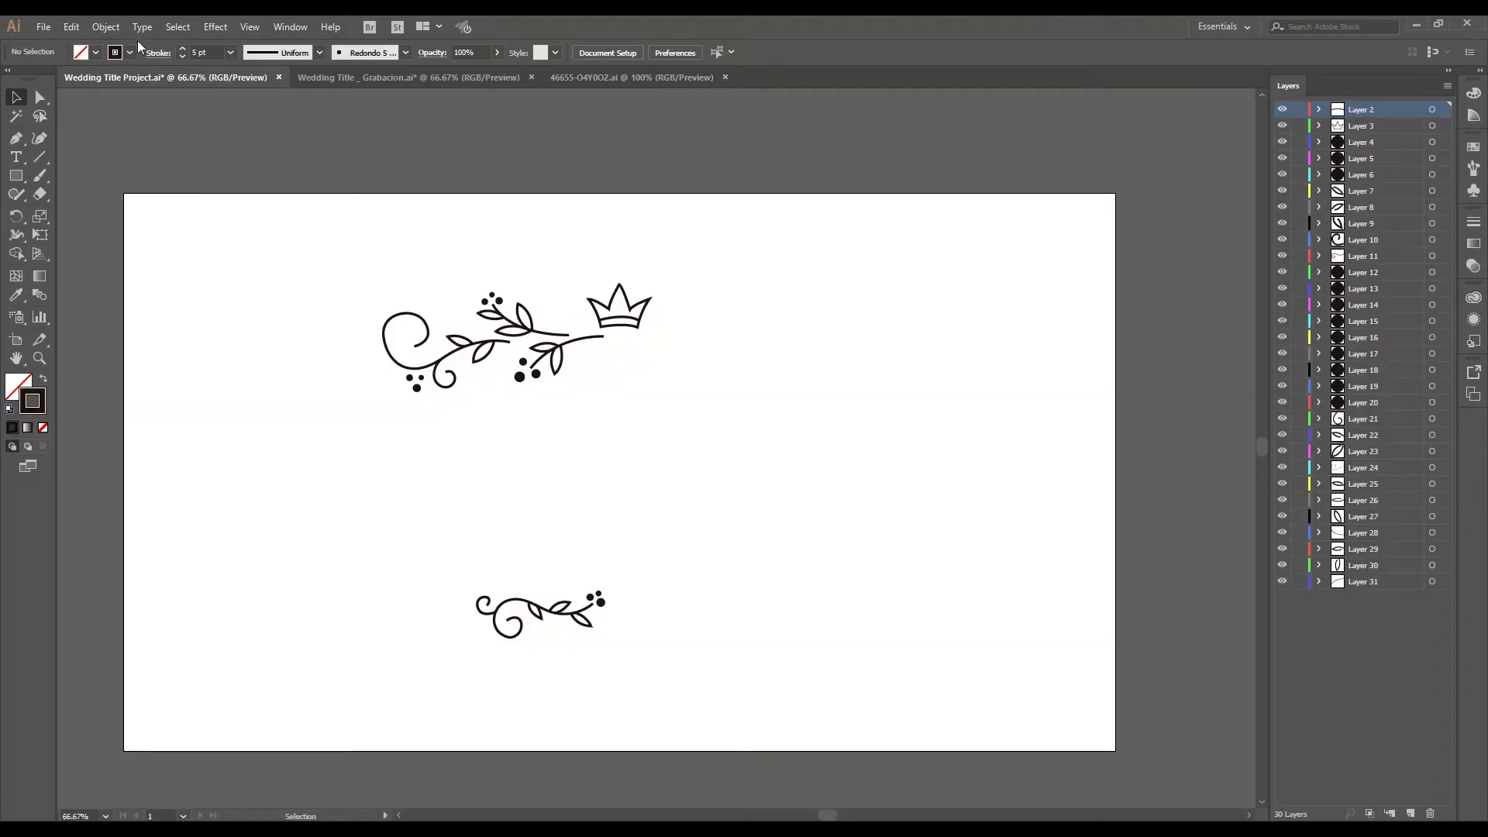
left_click(39, 29)
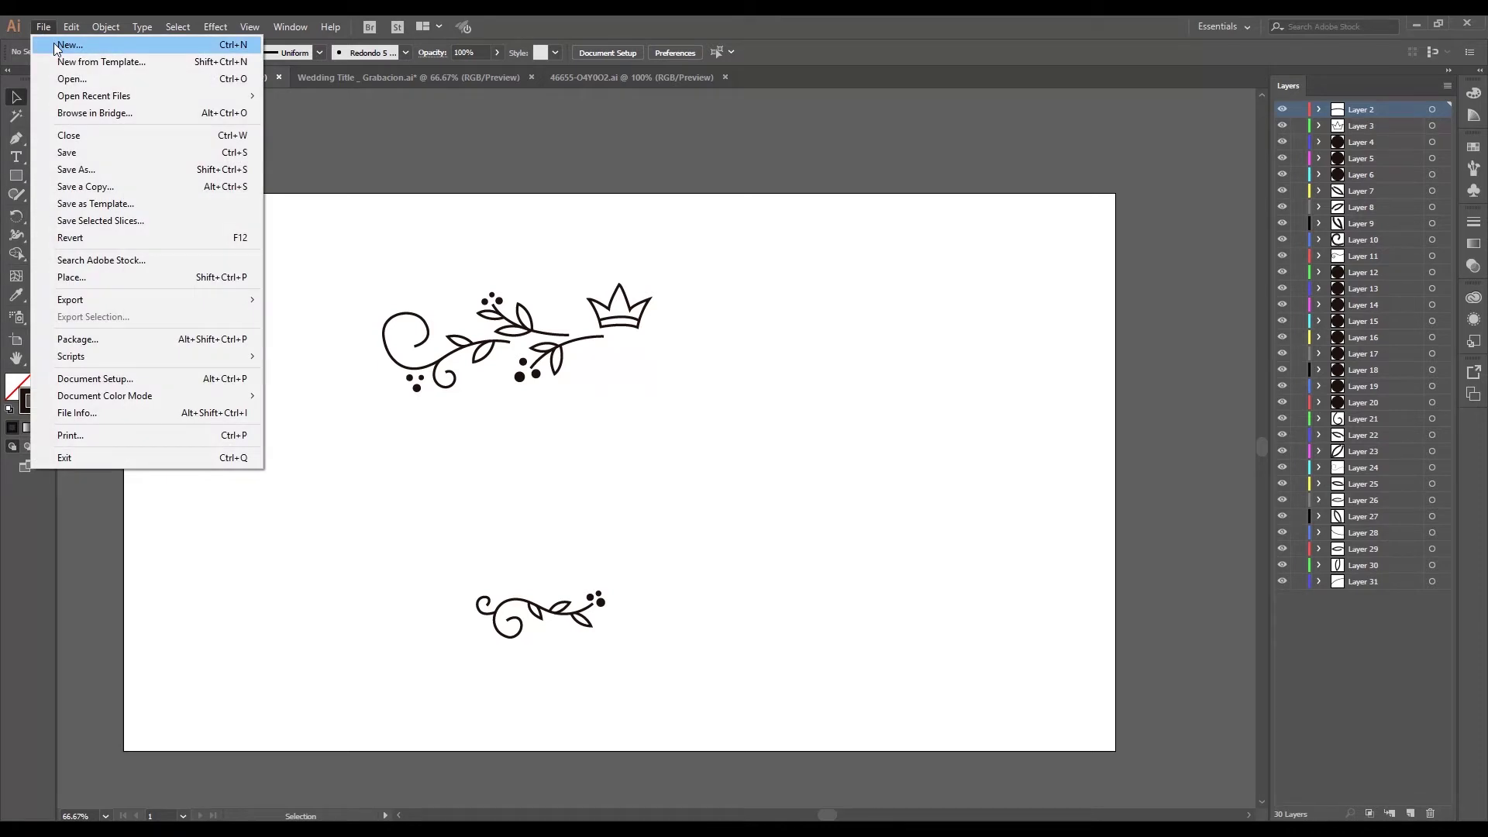
left_click(54, 43)
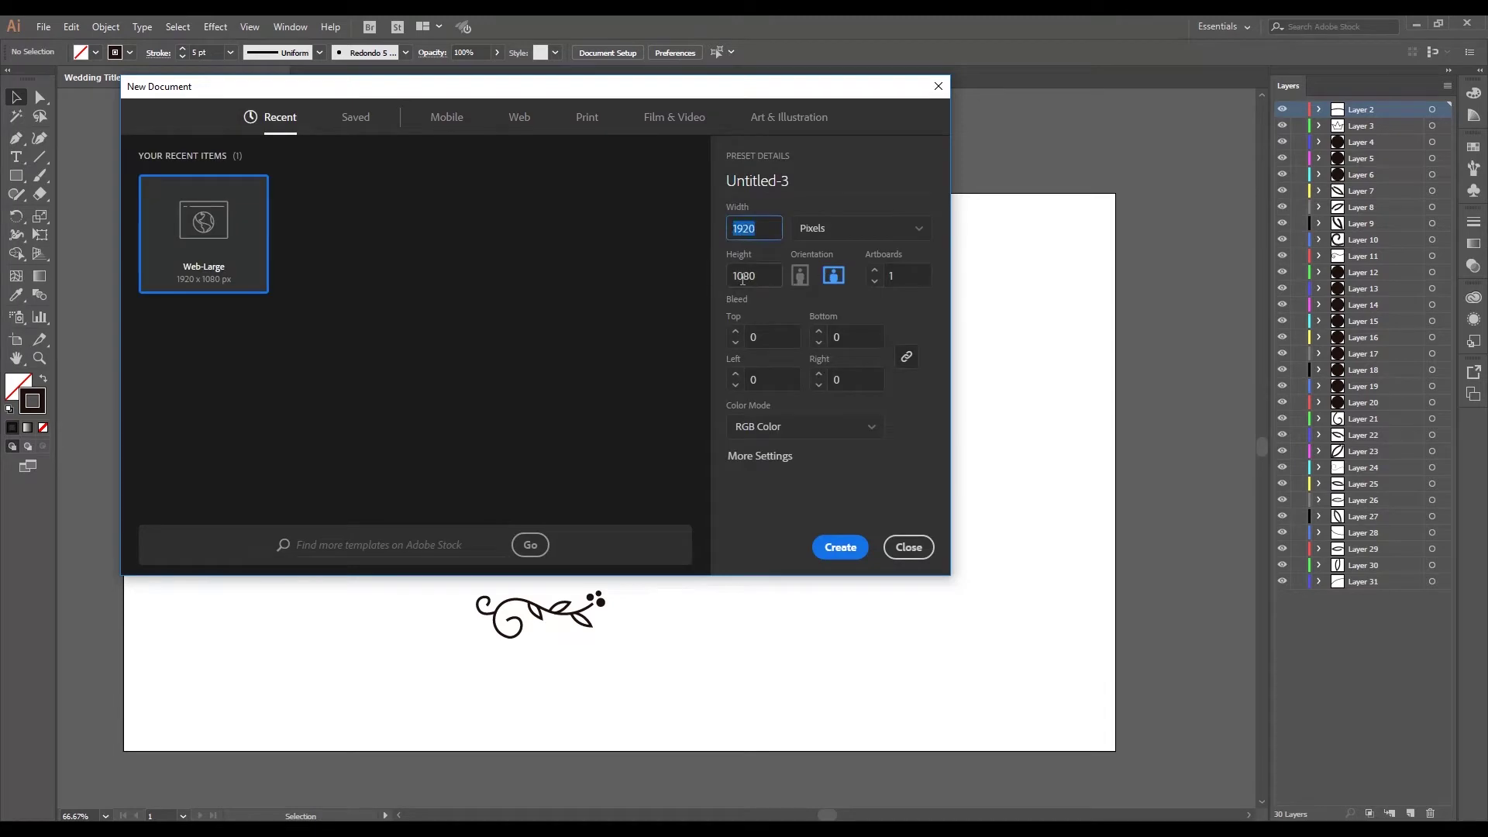
left_click(736, 277)
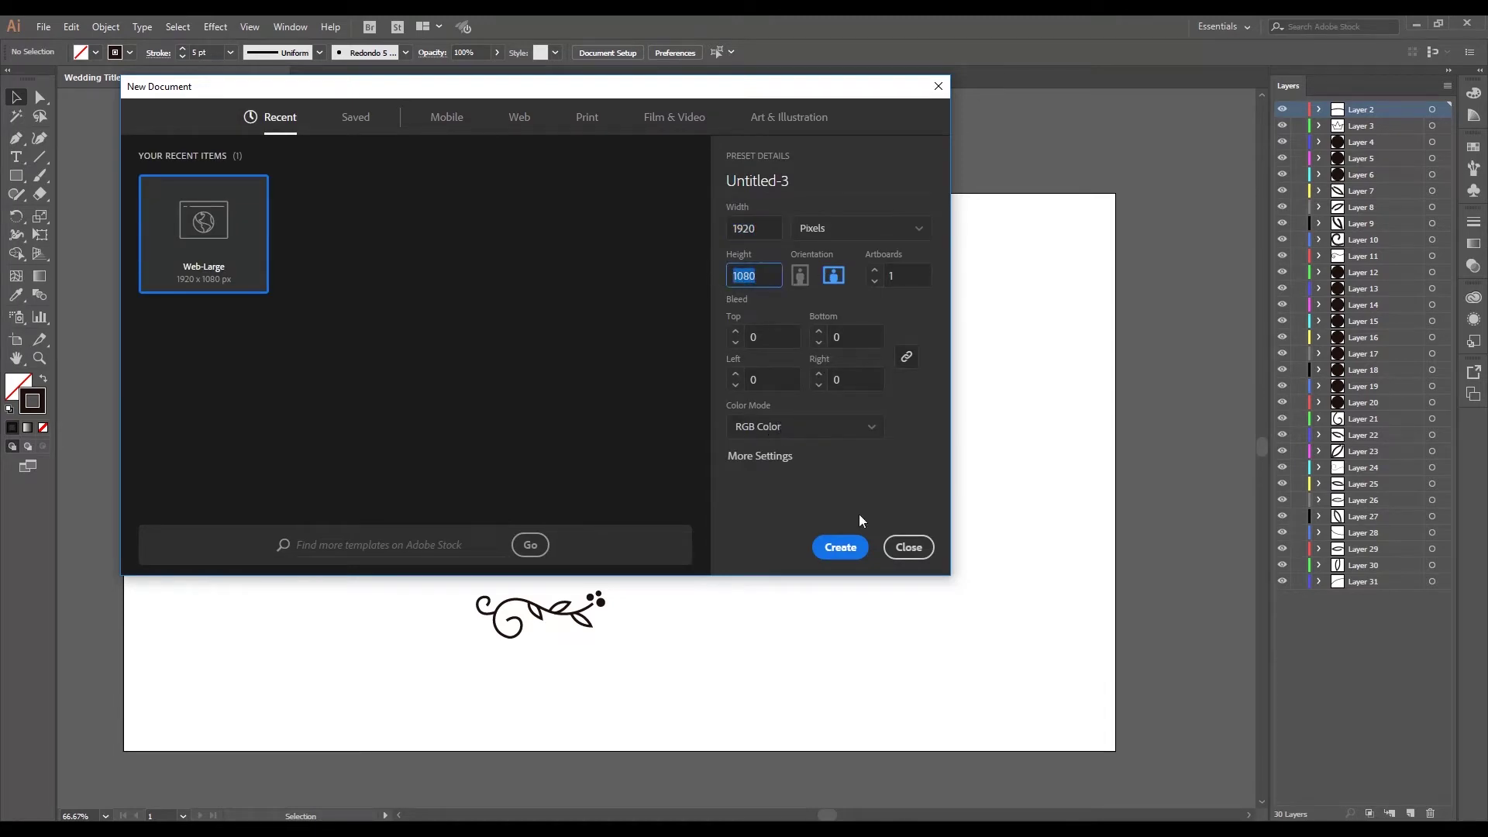
left_click(920, 547)
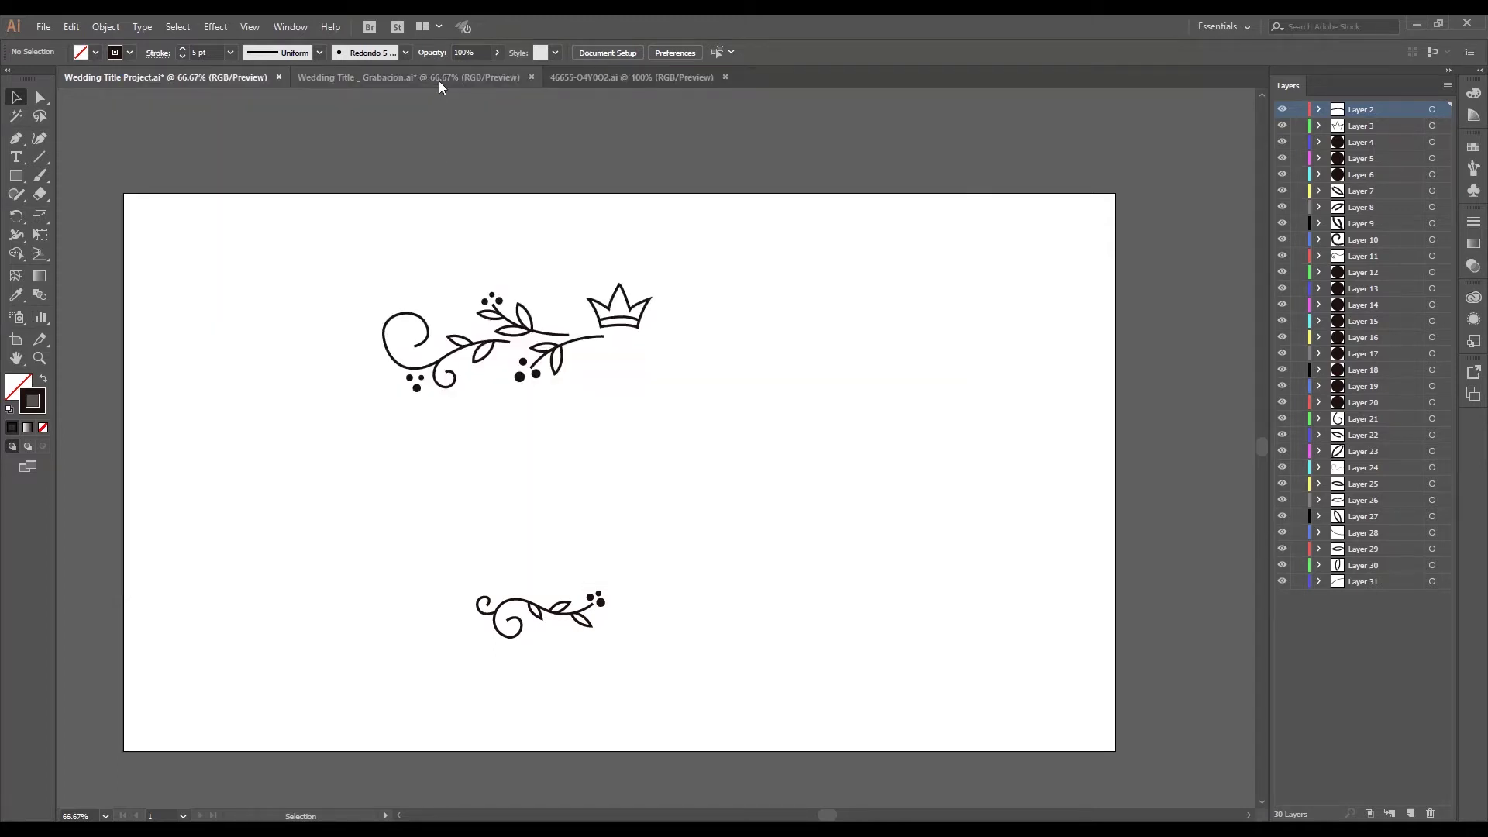
Glance at the tall vine in the ornaments file, then return to Wedding Title _ Grabacion.ai
left_click(439, 81)
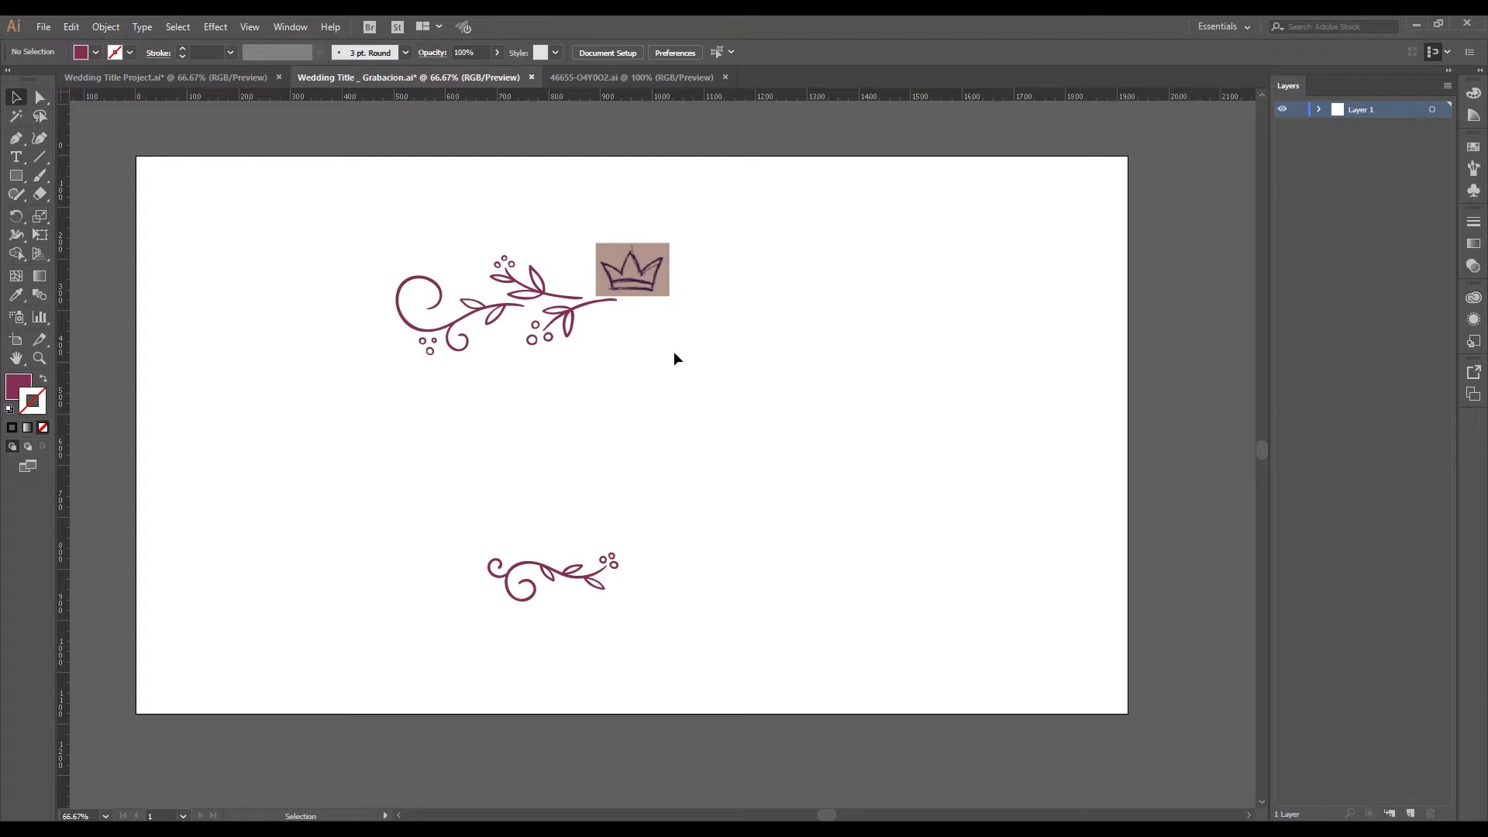
left_click(634, 79)
left_click(836, 288)
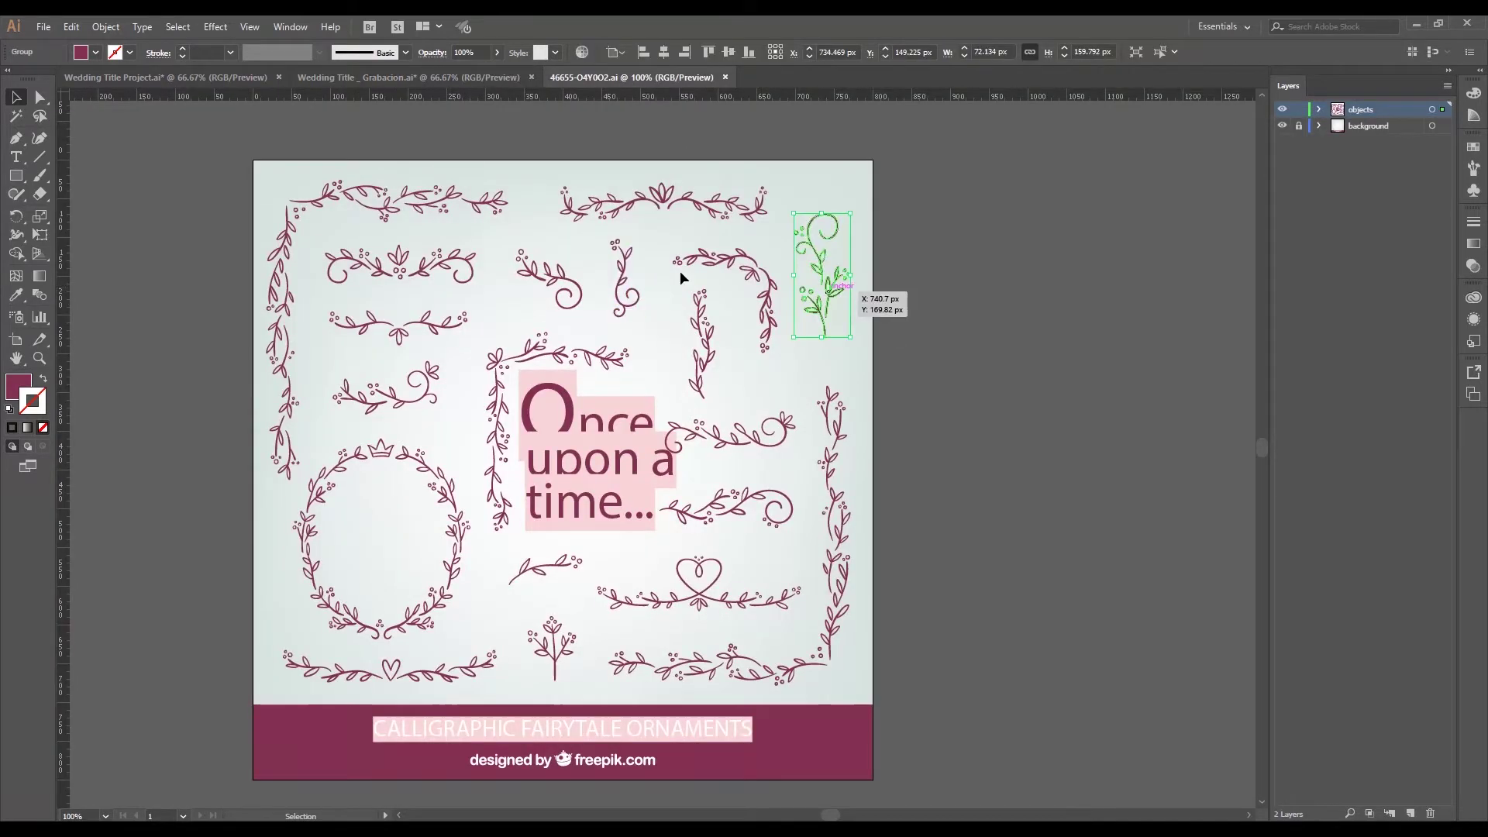
left_click_drag(629, 296, 631, 298)
left_click(409, 77)
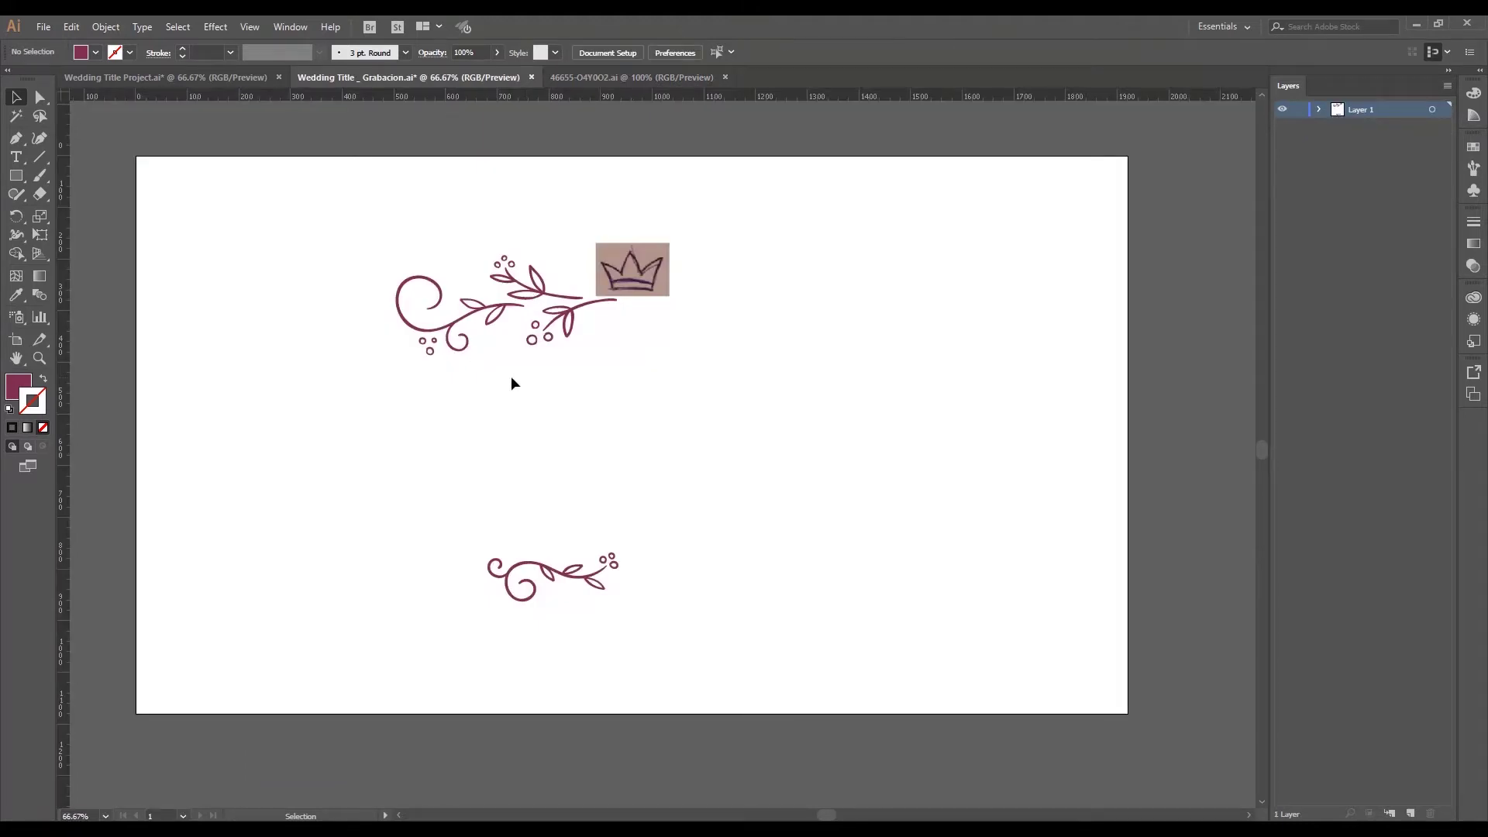
Select and deselect the crown sketch and the maroon flourish groups to inspect them
left_click(647, 271)
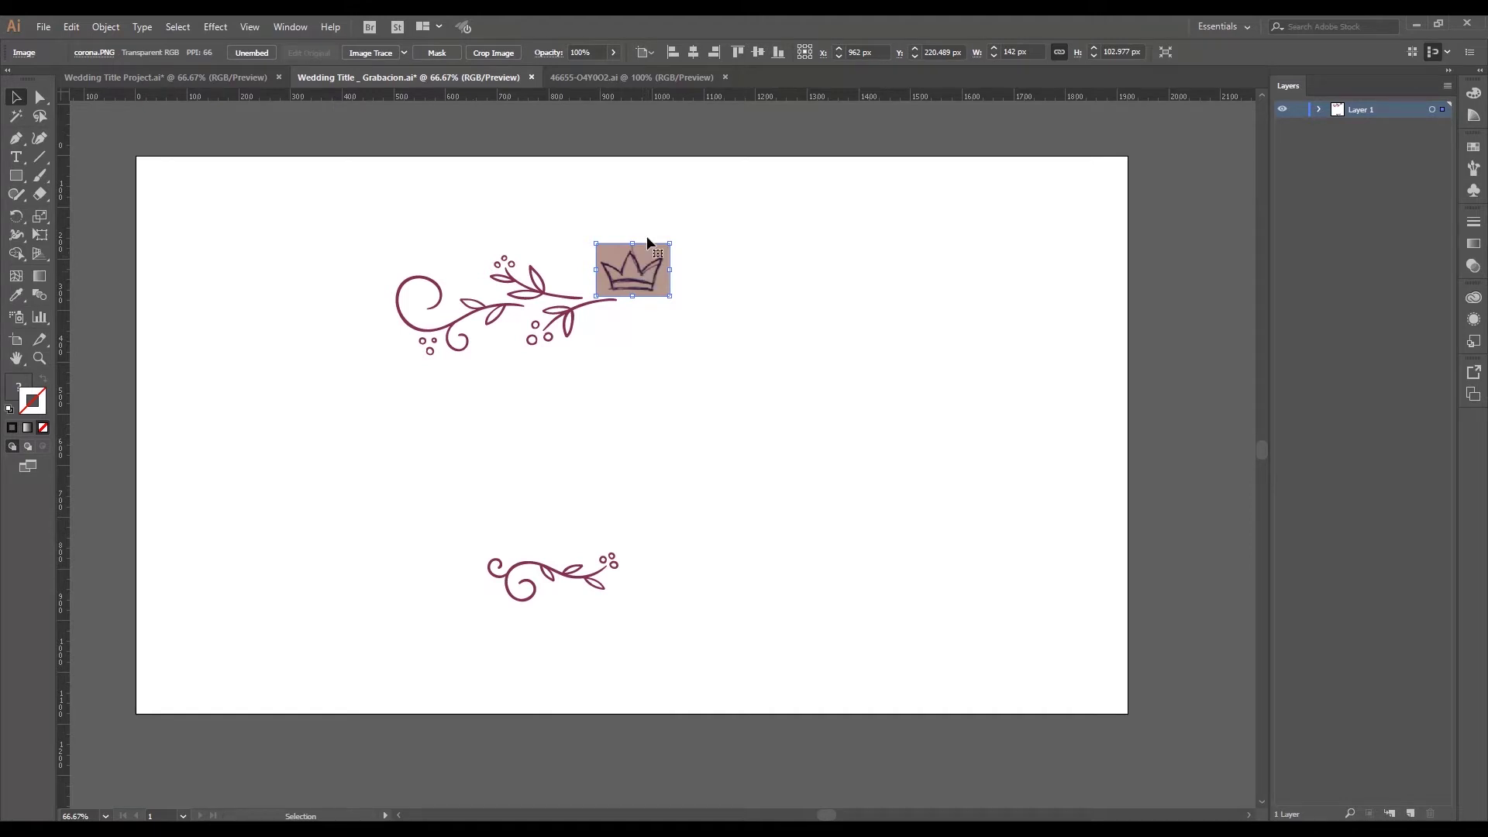
left_click_drag(579, 207, 682, 284)
left_click(704, 267)
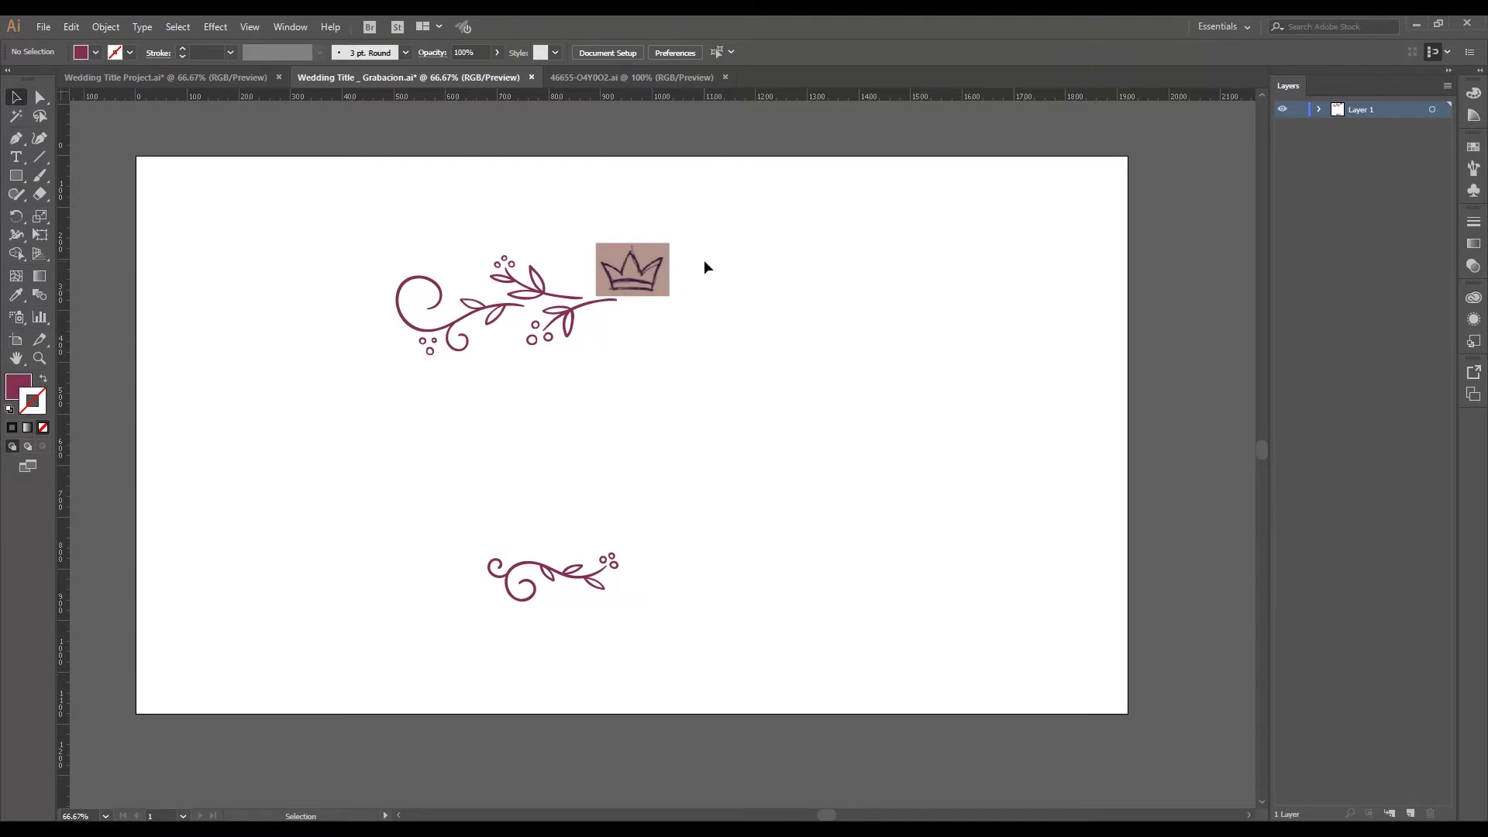
left_click(647, 271)
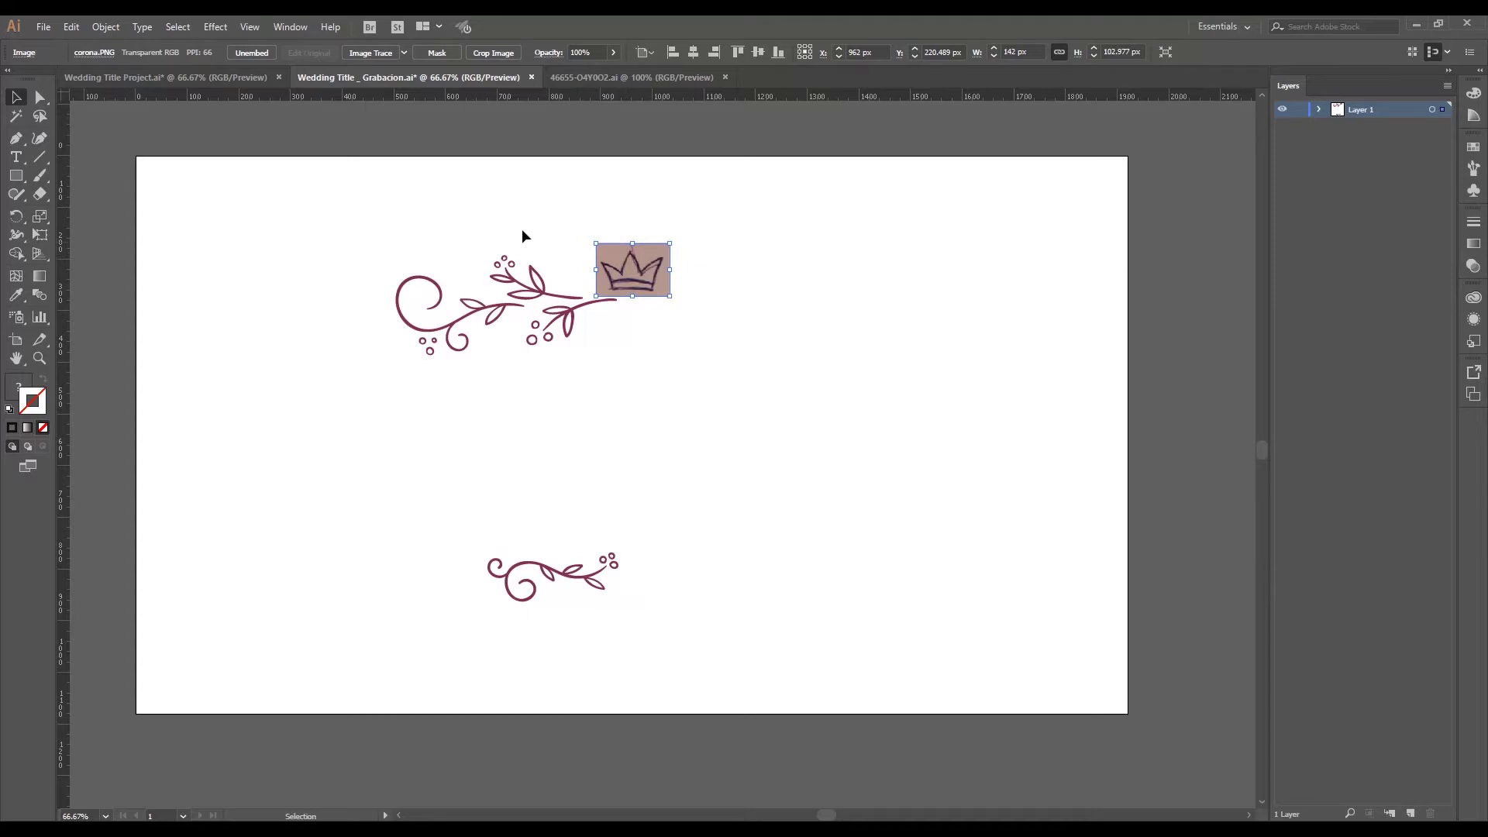
left_click_drag(379, 232, 587, 372)
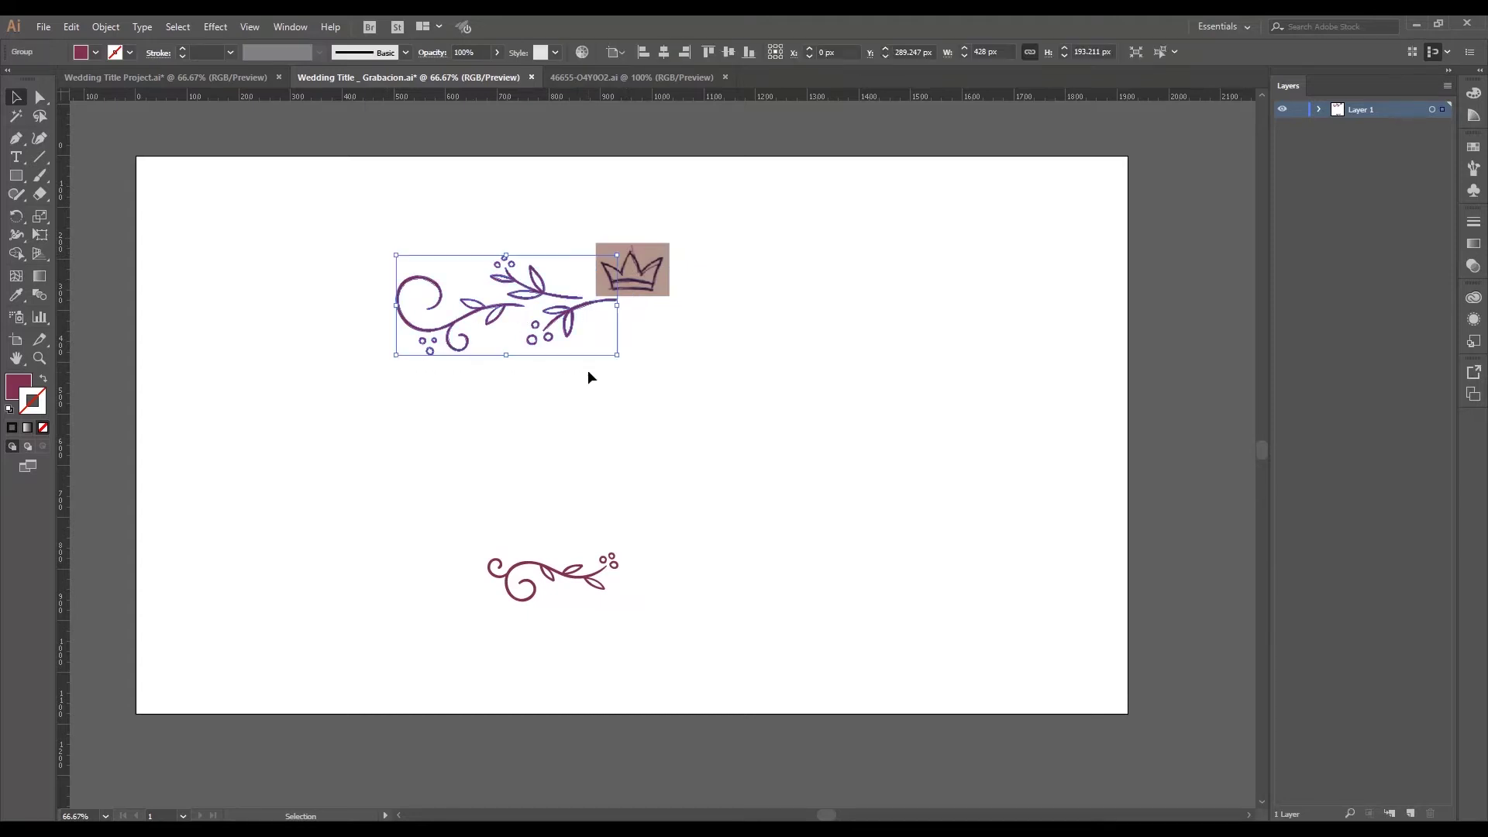
left_click(705, 352)
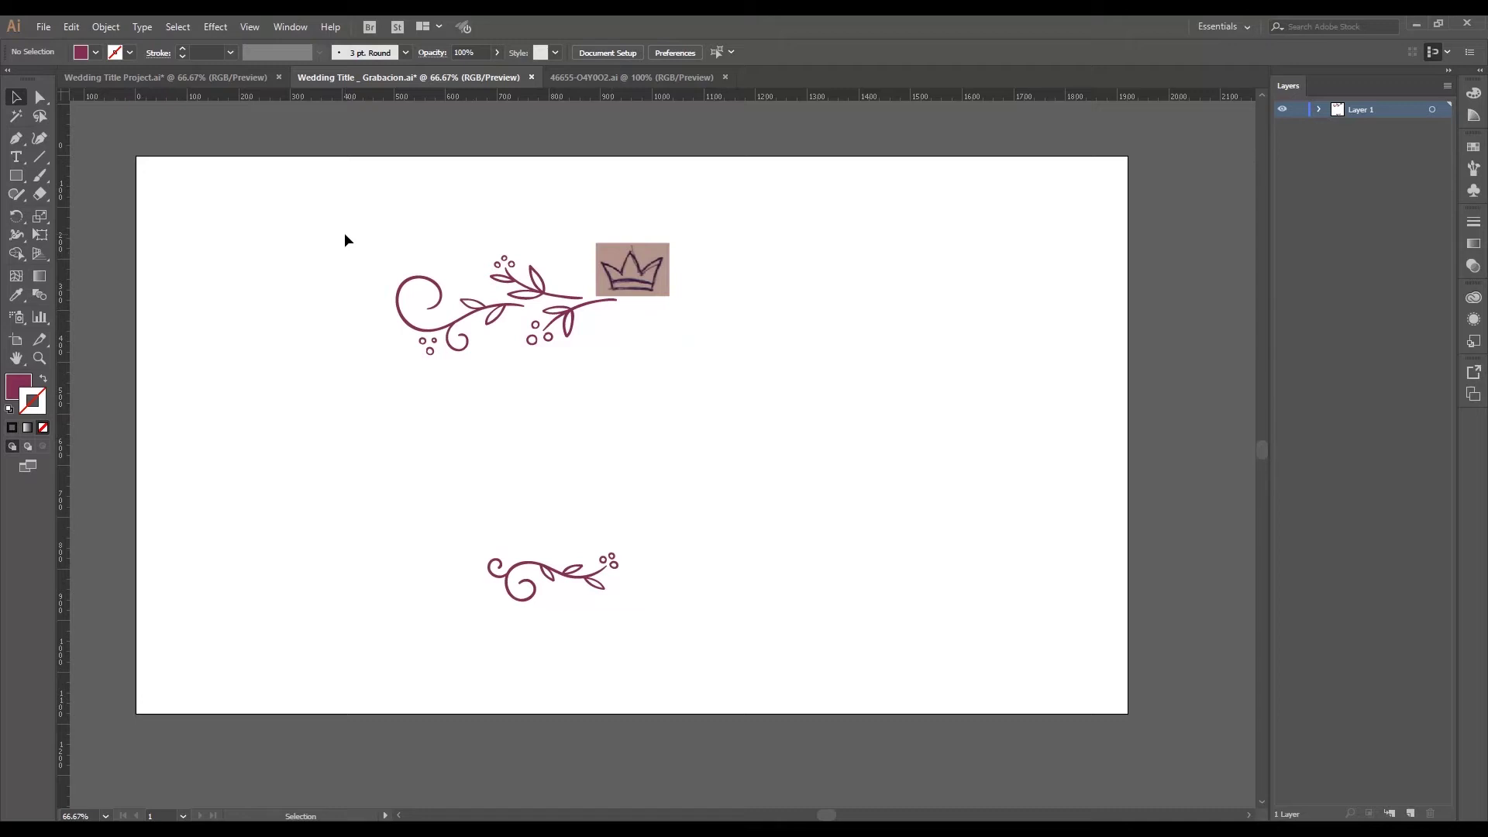
left_click_drag(344, 234, 587, 620)
left_click(776, 368)
Fade all the flourishes and crown to 40% opacity, add Layer 2, and lock Layer 1
left_click_drag(339, 198, 783, 691)
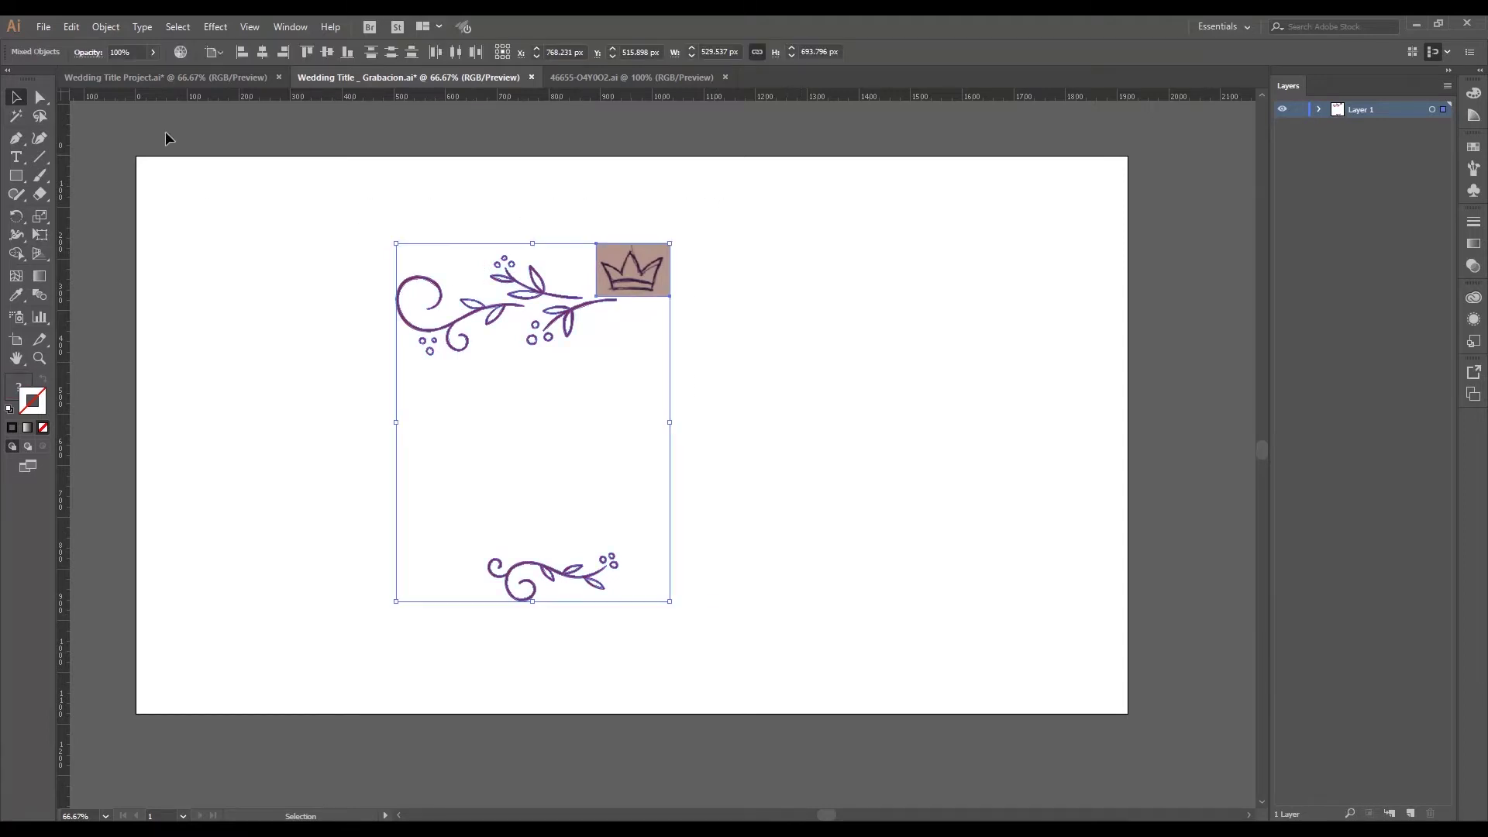
left_click(134, 53)
key("BackSpace")
key("BackSpace")
key("BackSpace")
key("BackSpace")
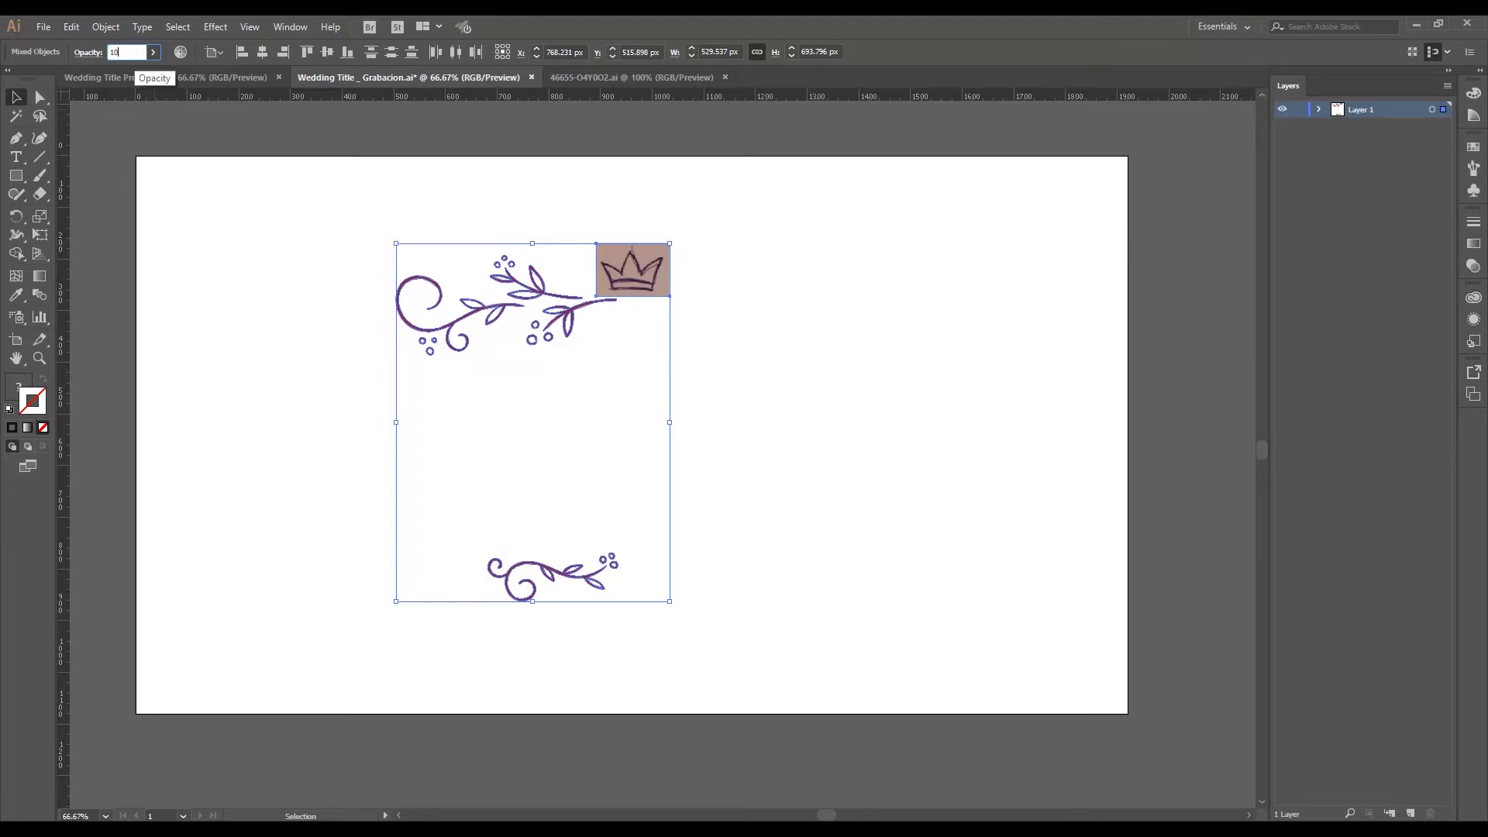
type("40")
key("Return")
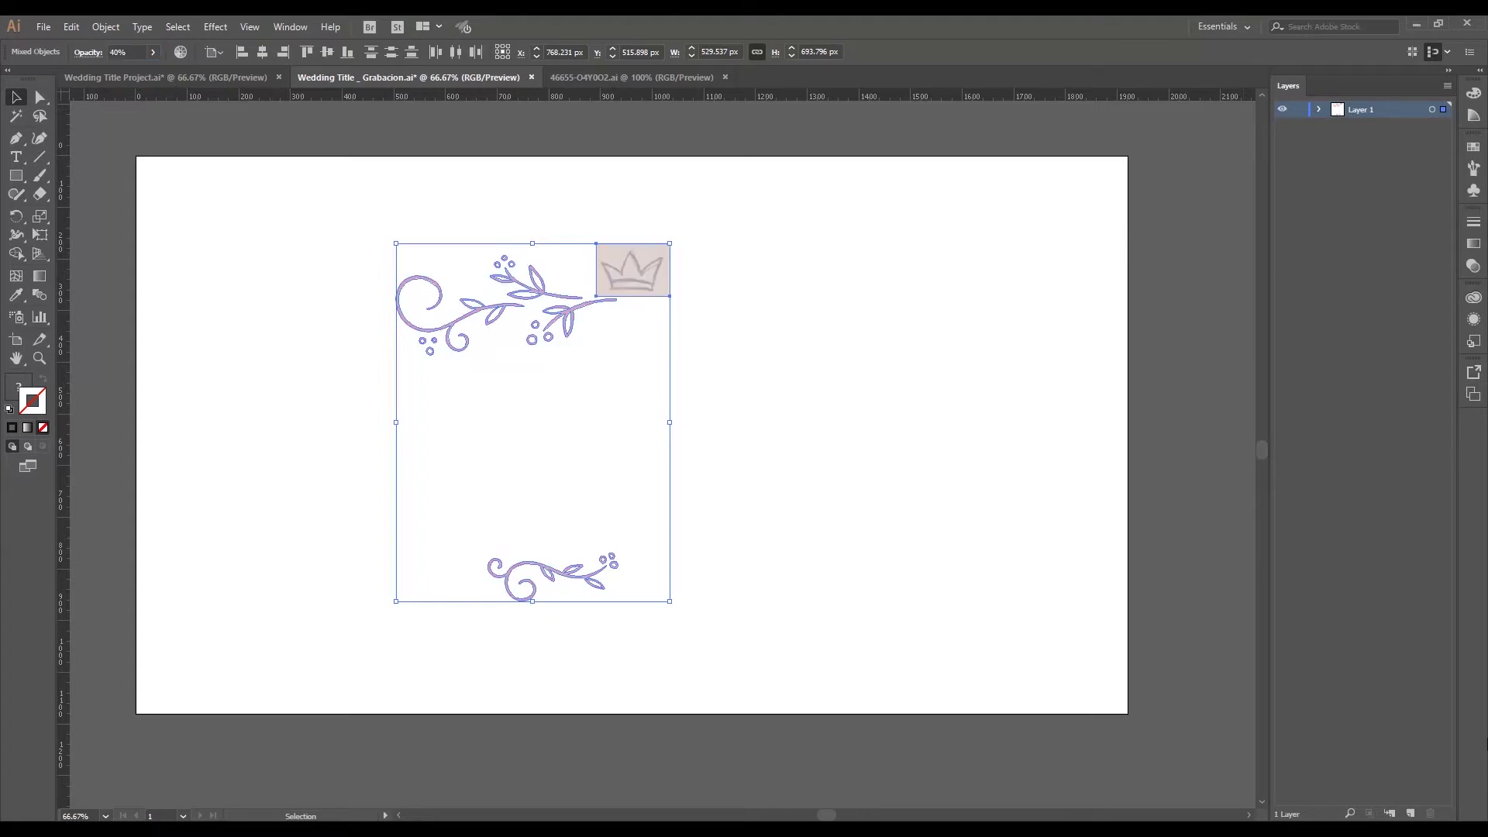
left_click(1410, 813)
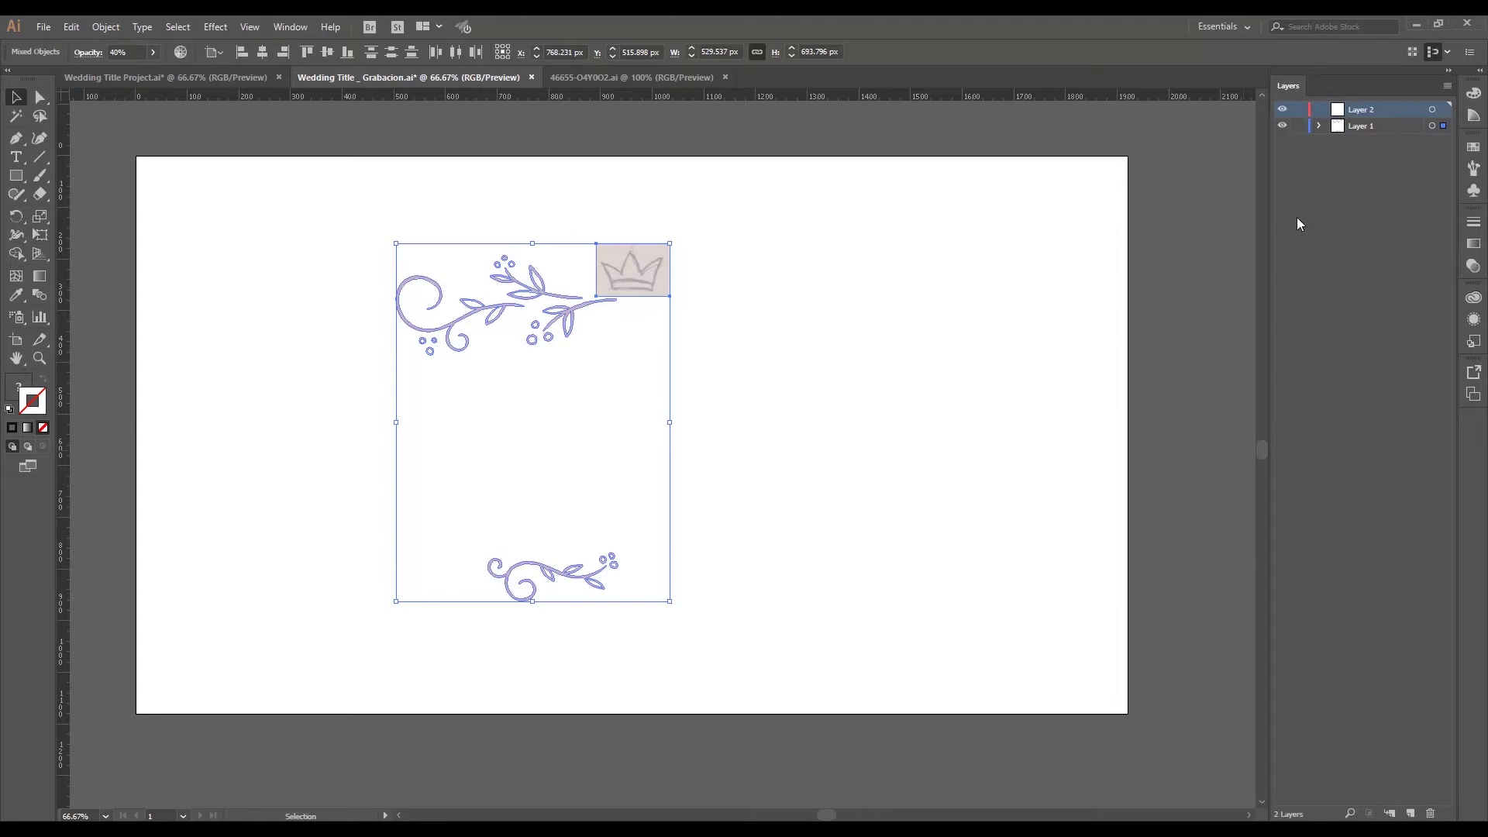
left_click(1299, 127)
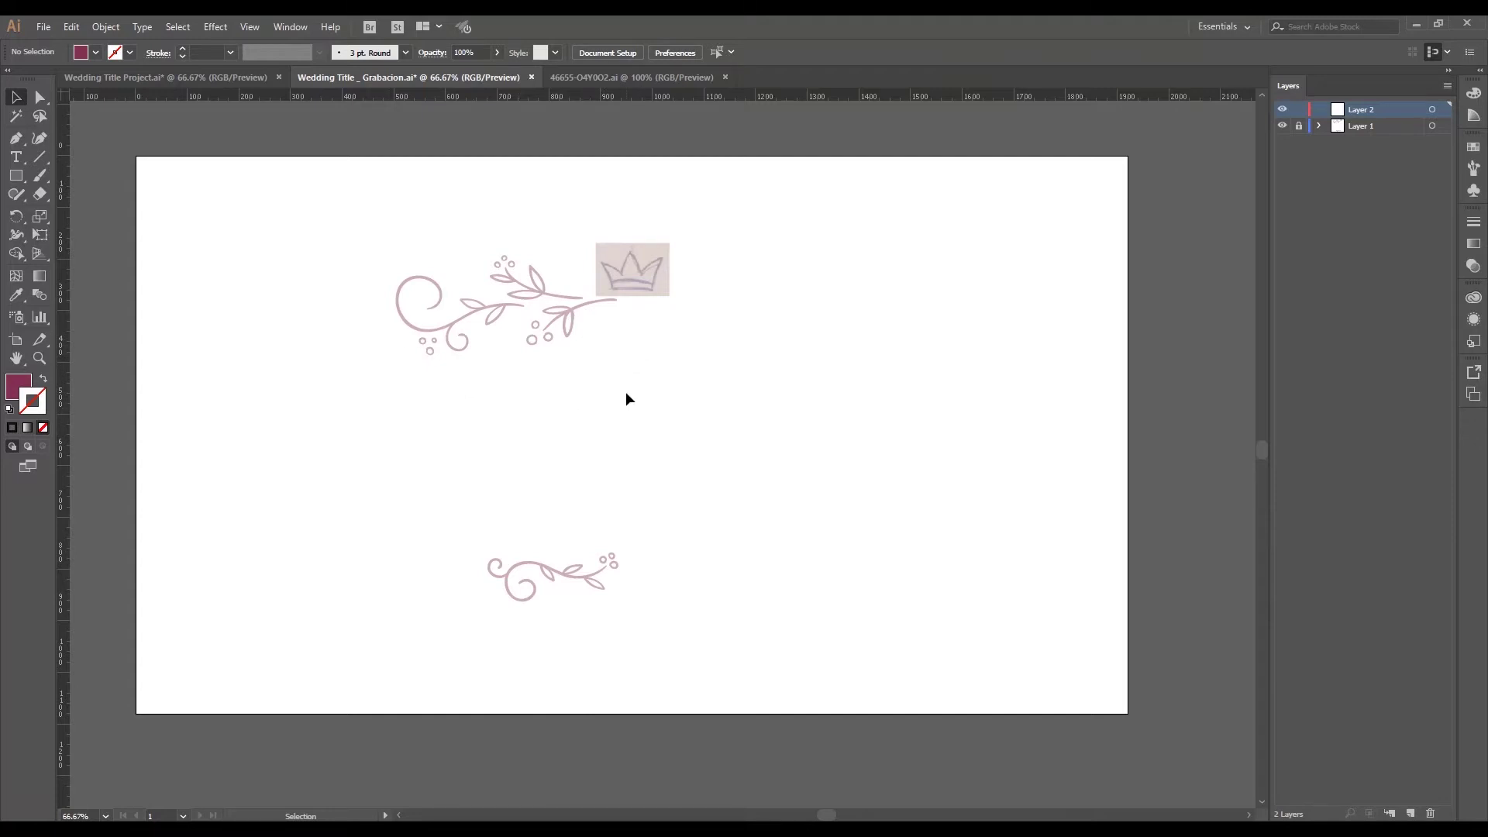
Zoom in step by step to 200% on the crown sketch, panning to centre it
key("z")
left_click(600, 378)
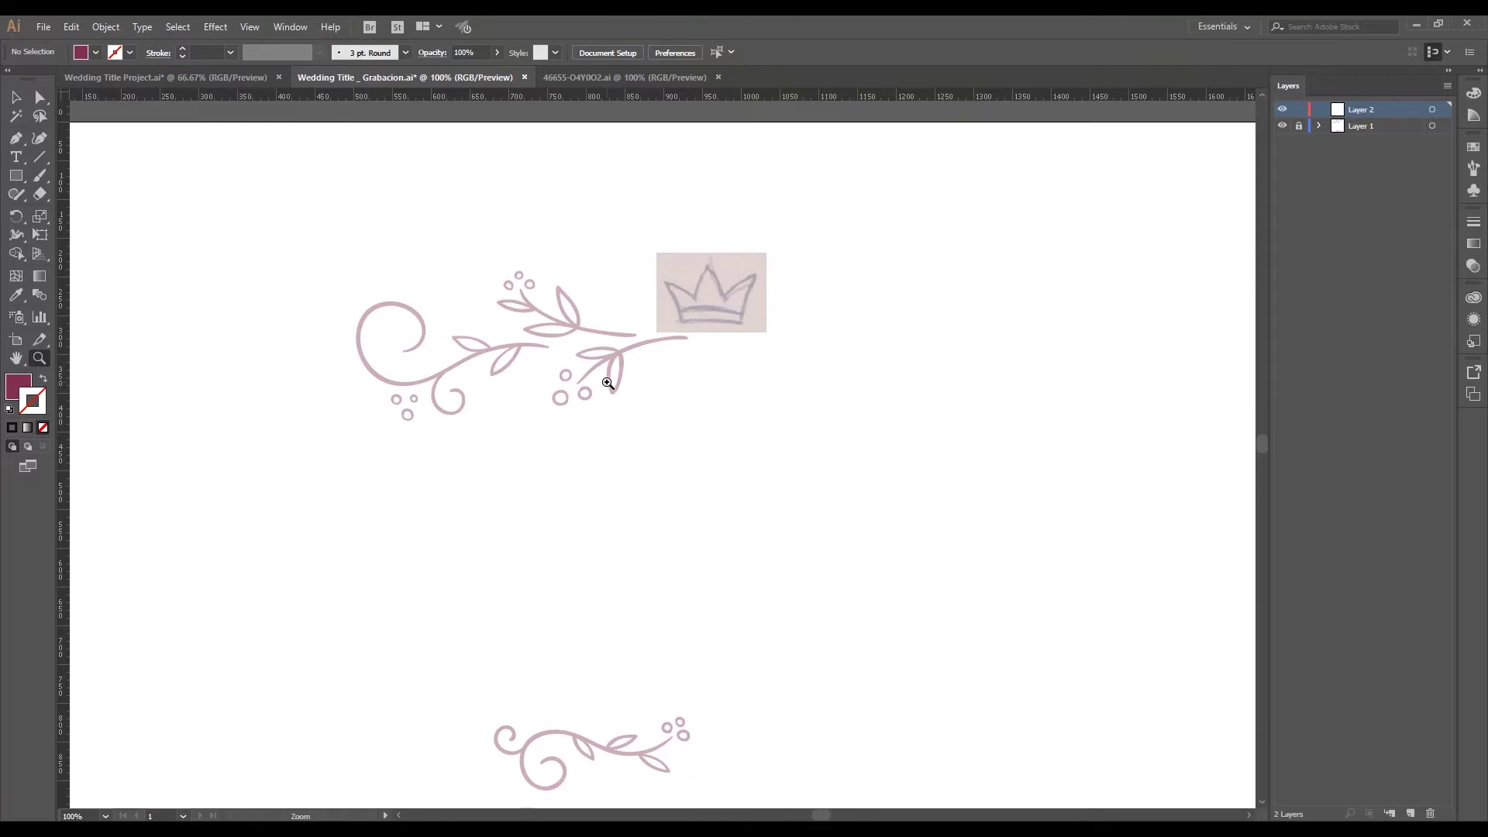
key("h")
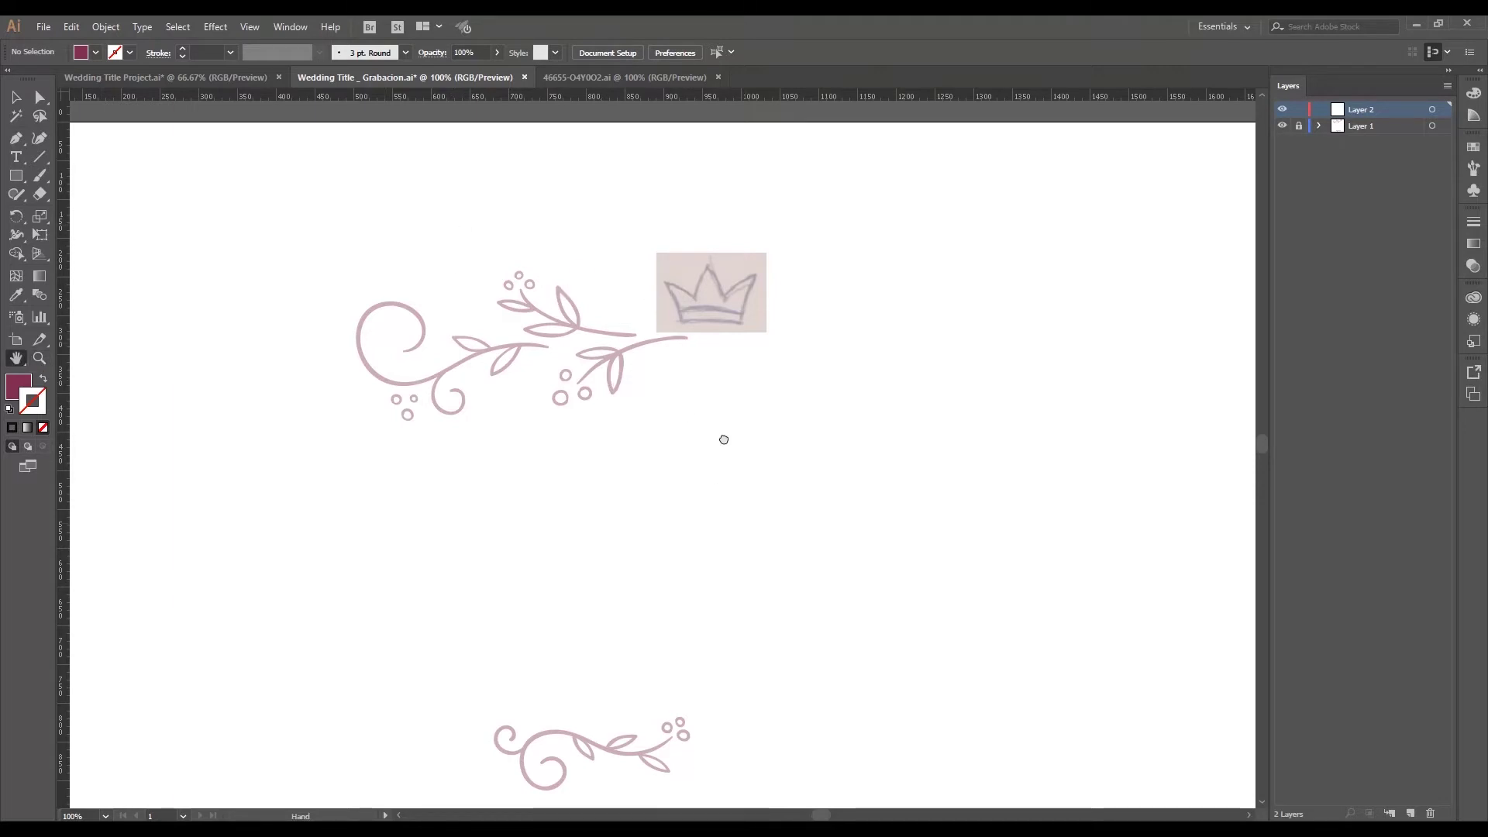
scroll(691, 415, "down", 4)
key("z")
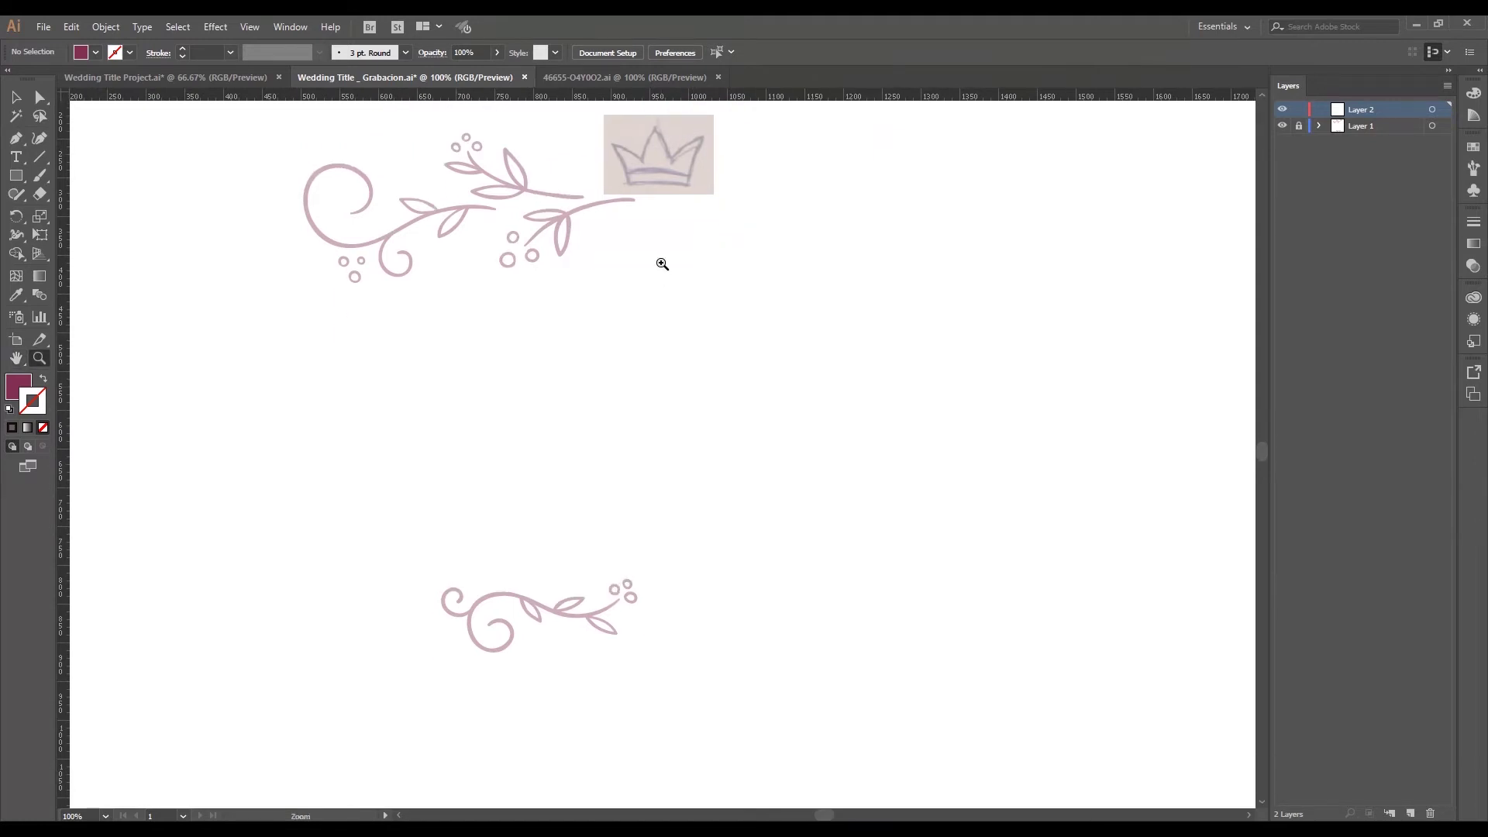
left_click(667, 308)
key("h")
left_click_drag(691, 375, 757, 425)
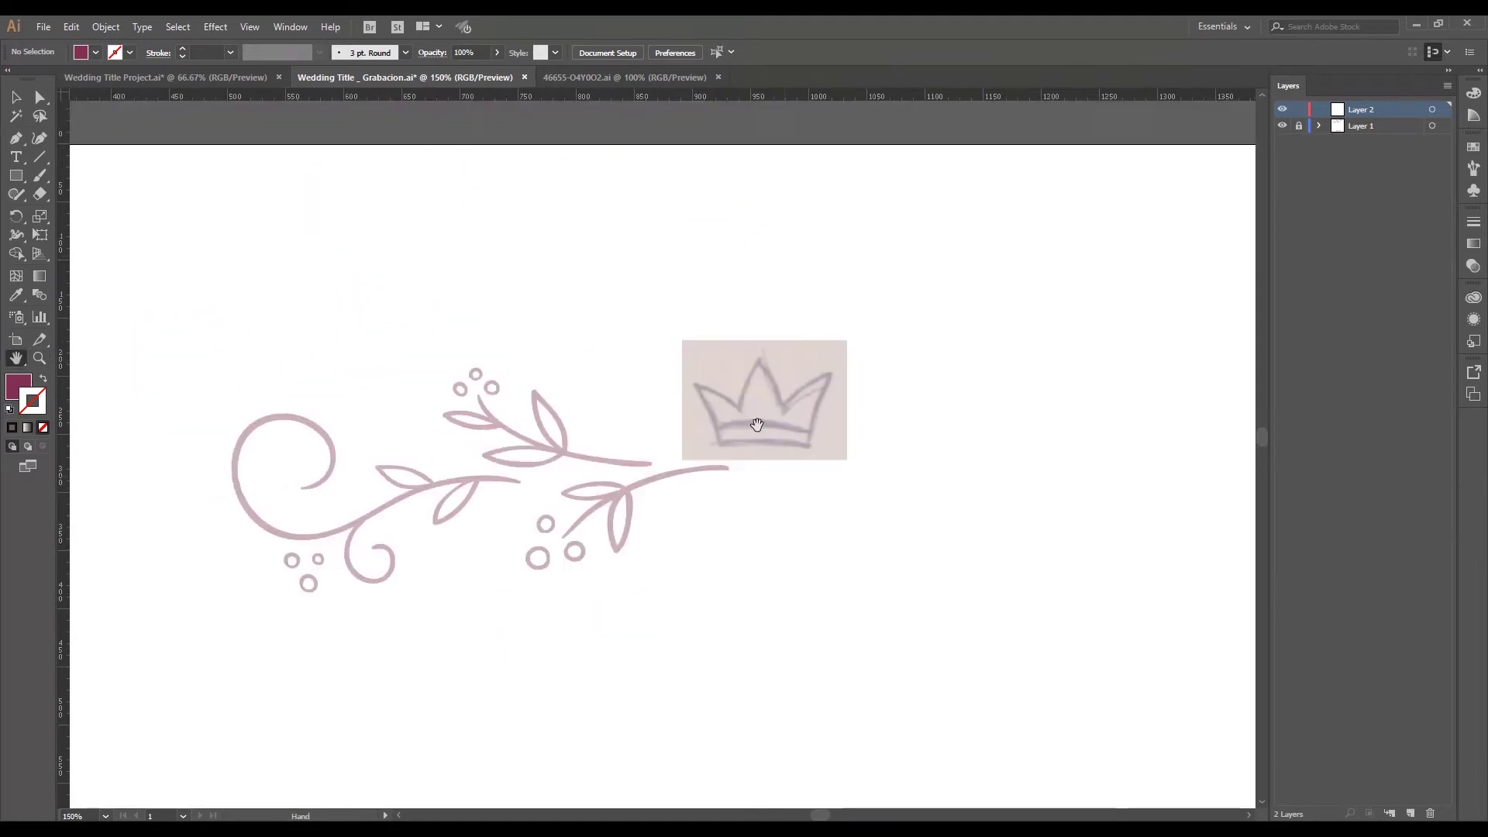
key("z")
left_click(748, 406)
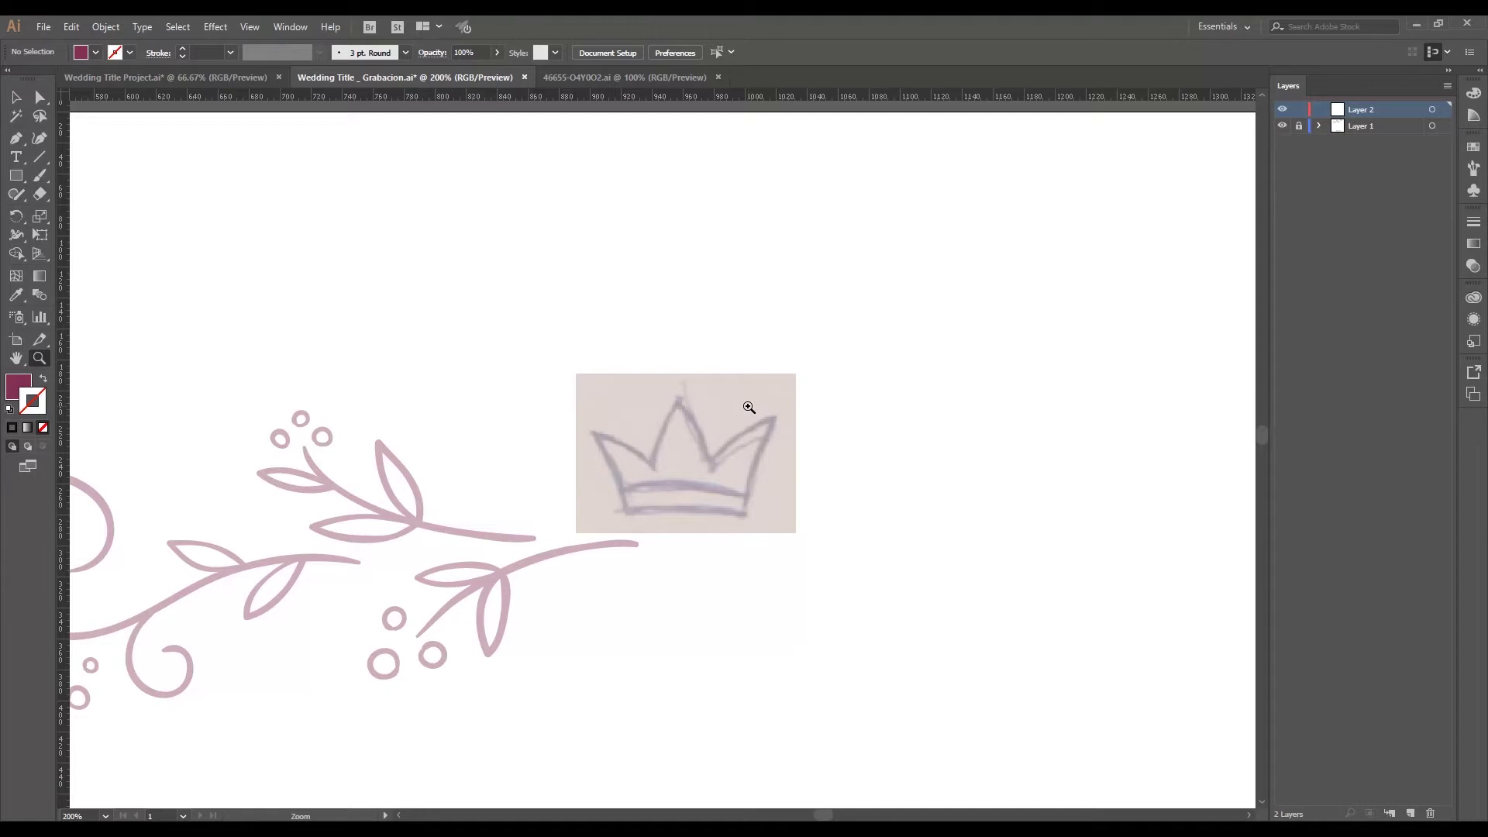
Reframe the view at 150% around the crown so it sits higher on screen
left_click(750, 315, "alt")
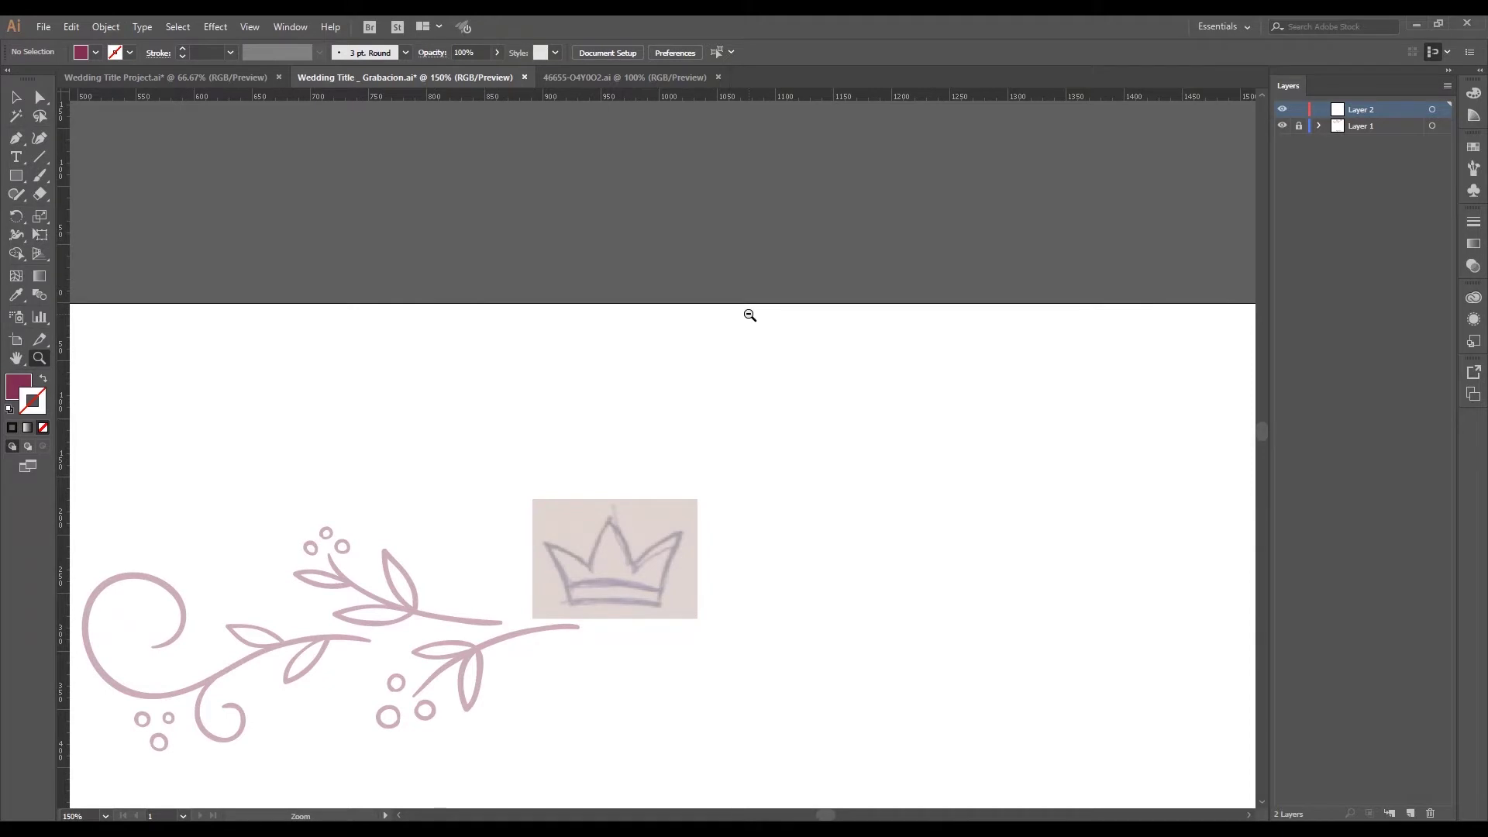
key("h")
left_click_drag(550, 669, 738, 417)
key("z")
left_click(738, 417, "alt")
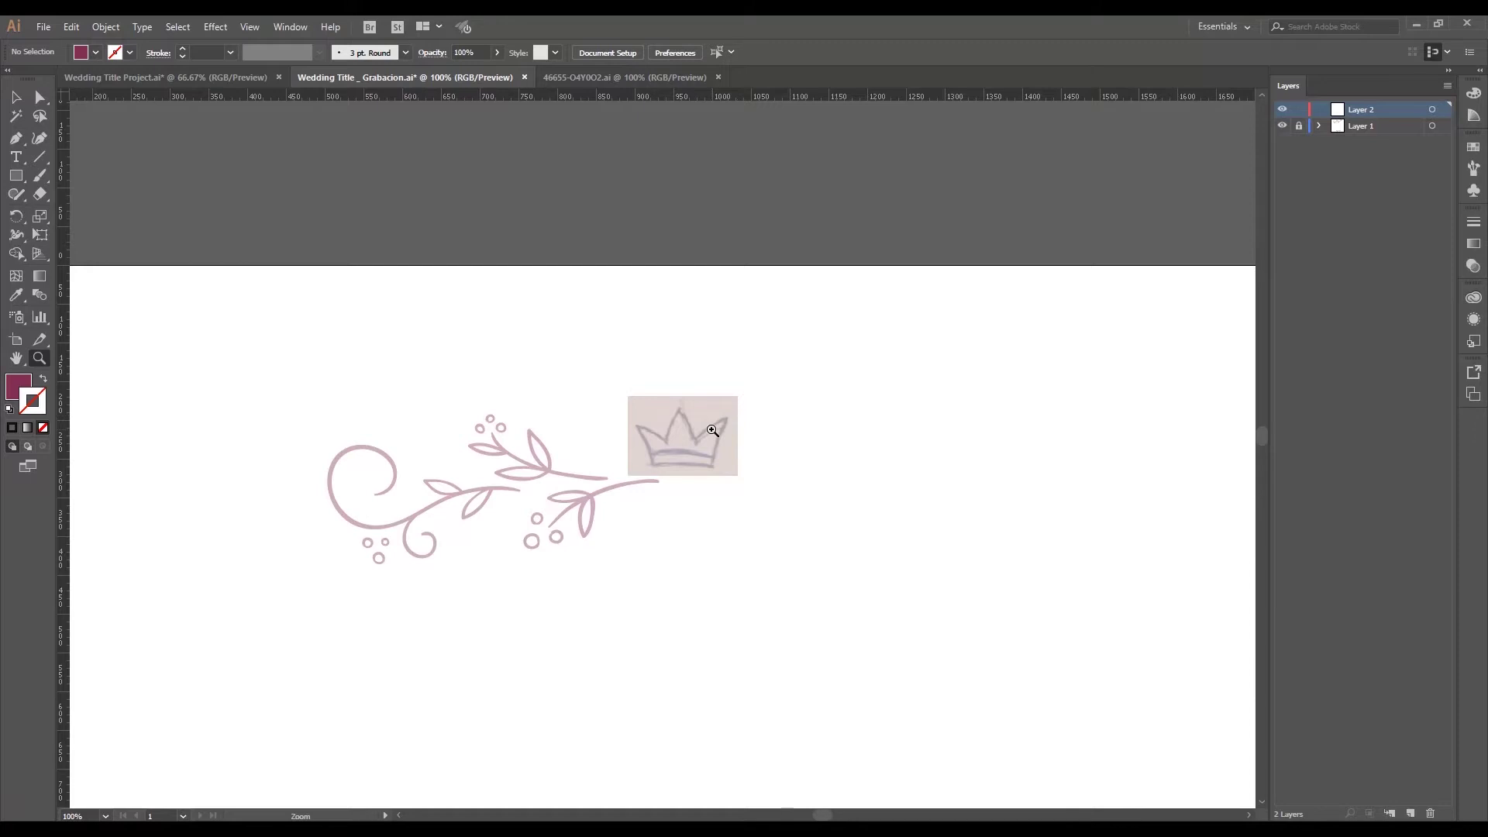
left_click(709, 438)
key("p")
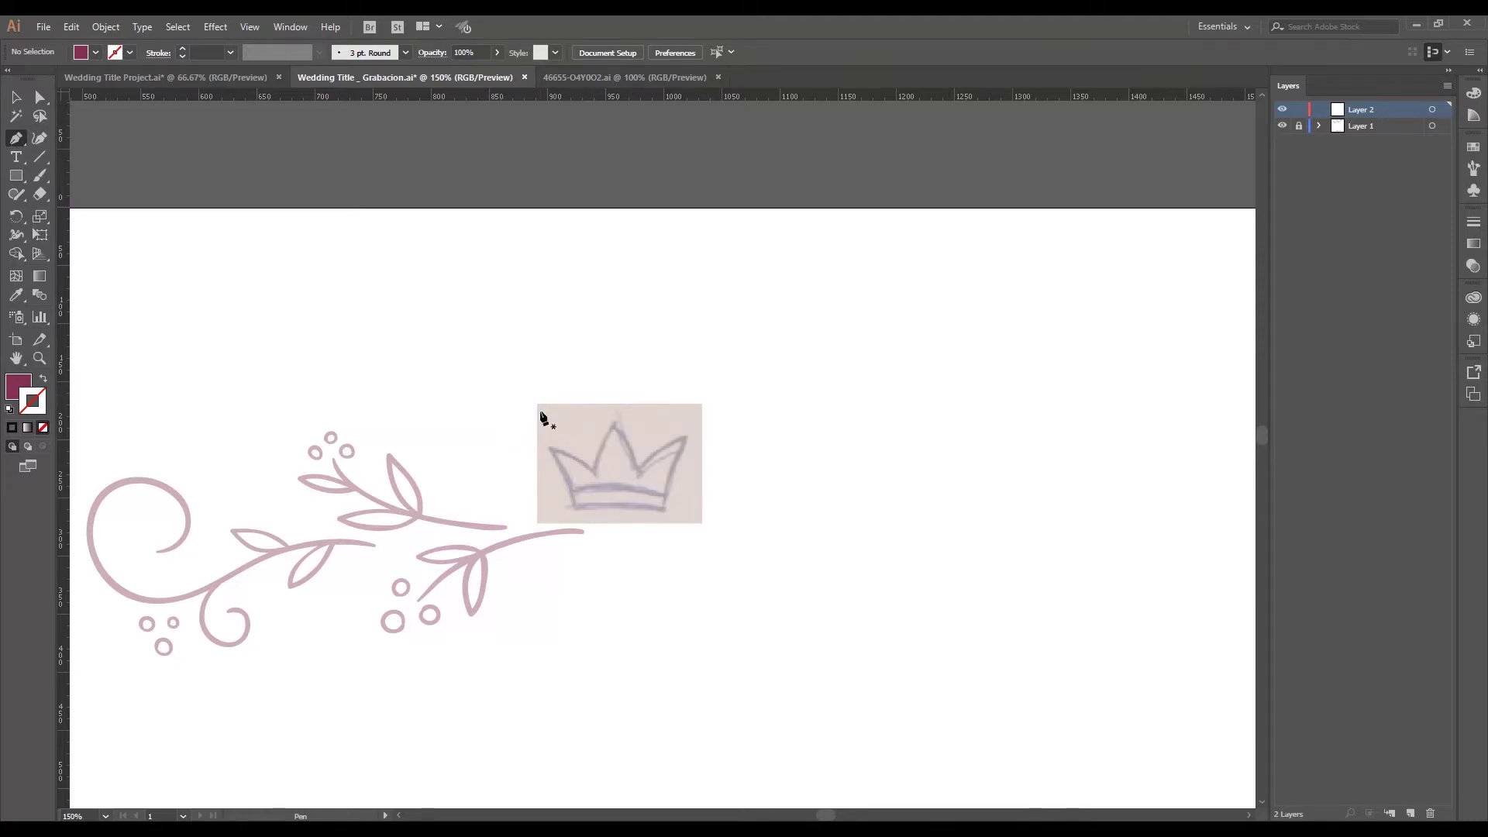
left_click_drag(591, 457, 625, 432)
key("v")
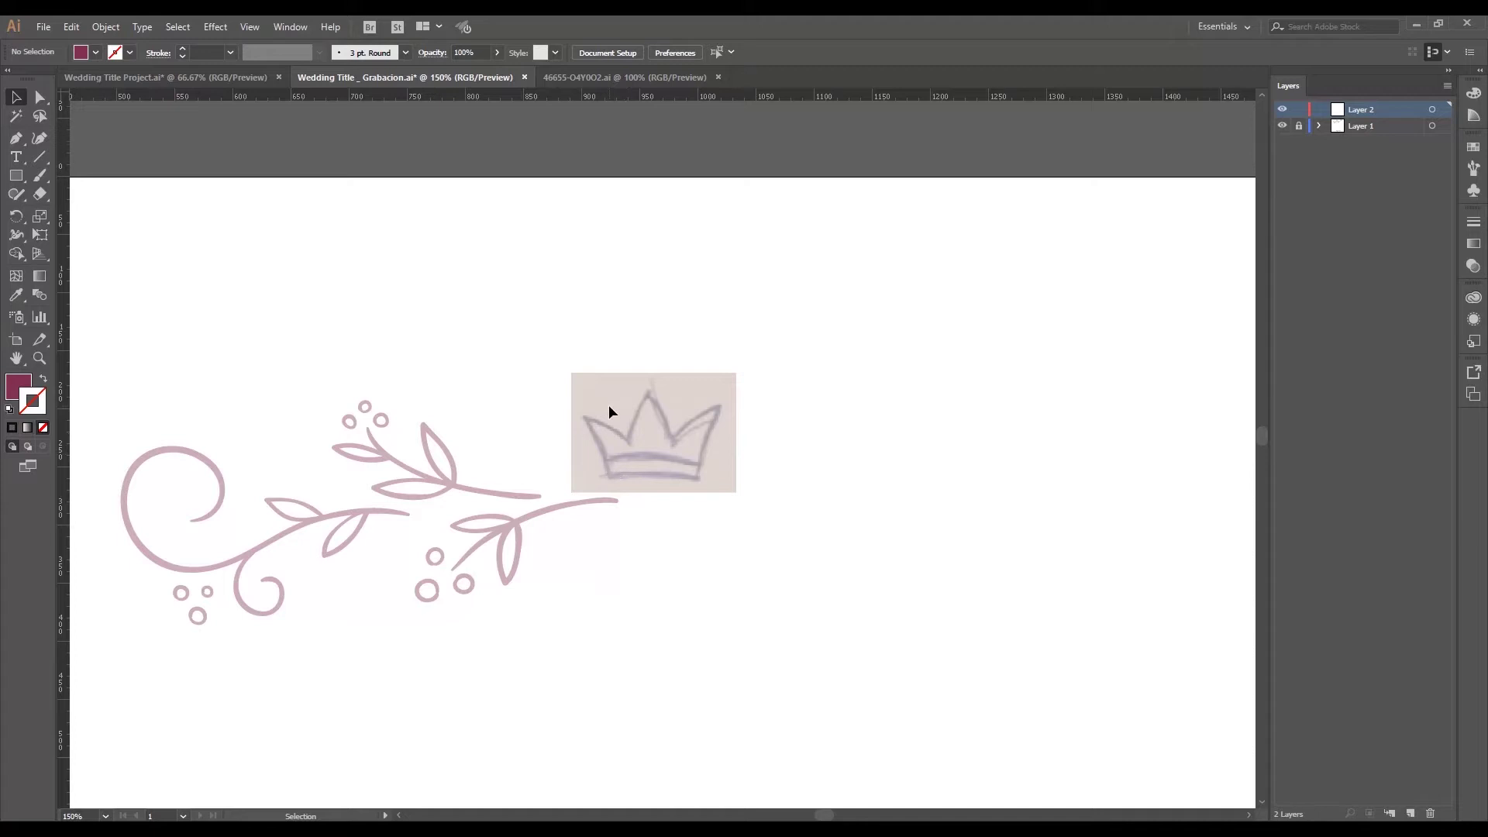
Set the Pen drawing style to no fill with a black 5 pt stroke
key("p")
key("a")
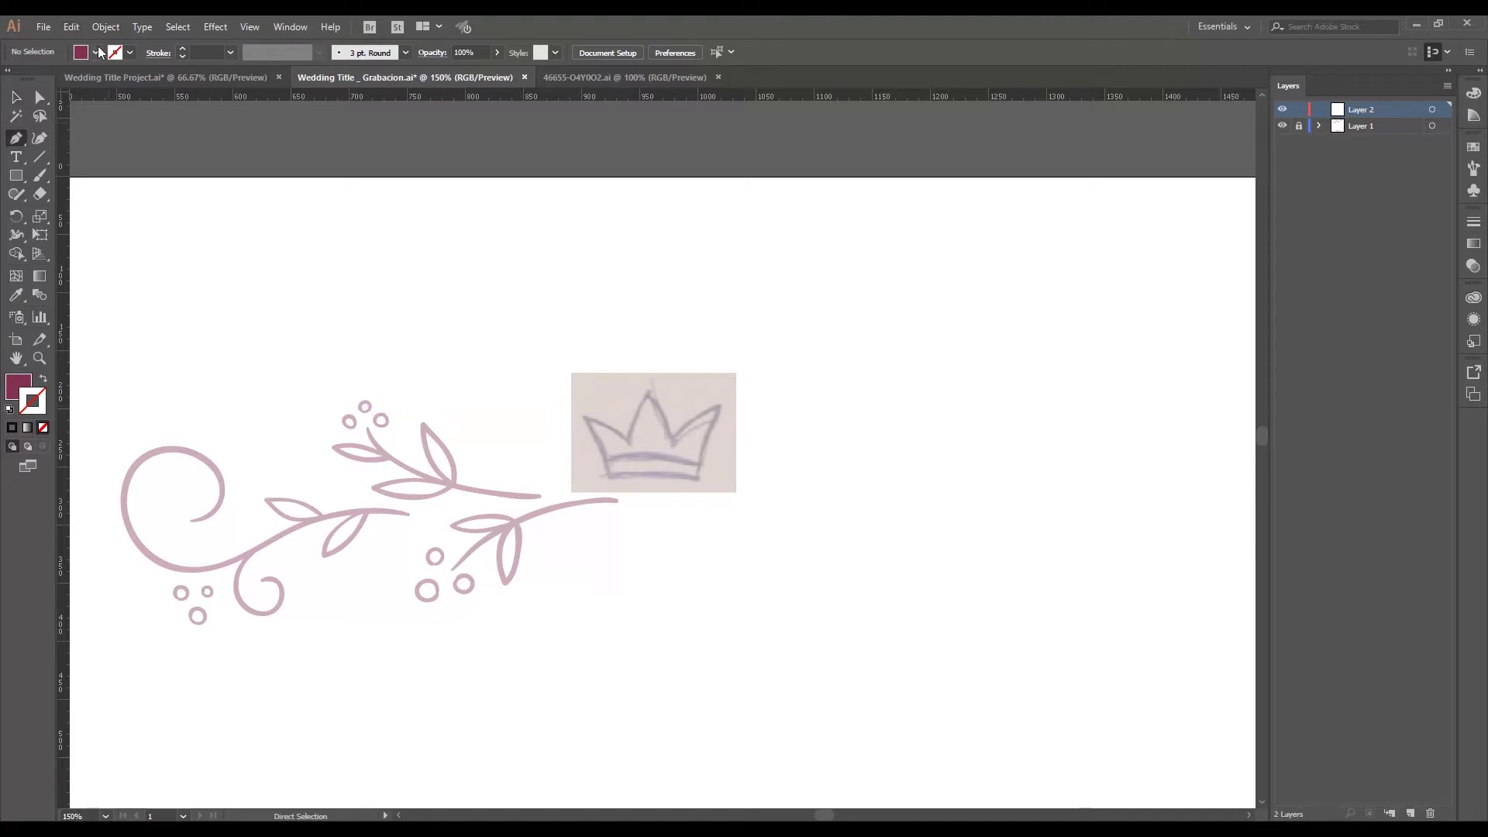
left_click(95, 52)
left_click(12, 79)
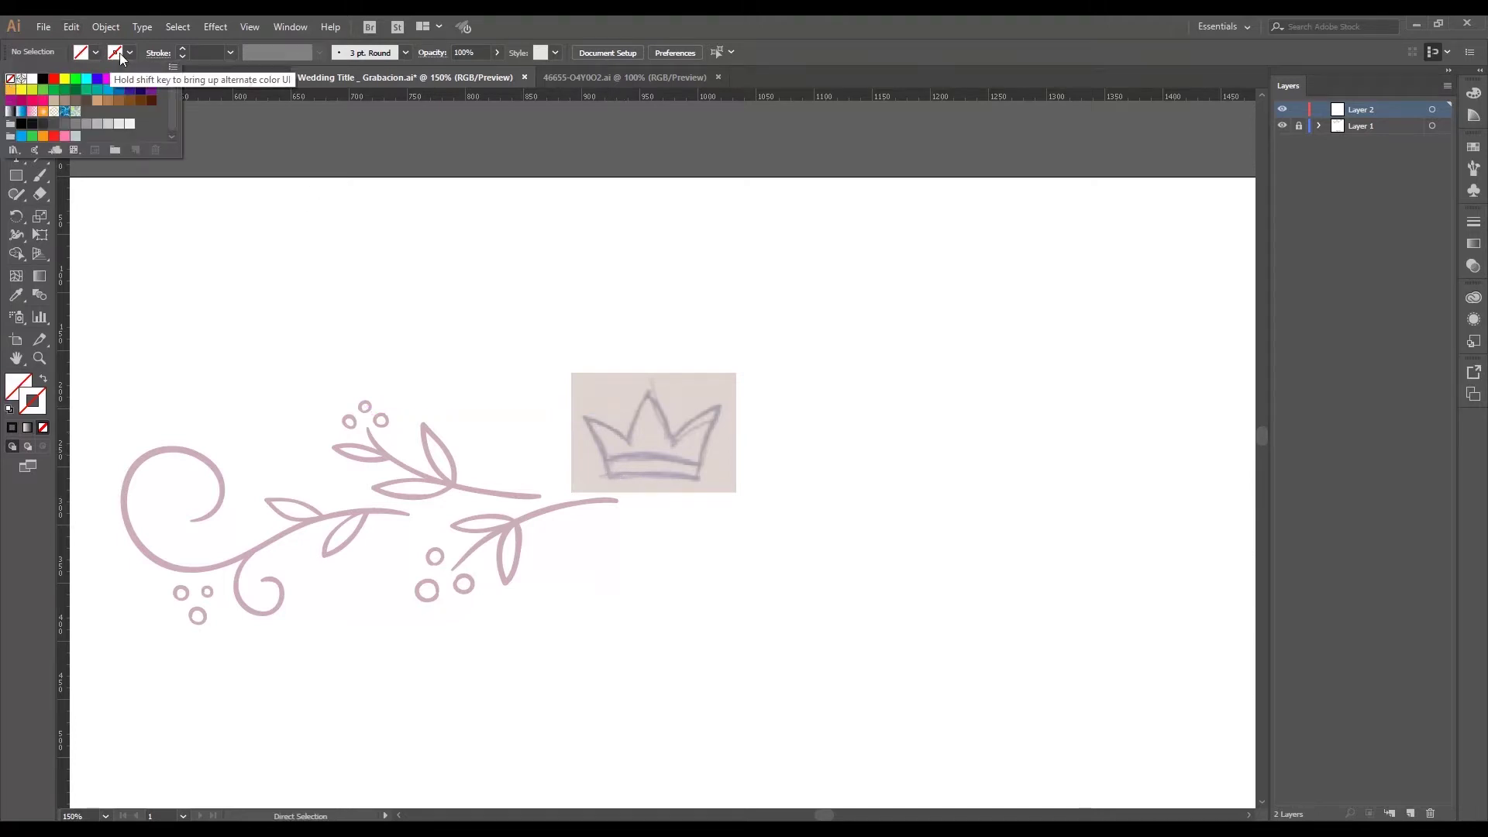
left_click(124, 55)
left_click(127, 56)
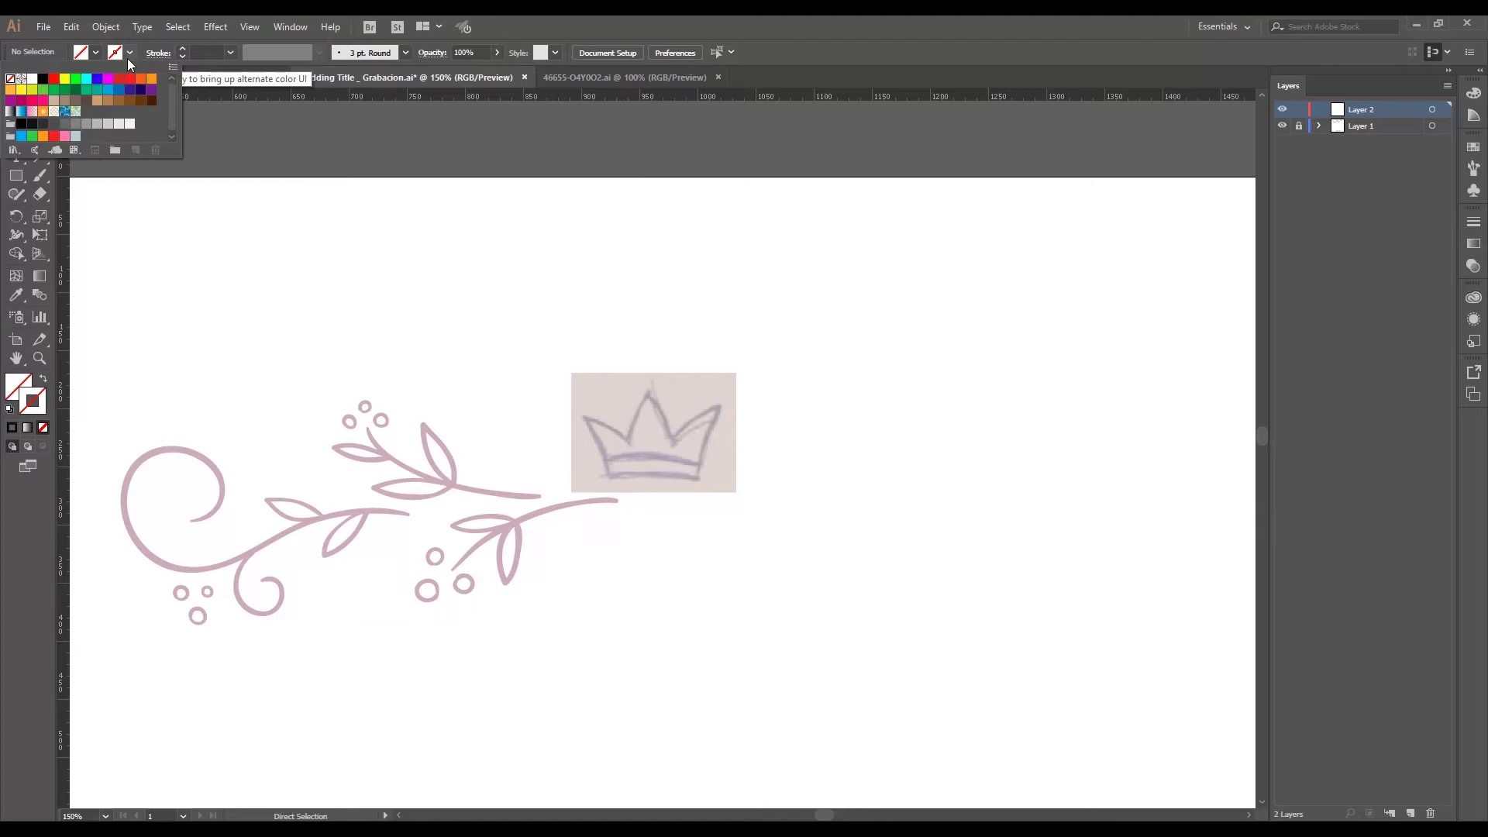
left_click(42, 78)
left_click(210, 50)
type("5")
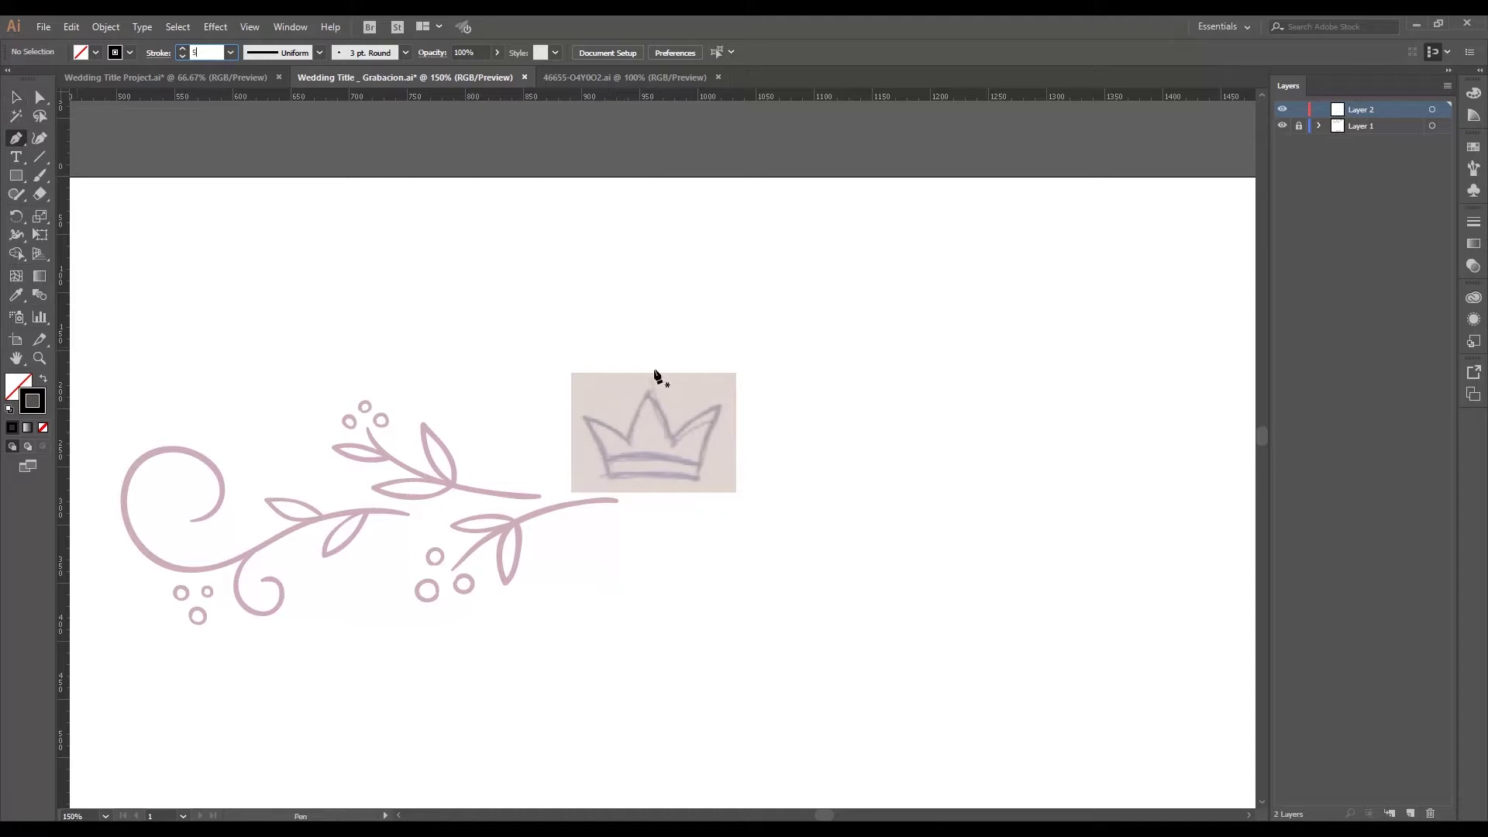
key("Return")
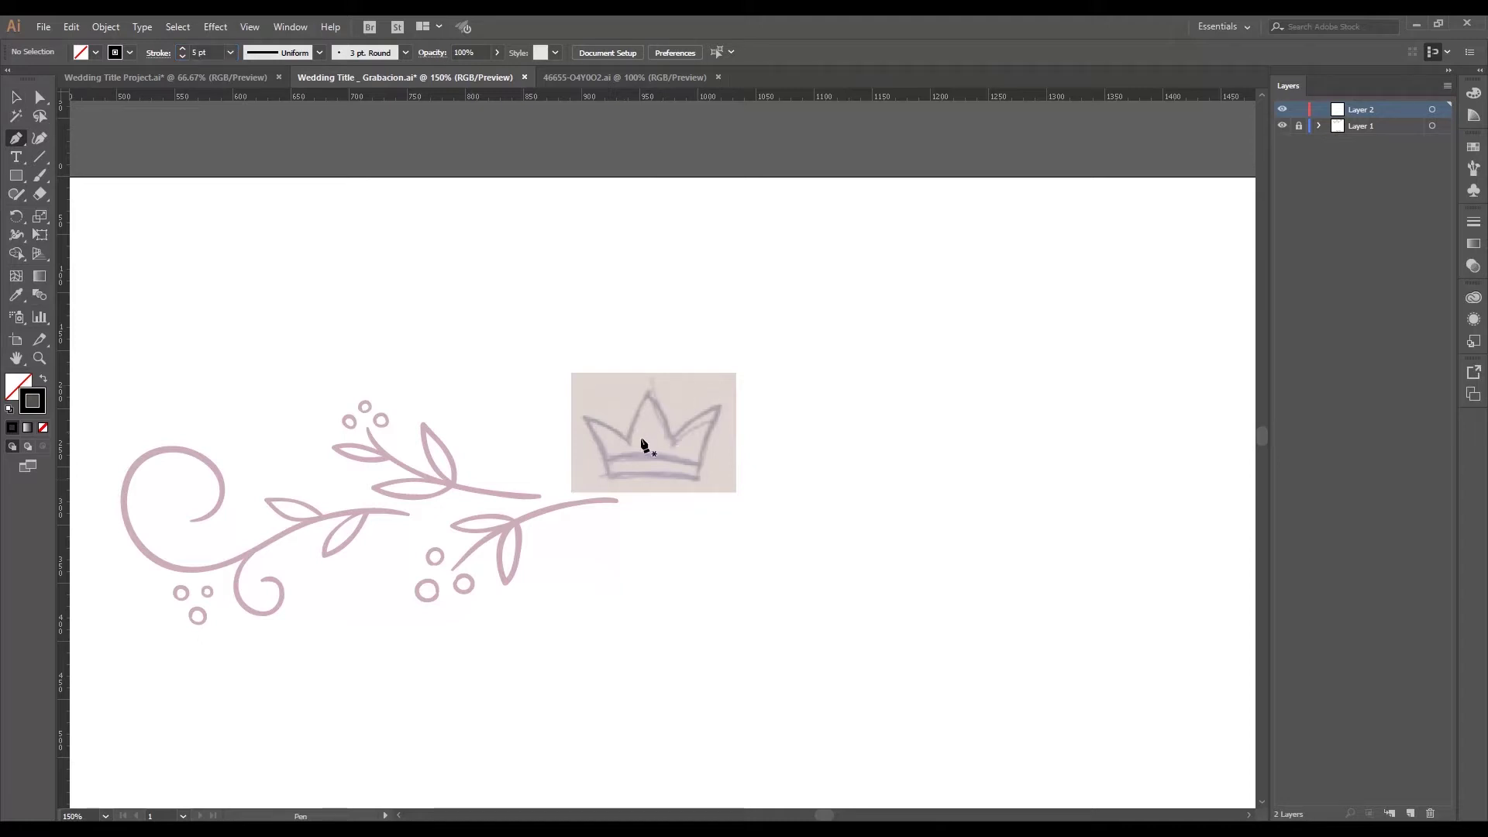
Trace the crown's left tip, curved lower-left corner and bottom edge with the Pen
left_click(382, 420)
left_click(582, 419)
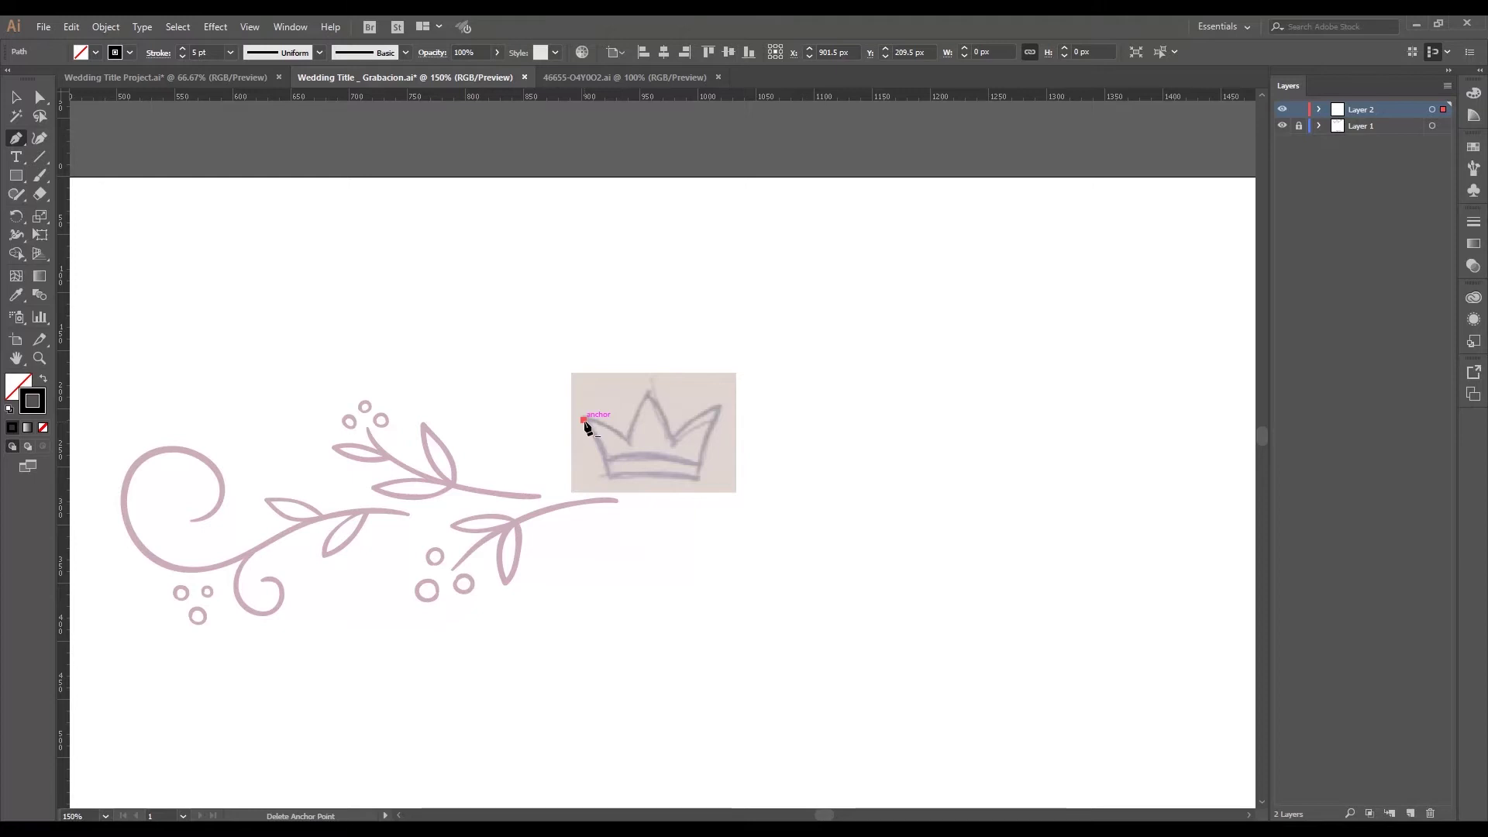
left_click(607, 476)
left_click_drag(606, 483, 610, 509)
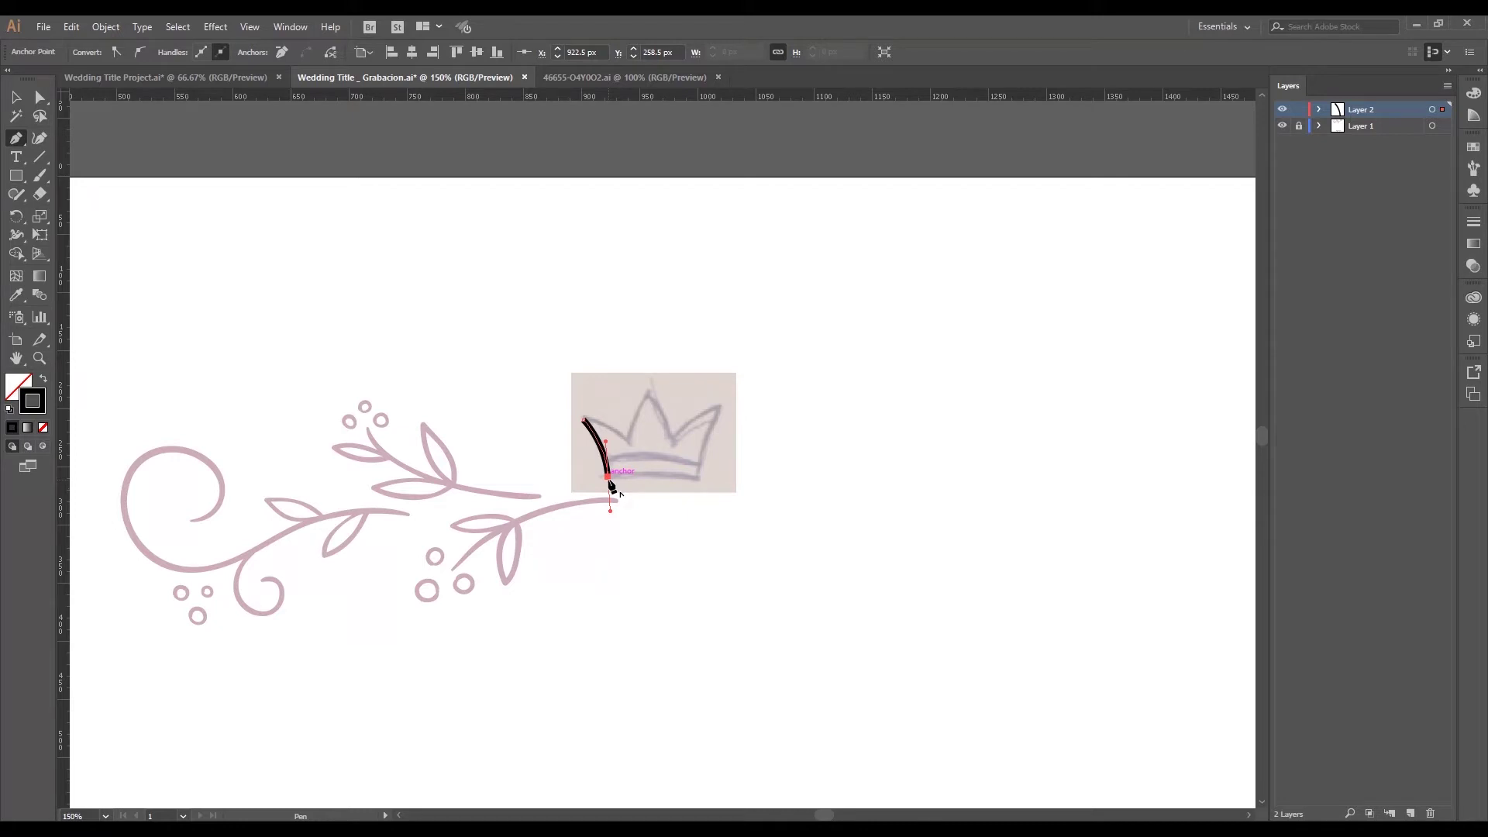
left_click_drag(609, 482, 610, 483)
left_click_drag(609, 482, 697, 490)
left_click(696, 479)
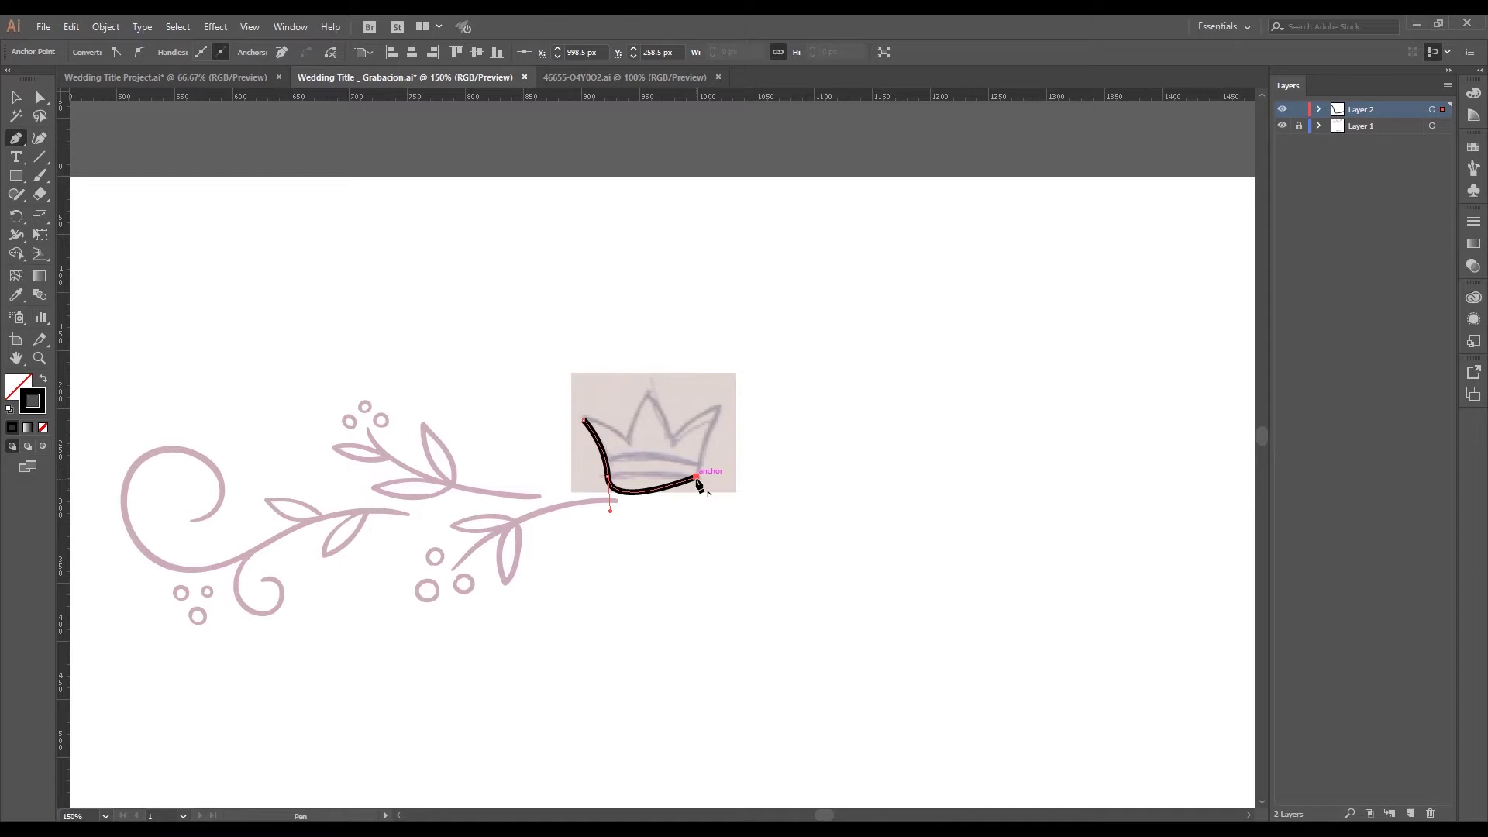
key("ctrl")
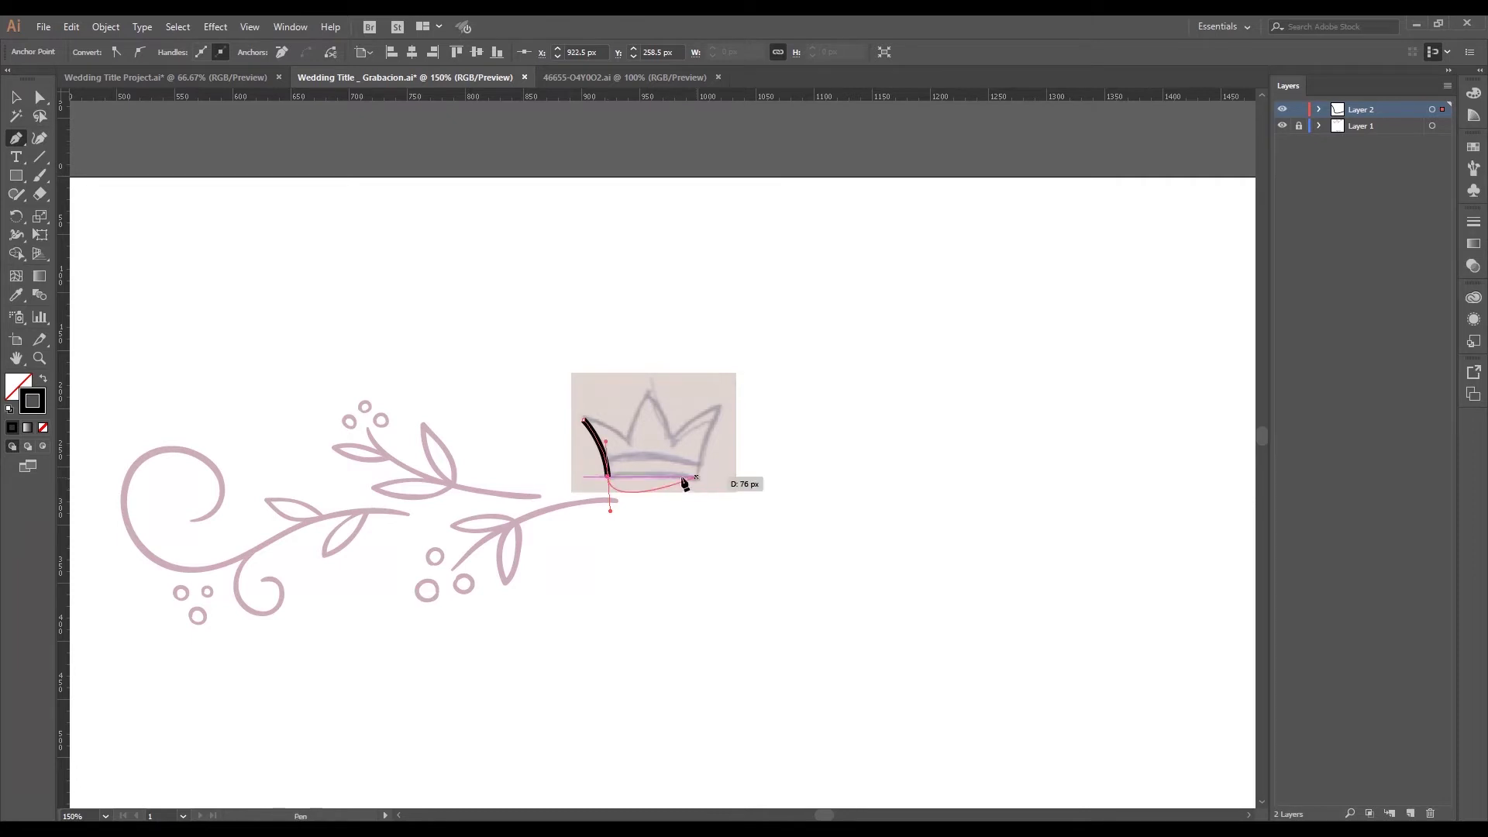
key("ctrl+z")
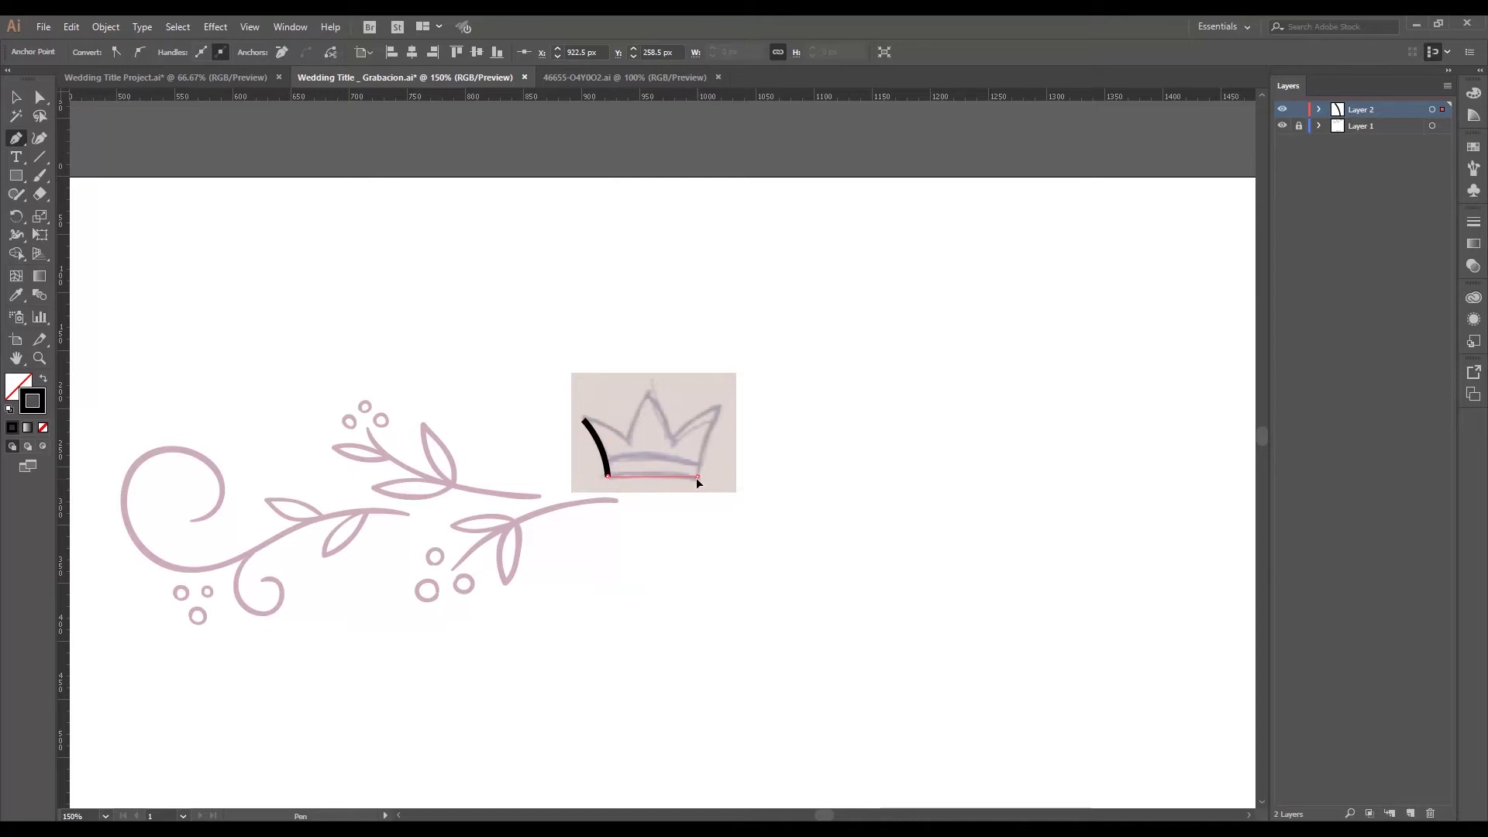
mouse_move(696, 477)
left_mouse_down()
mouse_move(736, 491)
mouse_move(702, 487)
left_mouse_up()
key("ctrl+z")
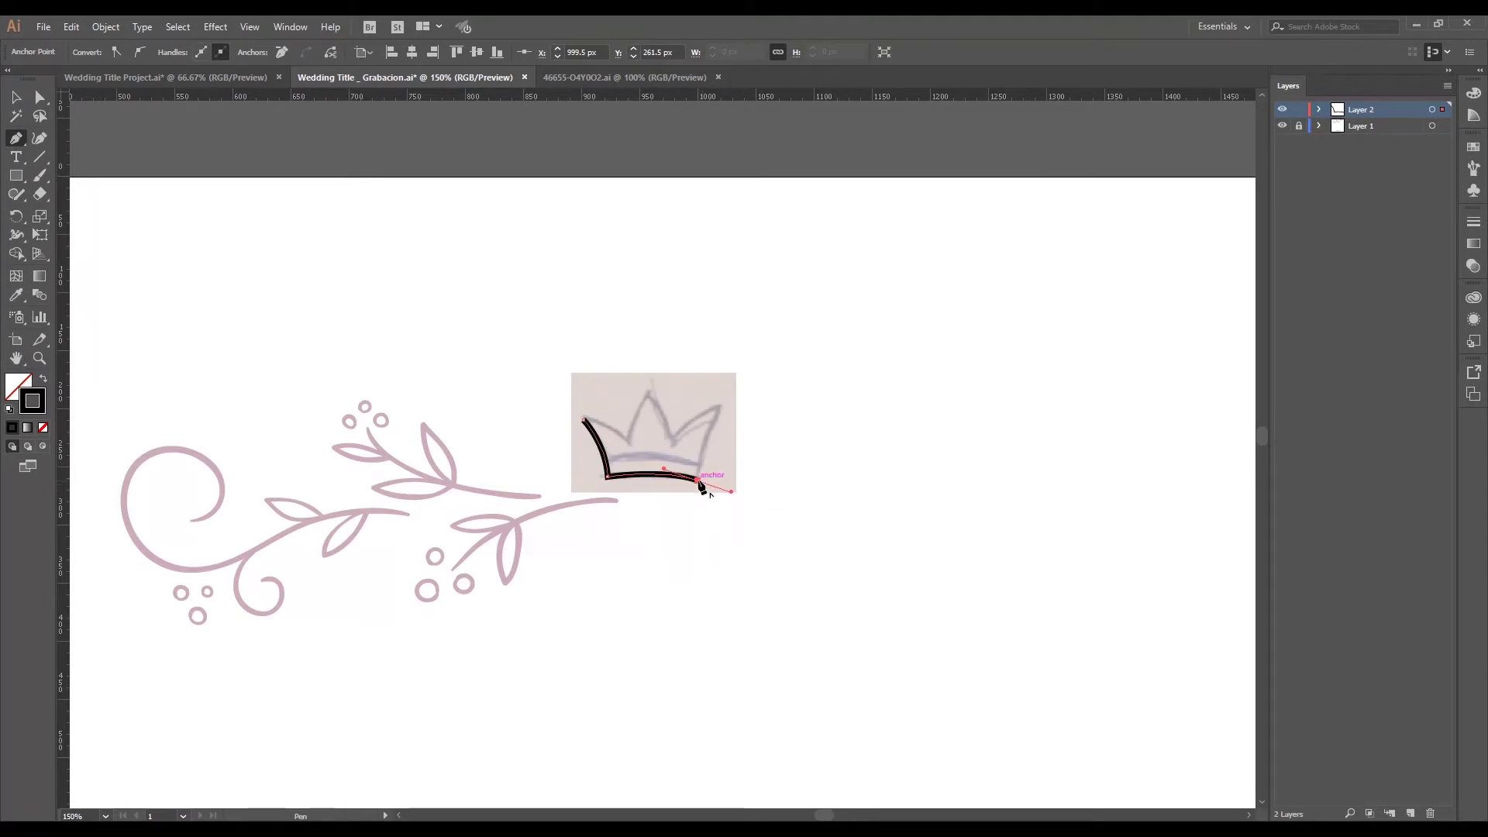
left_click(700, 482)
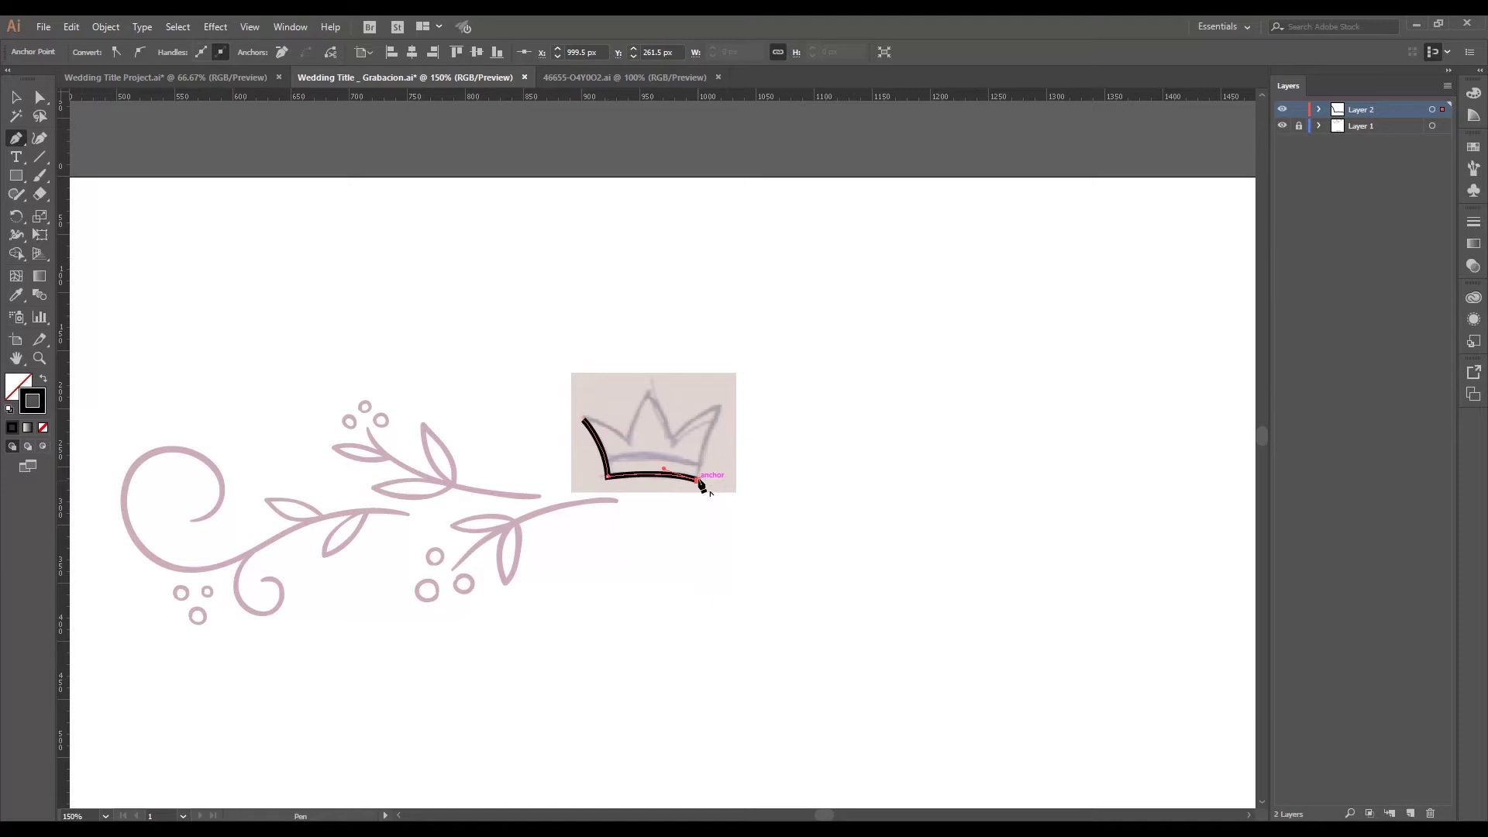
Continue the outline through the right tip, top peak and both valleys, closing it at the start
left_click(714, 419)
left_click_drag(733, 408, 737, 393)
left_click(717, 421)
left_click_drag(671, 439, 651, 462)
left_click(672, 439)
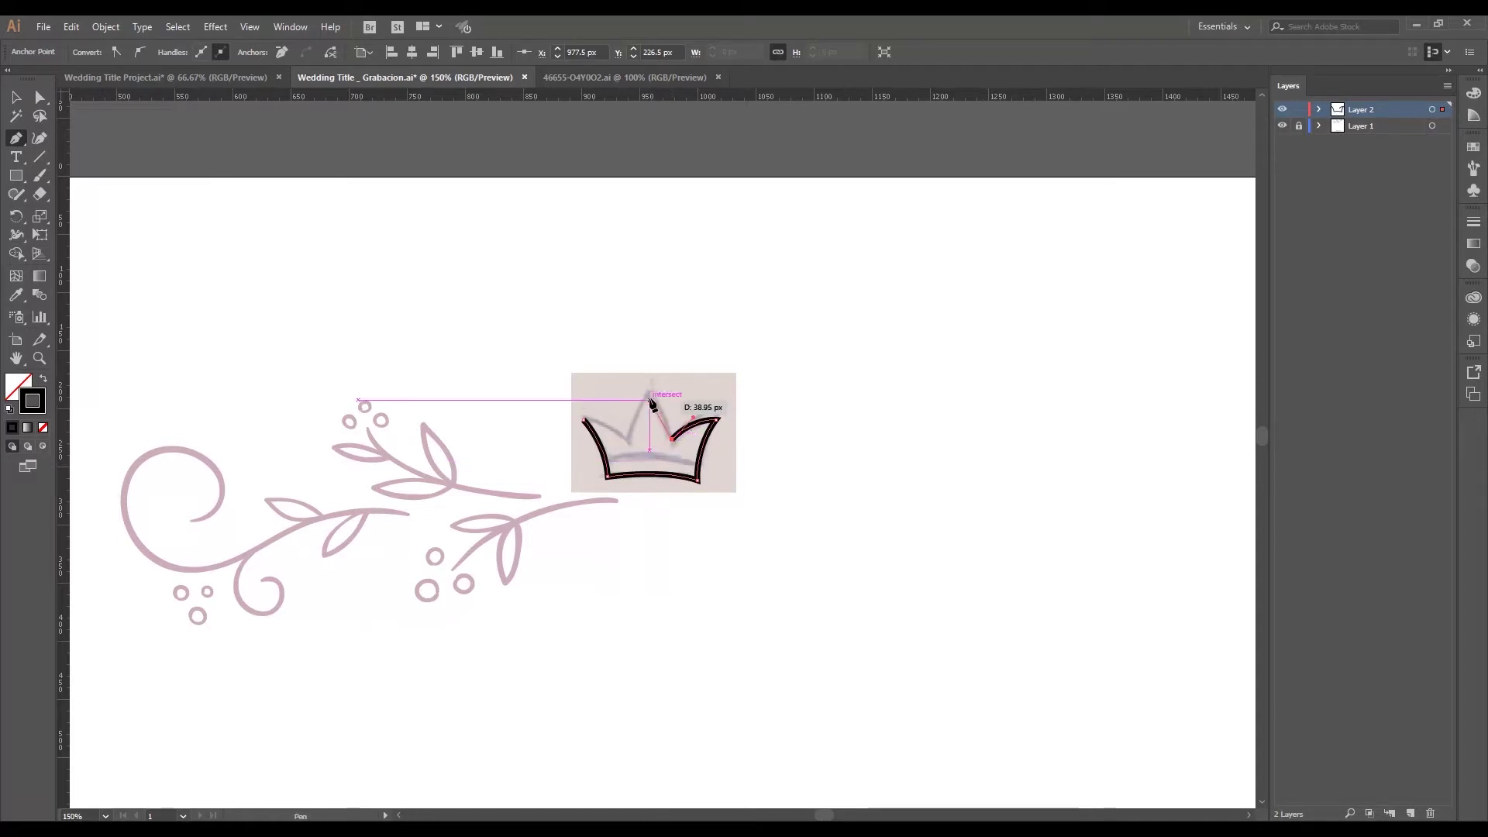
left_click(650, 393)
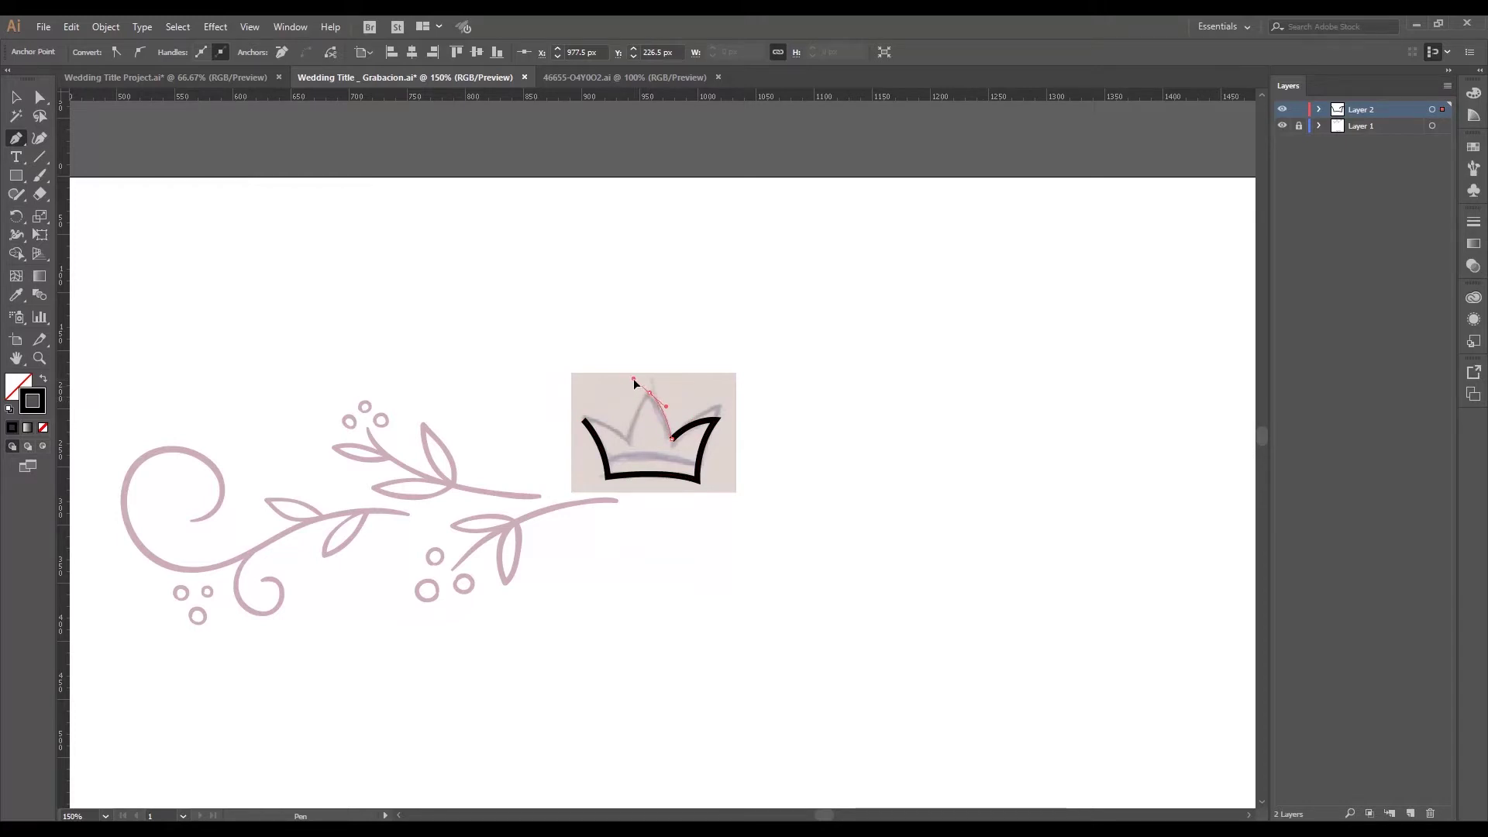
left_click_drag(633, 378, 634, 379)
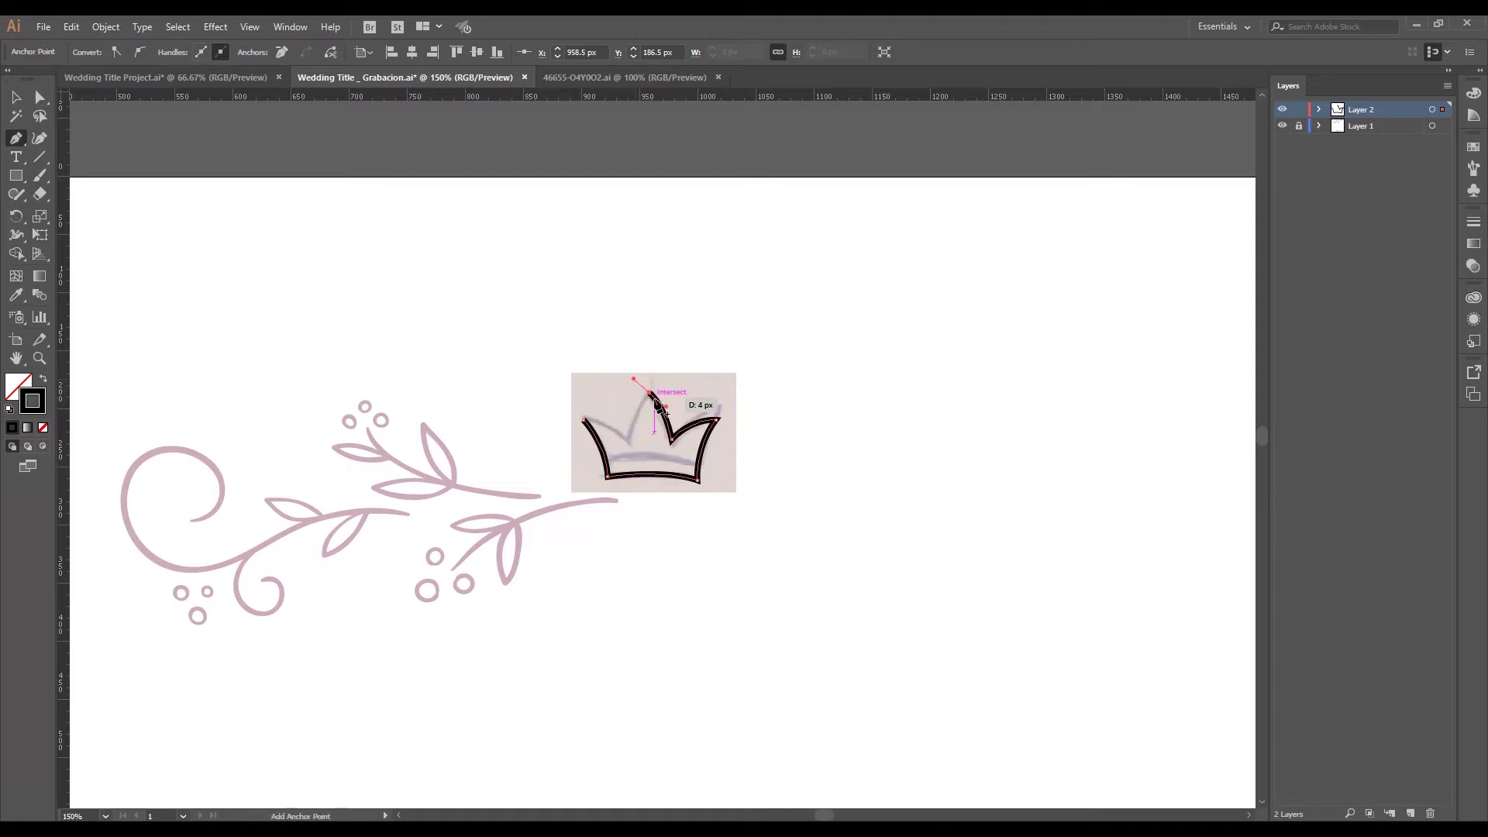
left_click(650, 393)
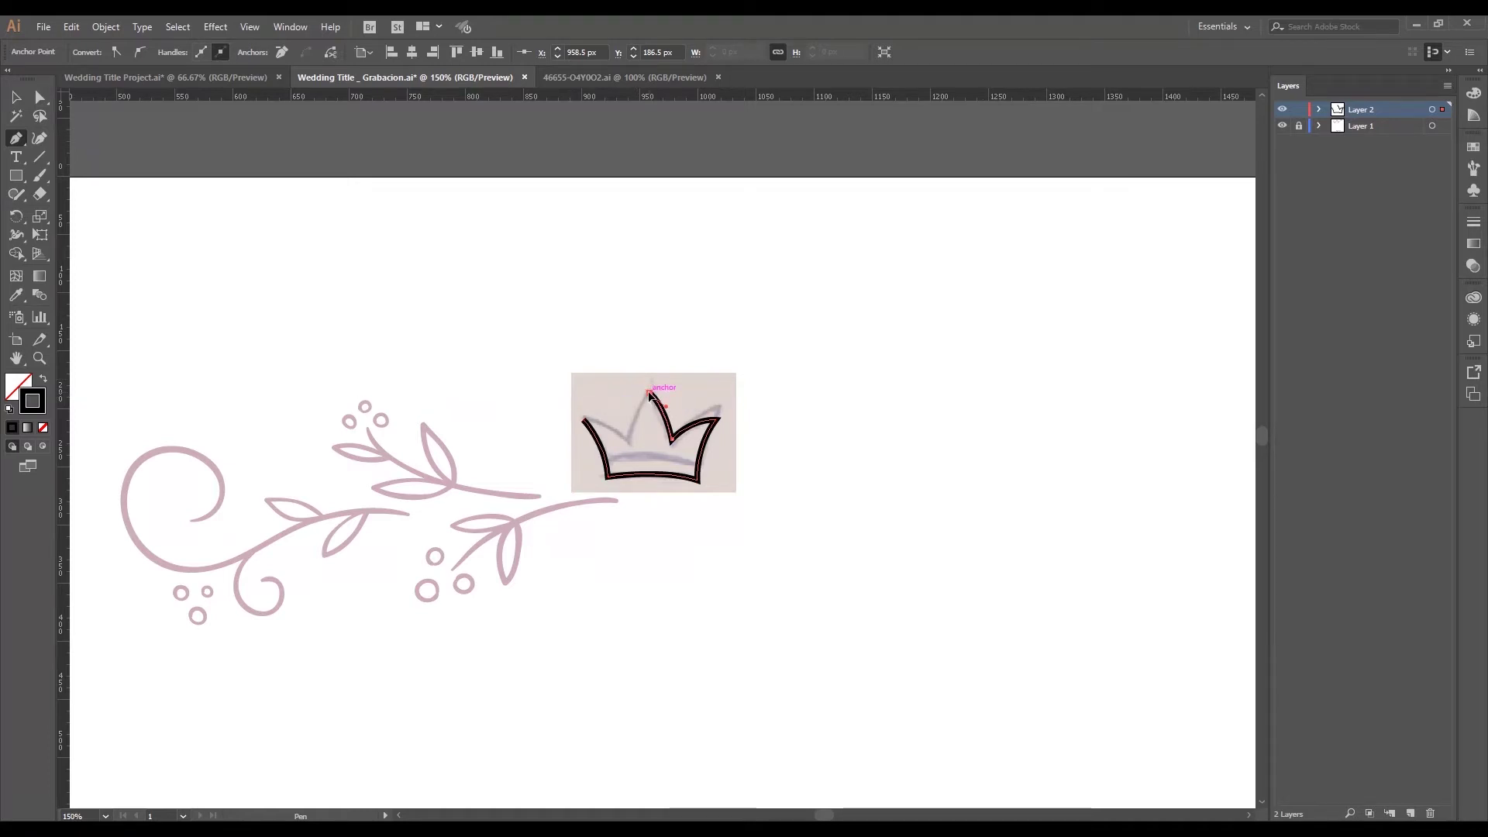
mouse_move(629, 442)
left_mouse_down()
mouse_move(626, 484)
mouse_move(631, 447)
left_mouse_up()
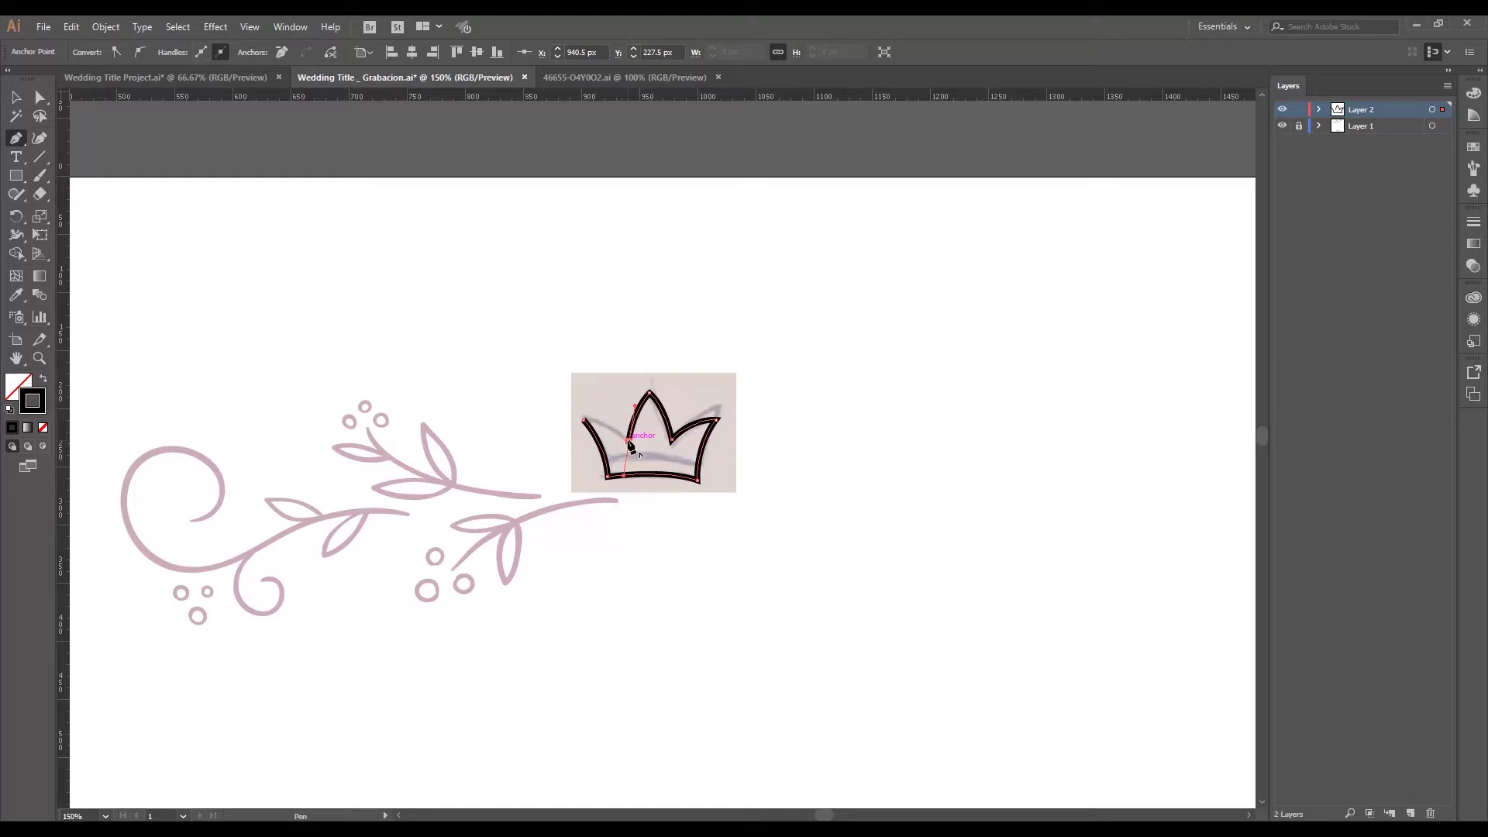
left_click(631, 447)
left_click(584, 421)
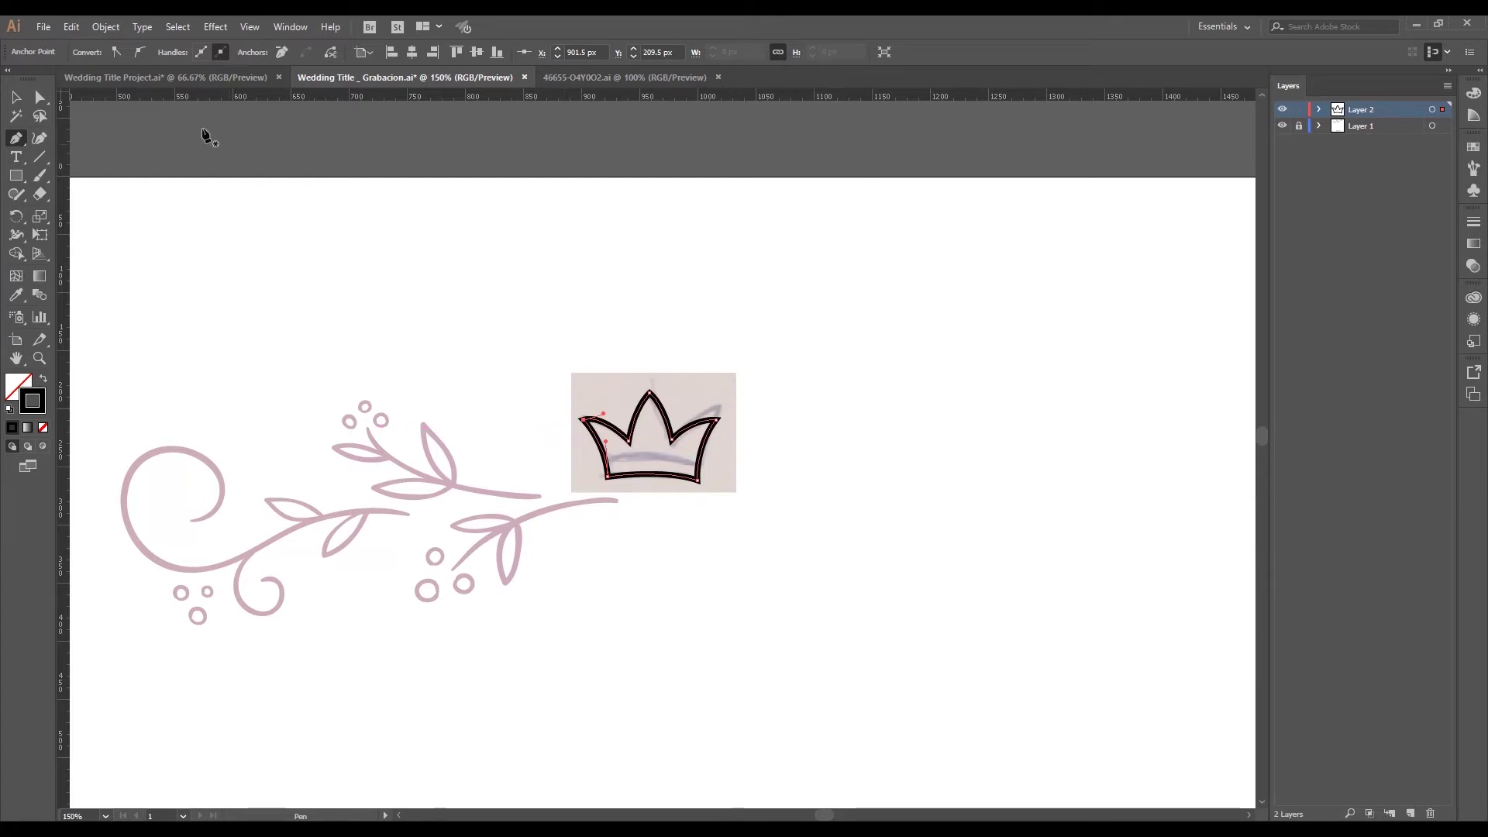
Adjust the crown outline's top peak and right tip anchors with Direct Selection
left_click(15, 98)
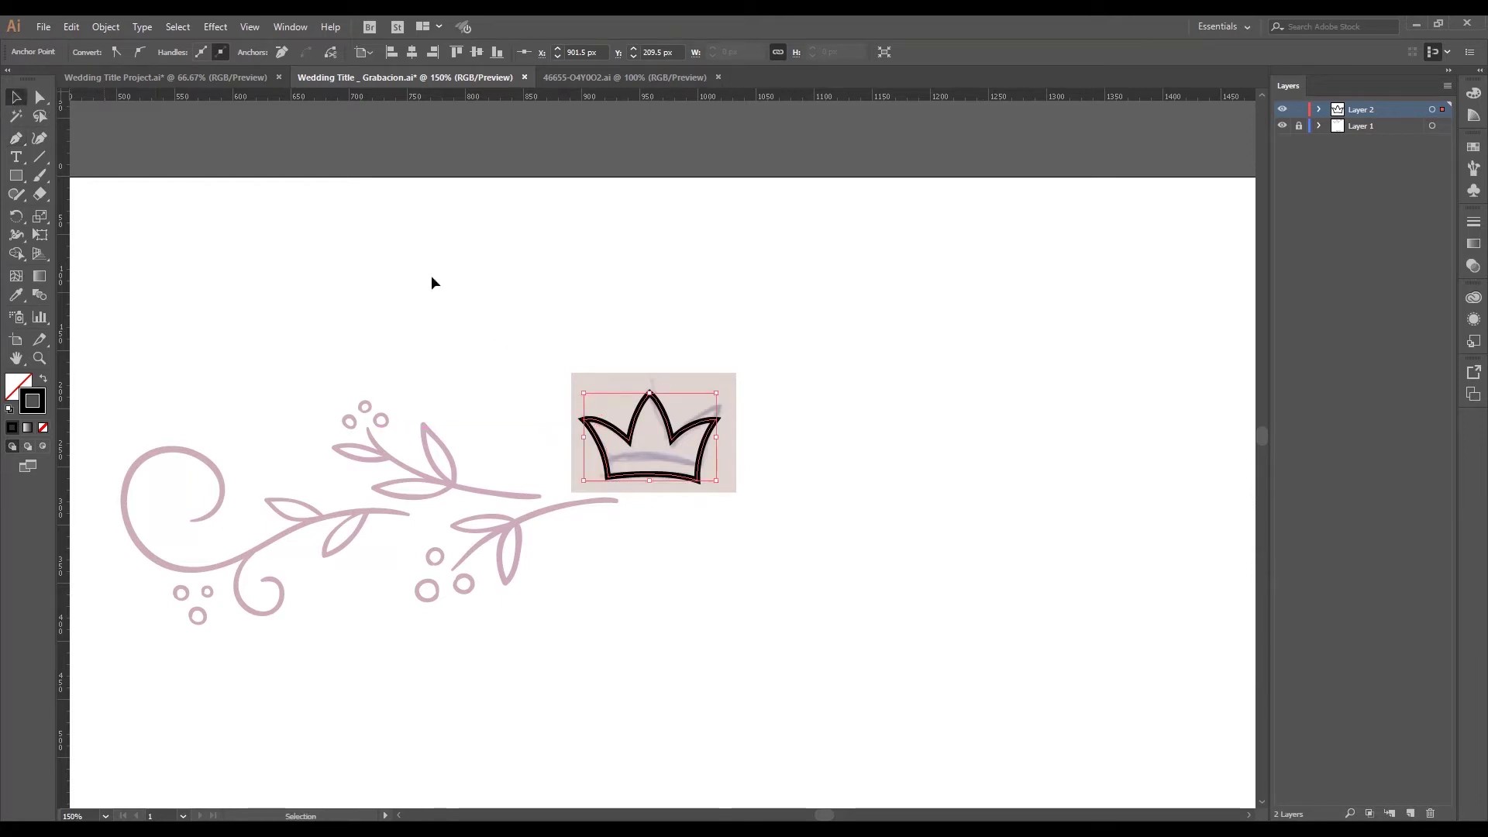
left_click(779, 443)
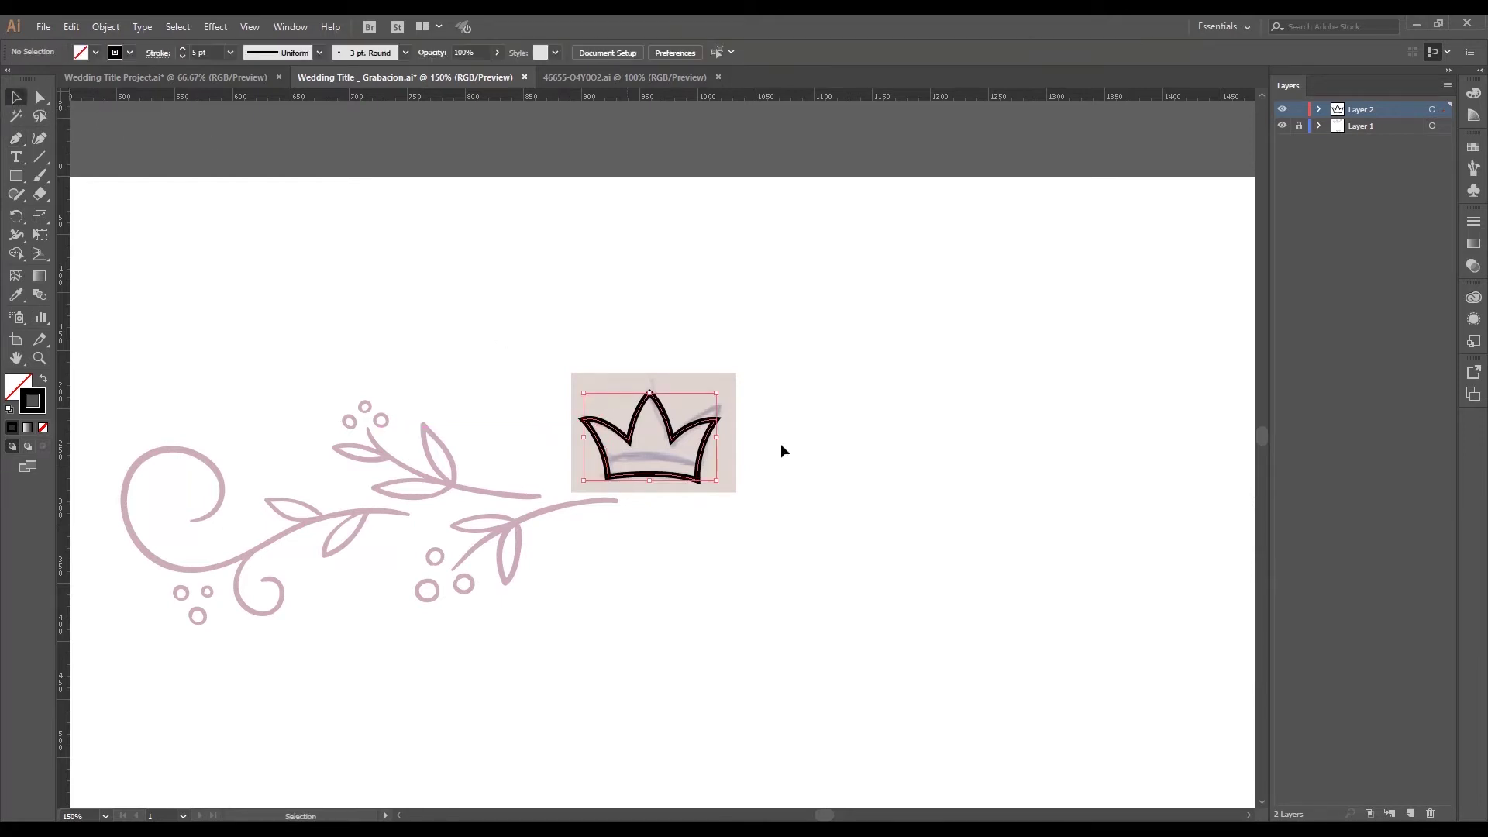
left_click(43, 98)
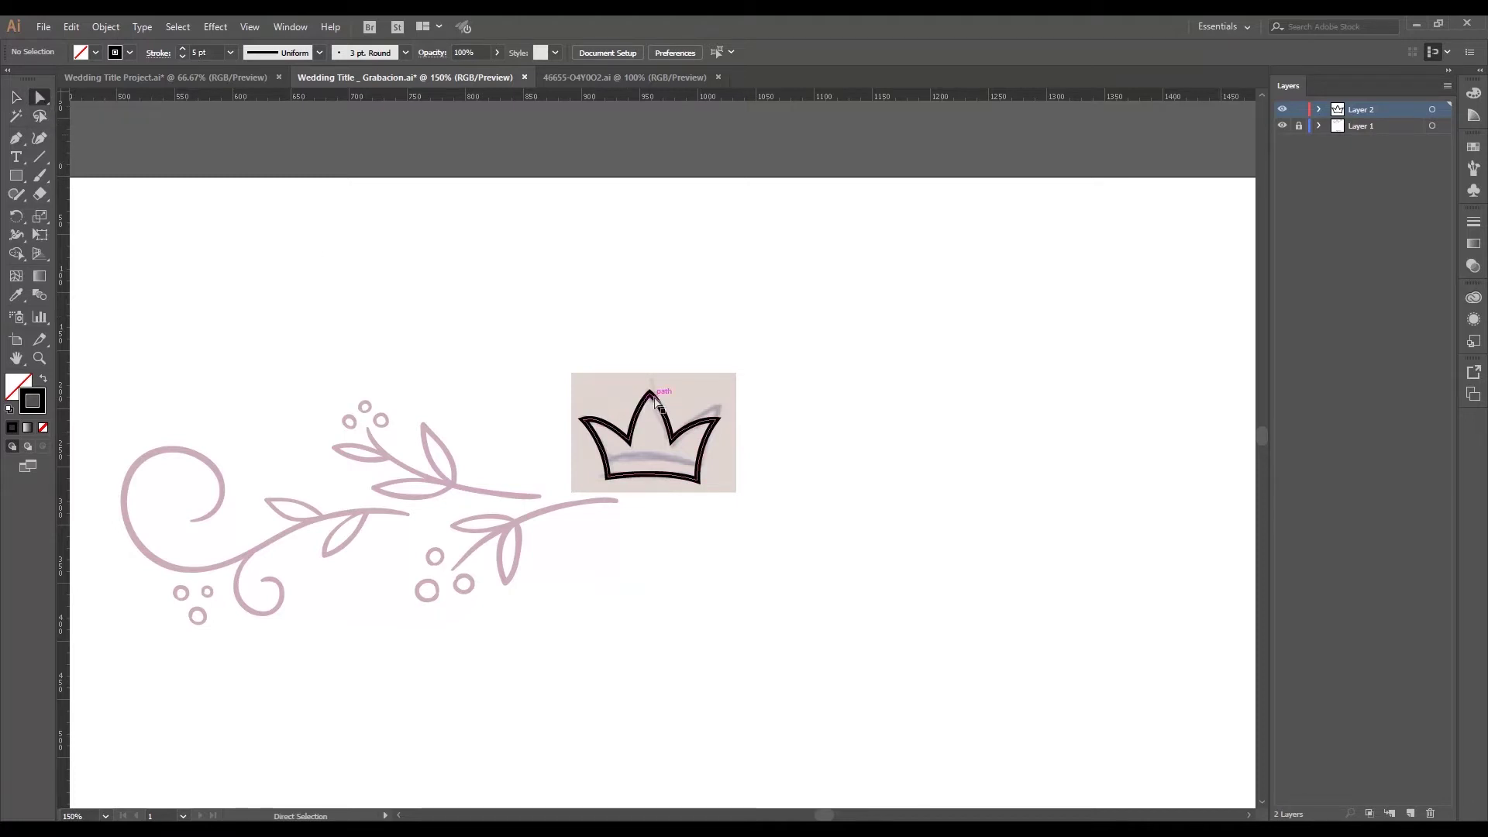
left_click_drag(649, 392, 692, 372)
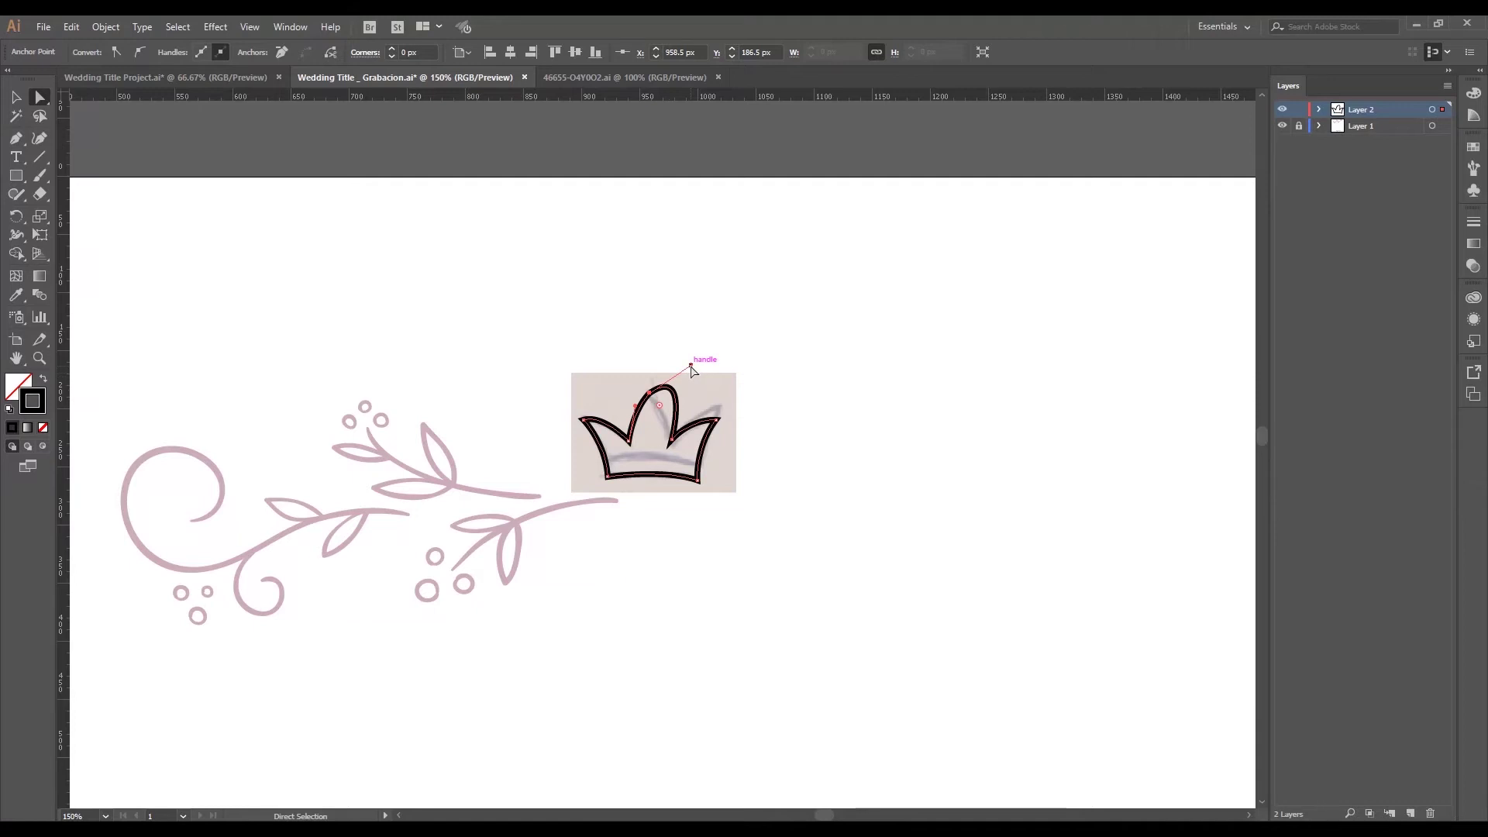
left_click(686, 388)
left_click(686, 405)
key("ctrl+z")
left_click_drag(721, 421, 719, 421)
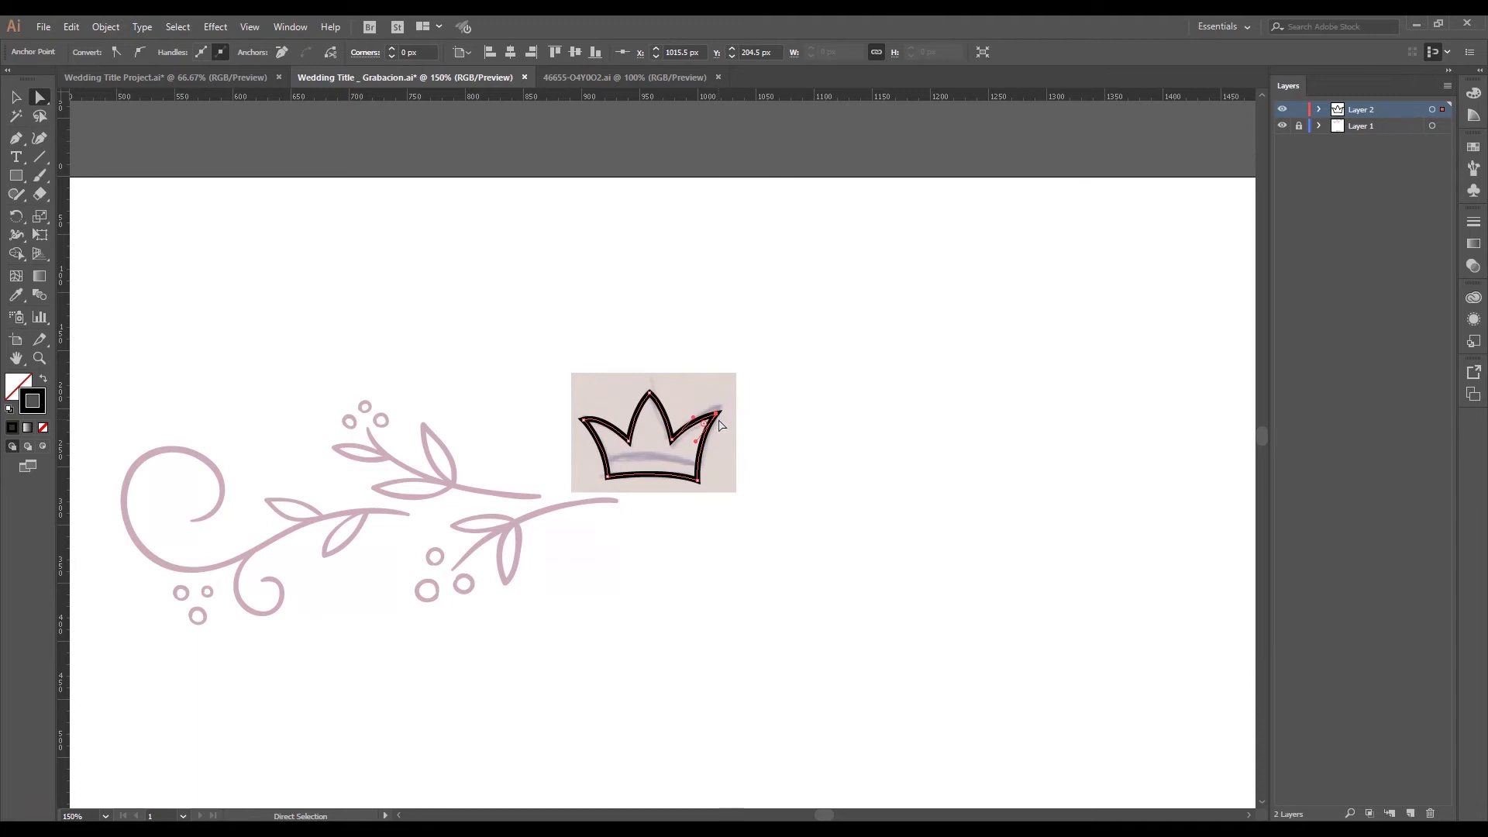
left_click(772, 410)
key("z")
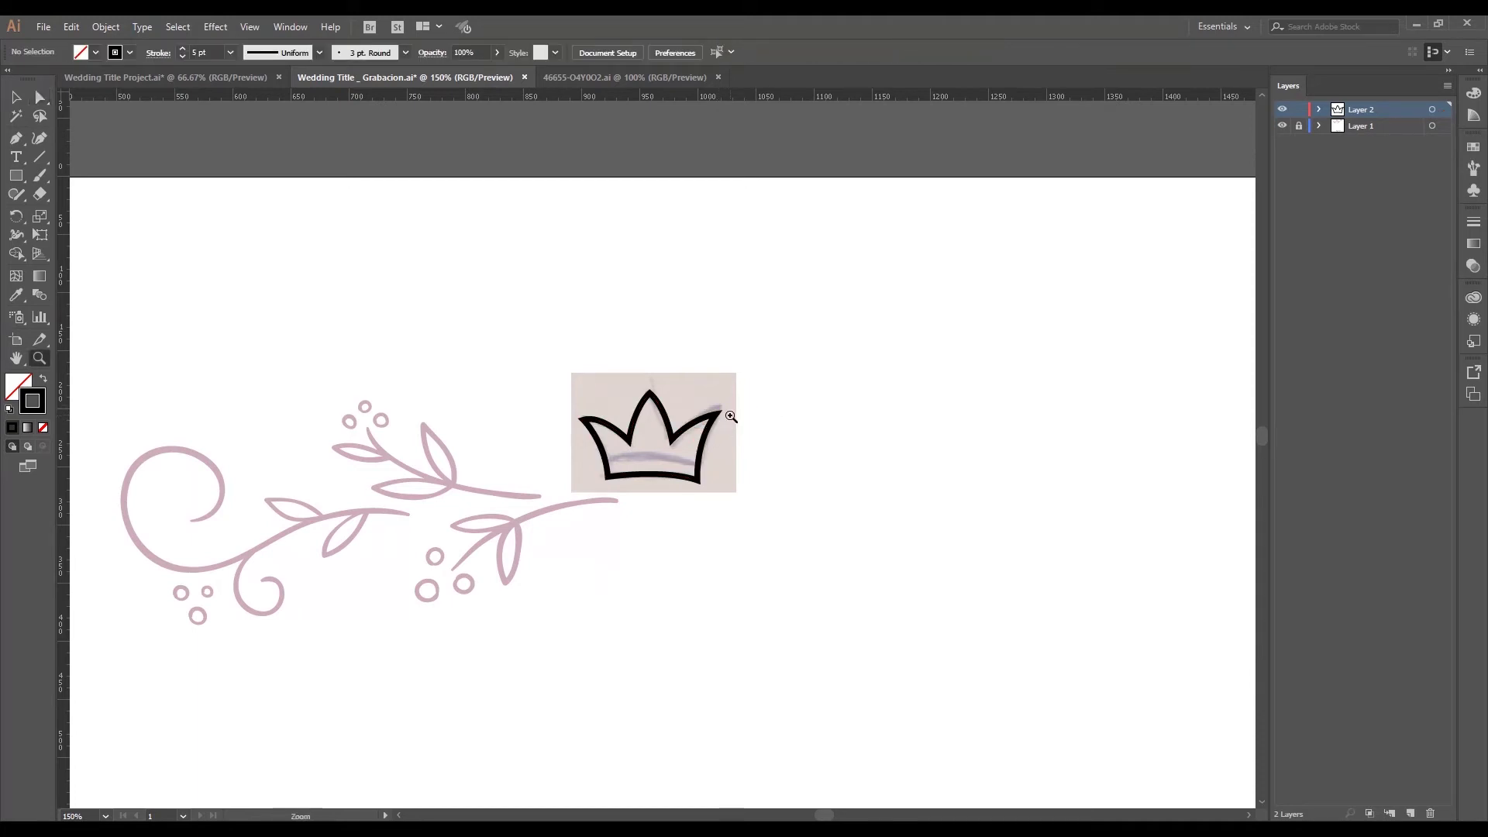
key("v")
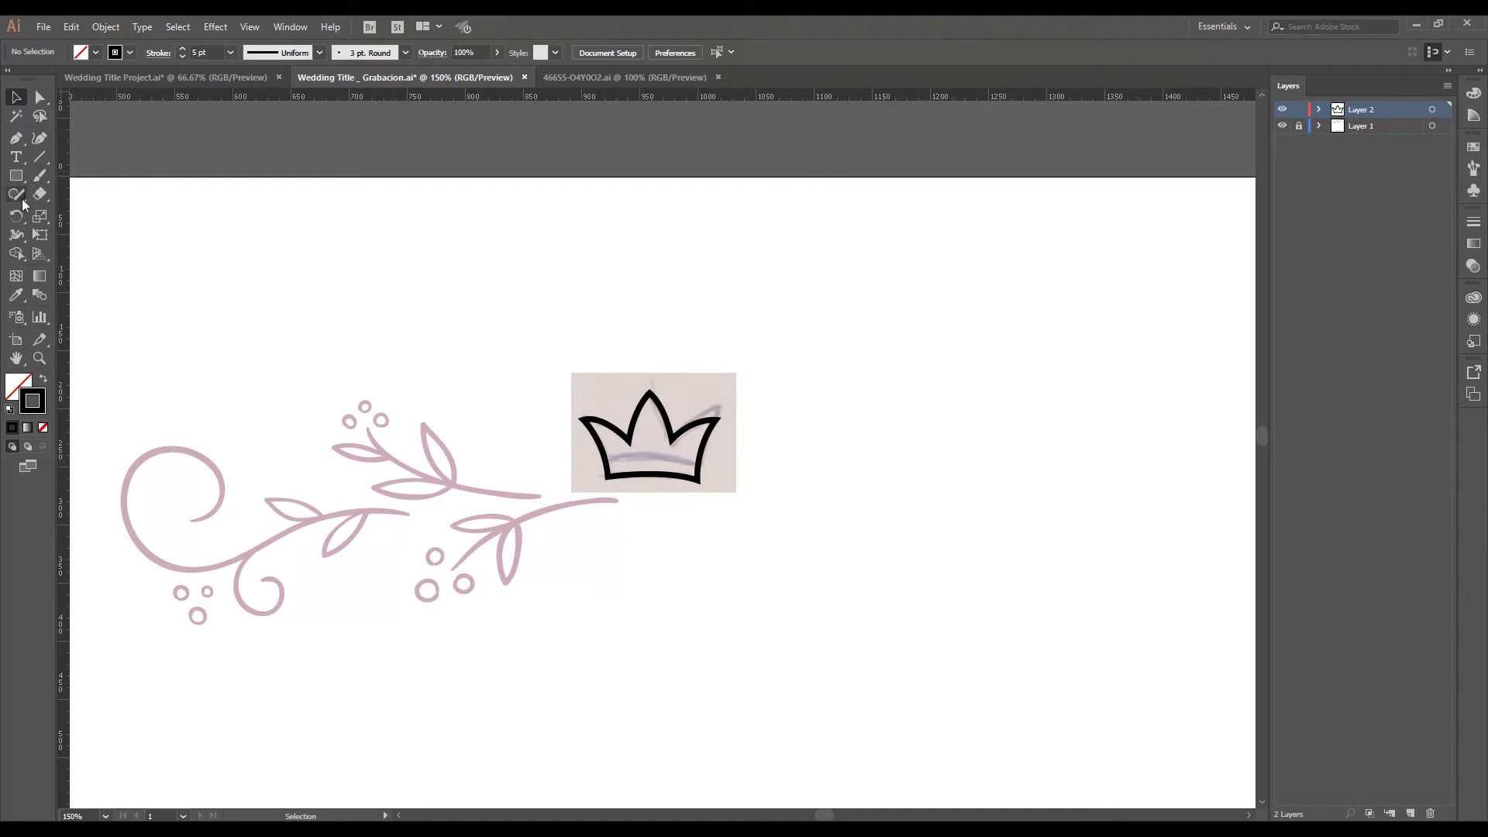
left_click(16, 137)
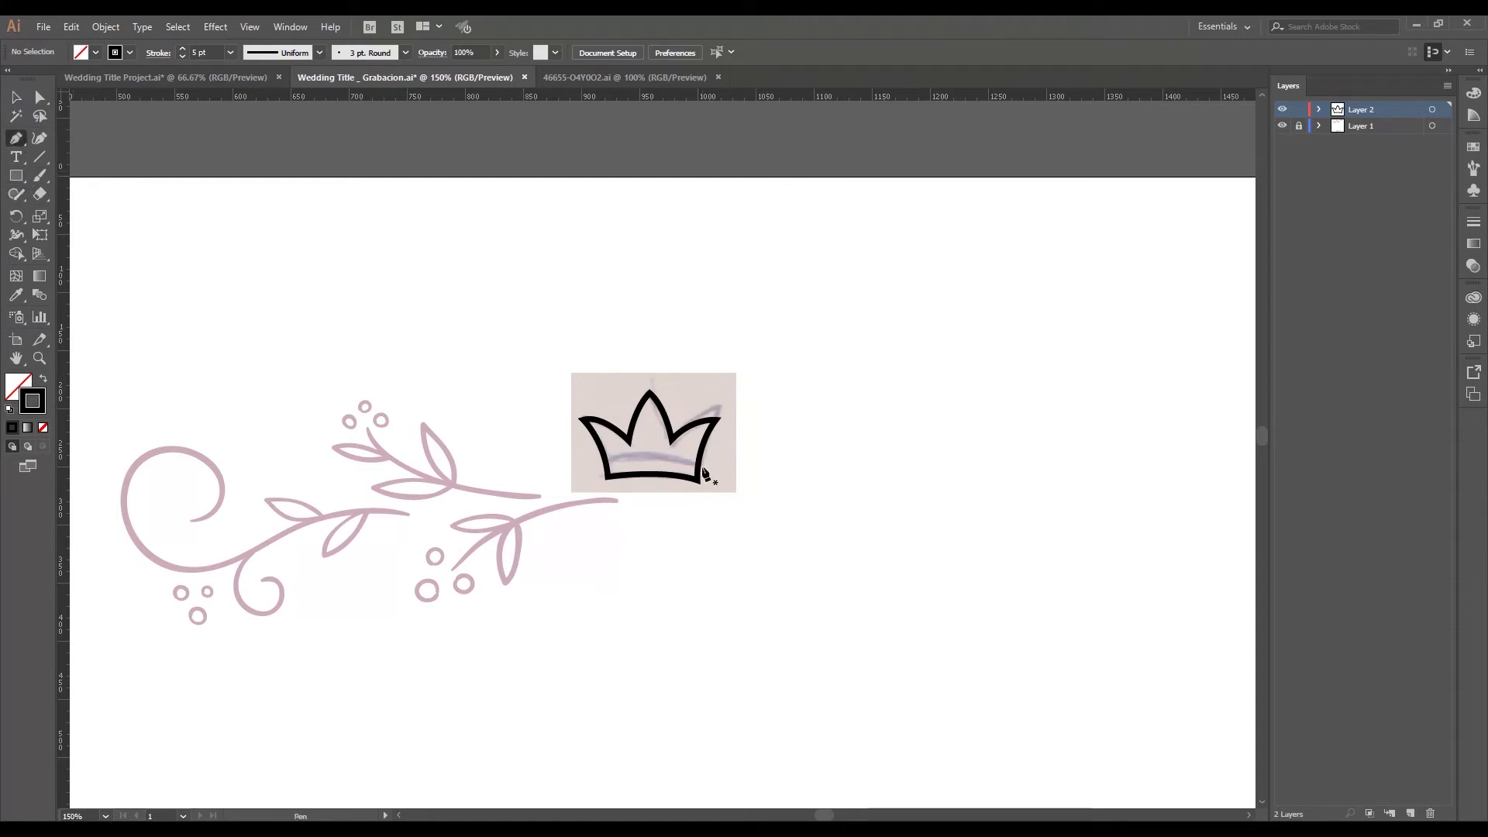
Draw a curved band stroke from the crown's lower left to its lower right
left_click(605, 461)
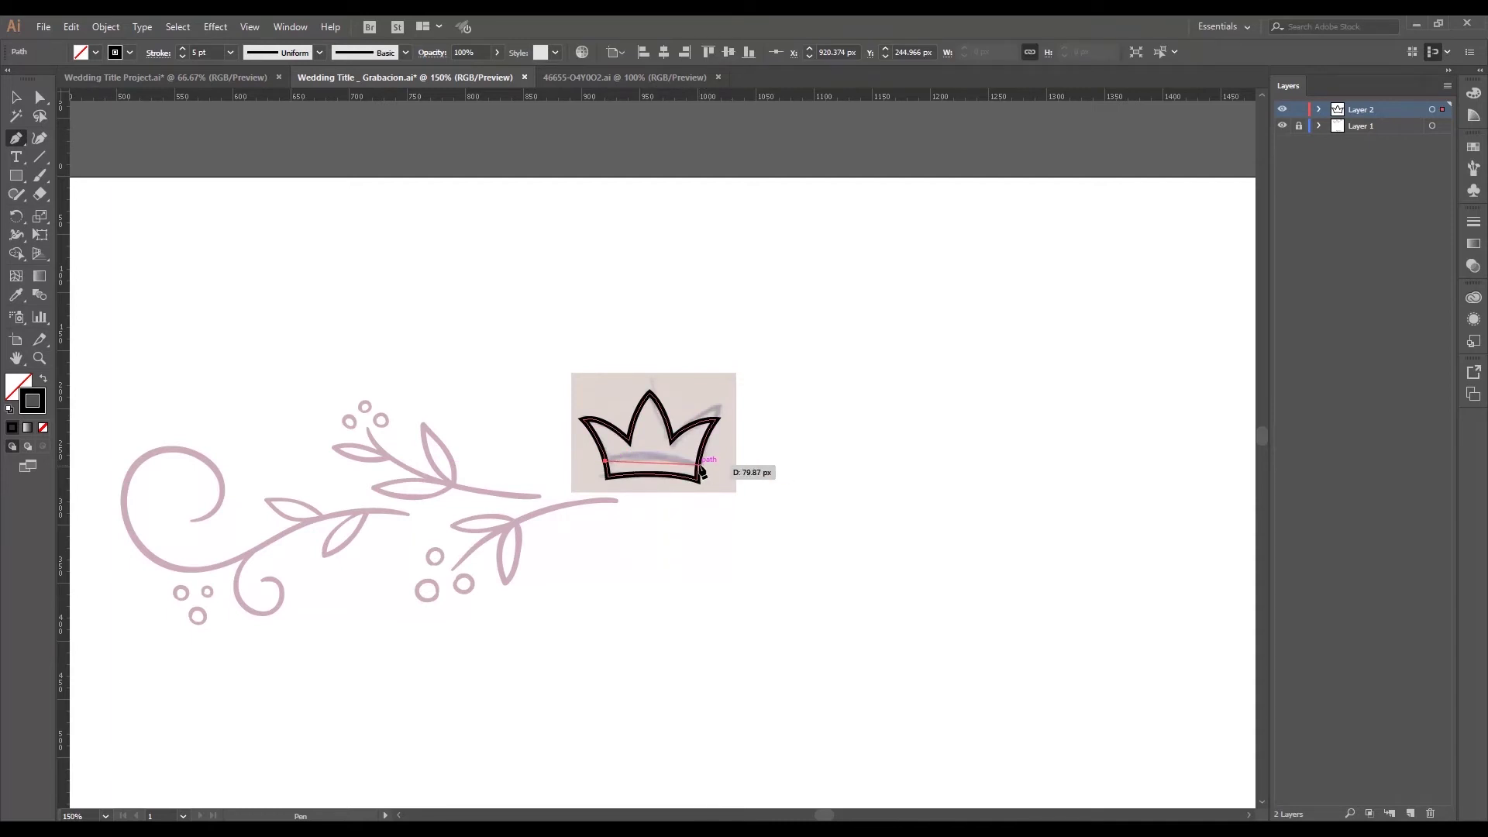
left_click_drag(699, 469, 748, 493)
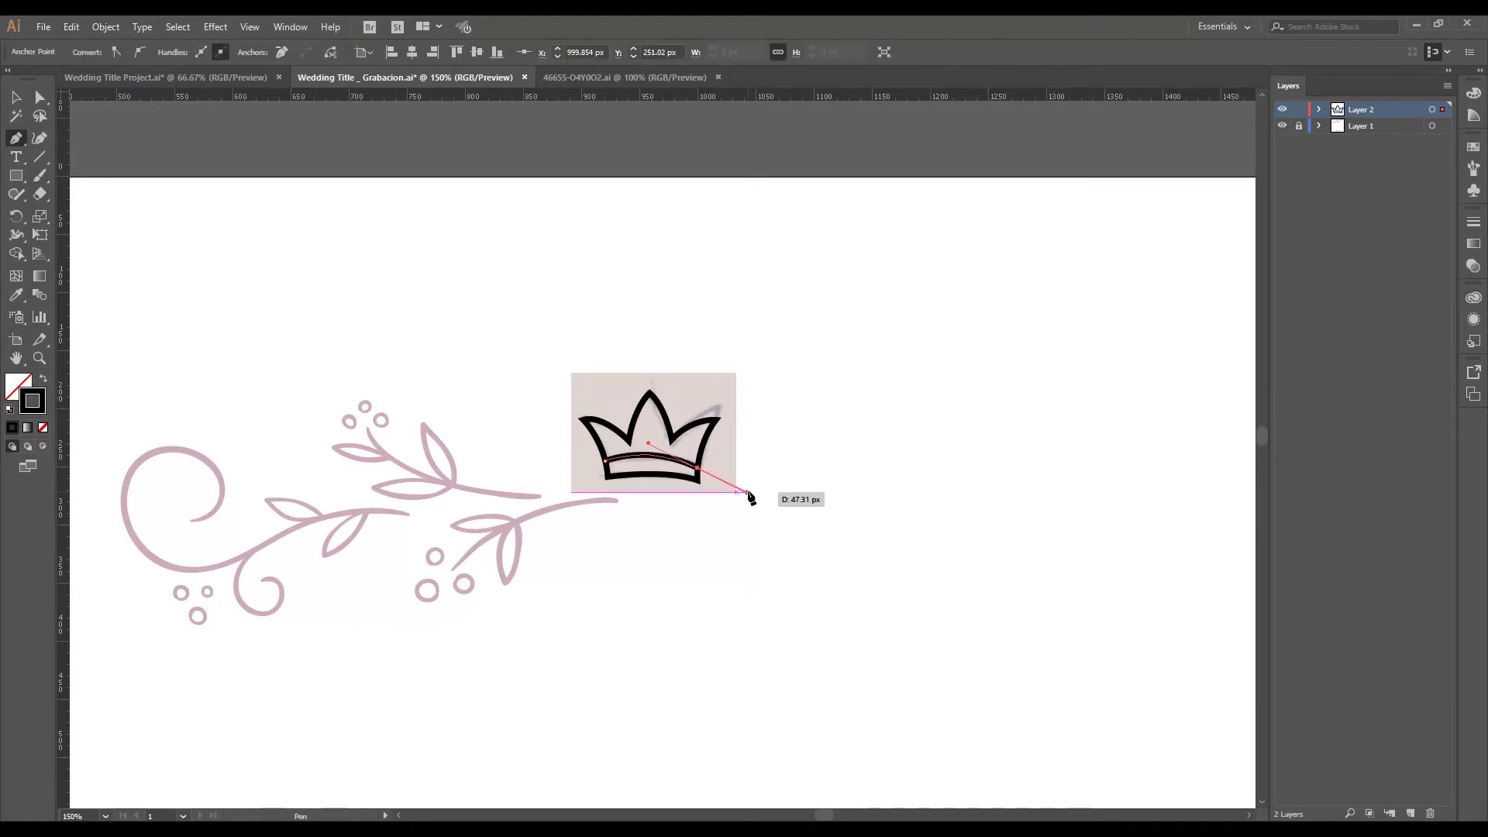
right_click(757, 431)
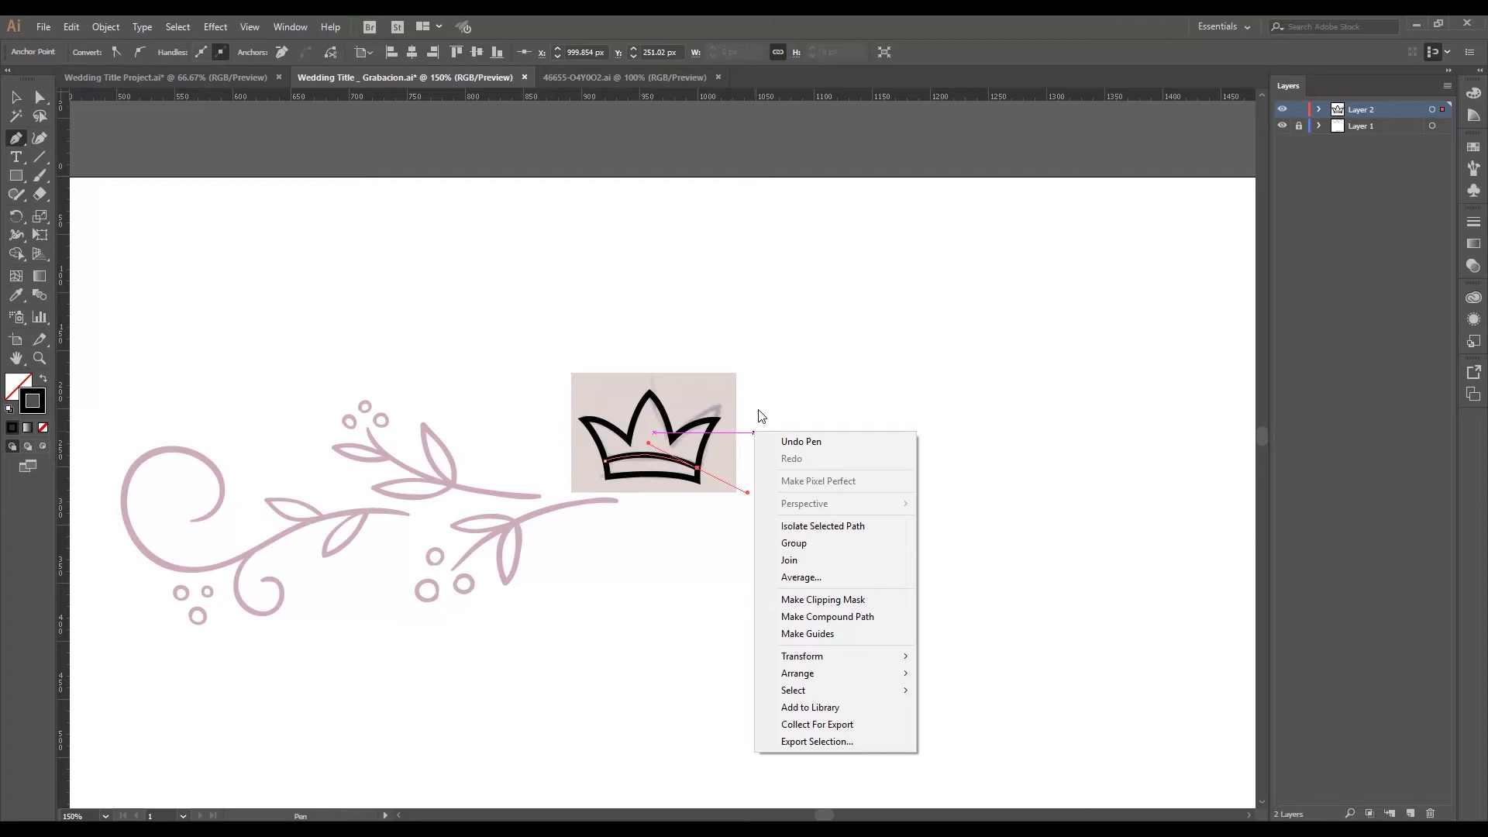
left_click(758, 417)
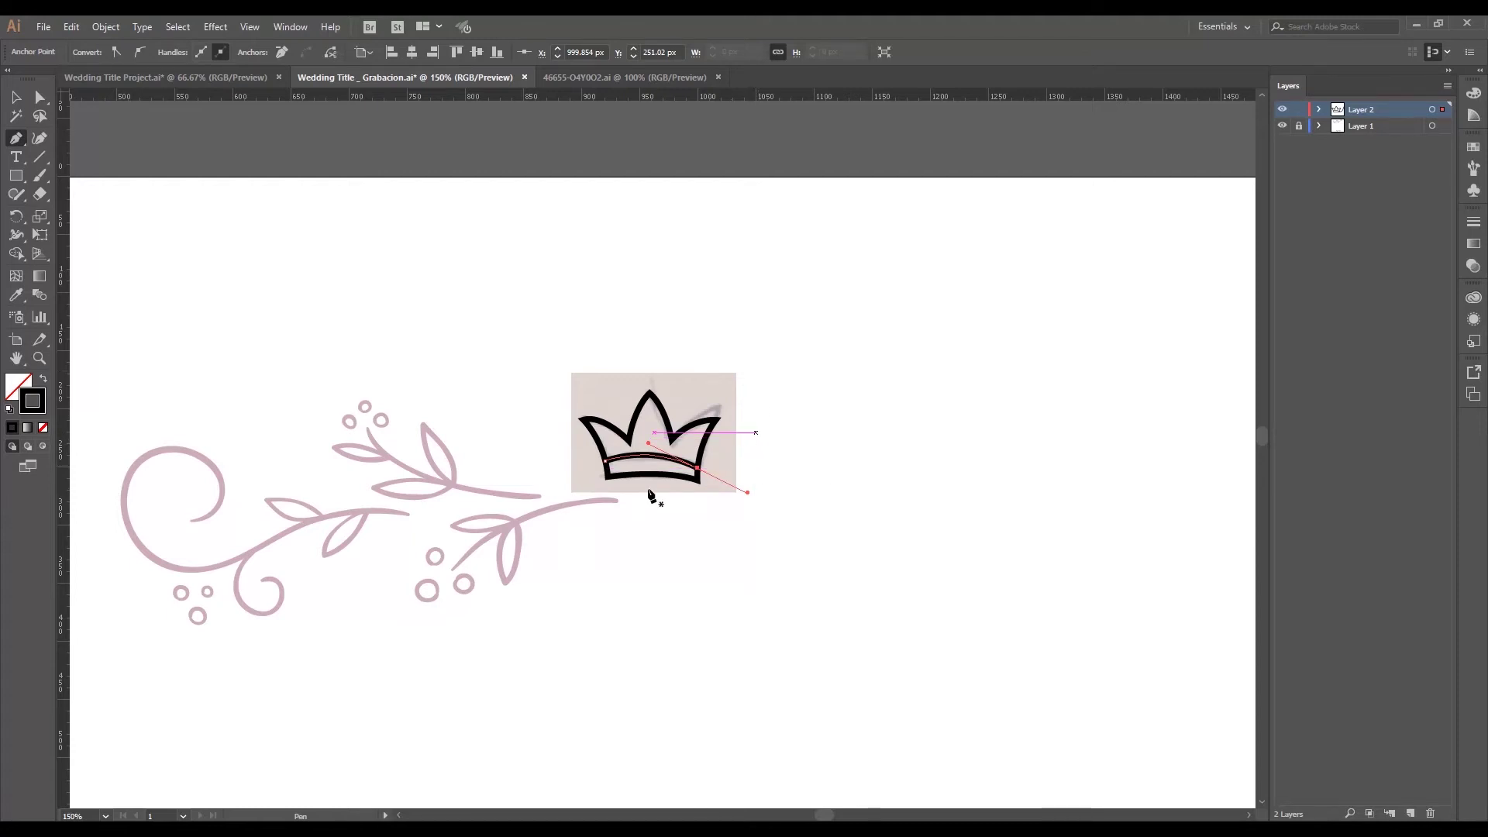
left_click(15, 97)
left_click(625, 290)
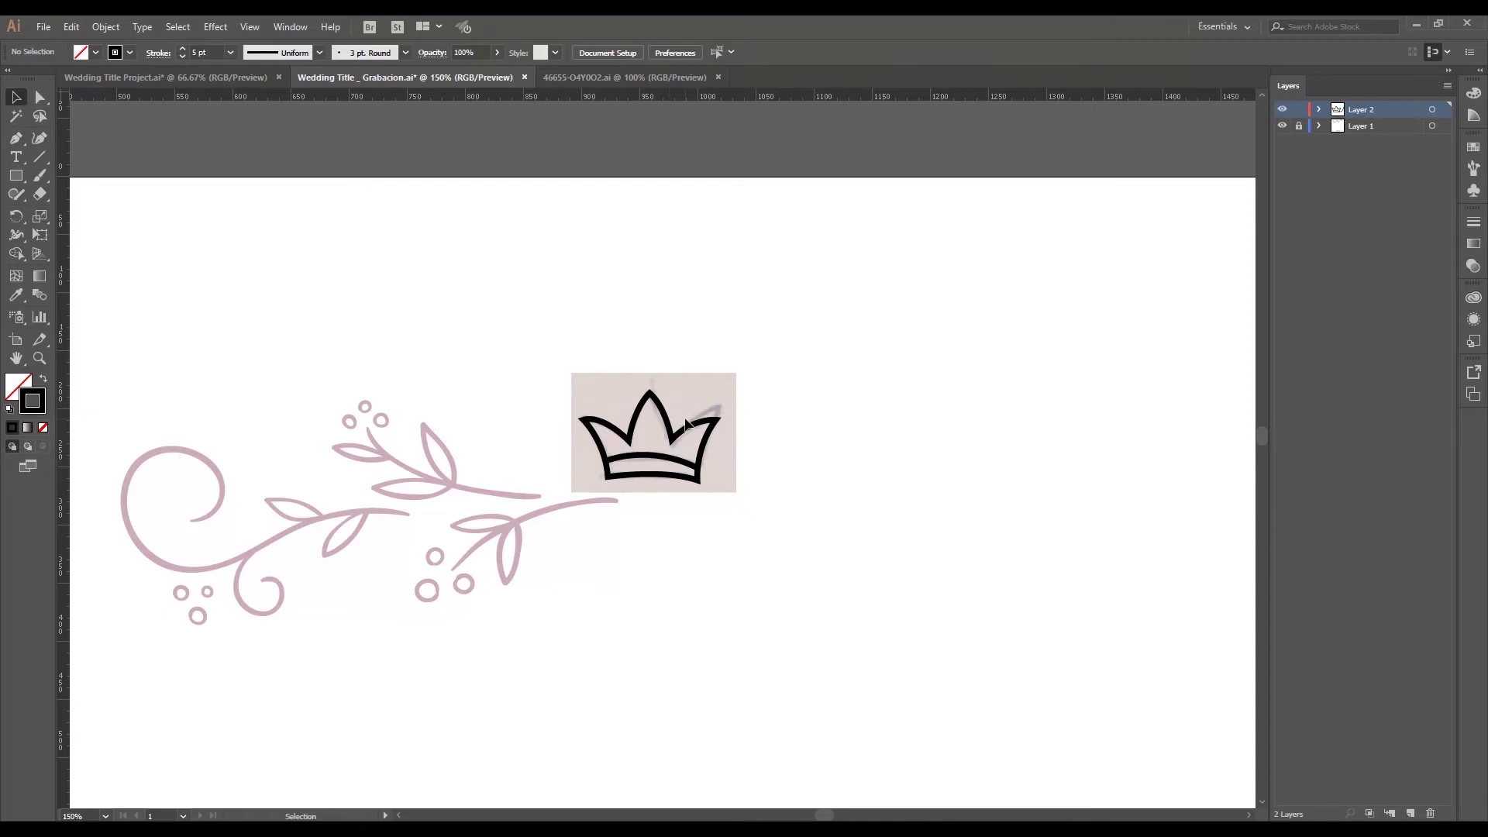
Check the band path beneath the crown outline, then zoom out to view the ornament
left_click_drag(704, 379, 705, 306)
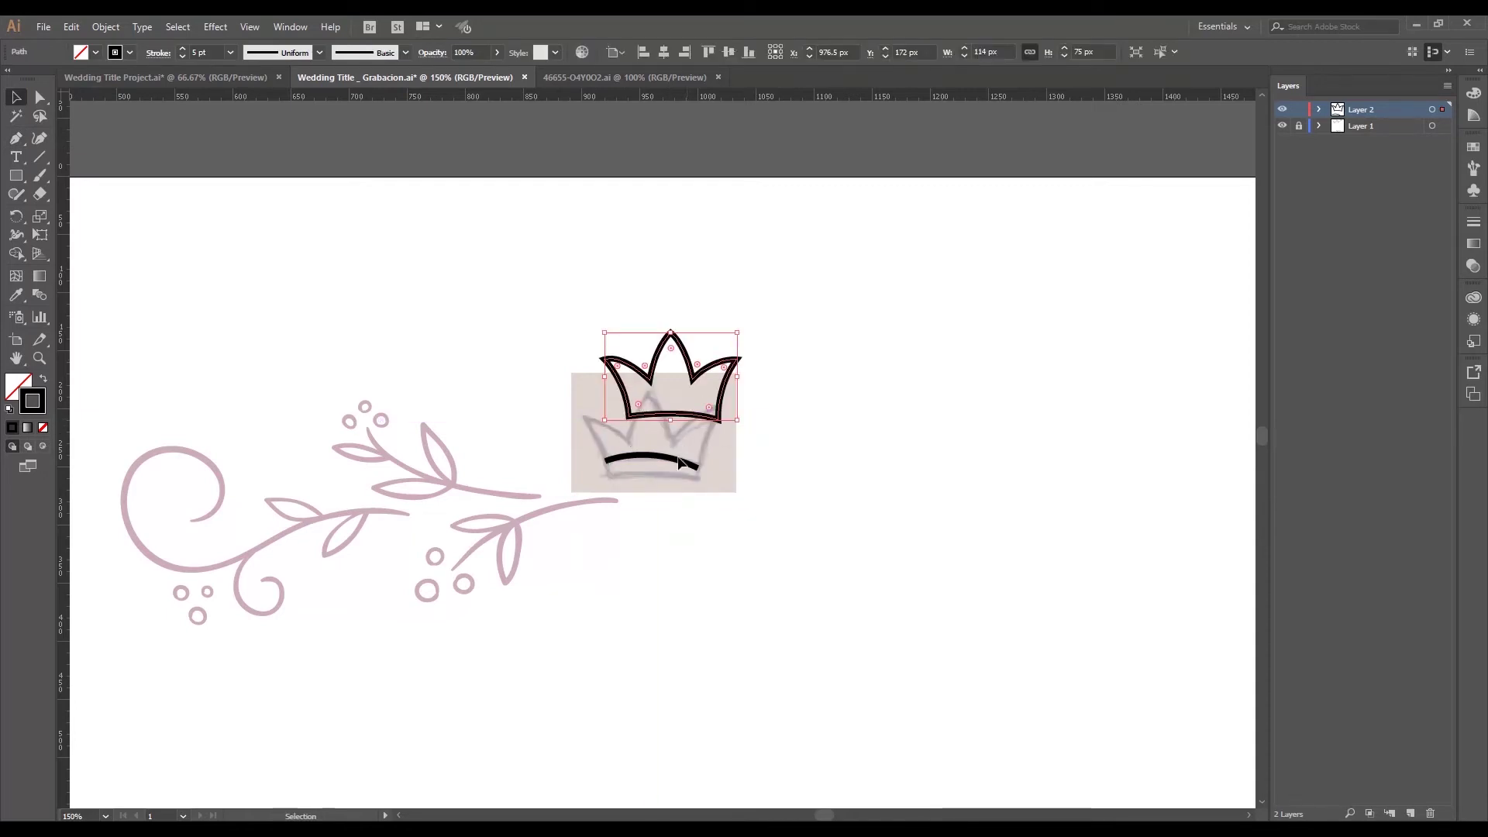
key("ctrl+z")
key("a")
left_click(688, 438)
left_click(795, 388)
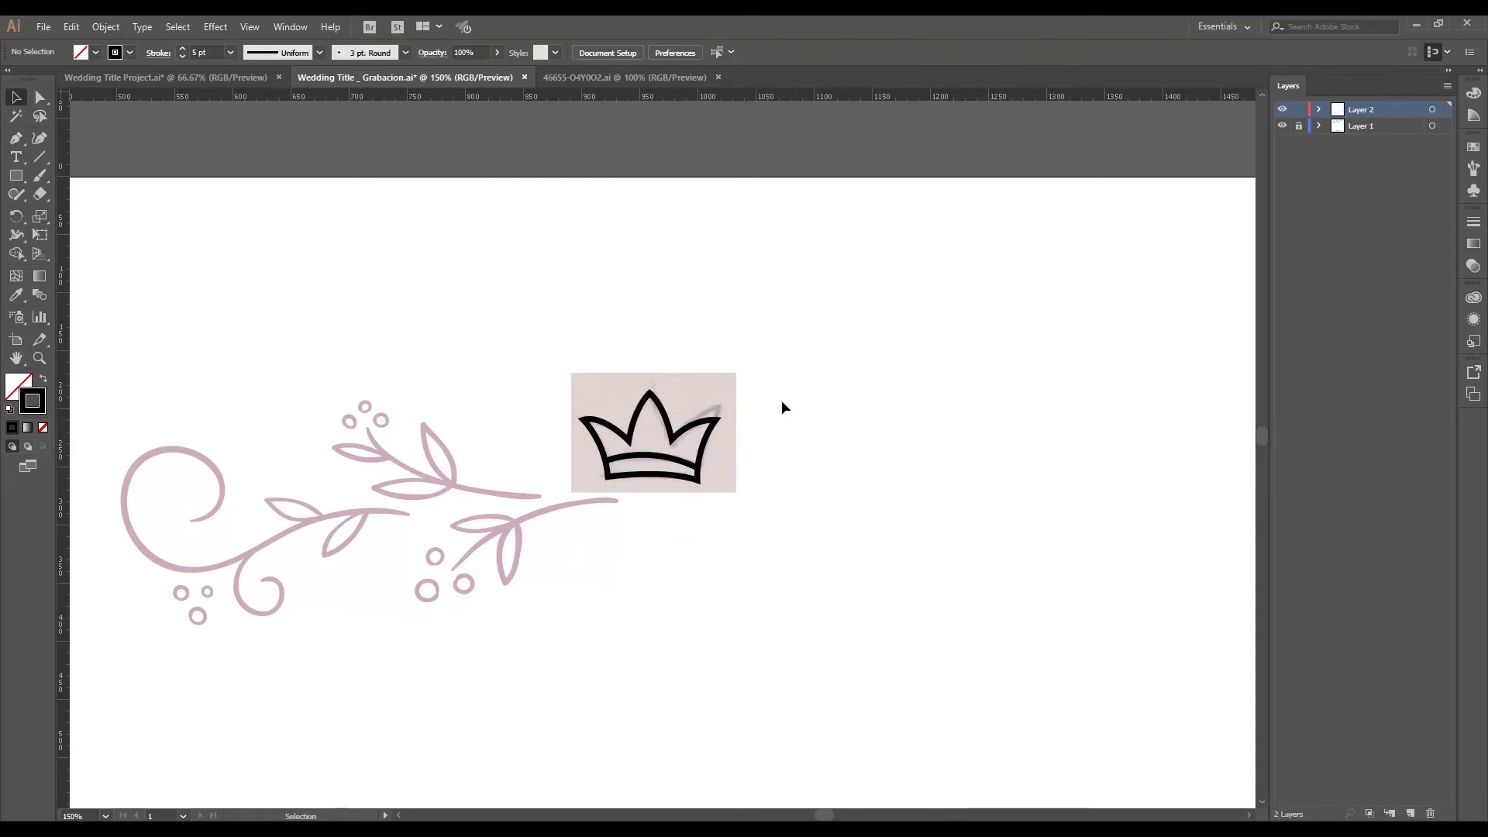
key("z")
left_click(739, 434, "alt")
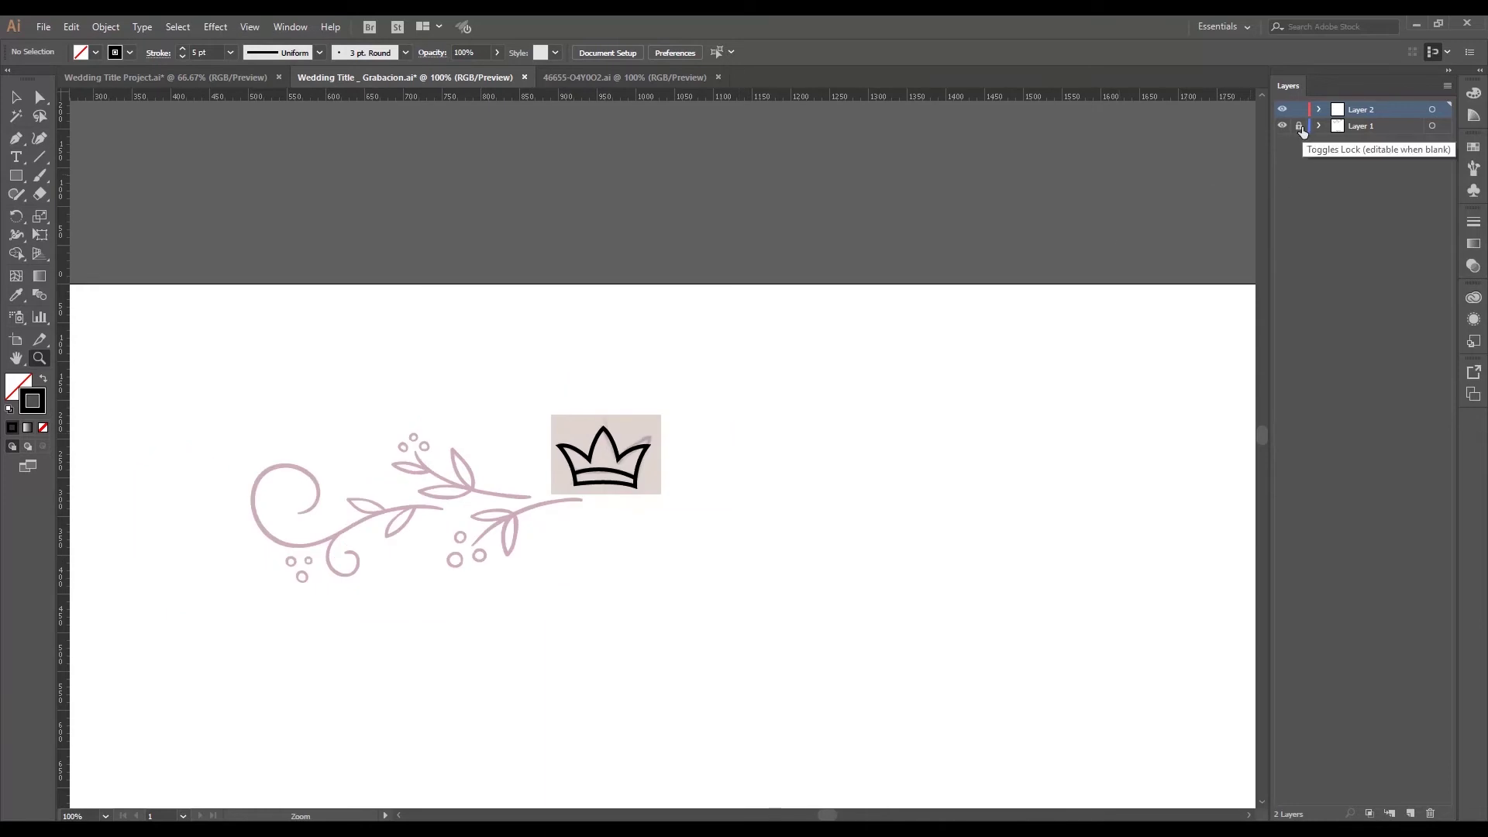
Unlock Layer 1, delete the crown reference image, relock Layer 1 and make Layer 2 active
left_click(1300, 126)
key("v")
left_click(651, 421)
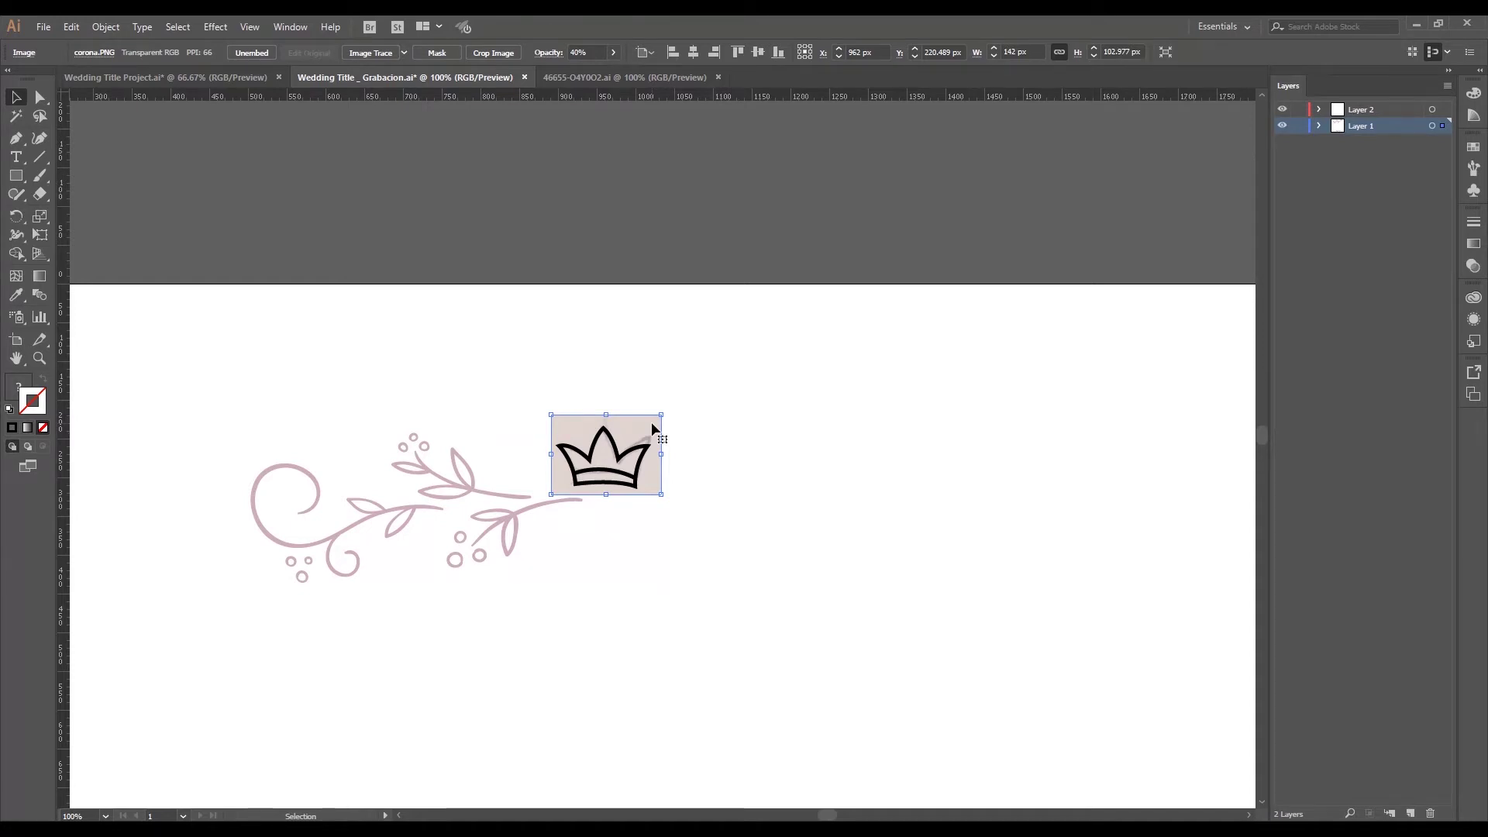
key("ctrl+shift+a")
key("z")
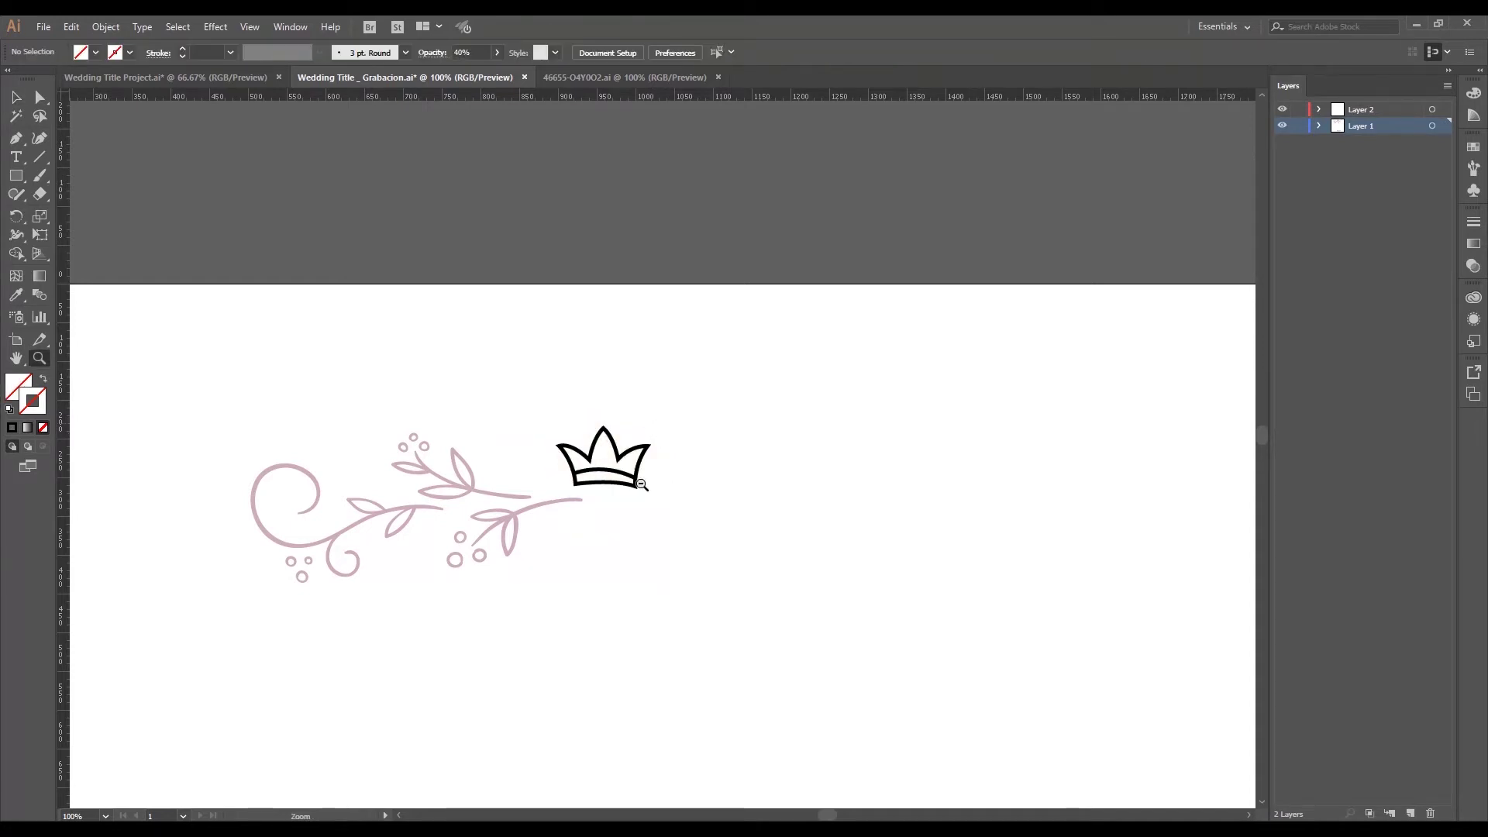
left_click(635, 524, "alt")
left_click(654, 480)
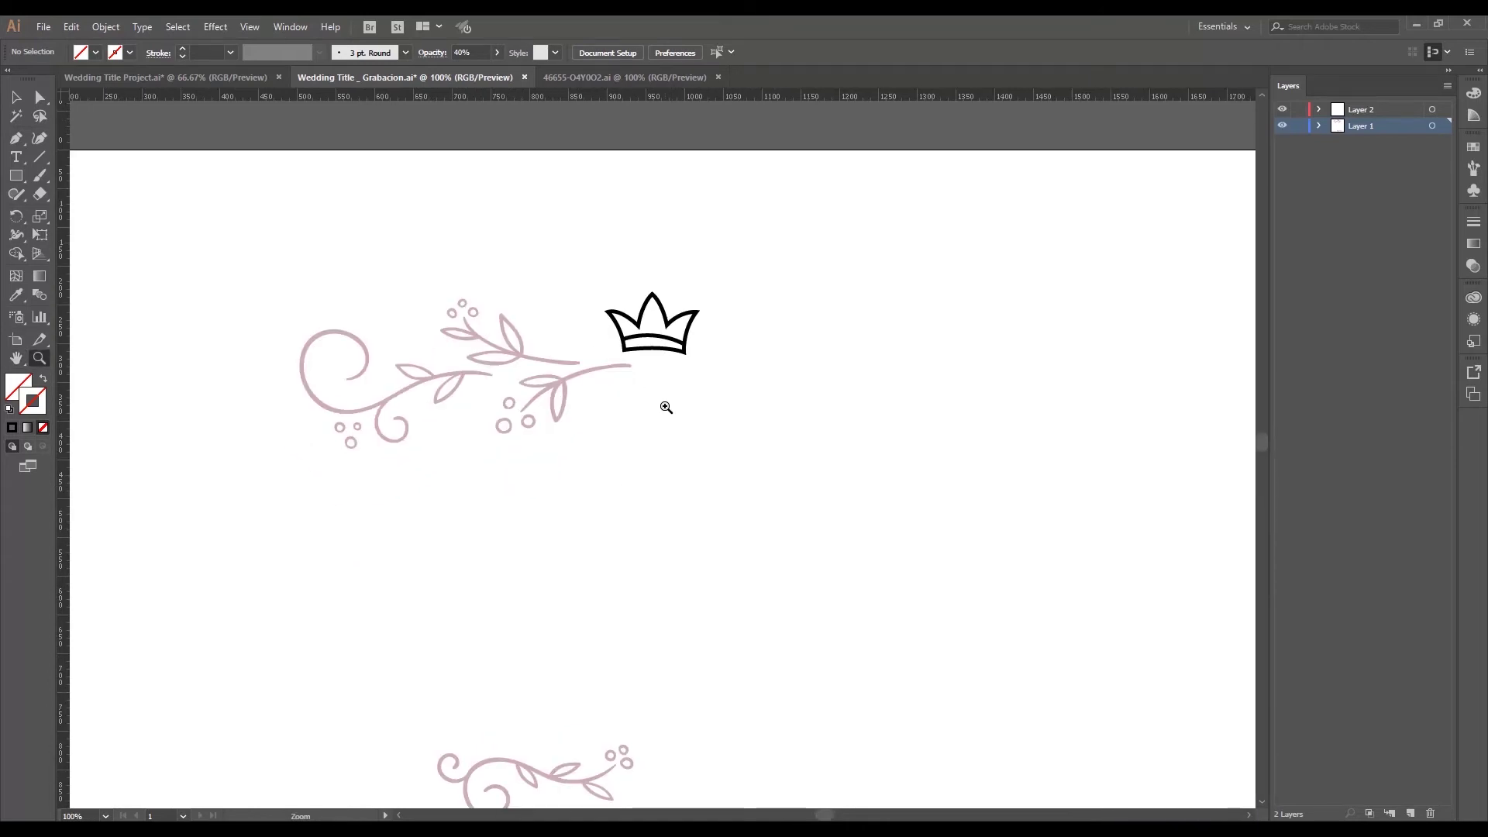
left_click(665, 409)
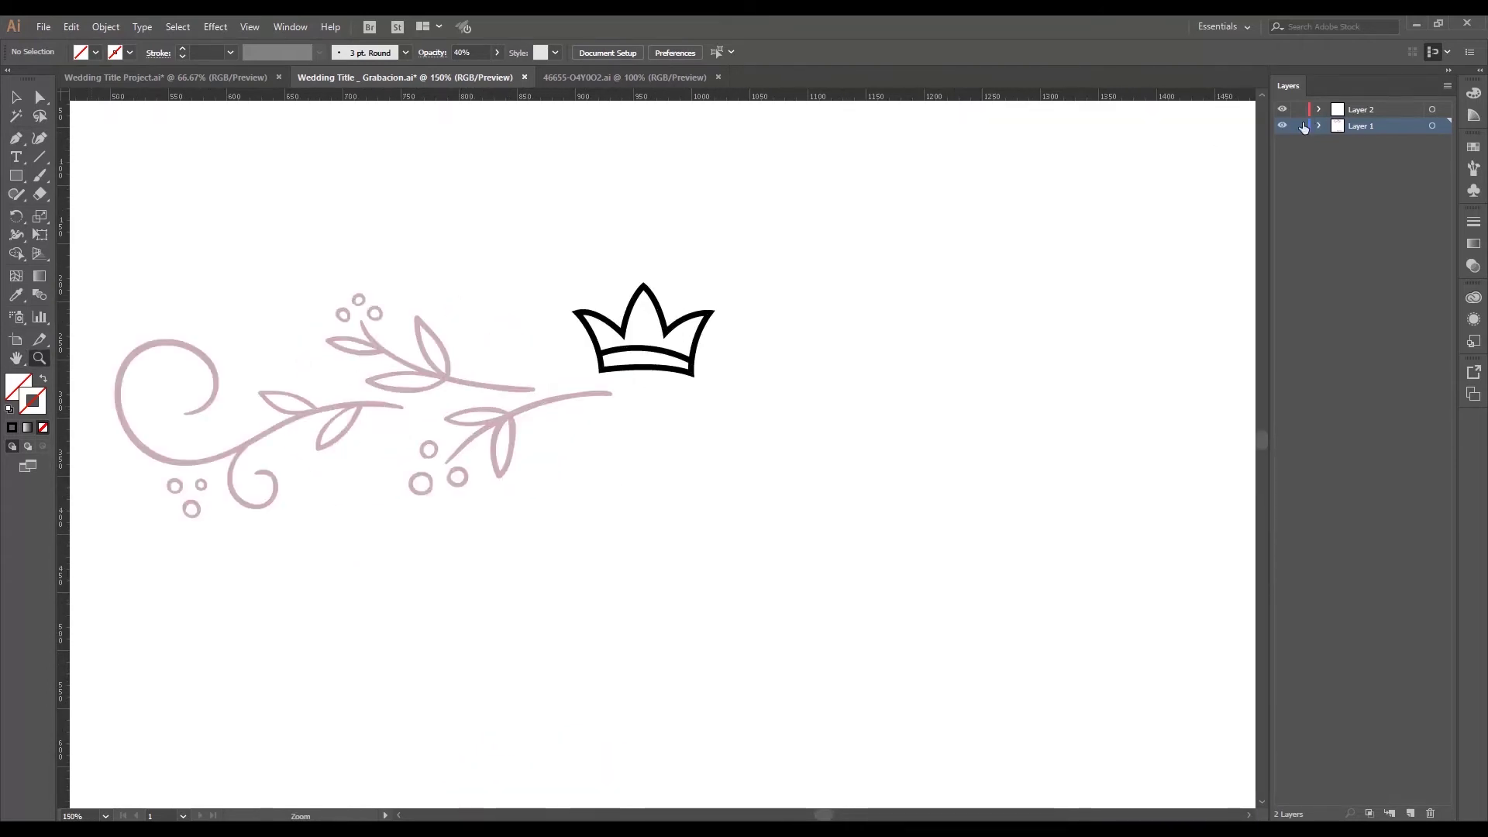
left_click(1300, 125)
left_click(1352, 111)
Nudge the band's anchor up and reshape its handle so the curve sits evenly
left_click(643, 448)
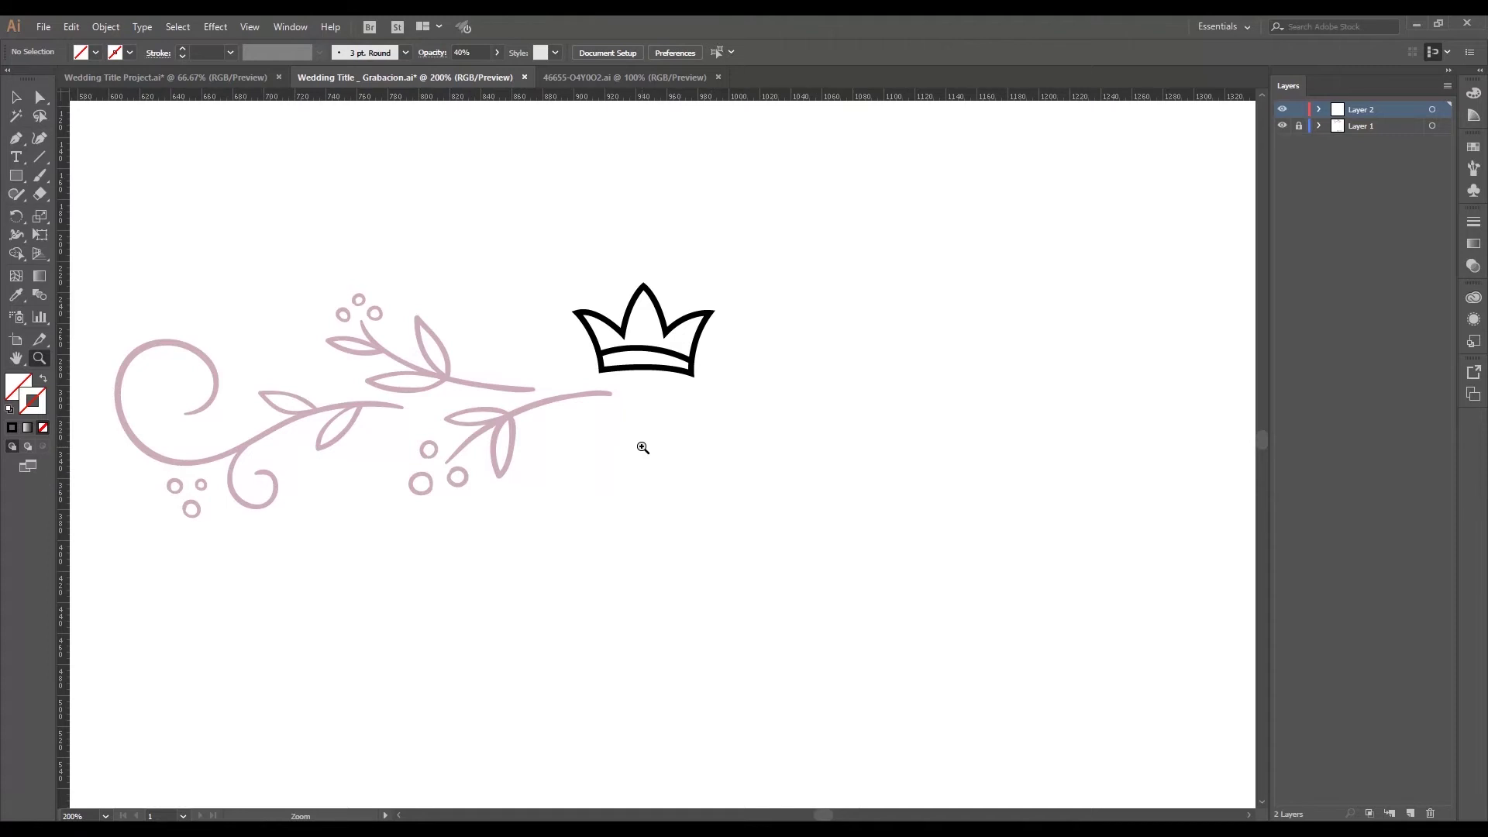
key("ctrl+equal")
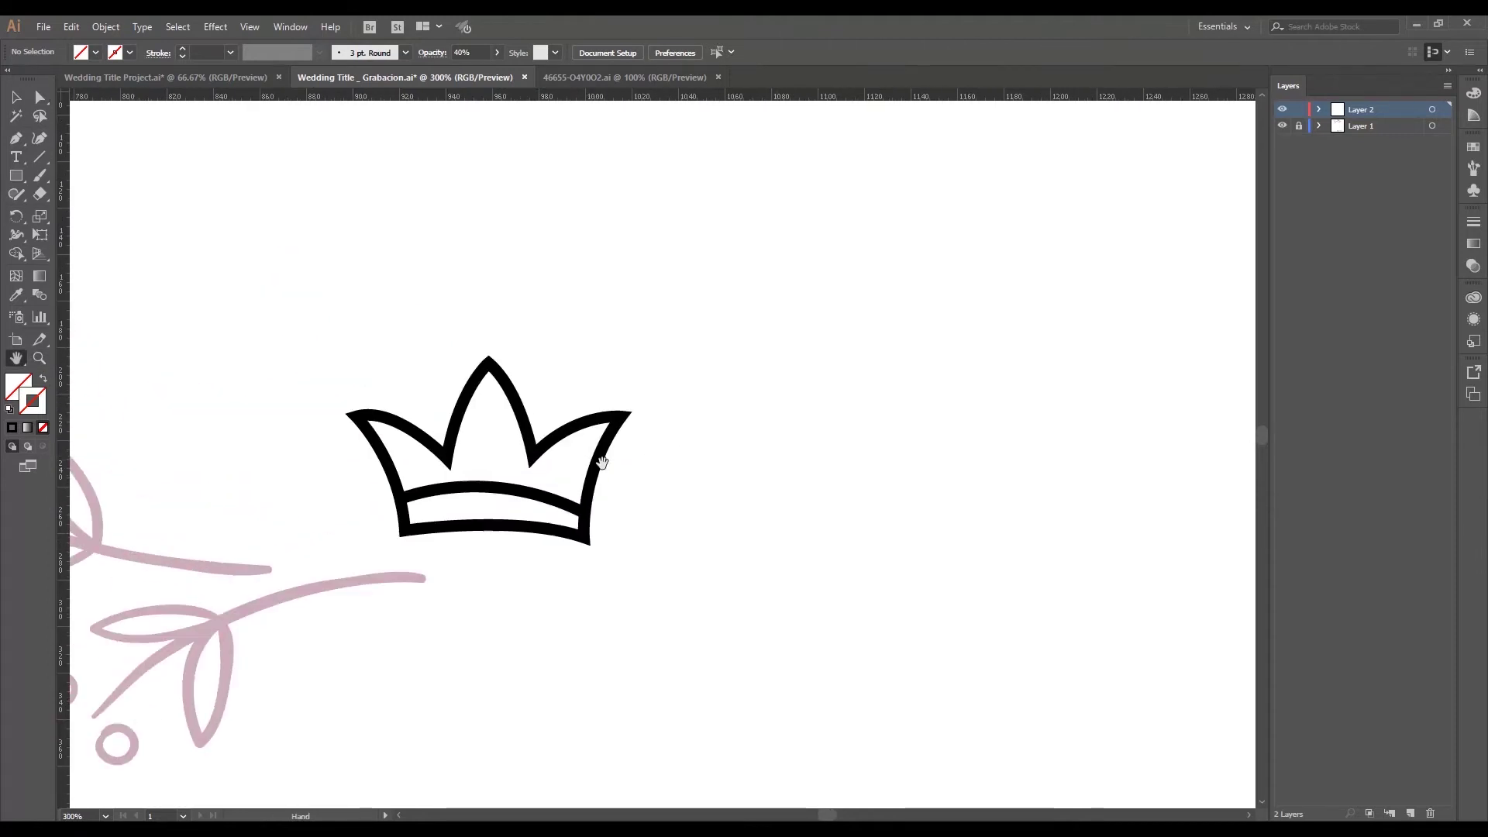
key("a")
left_click(569, 509)
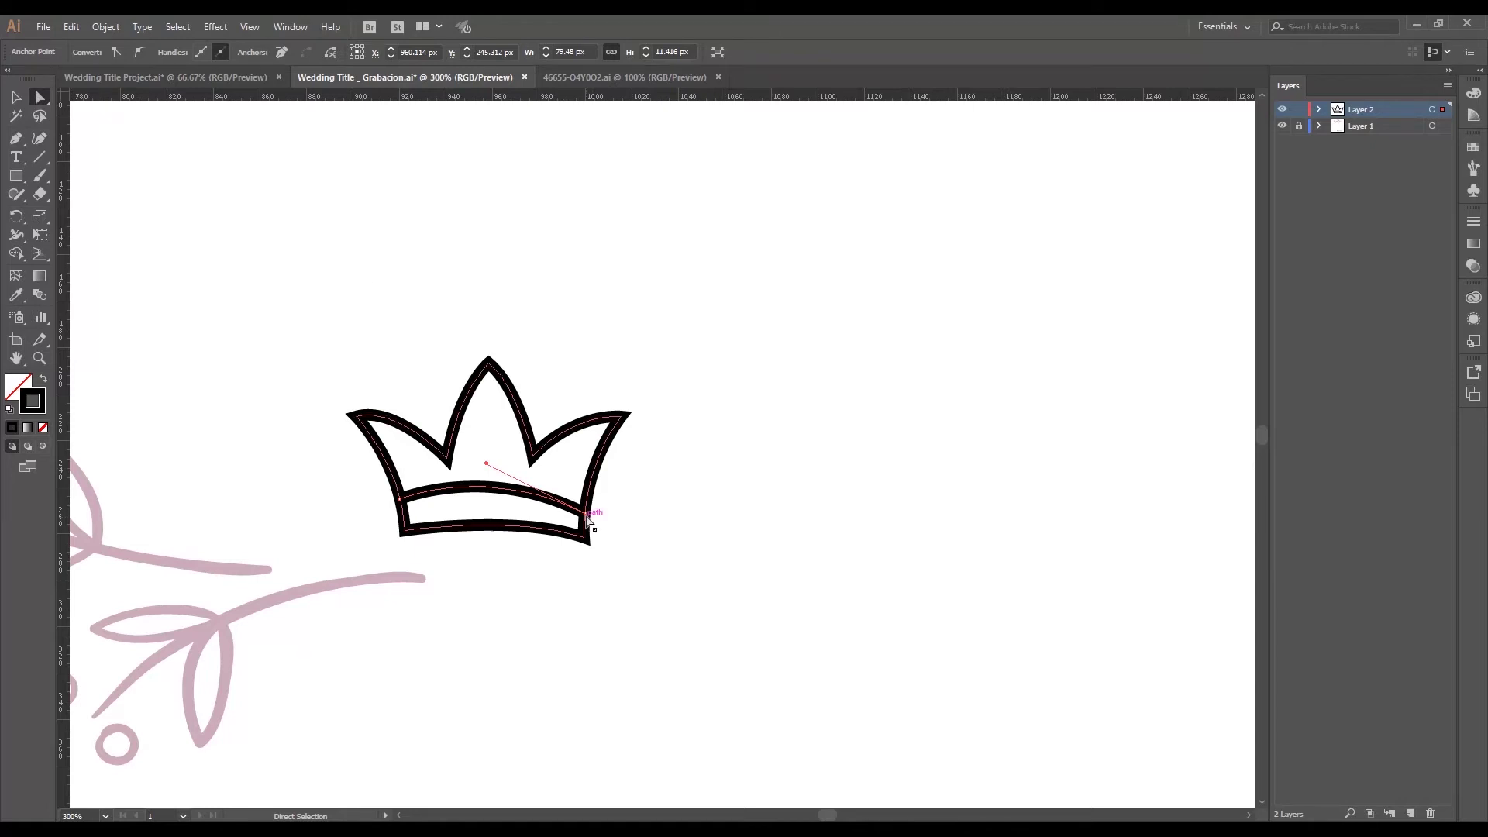
left_click_drag(587, 514, 587, 506)
left_click_drag(487, 458, 487, 464)
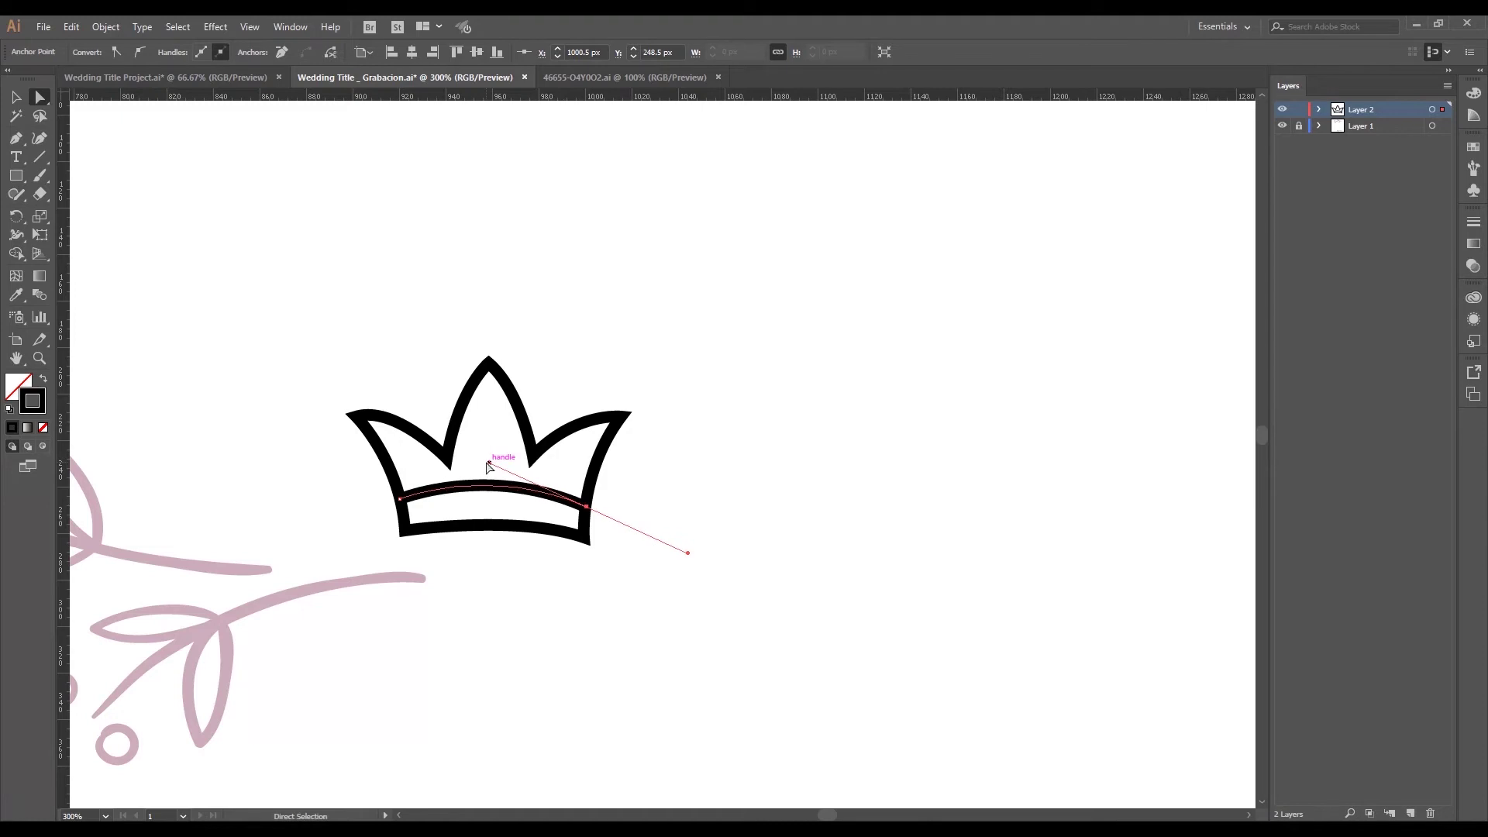
left_click(685, 432)
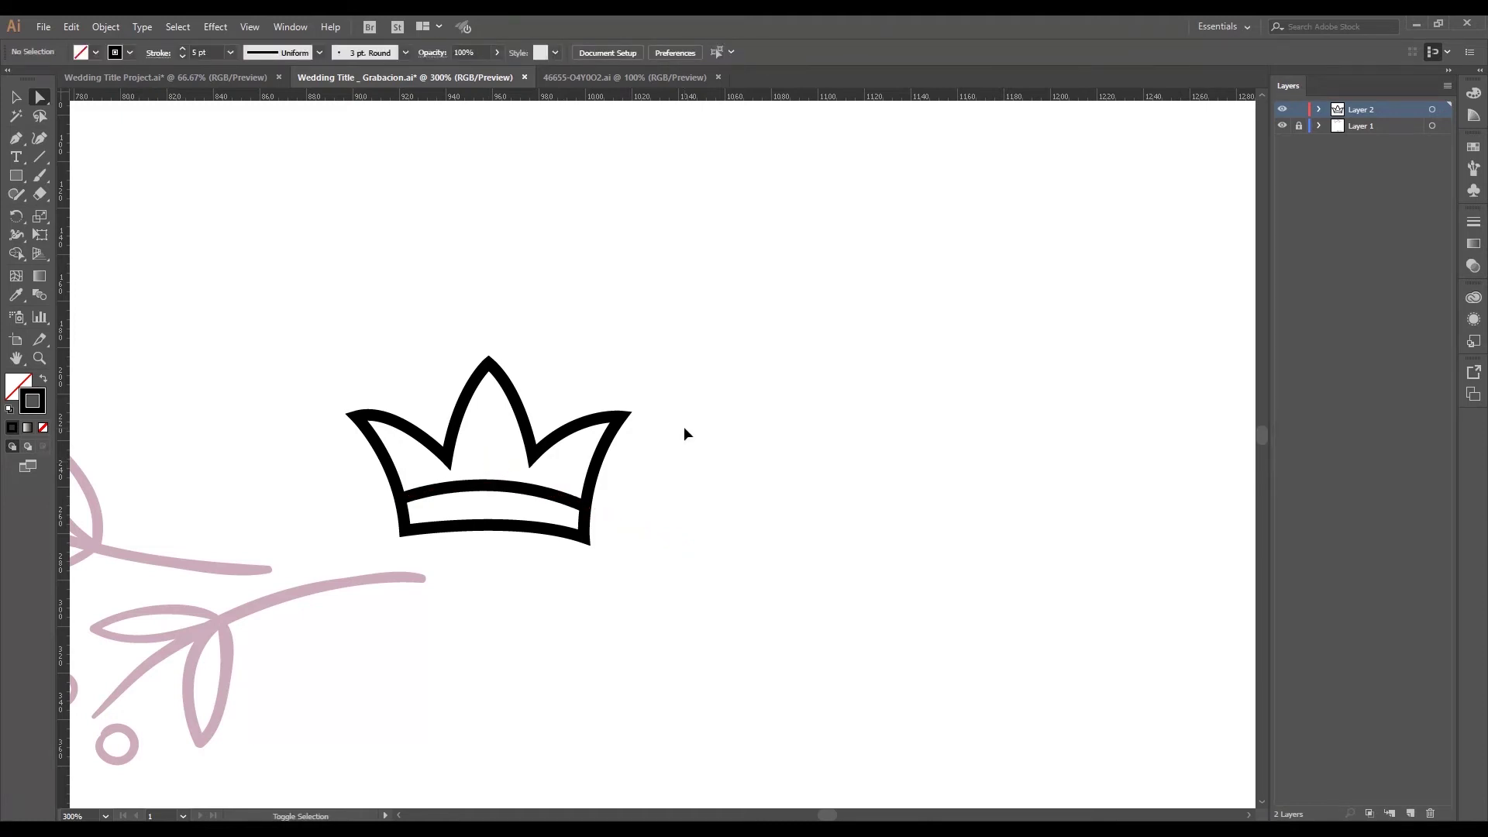
Zoom out and pan to show the whole floral sprig beside the crown
key("z")
left_click(685, 433, "alt")
left_click(676, 454)
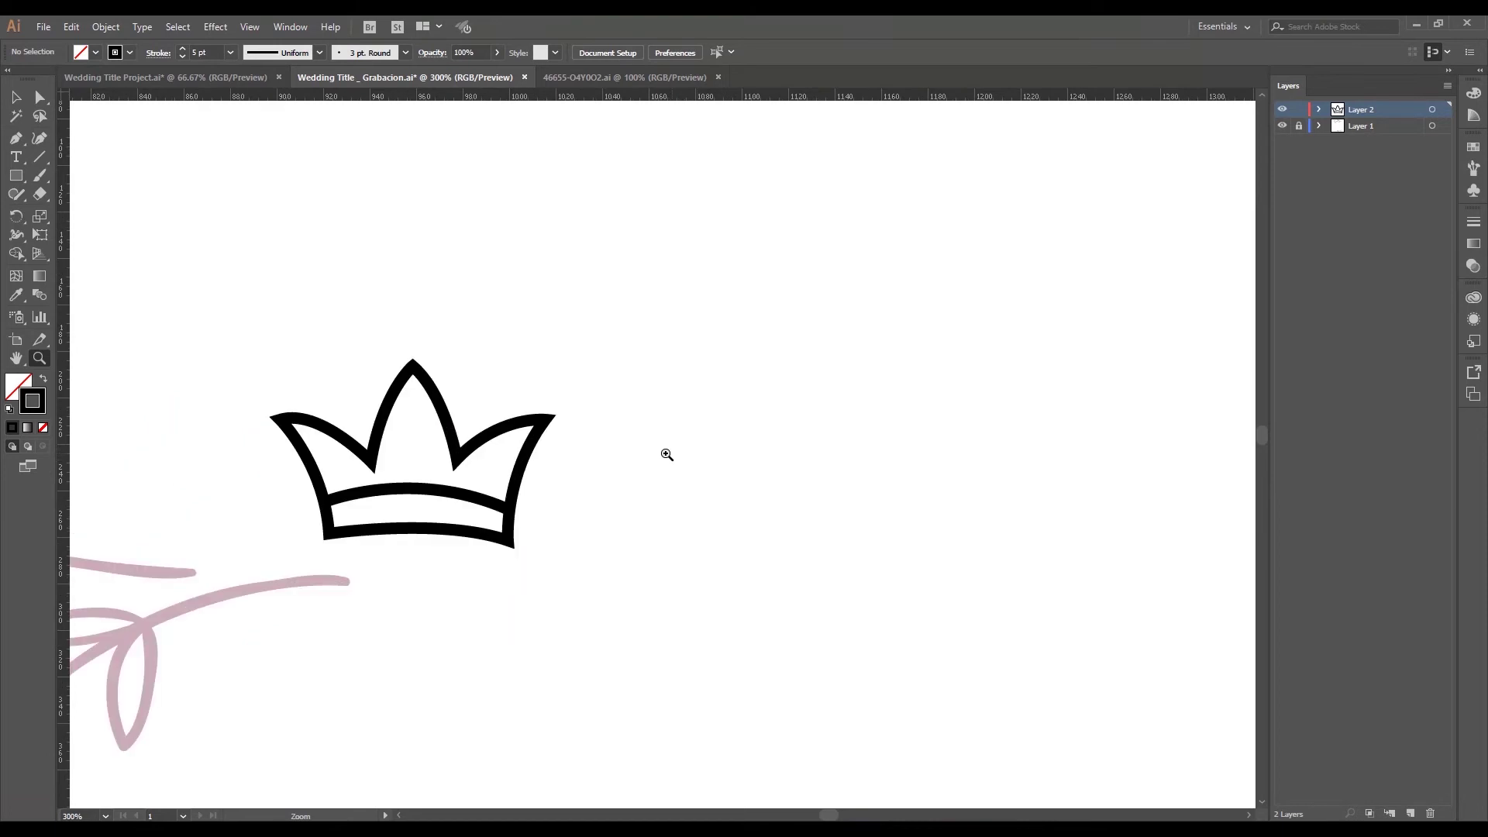
left_click(591, 454, "alt")
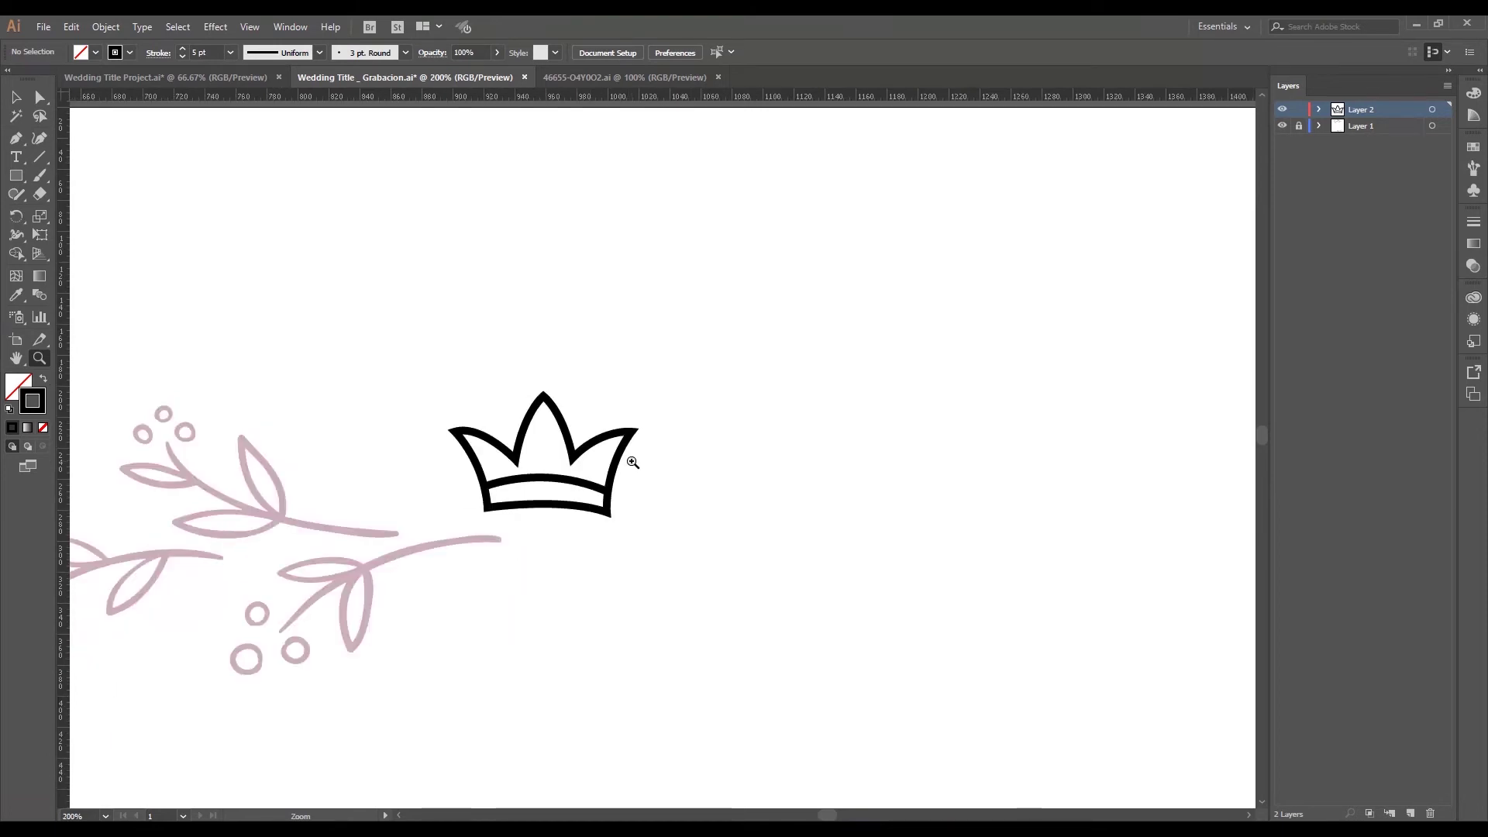
left_click(633, 463, "alt")
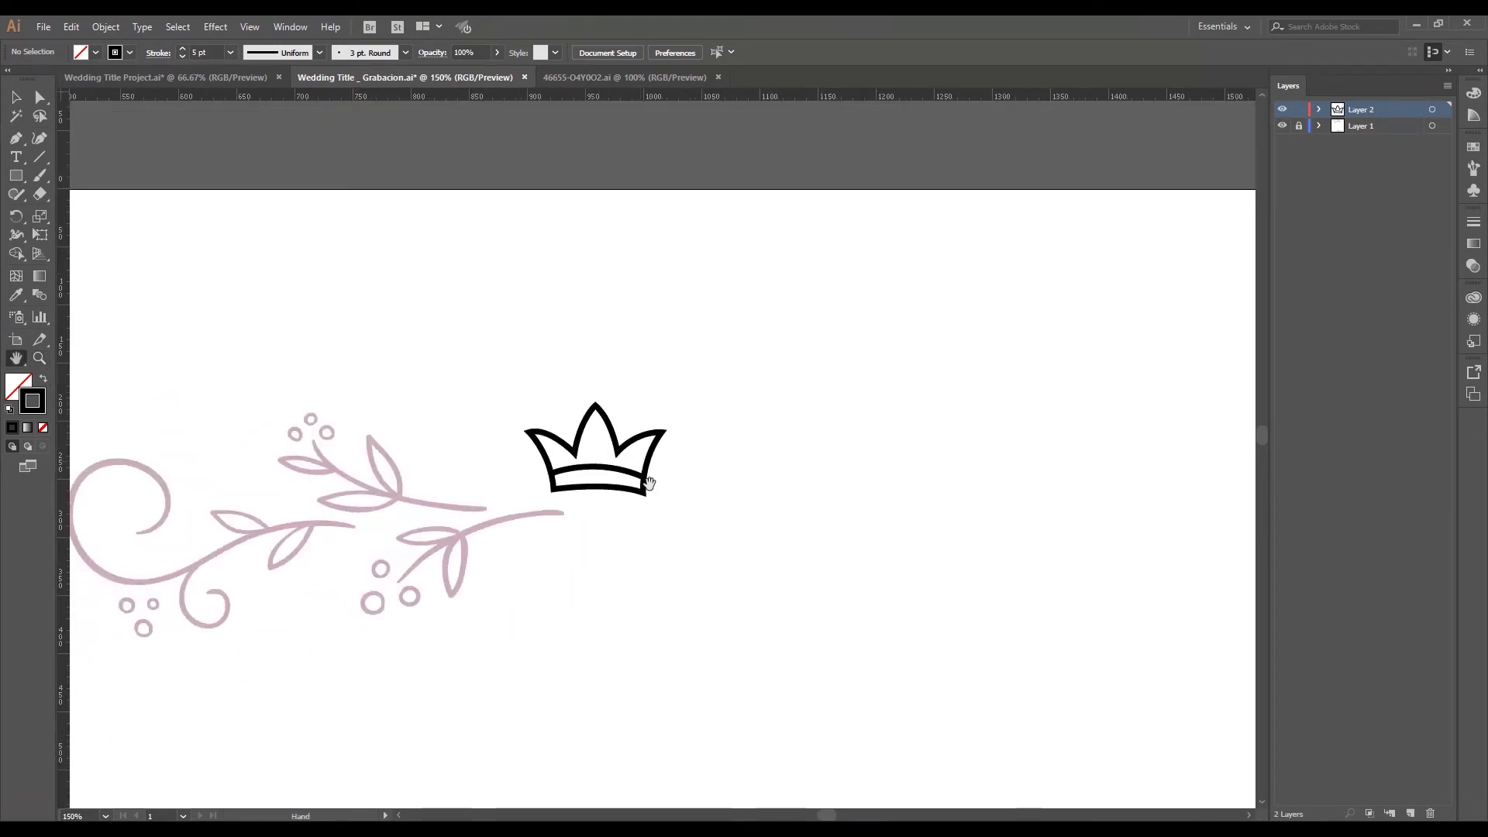
left_click_drag(651, 488, 595, 395)
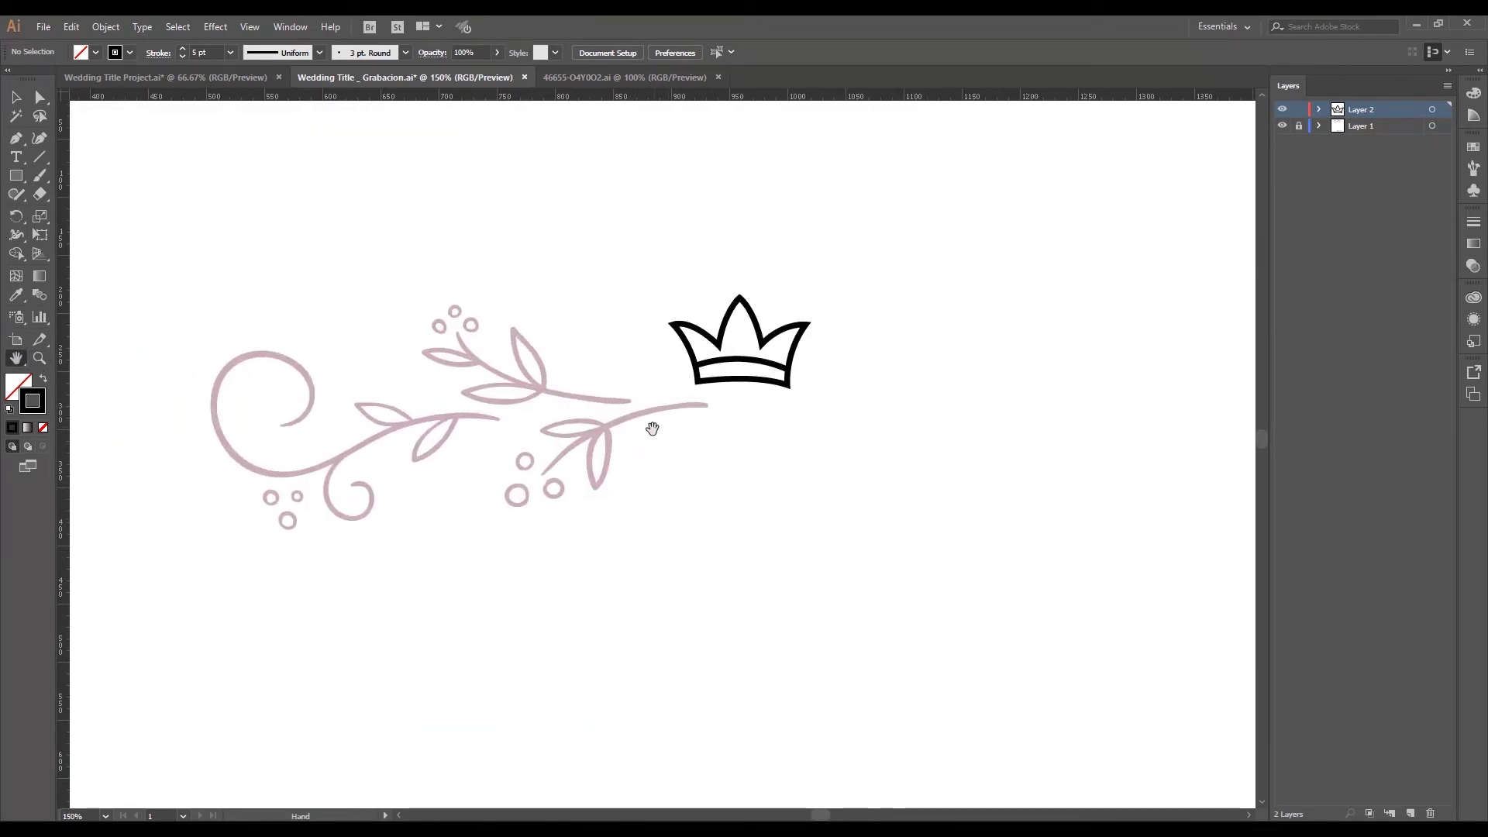
Trace the flourish stem and the upper vine stem as two separate black Pen strokes
key("v")
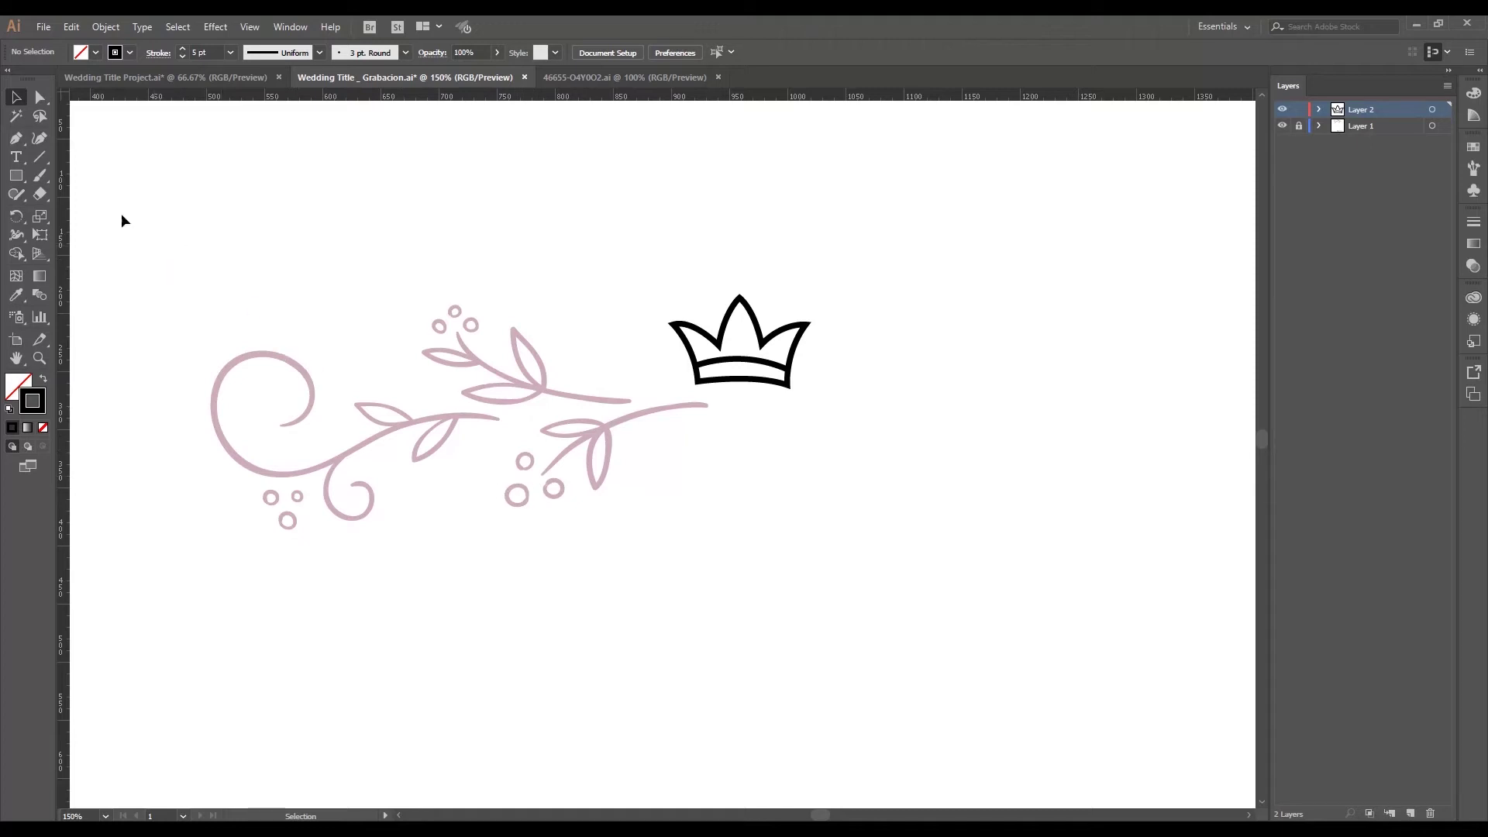
left_click(19, 140)
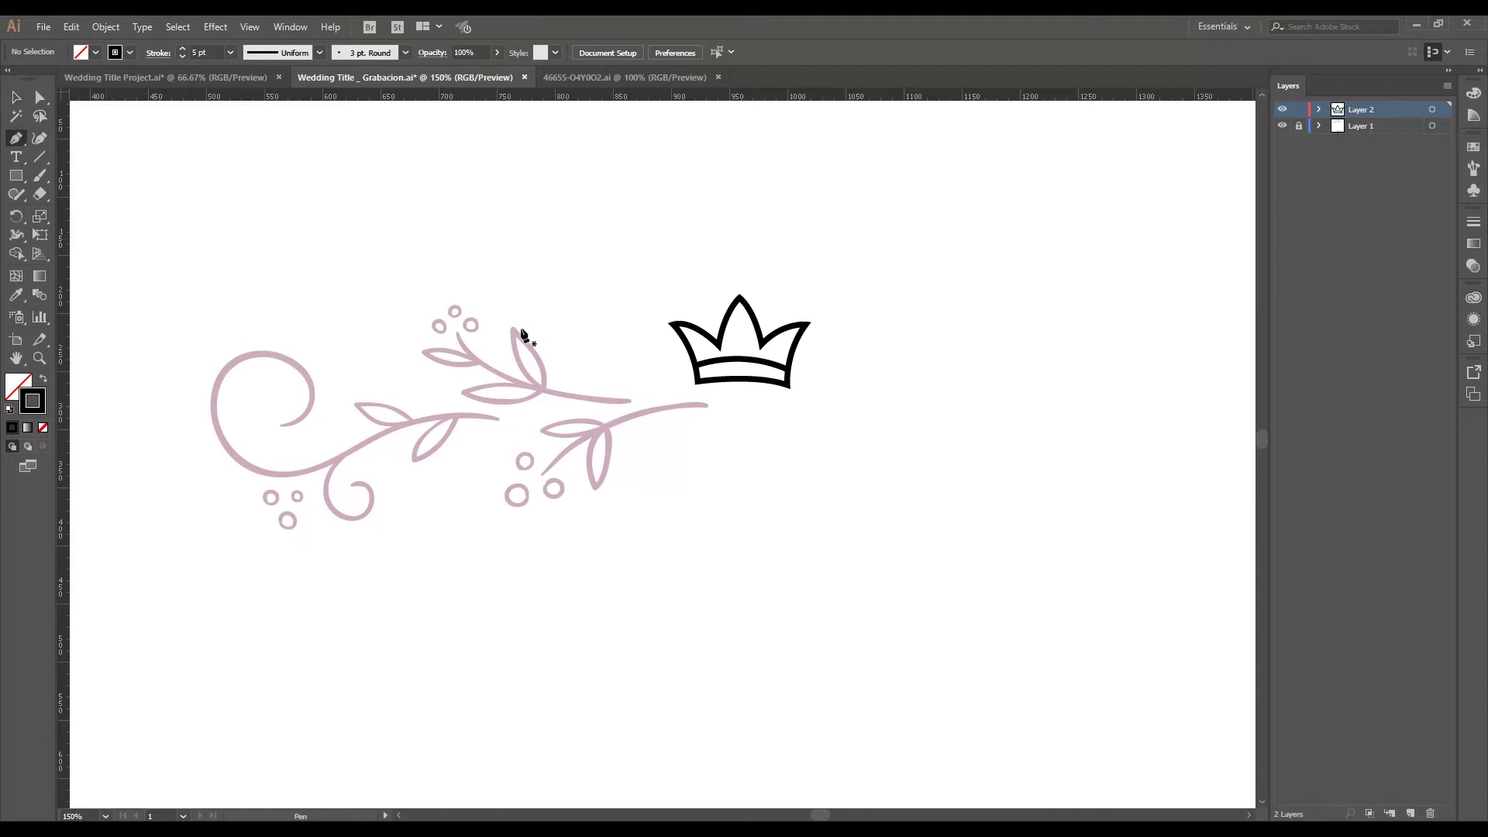
left_click(707, 406)
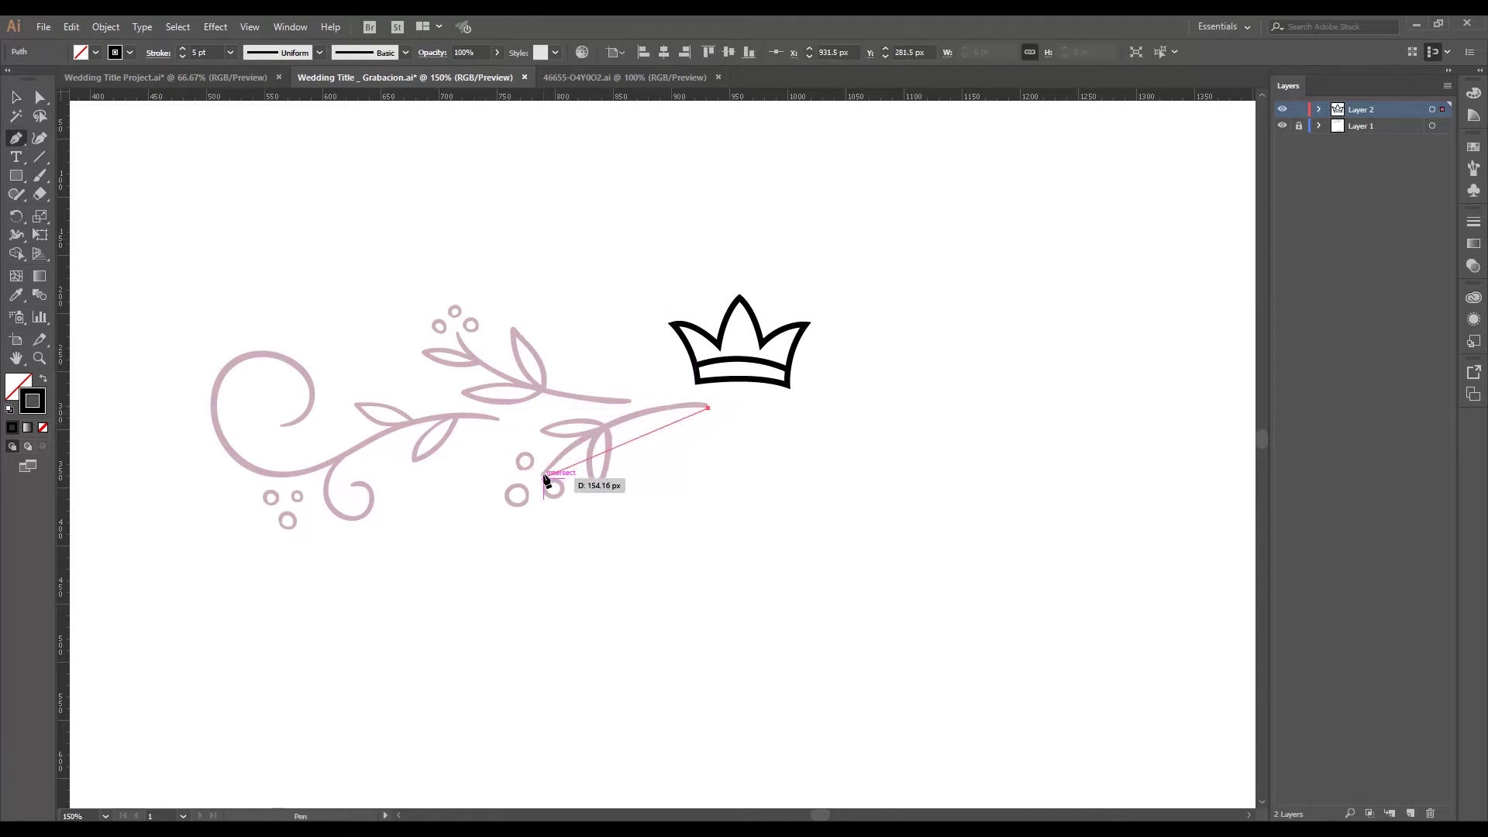
left_click_drag(544, 477, 467, 564)
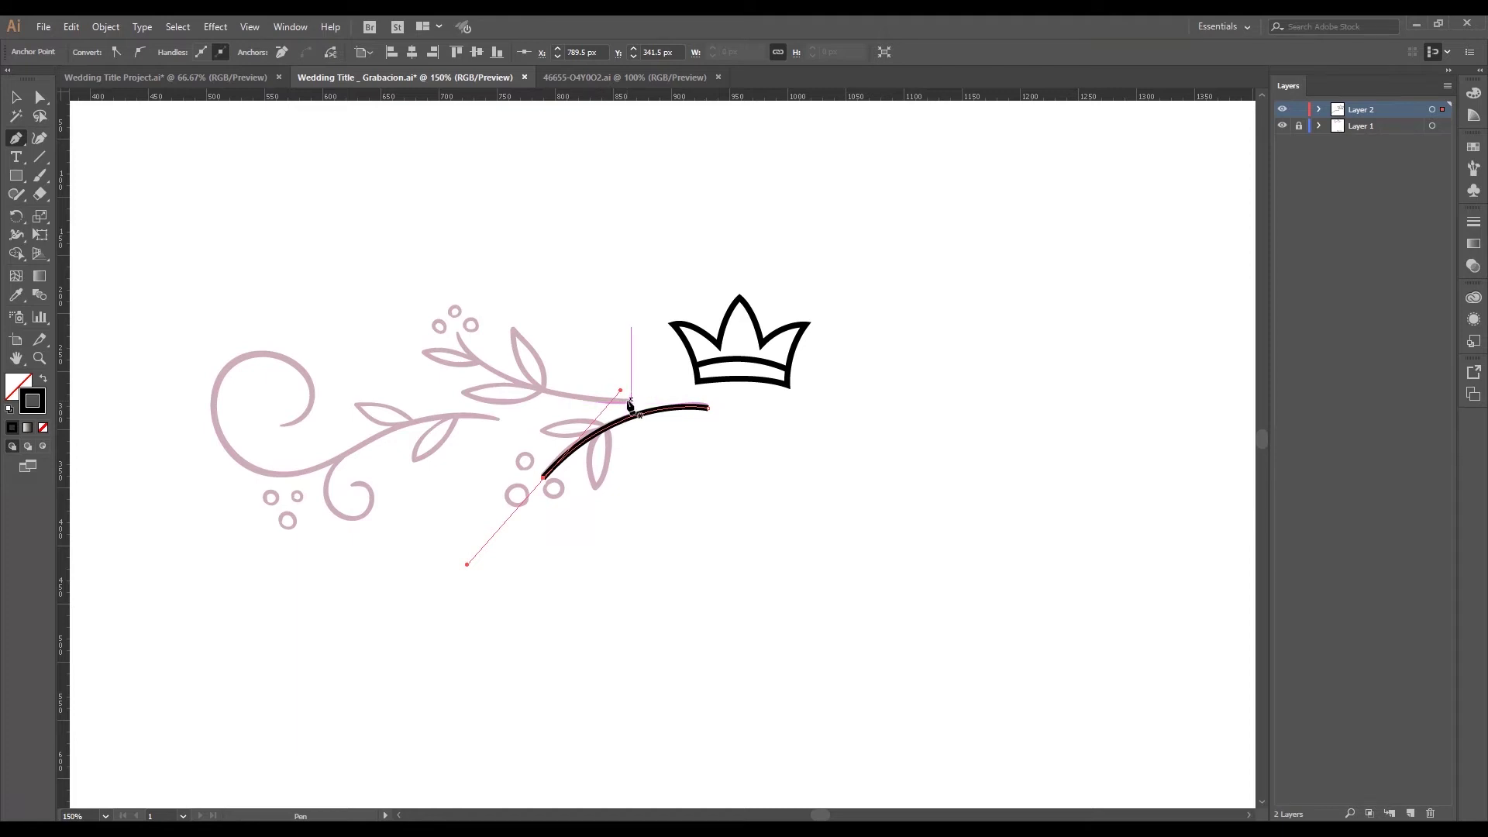
key("Escape")
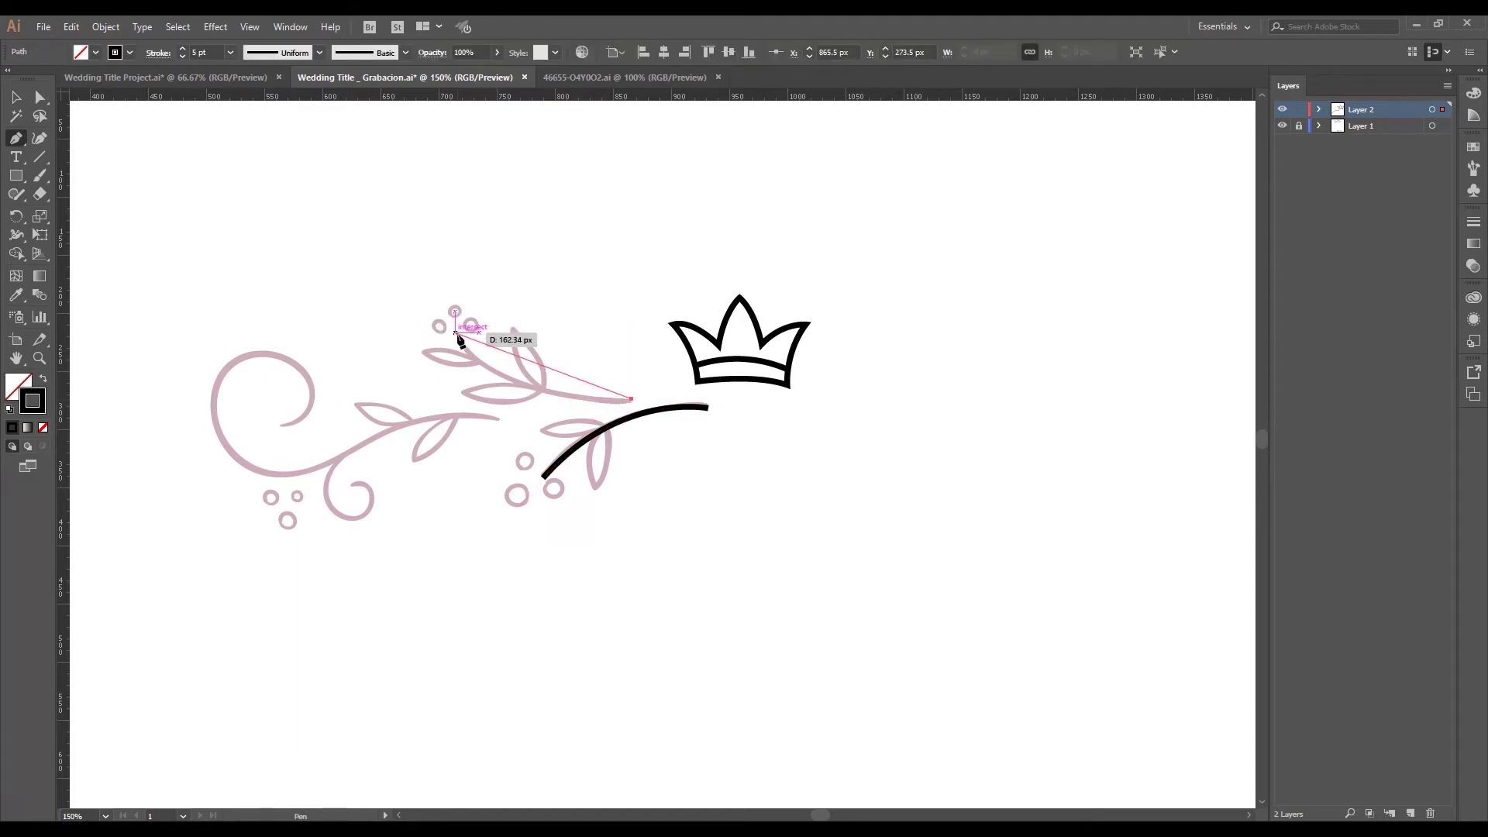
left_click_drag(455, 335, 408, 269)
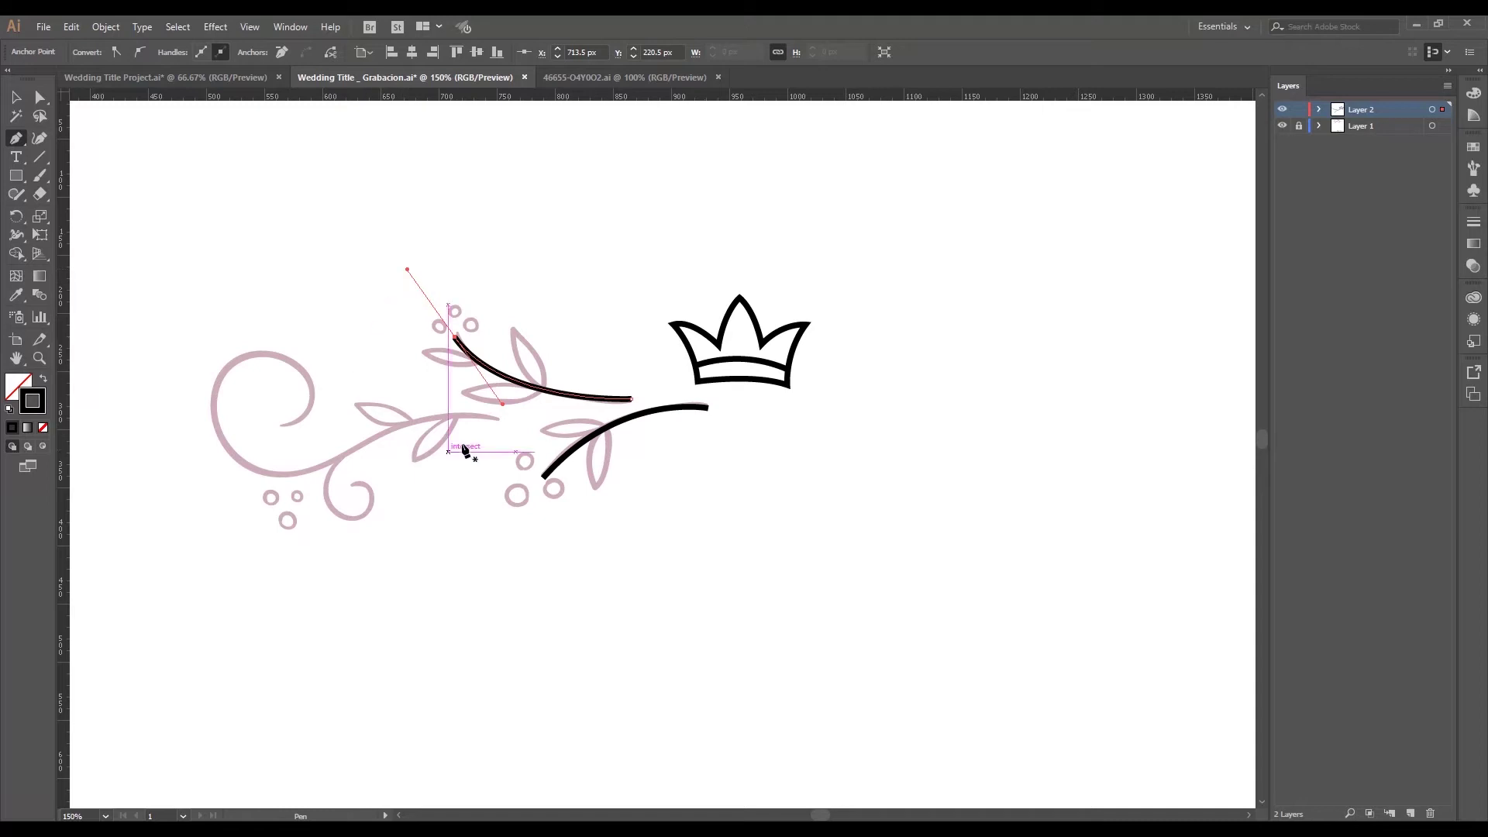
key("Escape")
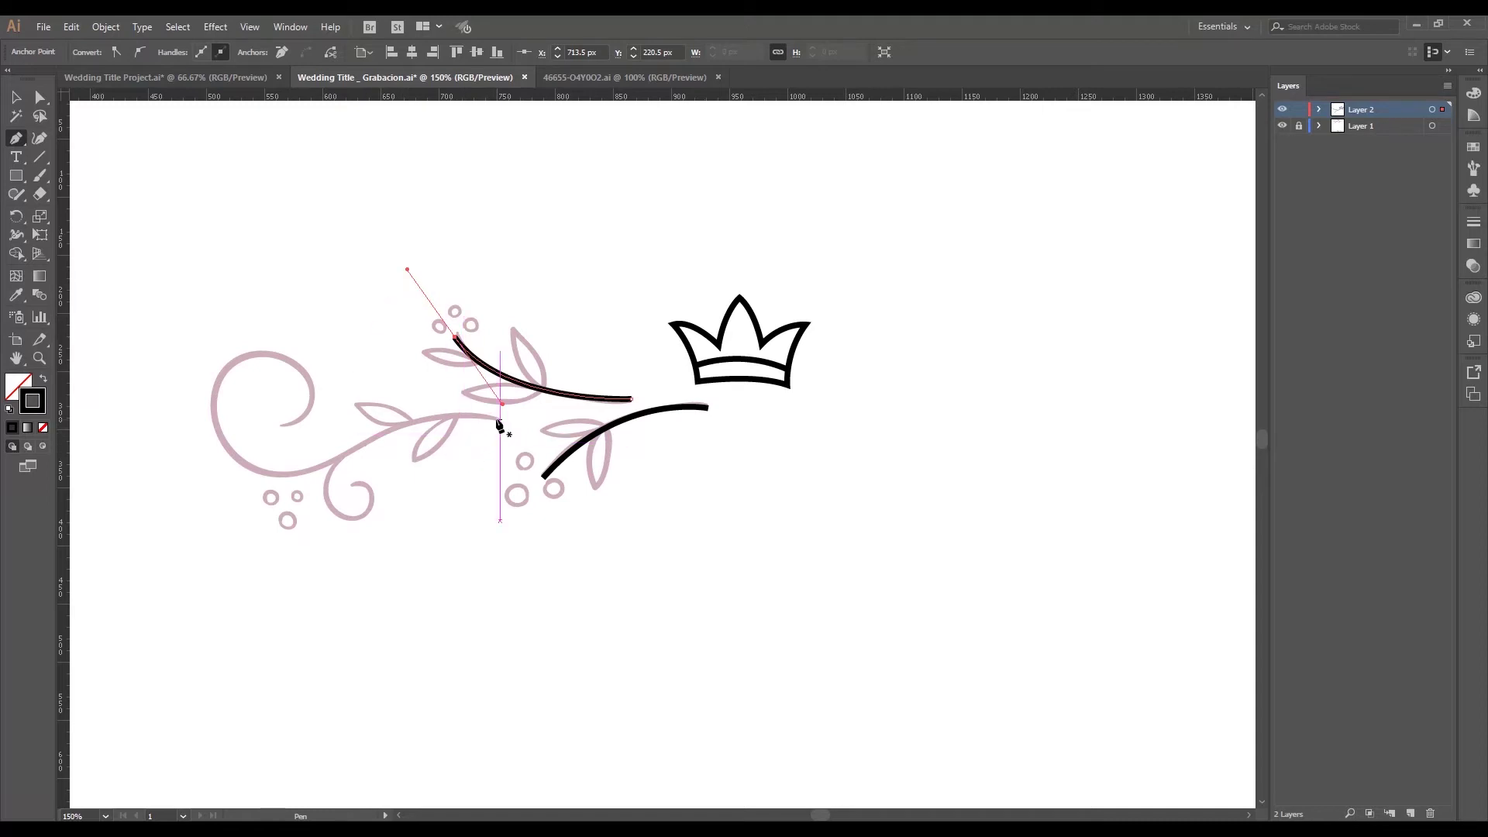
left_click(499, 420)
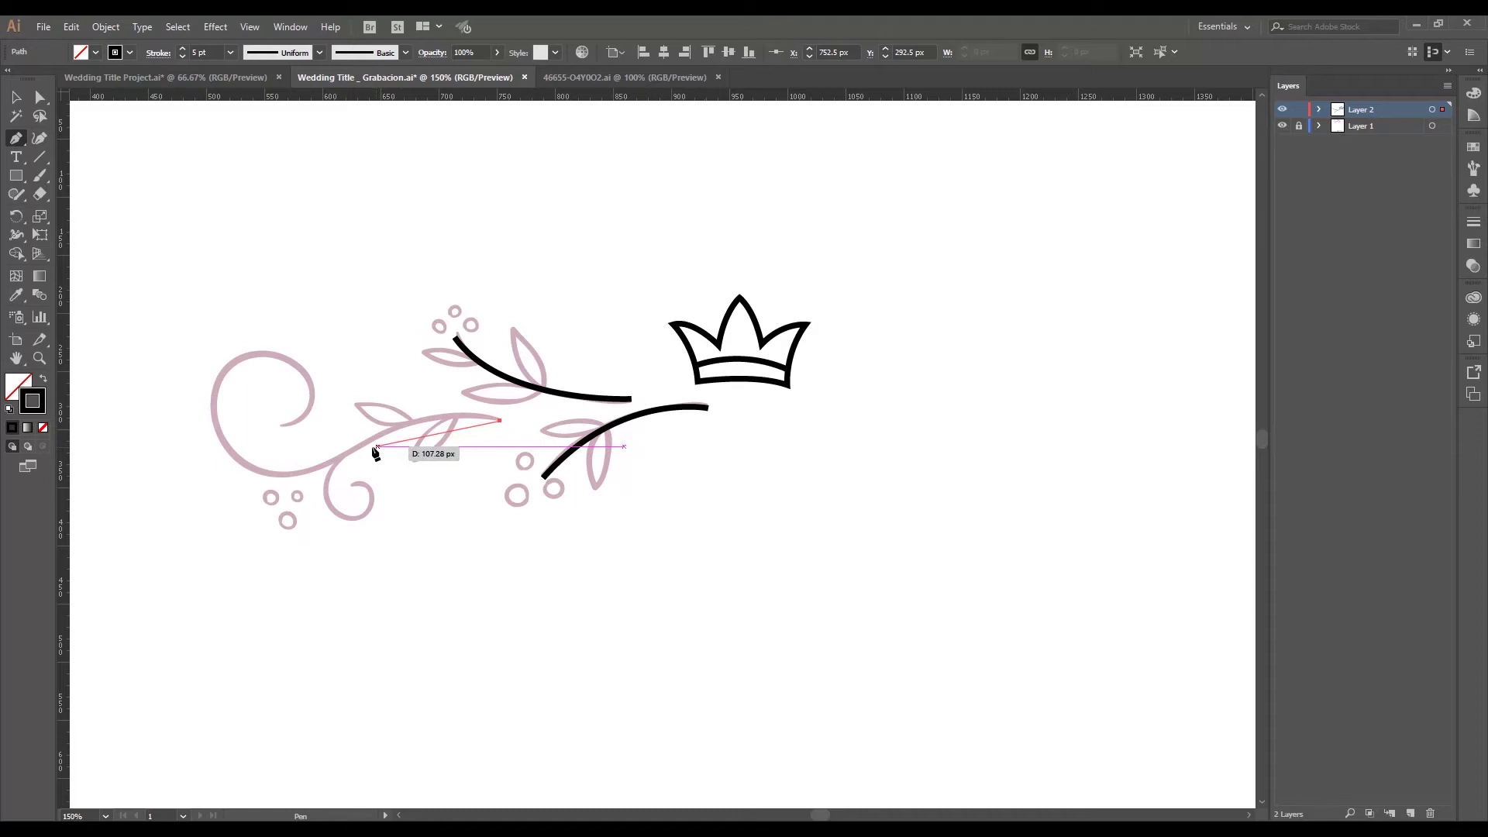
Draw the middle stem curve toward the left swirl, undoing misplaced segments
left_click_drag(350, 446, 299, 478)
left_click(285, 486, "ctrl")
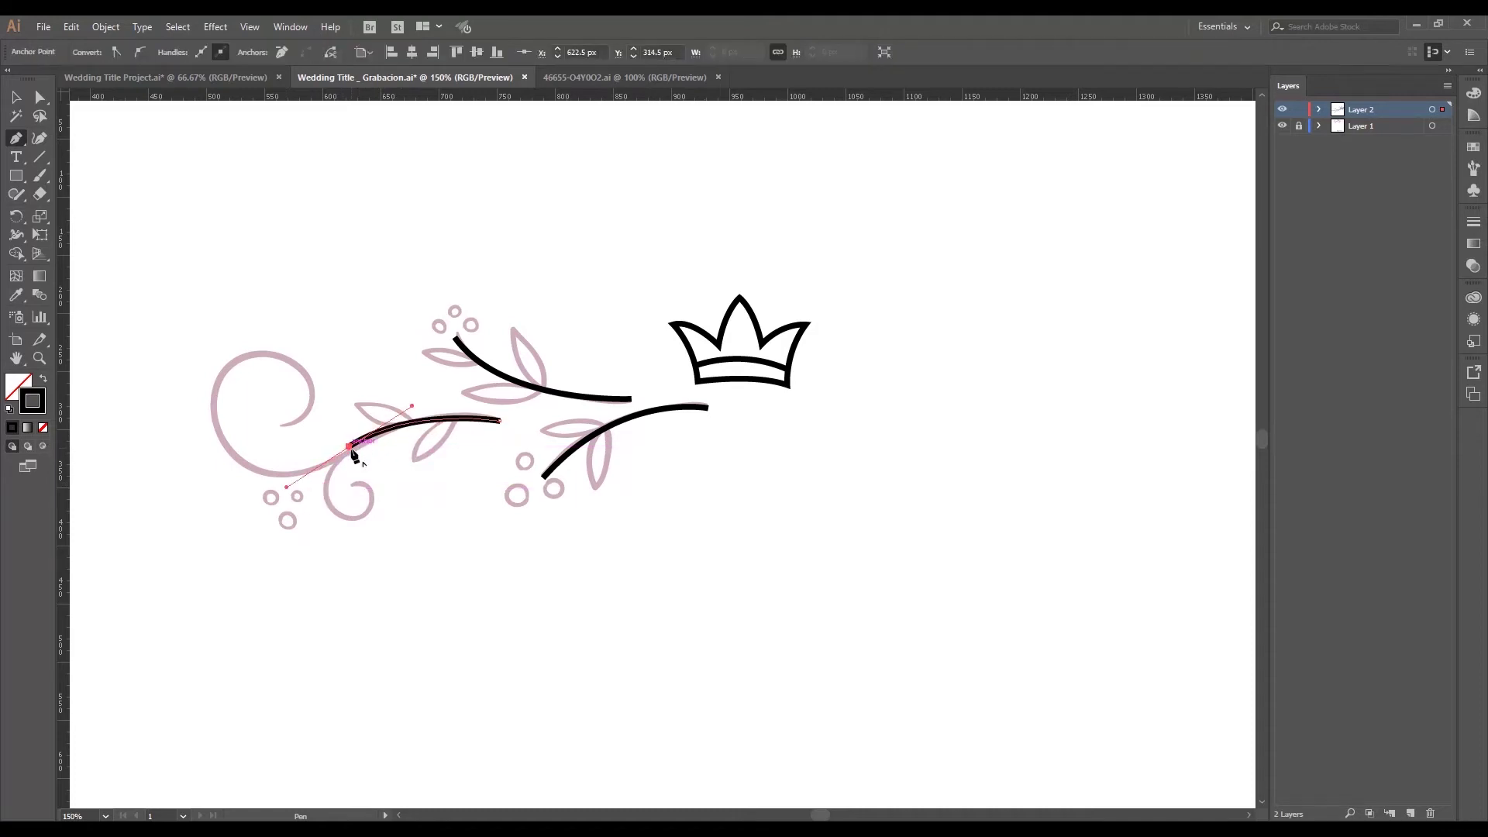
left_click(350, 448, "ctrl")
key("ctrl+z")
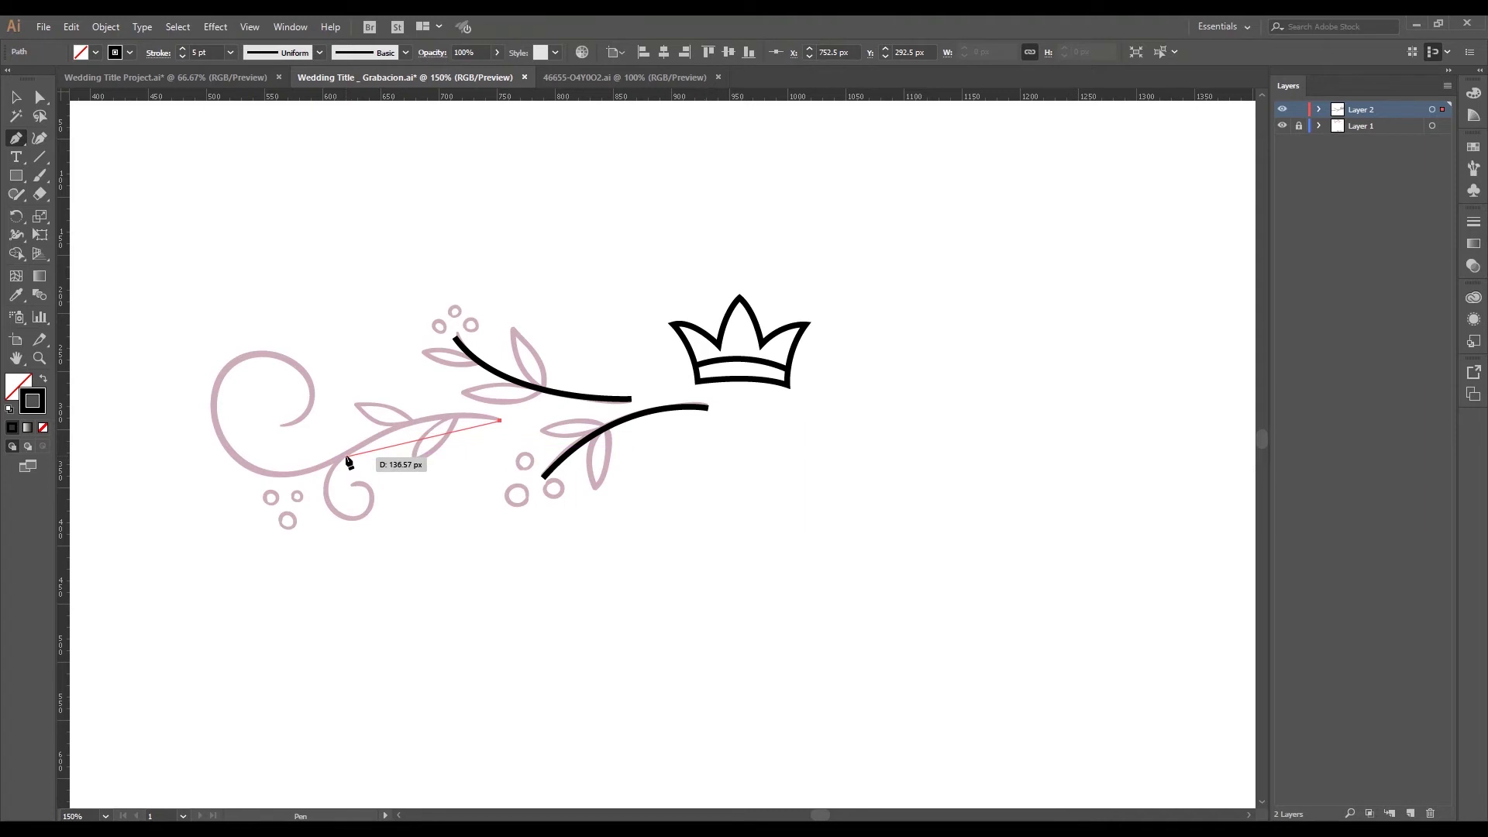
left_click_drag(349, 452, 285, 509)
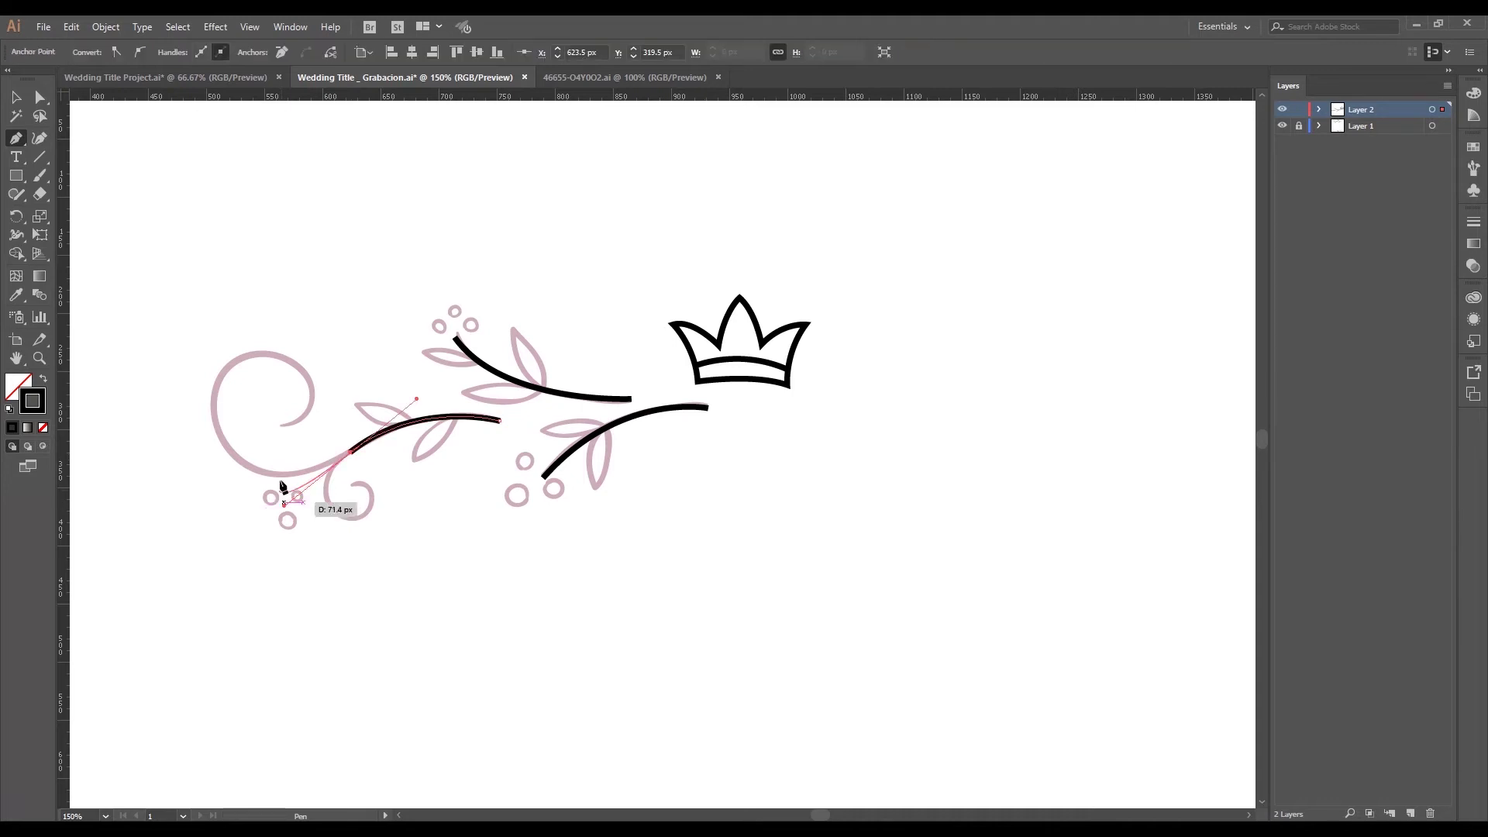
left_click(350, 451)
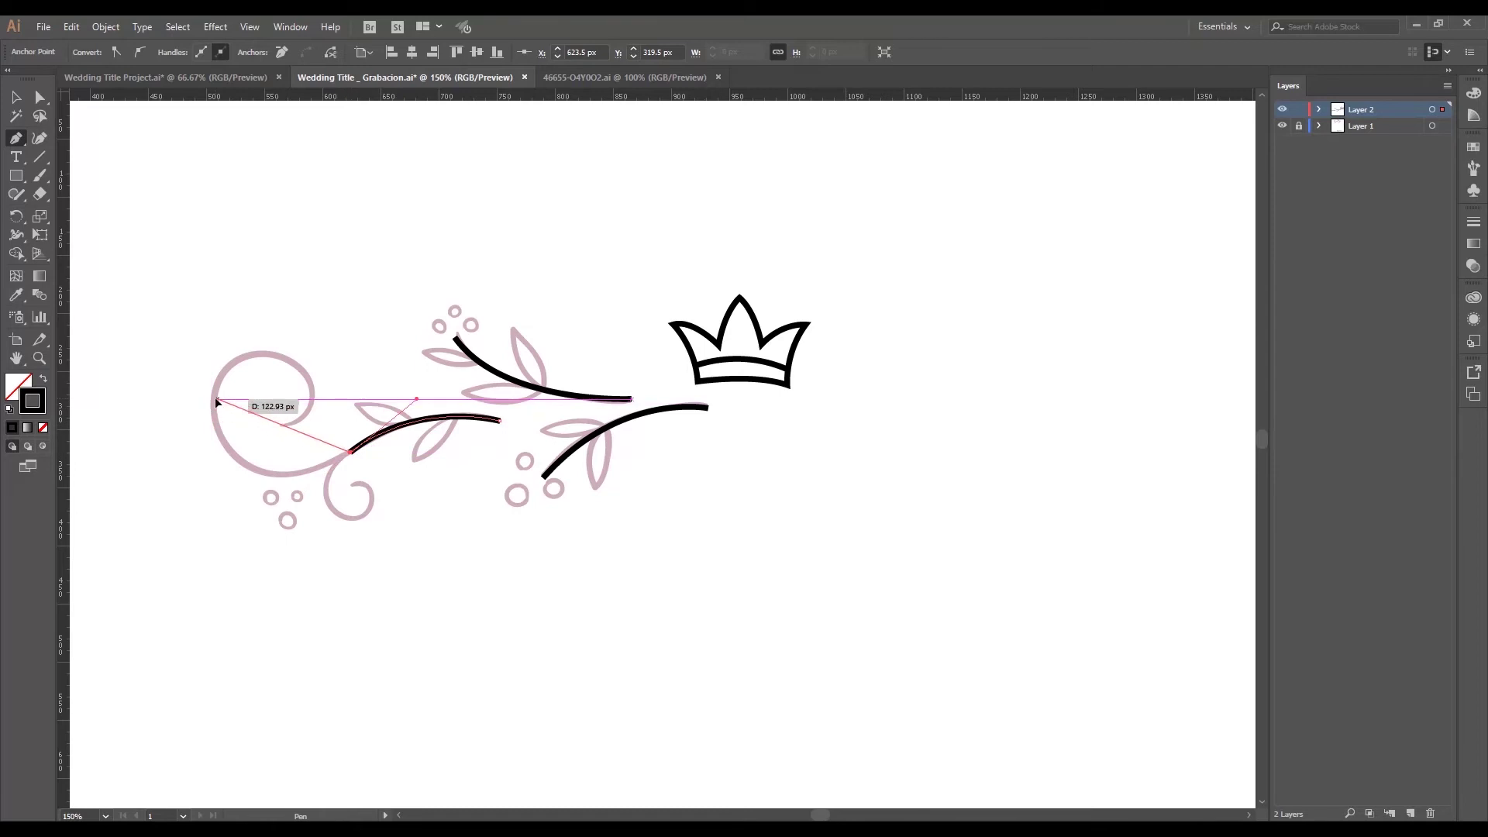
left_click_drag(218, 399, 212, 307)
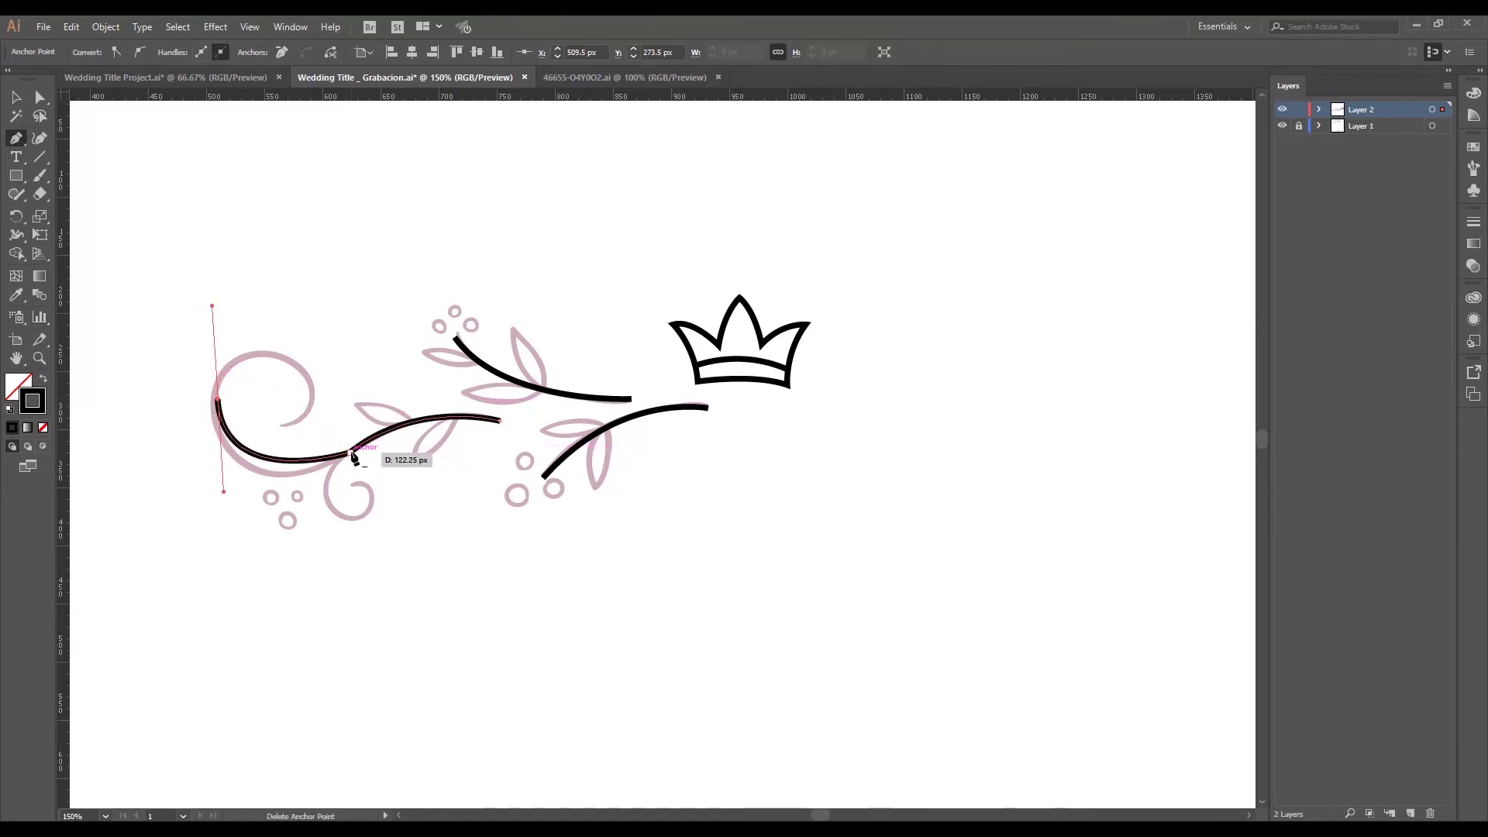
key("ctrl+z")
Continue the stroke around the swirl's left side and top into its inner curl, then deselect
left_click_drag(348, 463, 310, 472)
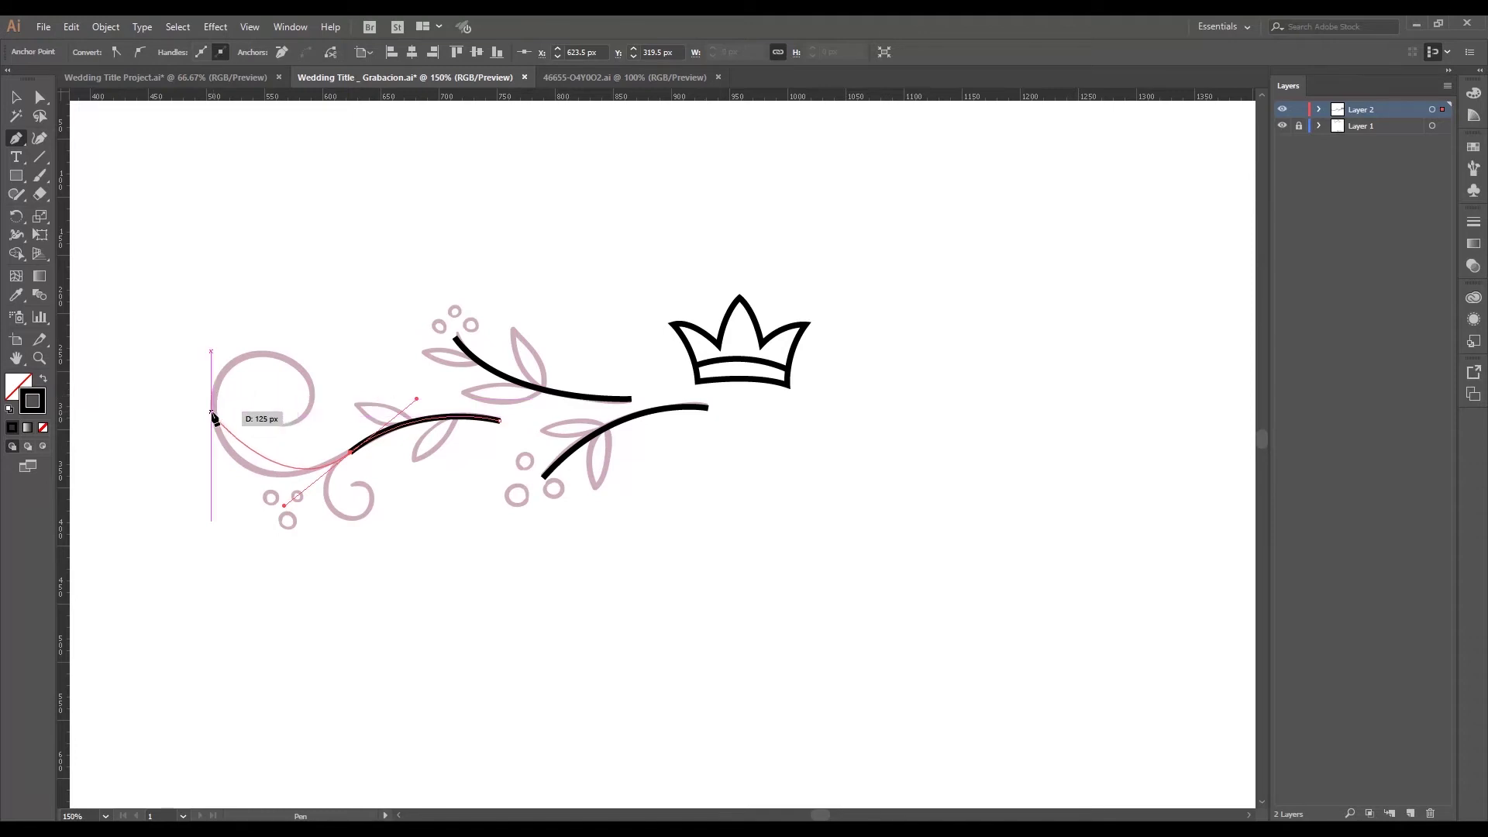
left_click_drag(212, 407, 207, 351)
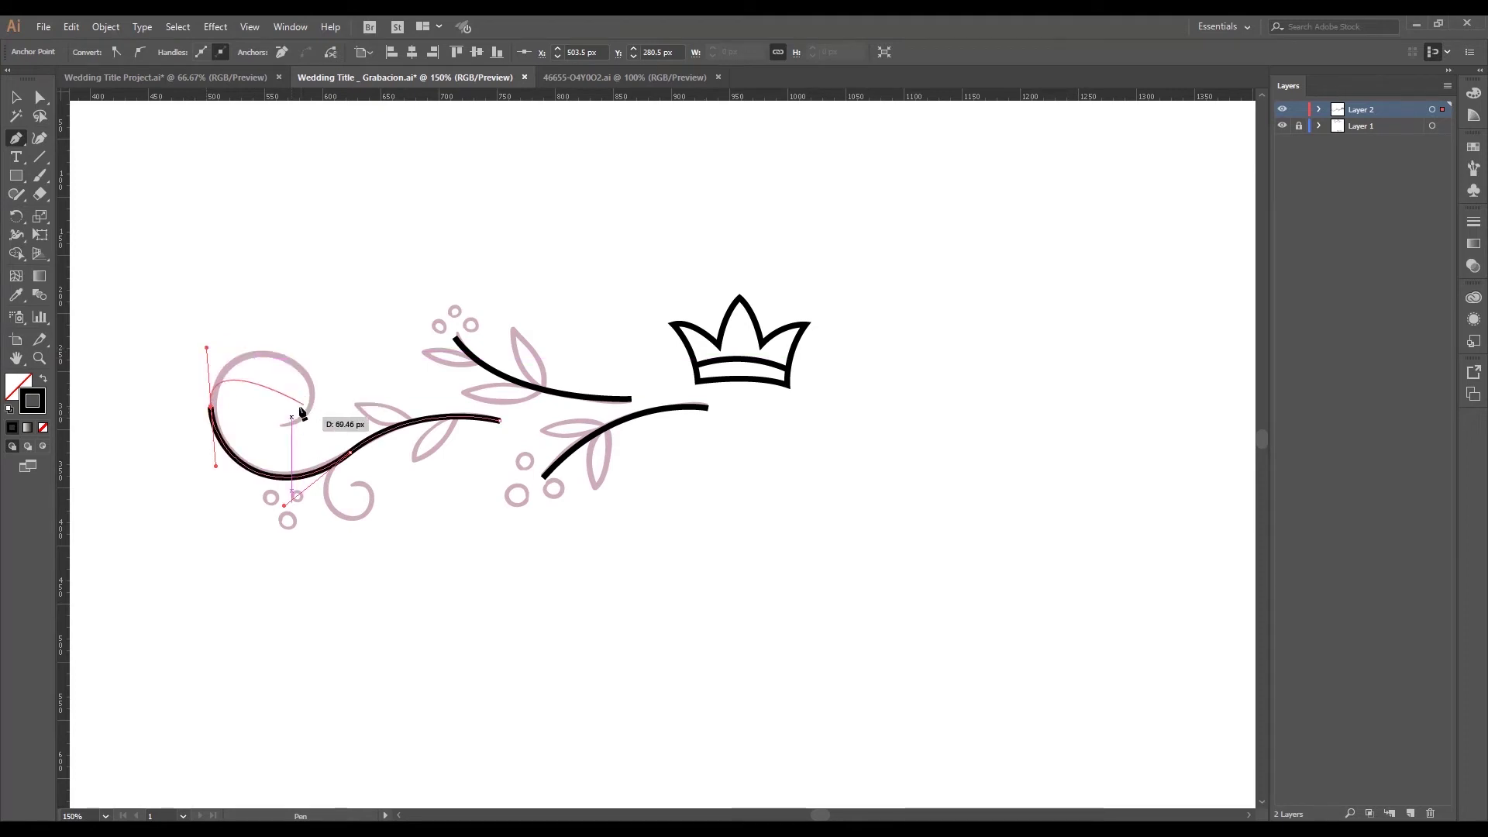
left_click(266, 352)
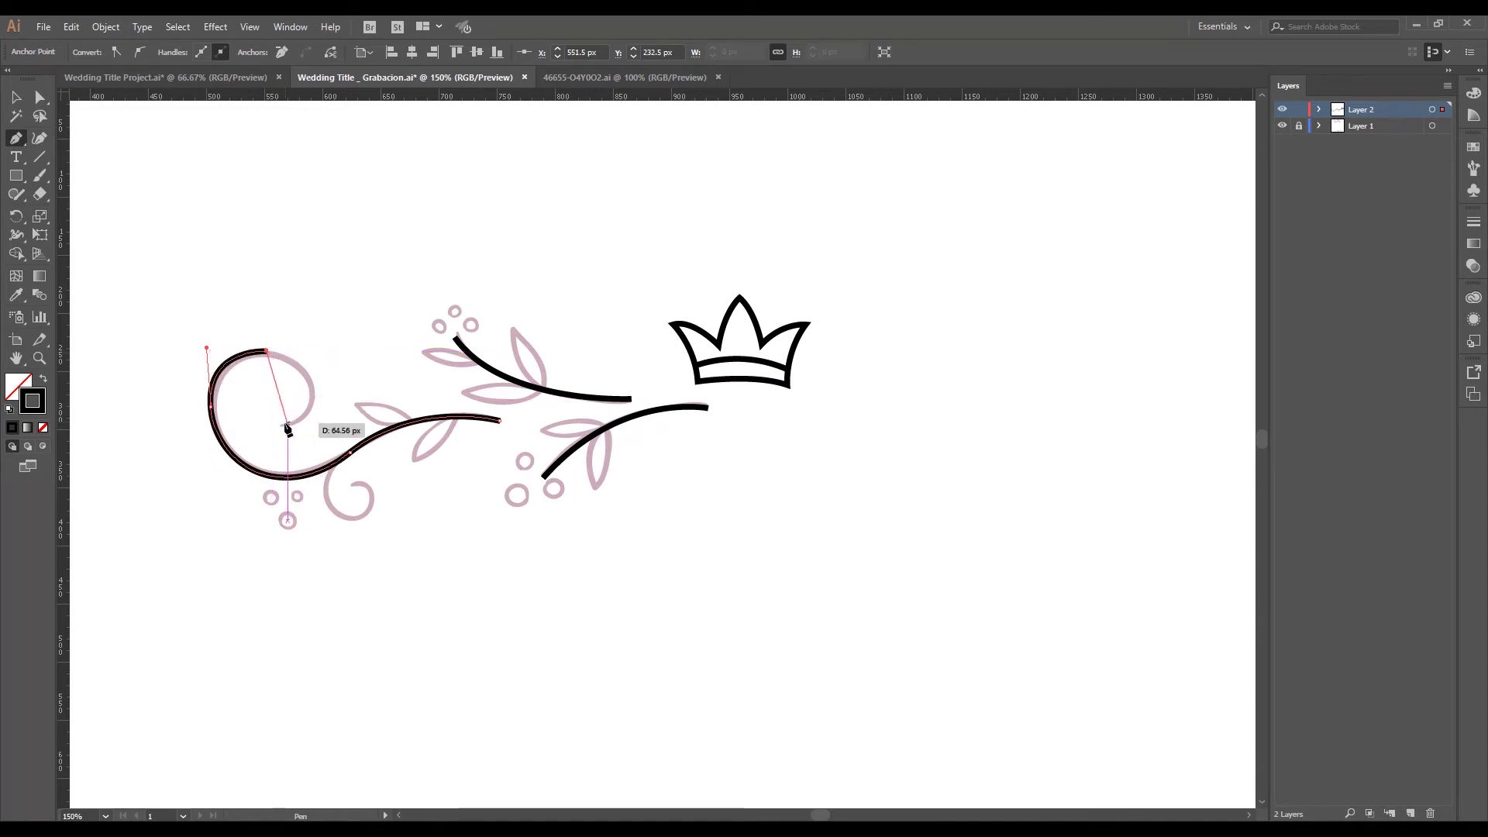
left_click_drag(279, 424, 349, 359)
key("ctrl+z")
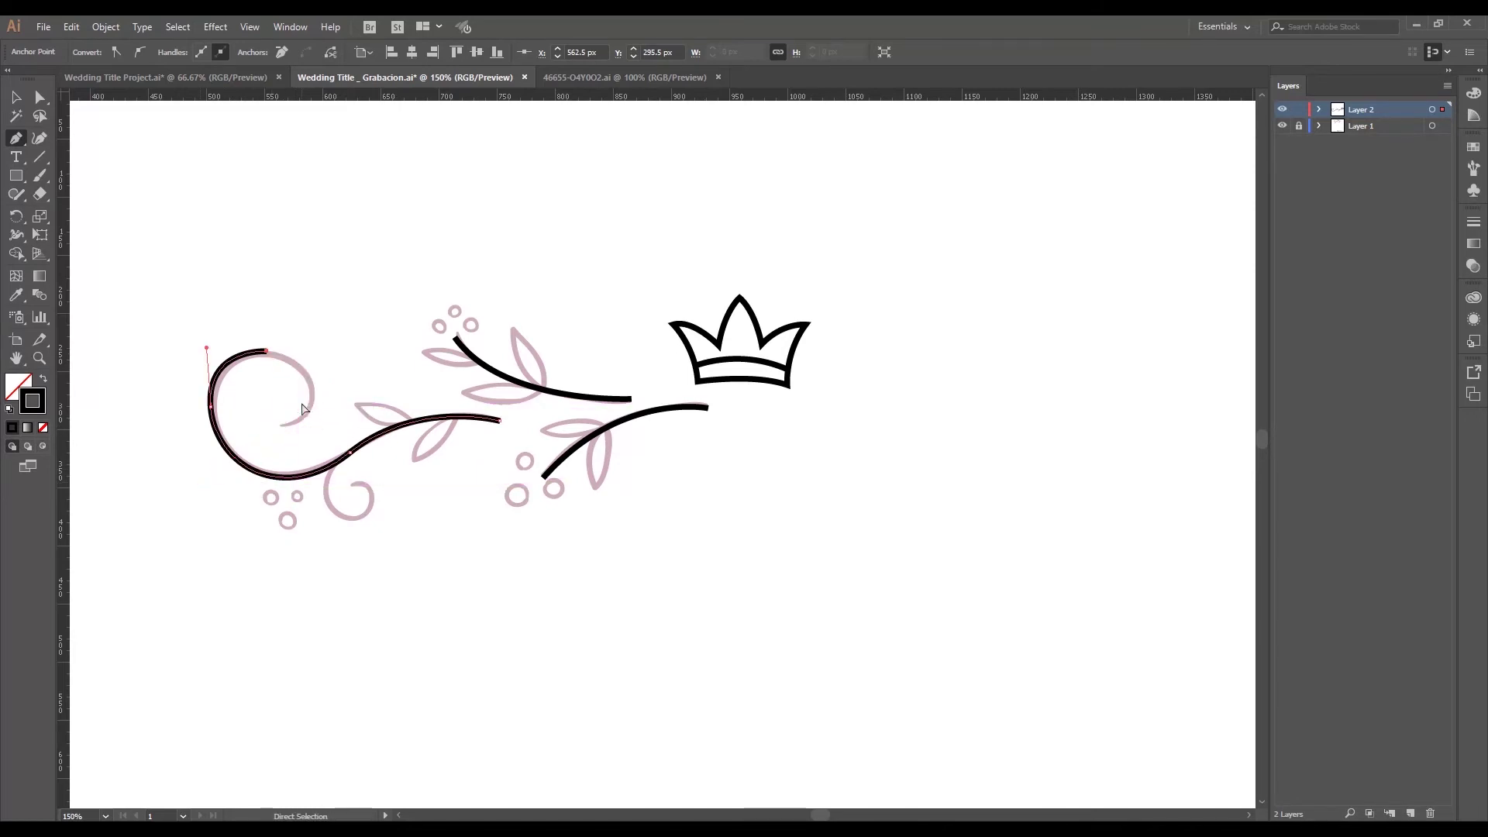
left_click_drag(303, 408, 276, 426)
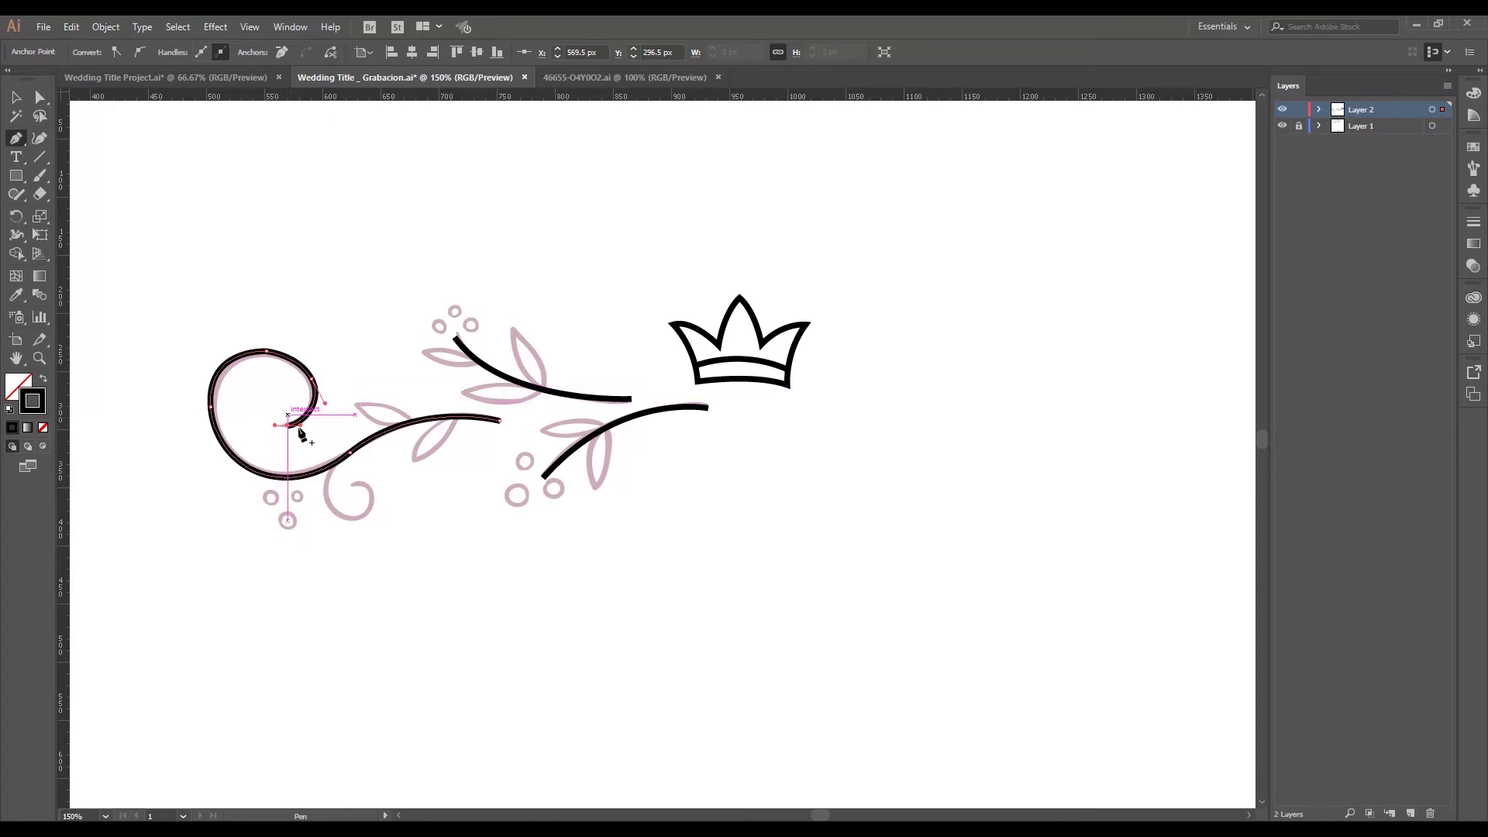
key("v")
left_click(452, 527)
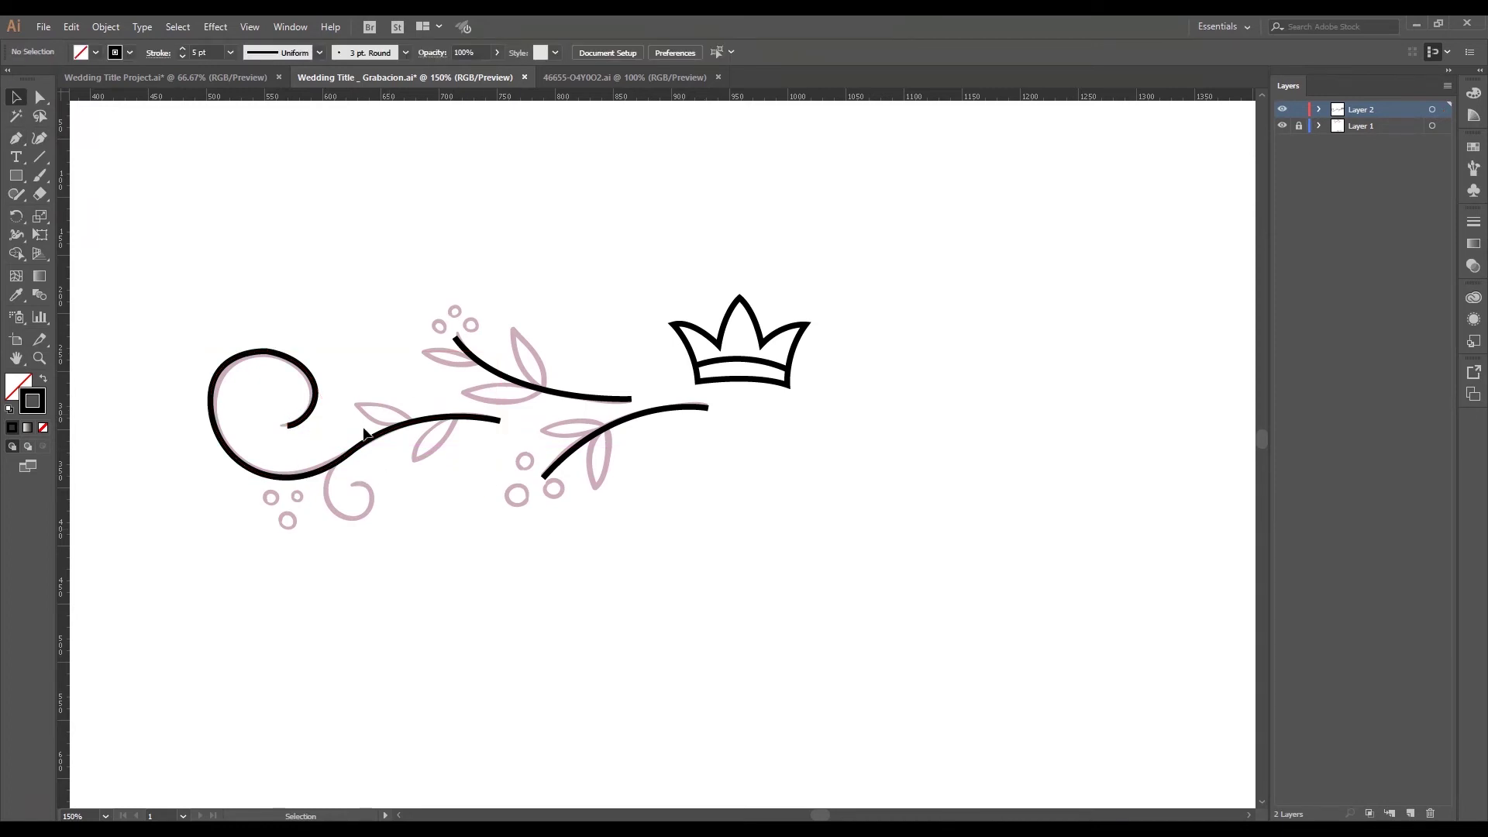
Hide the pink sketch layer and select the left swirl path
left_click(1282, 126)
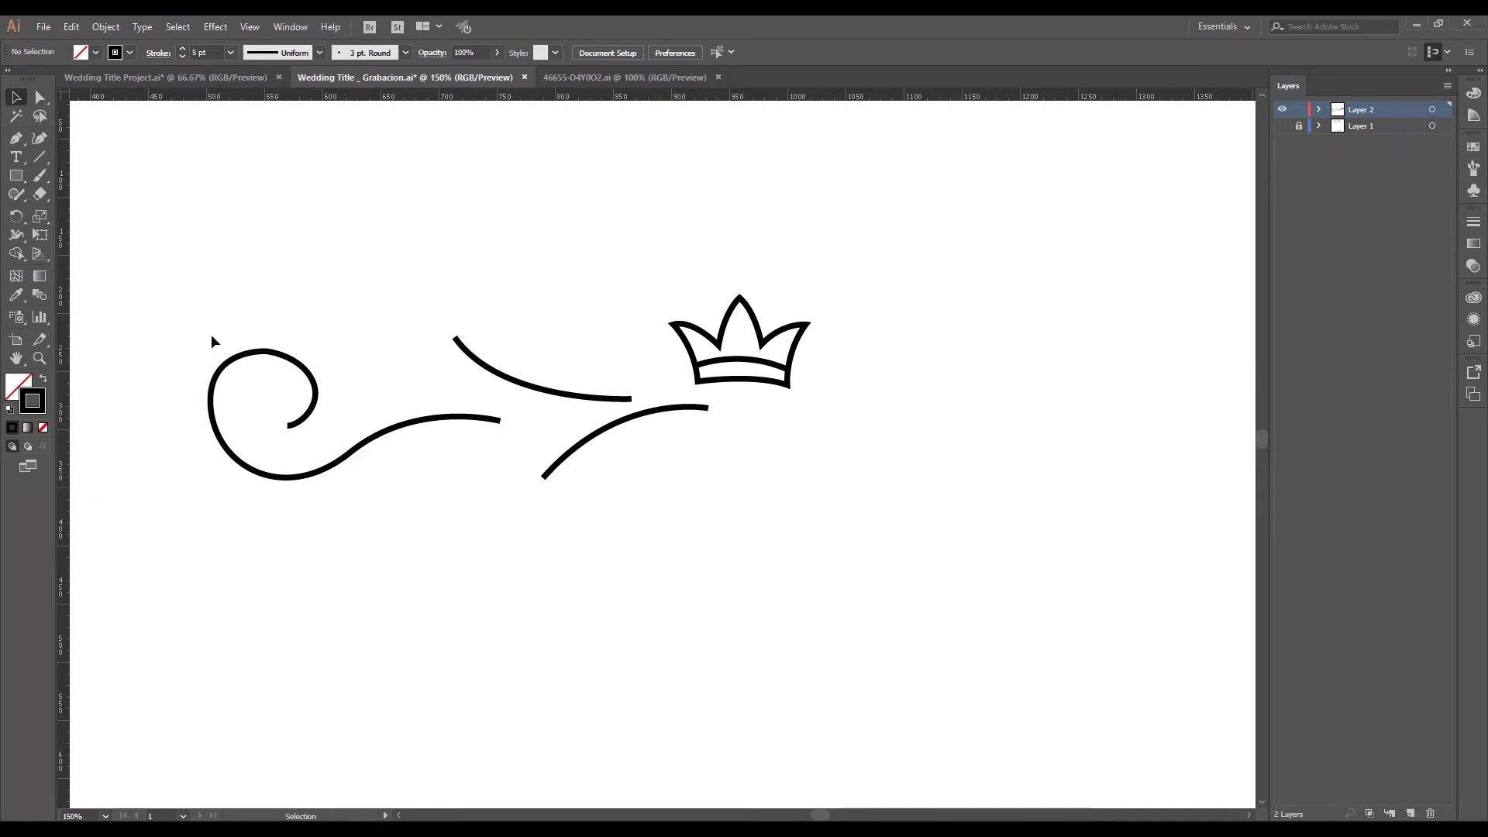
left_click(12, 200)
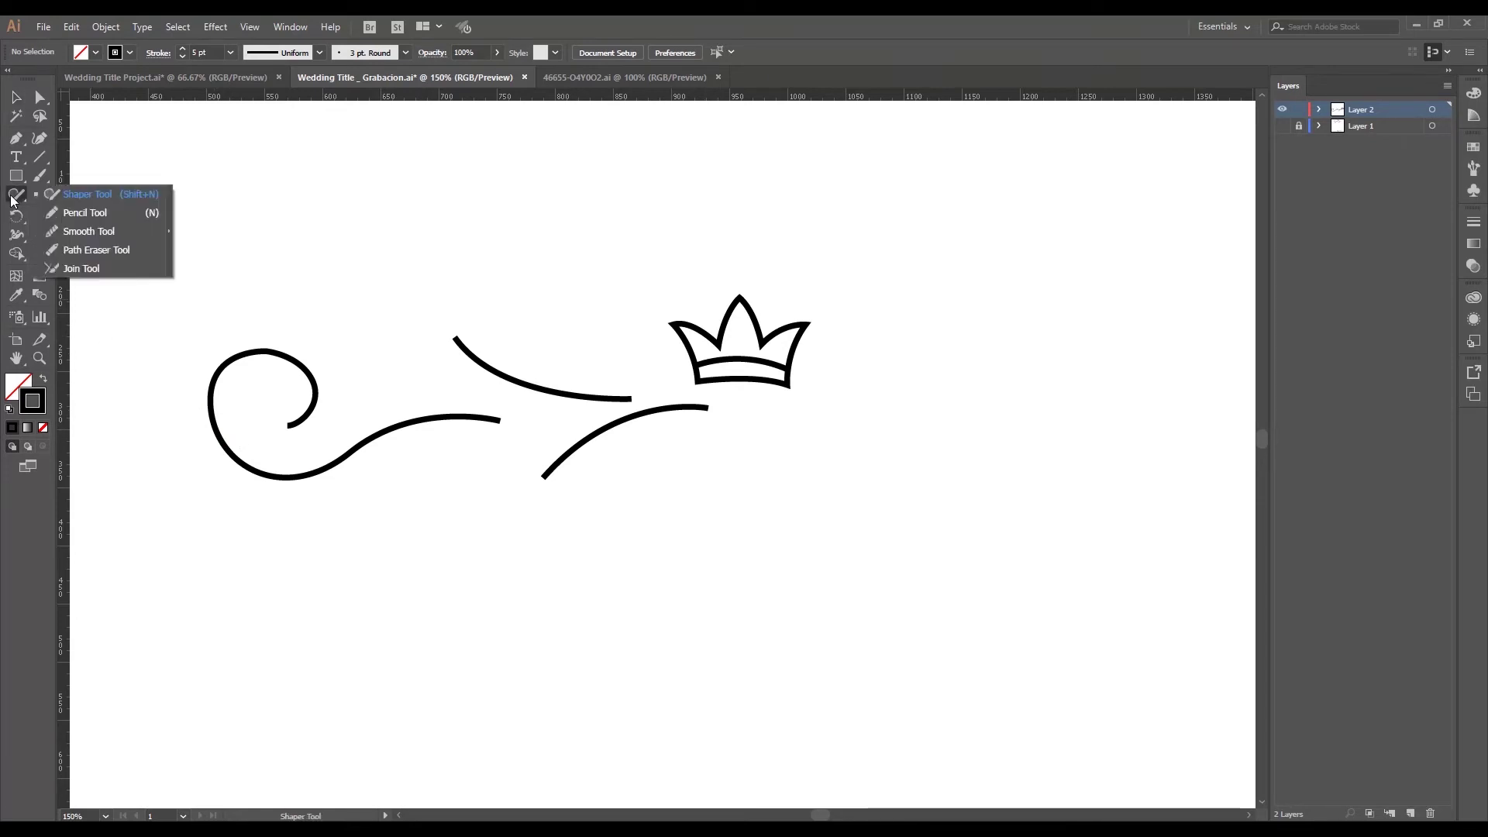
left_click(81, 231)
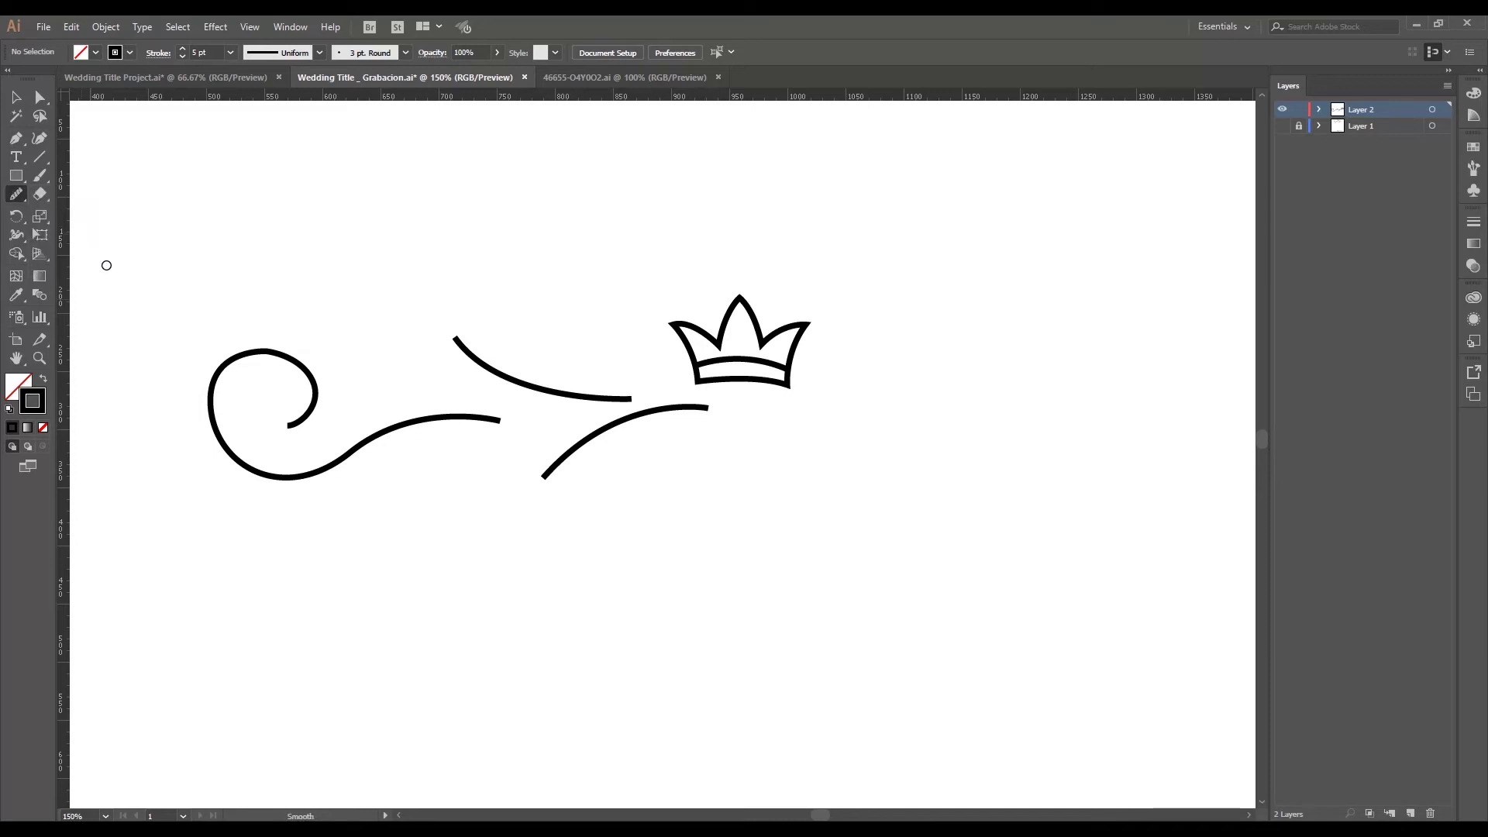
left_click(373, 438, "ctrl")
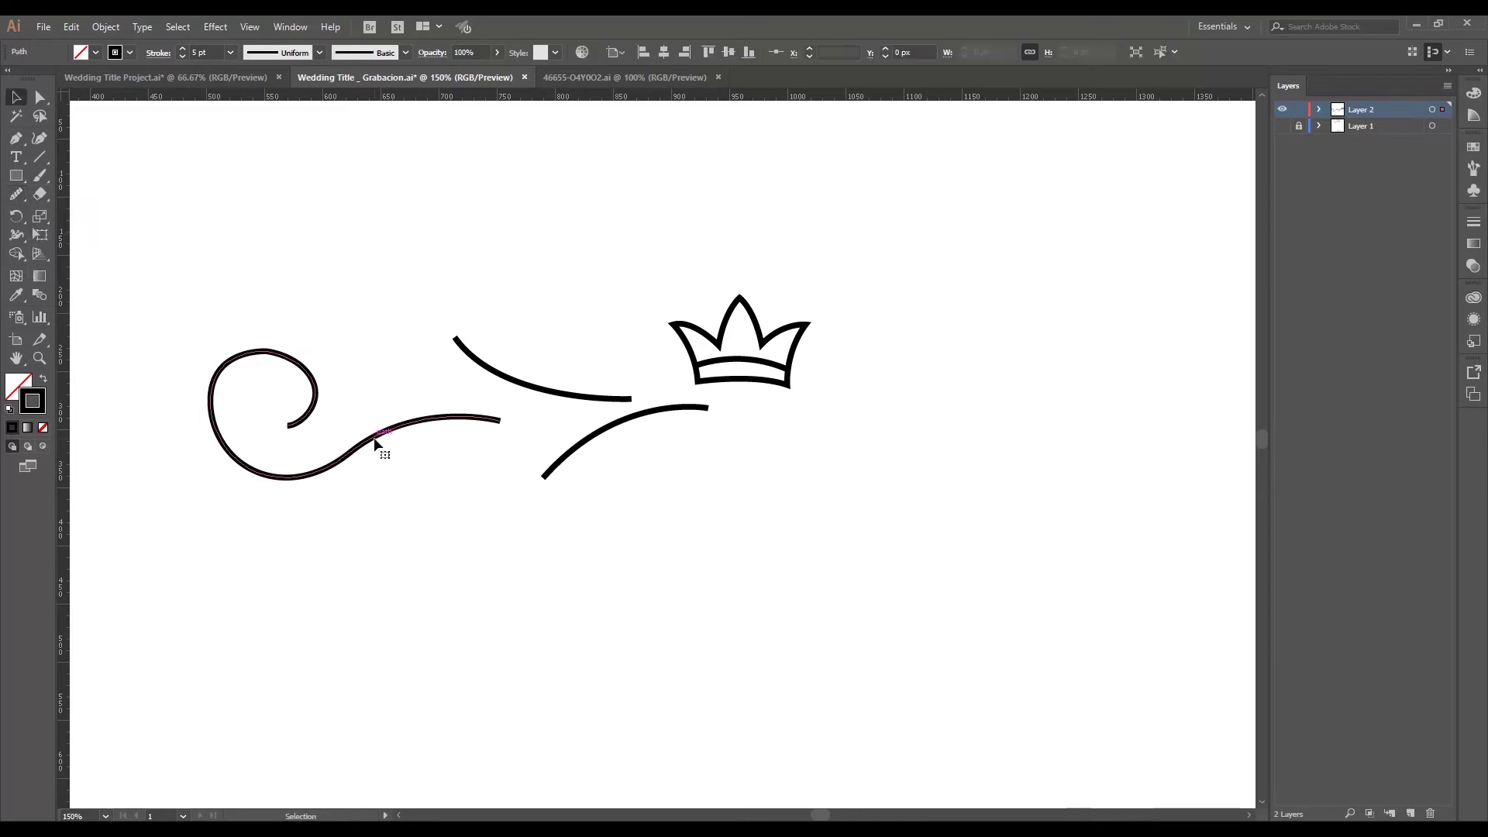
Smooth the swirl's left side, upper left and lower curve with the Smooth Tool, then deselect
left_click(19, 193)
left_click_drag(21, 195, 76, 229)
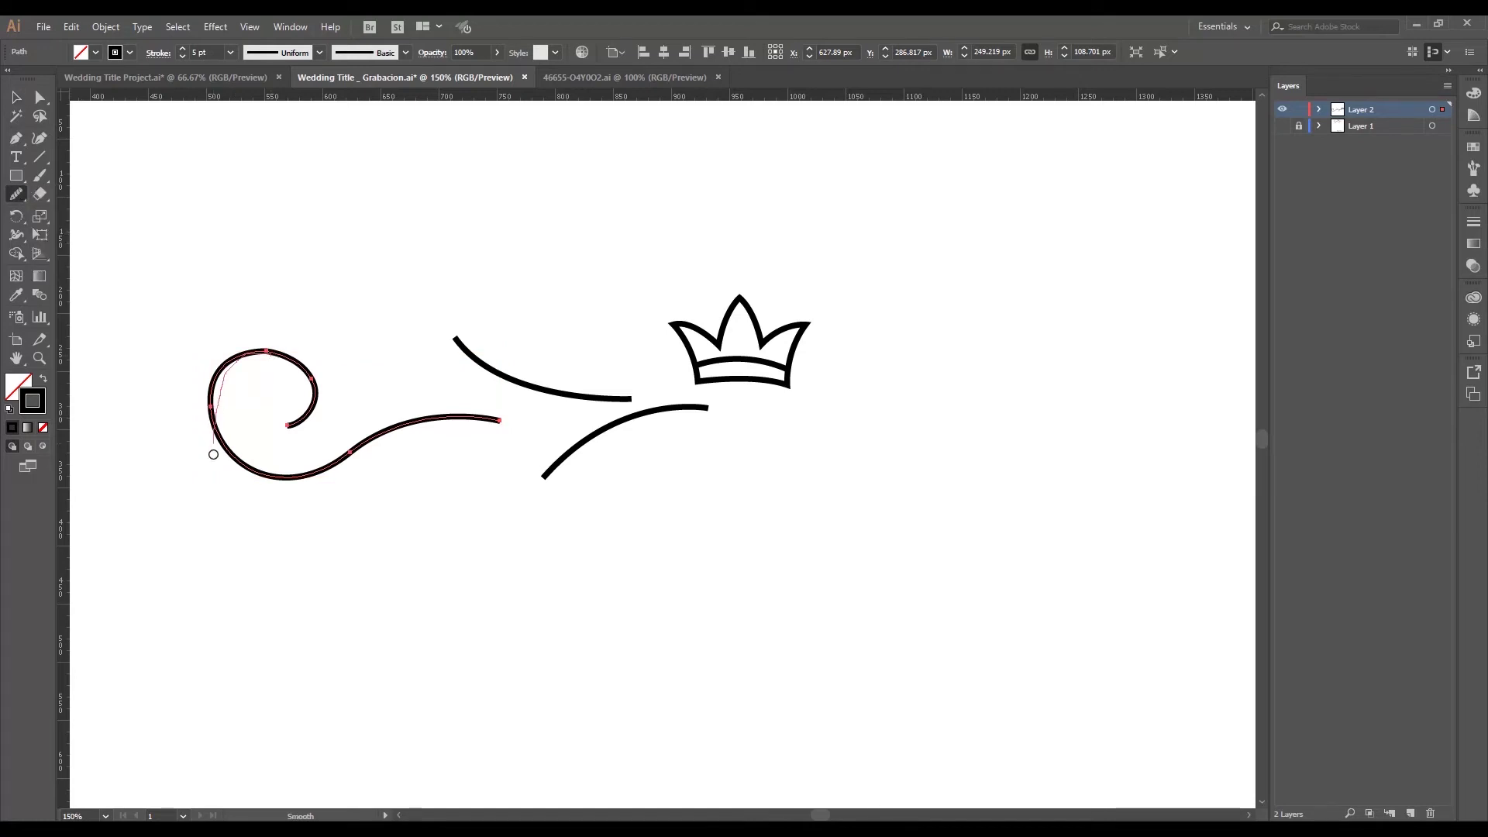
left_click_drag(231, 463, 234, 449)
left_click_drag(252, 351, 255, 350)
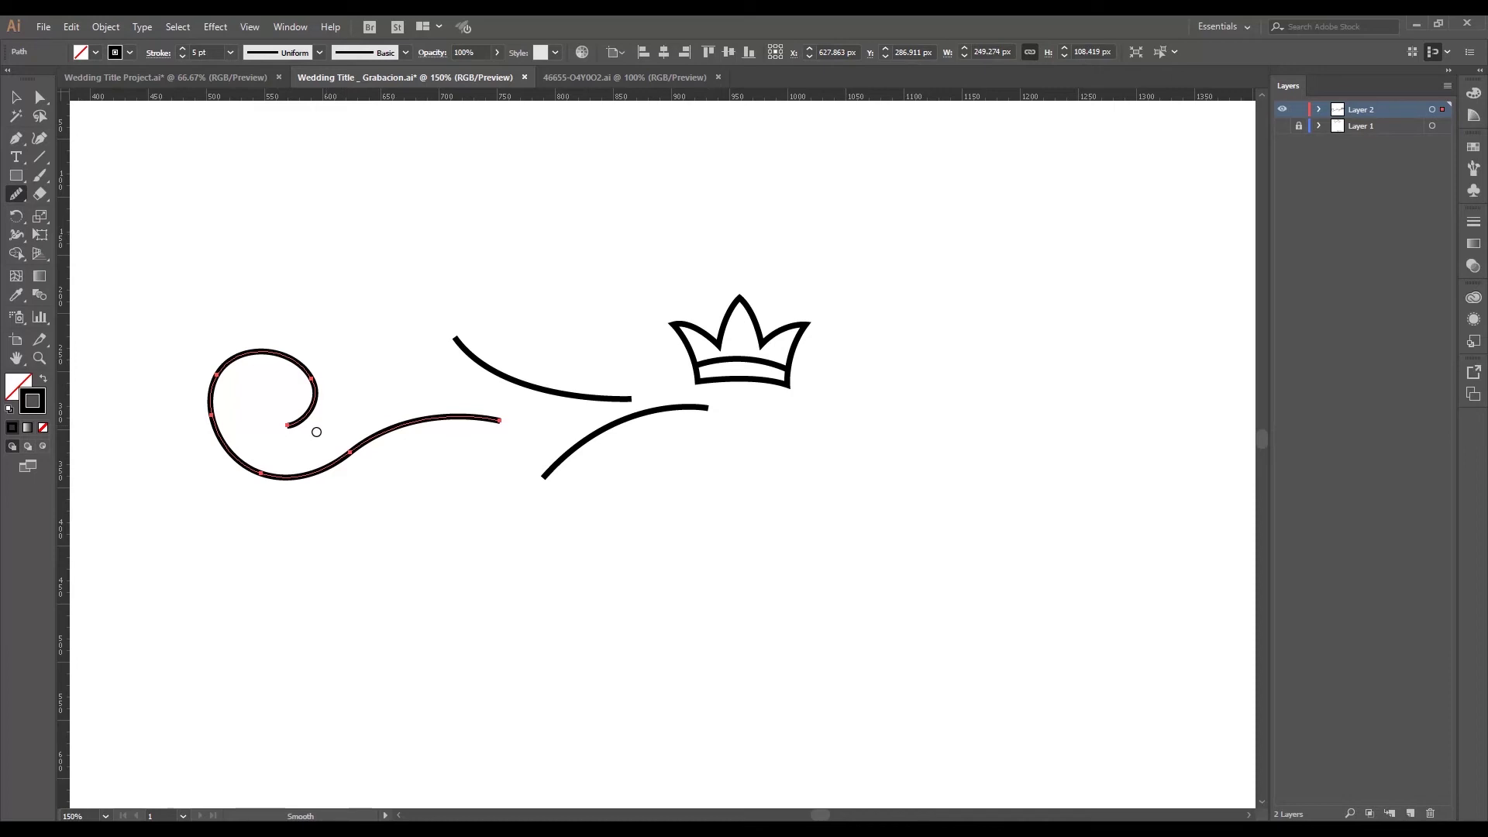
left_click_drag(355, 427, 393, 421)
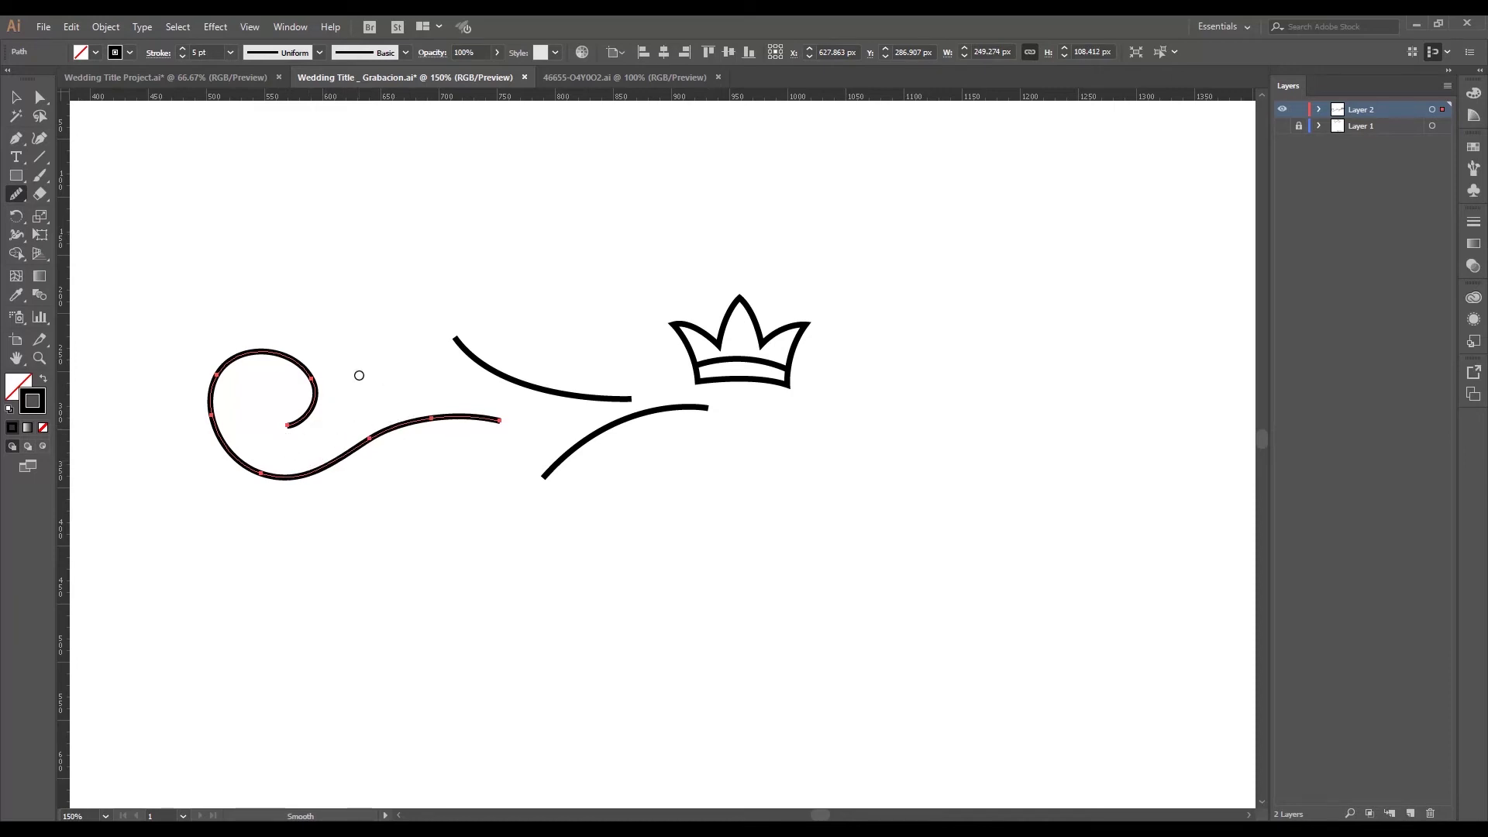
key("v")
left_click(351, 435)
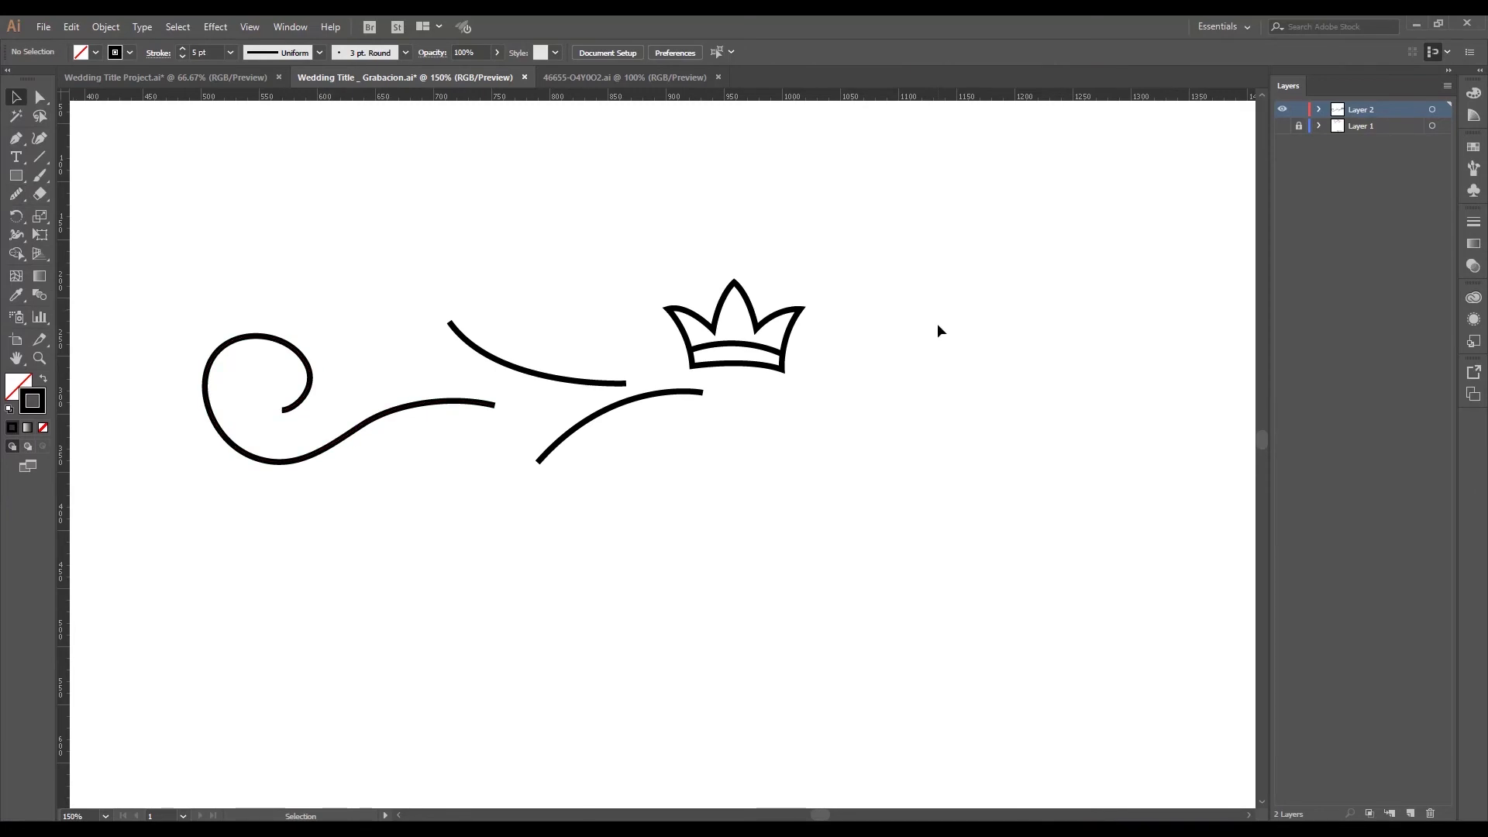
Show the pink sketch again and draw a small curl branching below the stem
left_click(1284, 127)
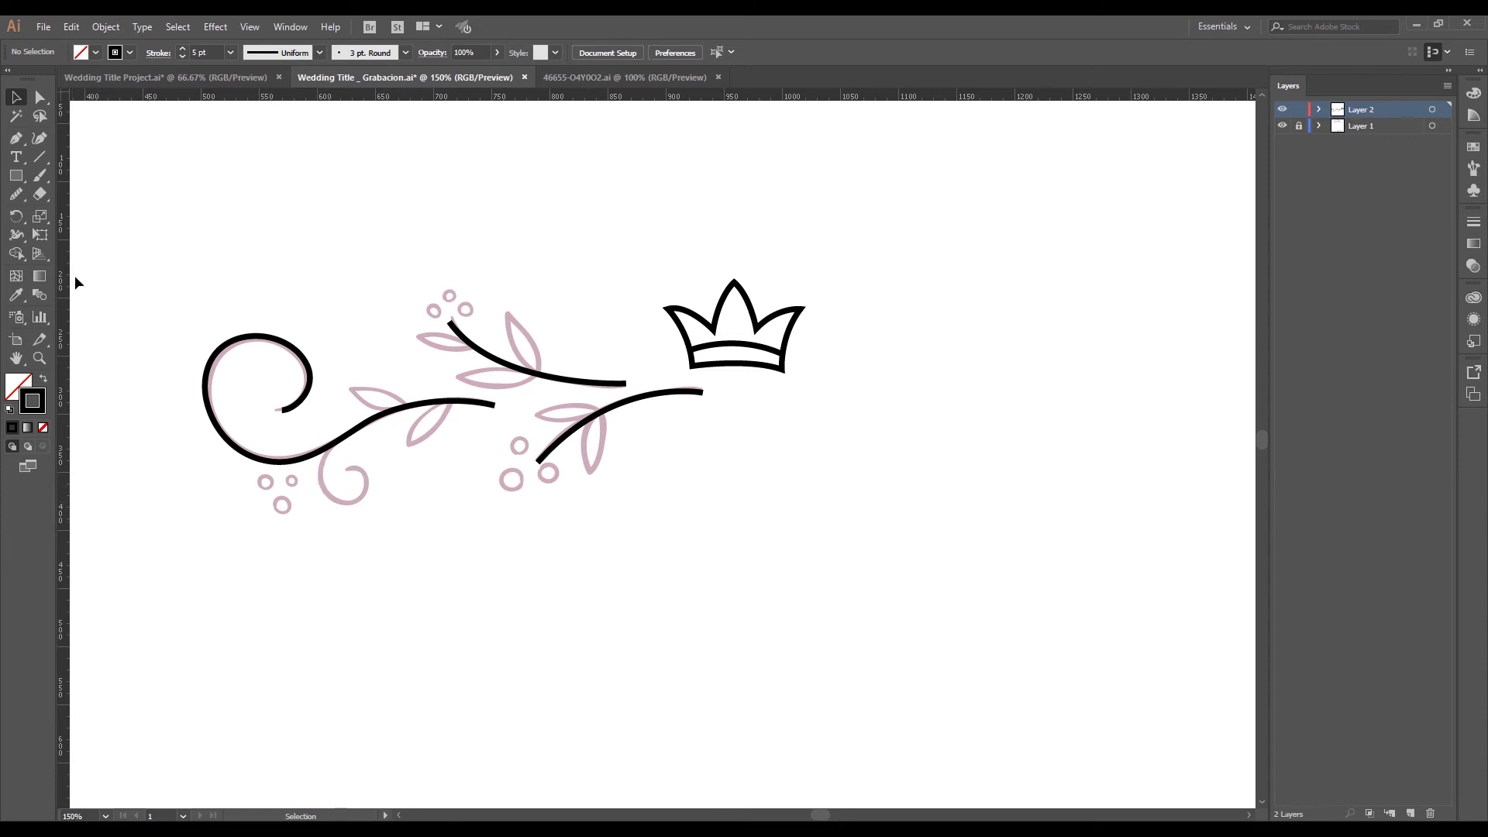
left_click(15, 138)
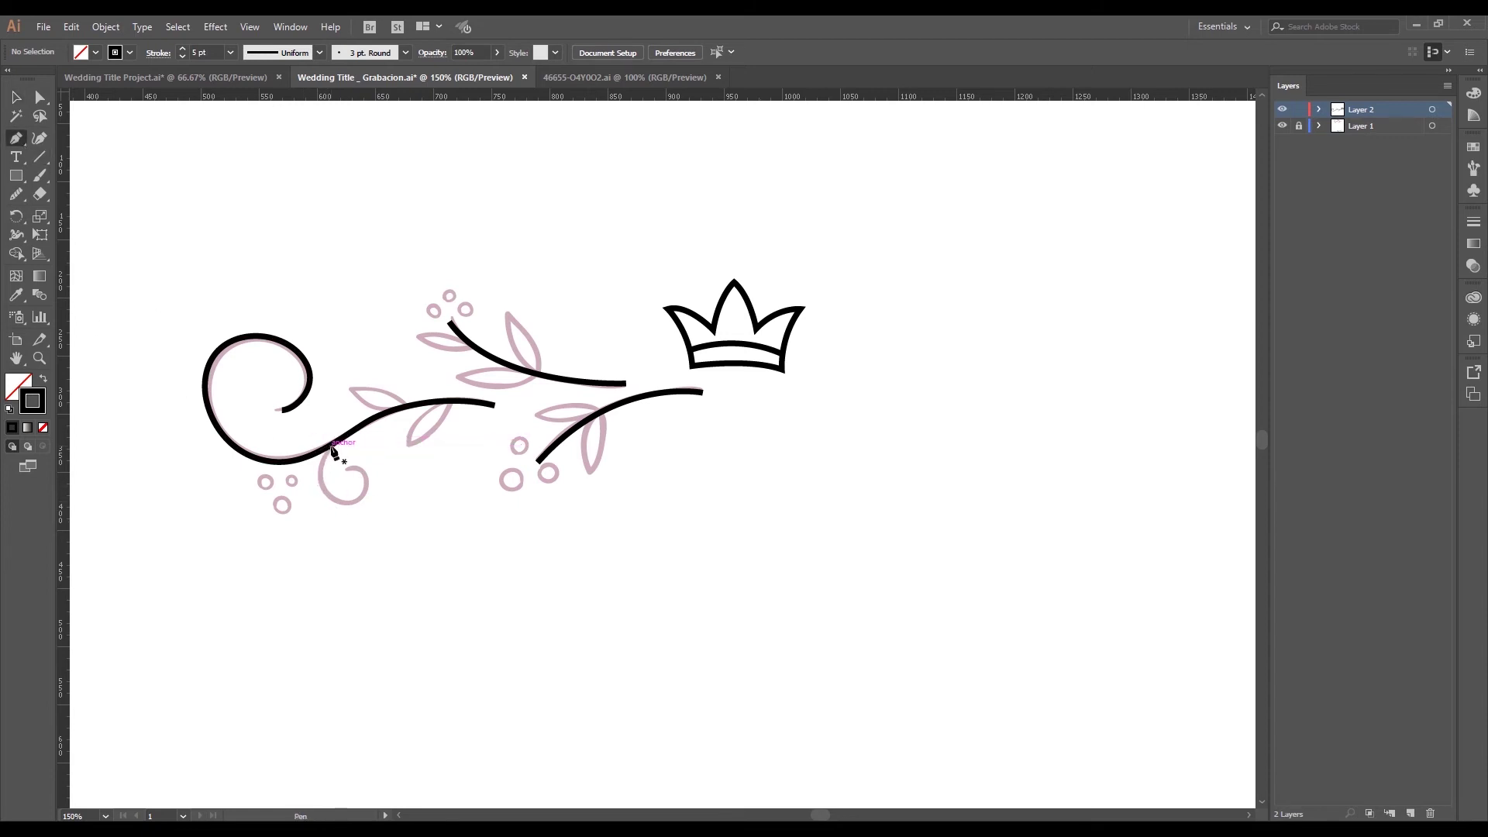
left_click_drag(334, 446, 353, 525)
mouse_move(346, 471)
left_mouse_down()
mouse_move(377, 481)
mouse_move(353, 463)
left_mouse_up()
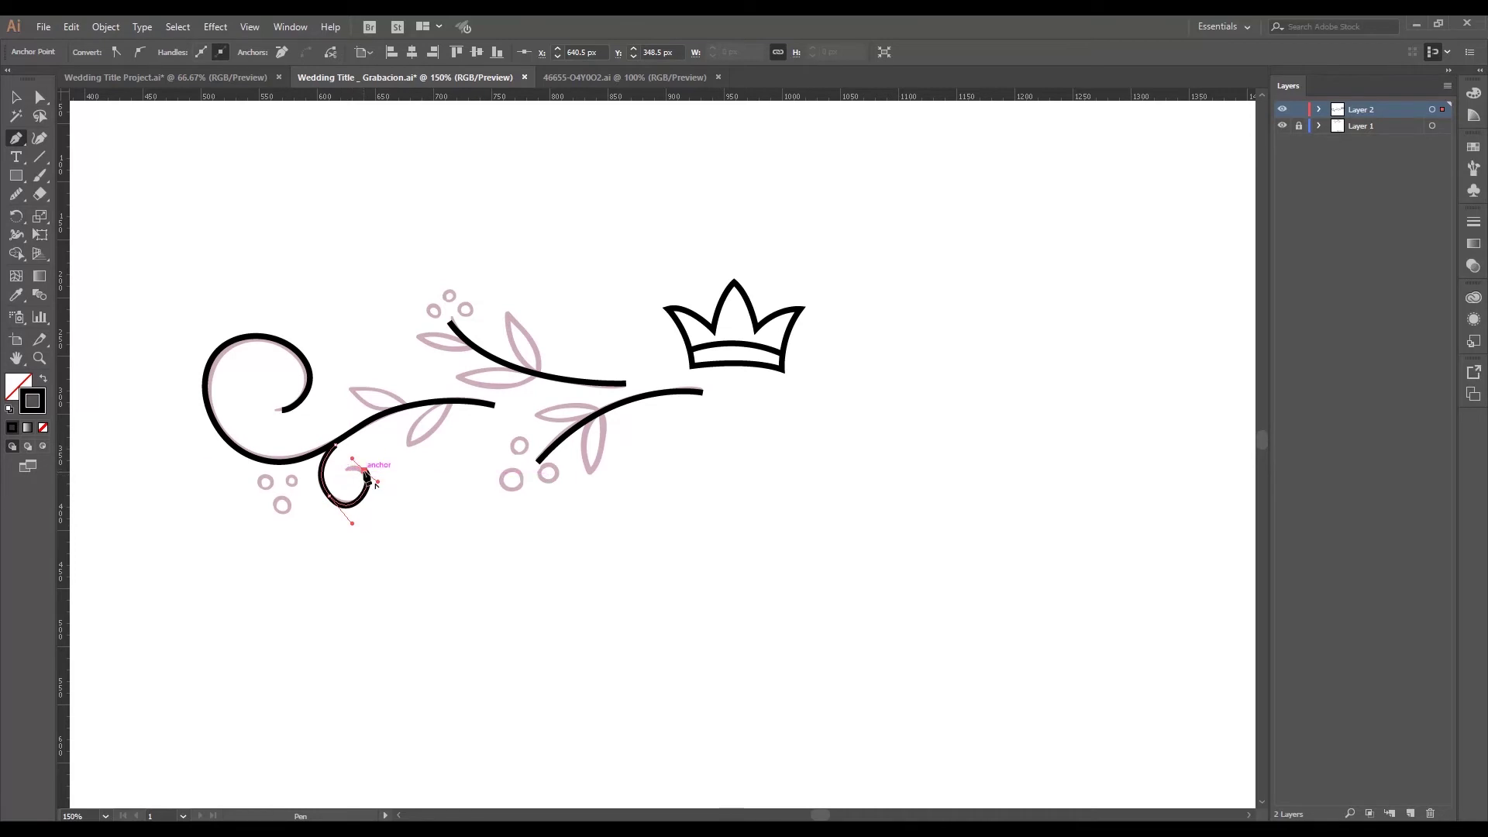
left_click_drag(365, 475, 350, 480)
Zoom in and extend the curl with a short inward-turning segment, removing a stray anchor
key("z")
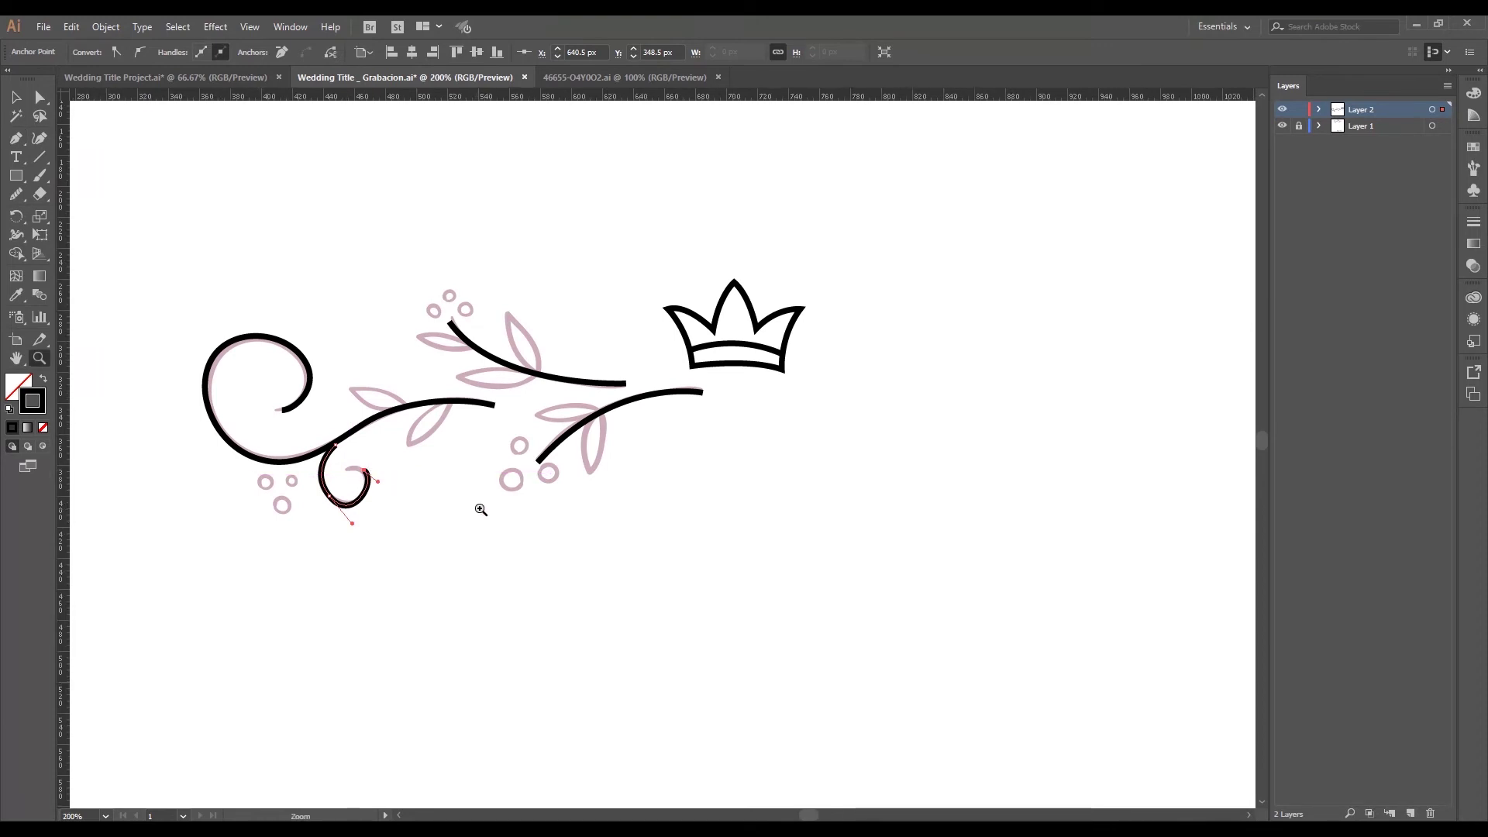
left_click(480, 508)
left_click(613, 496)
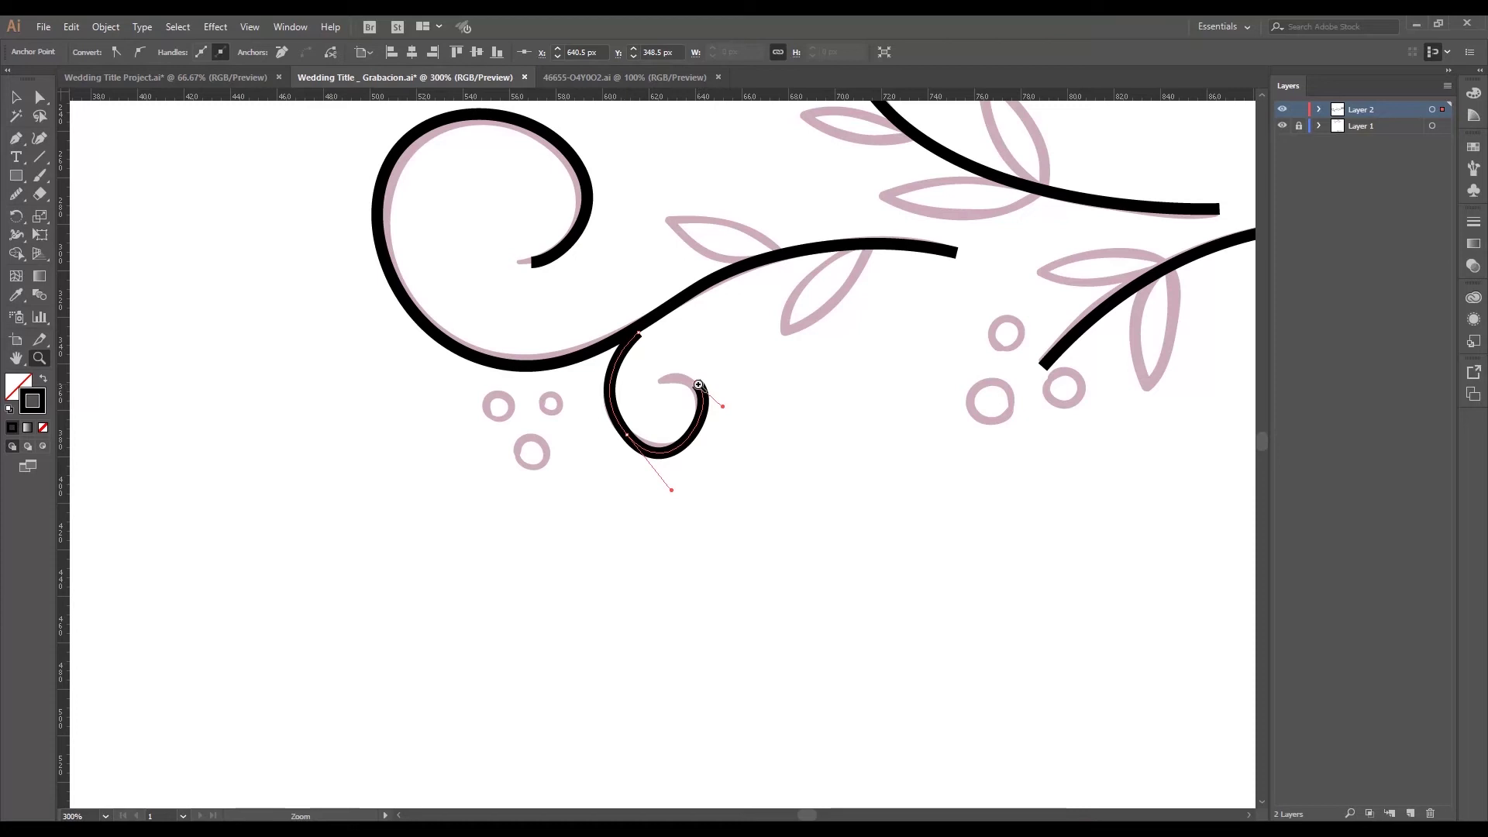
key("p")
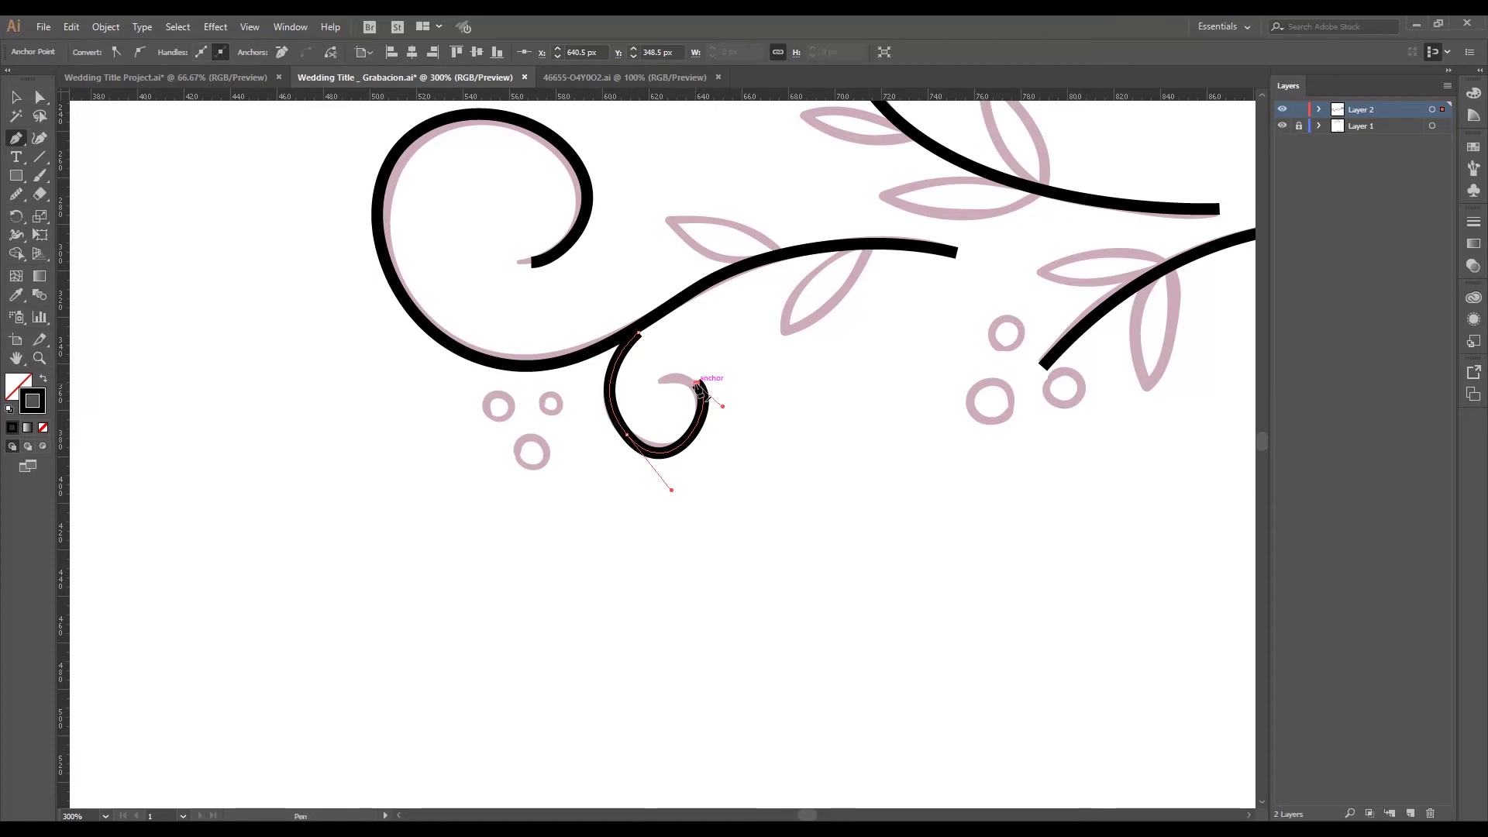
left_click(699, 385)
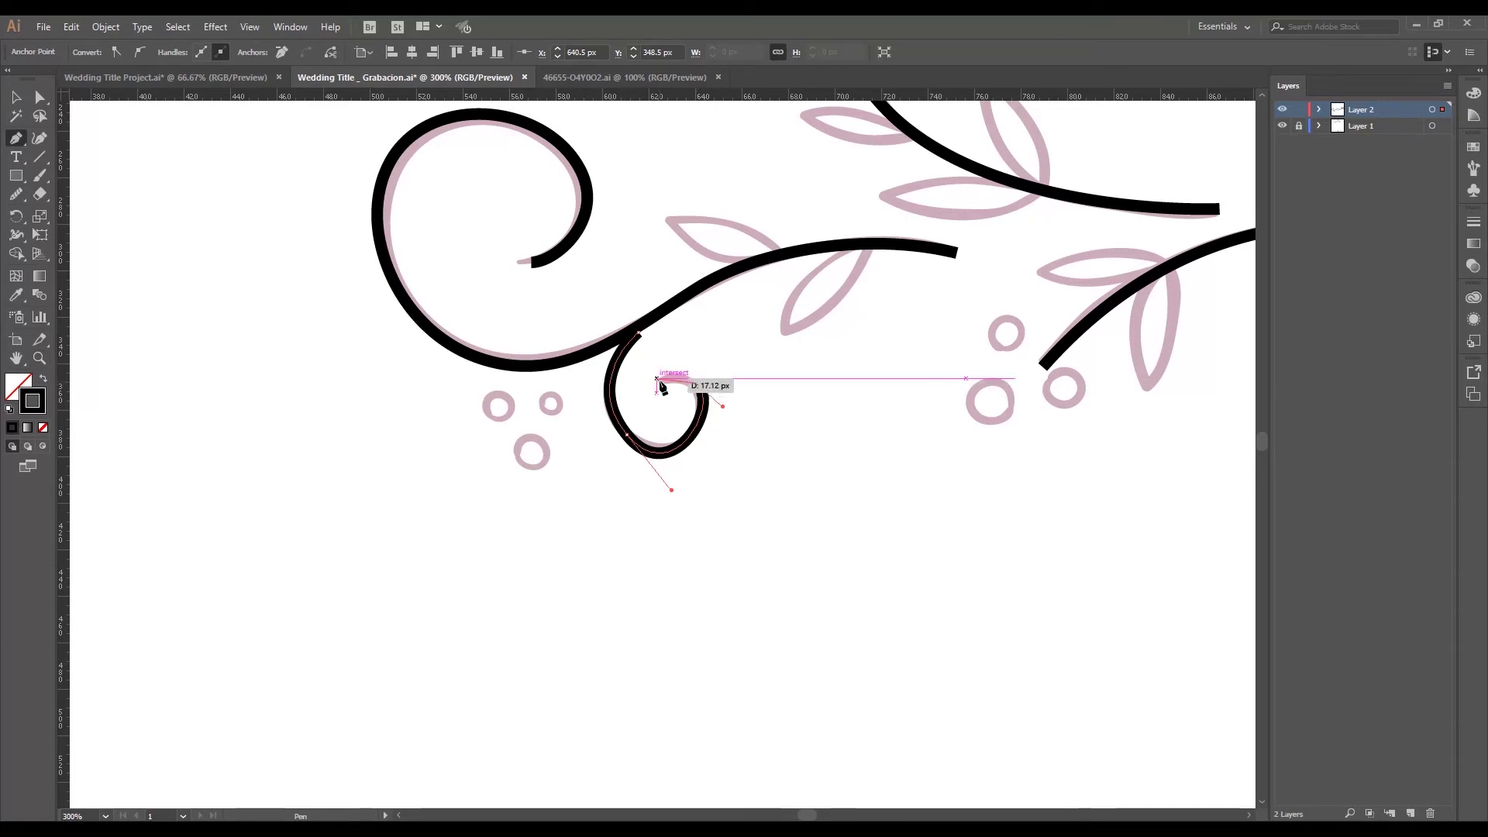
left_click(657, 382)
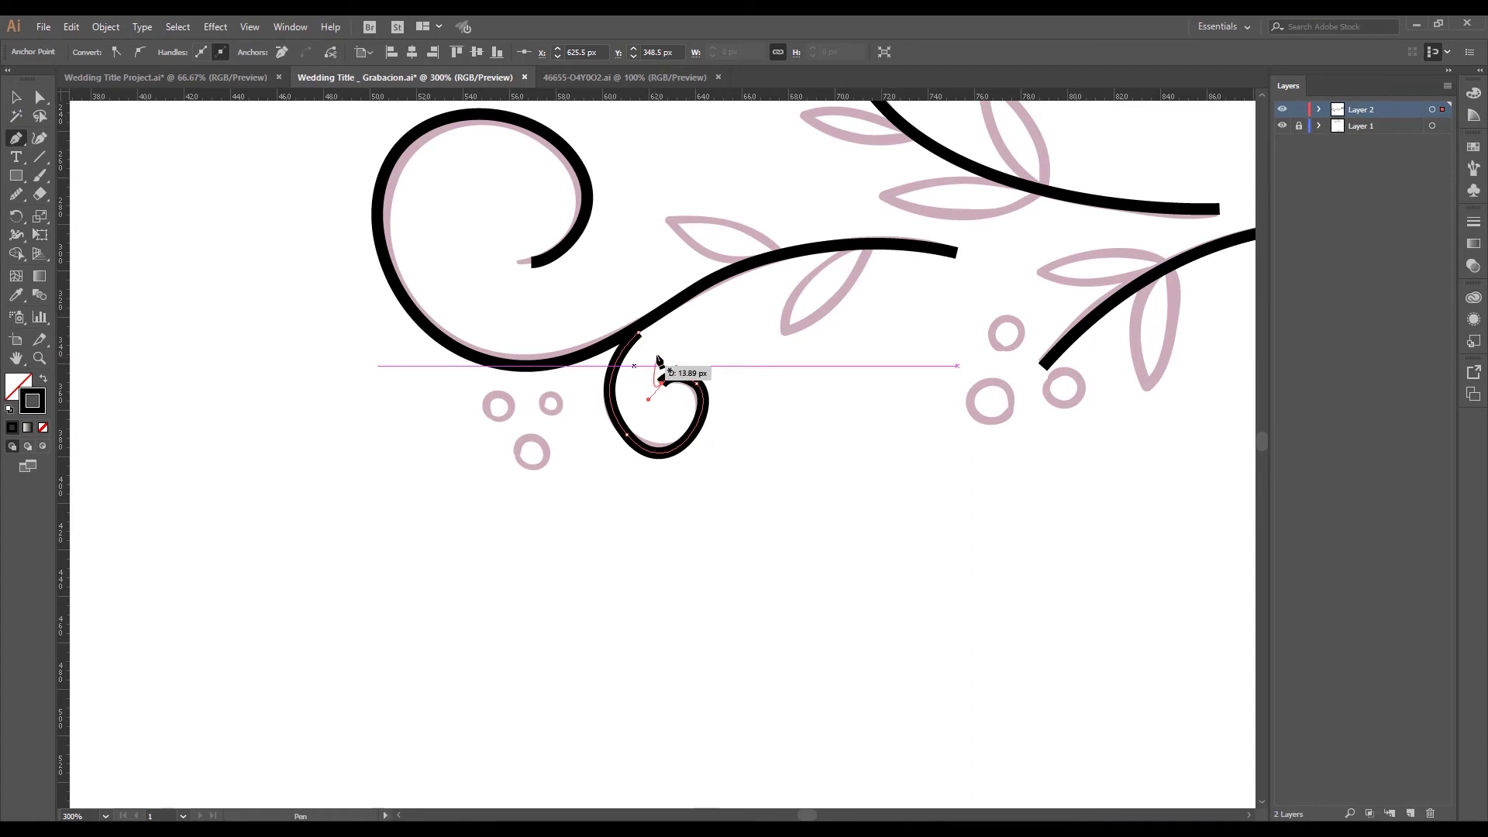
key("Escape")
left_click(682, 338)
key("z")
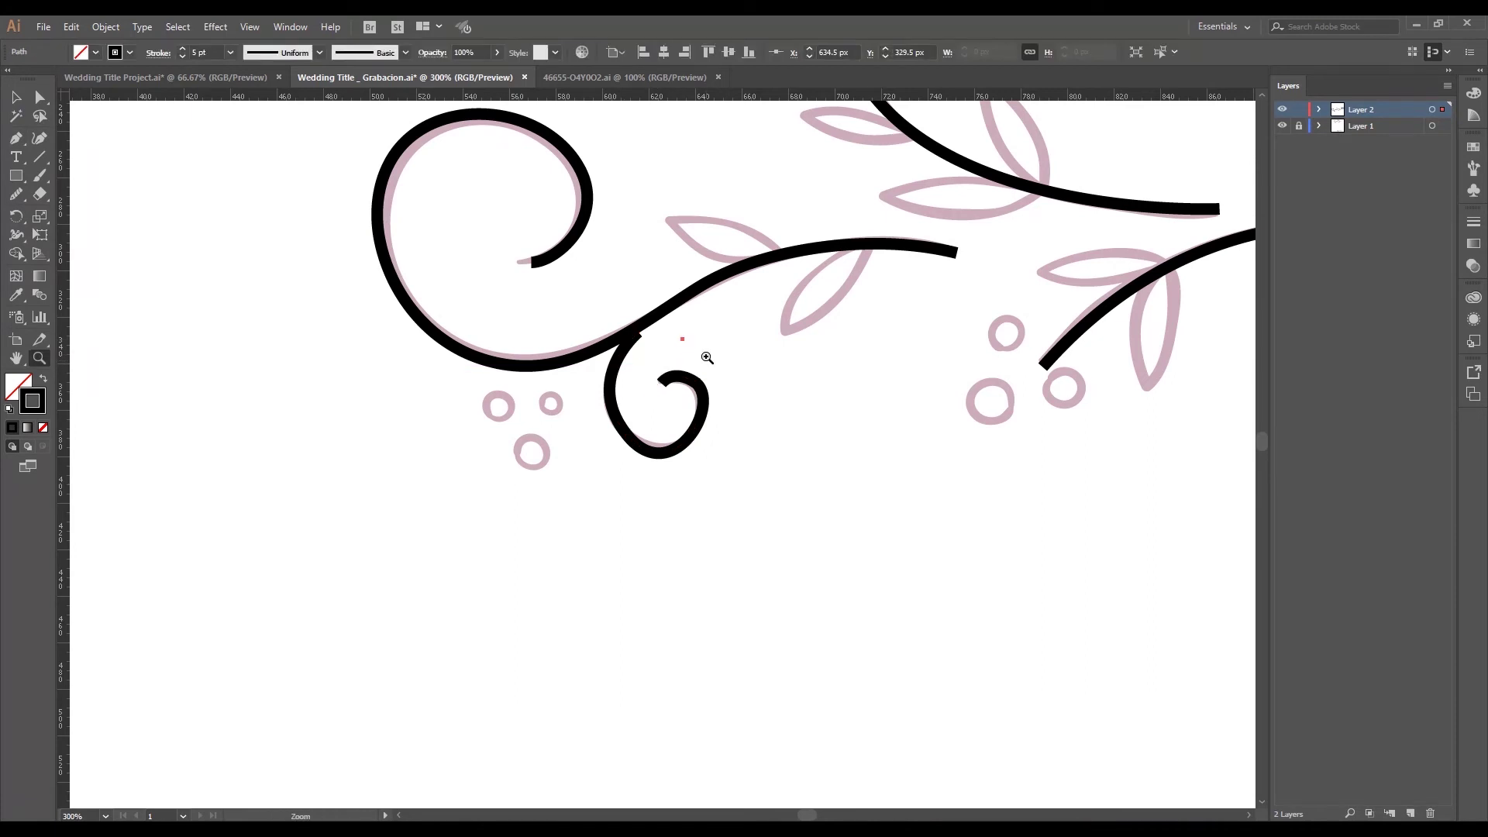
key("ctrl+z")
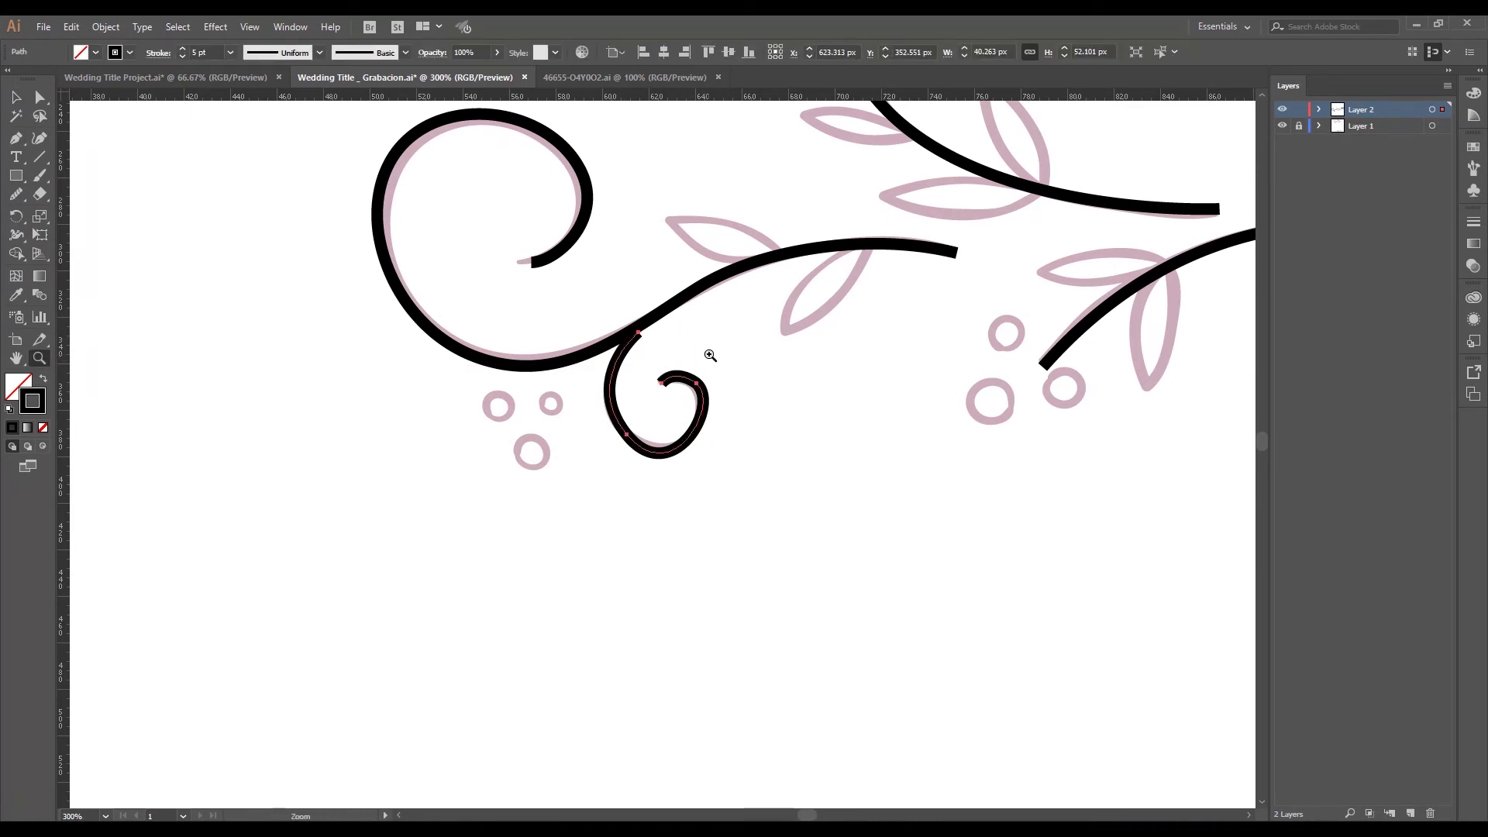
Nudge the small curl slightly up and right with the Direct Selection tool
left_click(689, 370)
key("v")
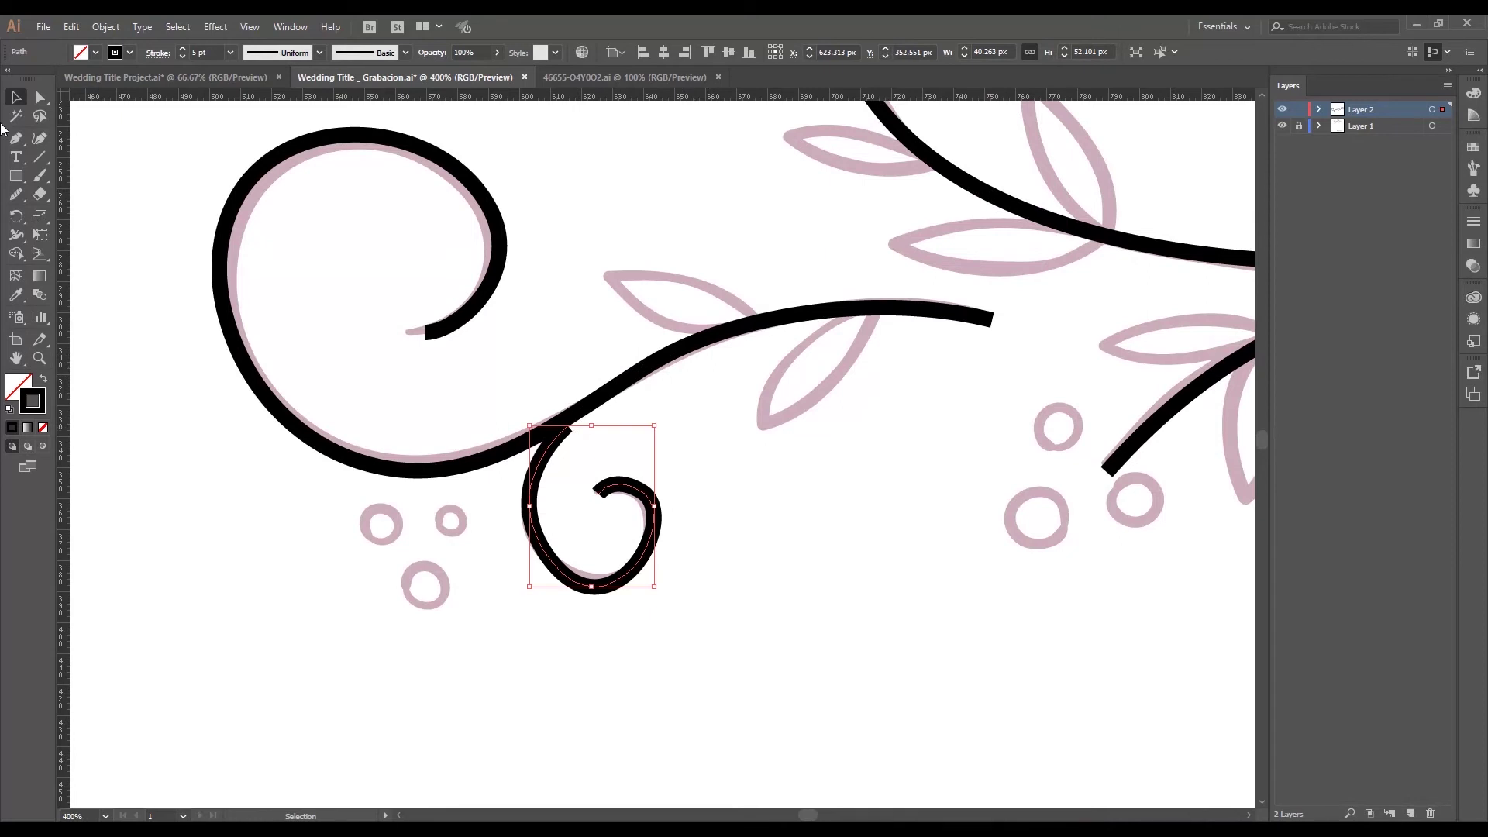
left_click(40, 97)
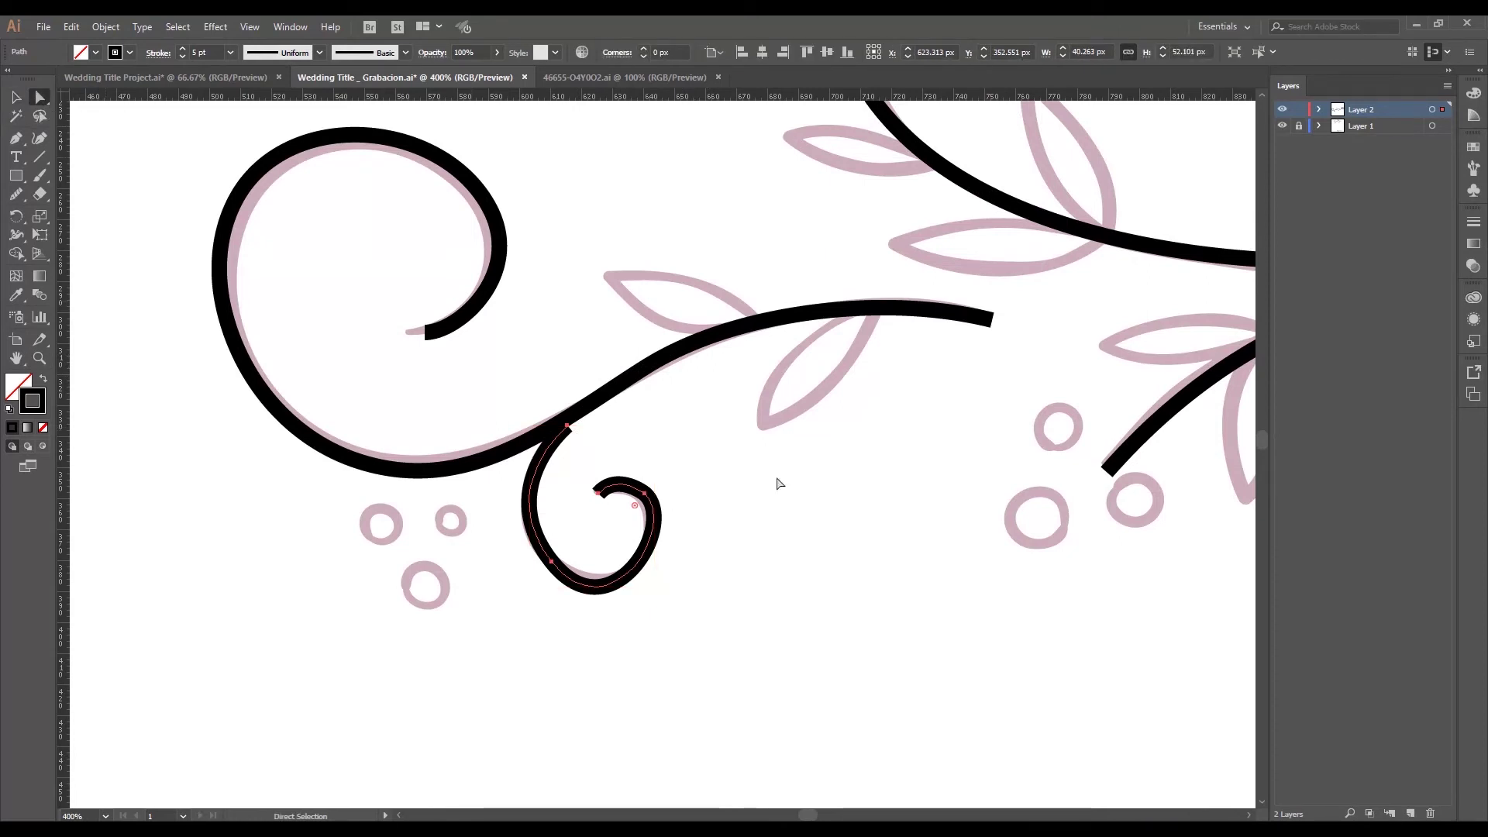
left_click_drag(567, 426, 569, 423)
Hide the pink sketch layer and select the lower curl path
left_click(641, 434)
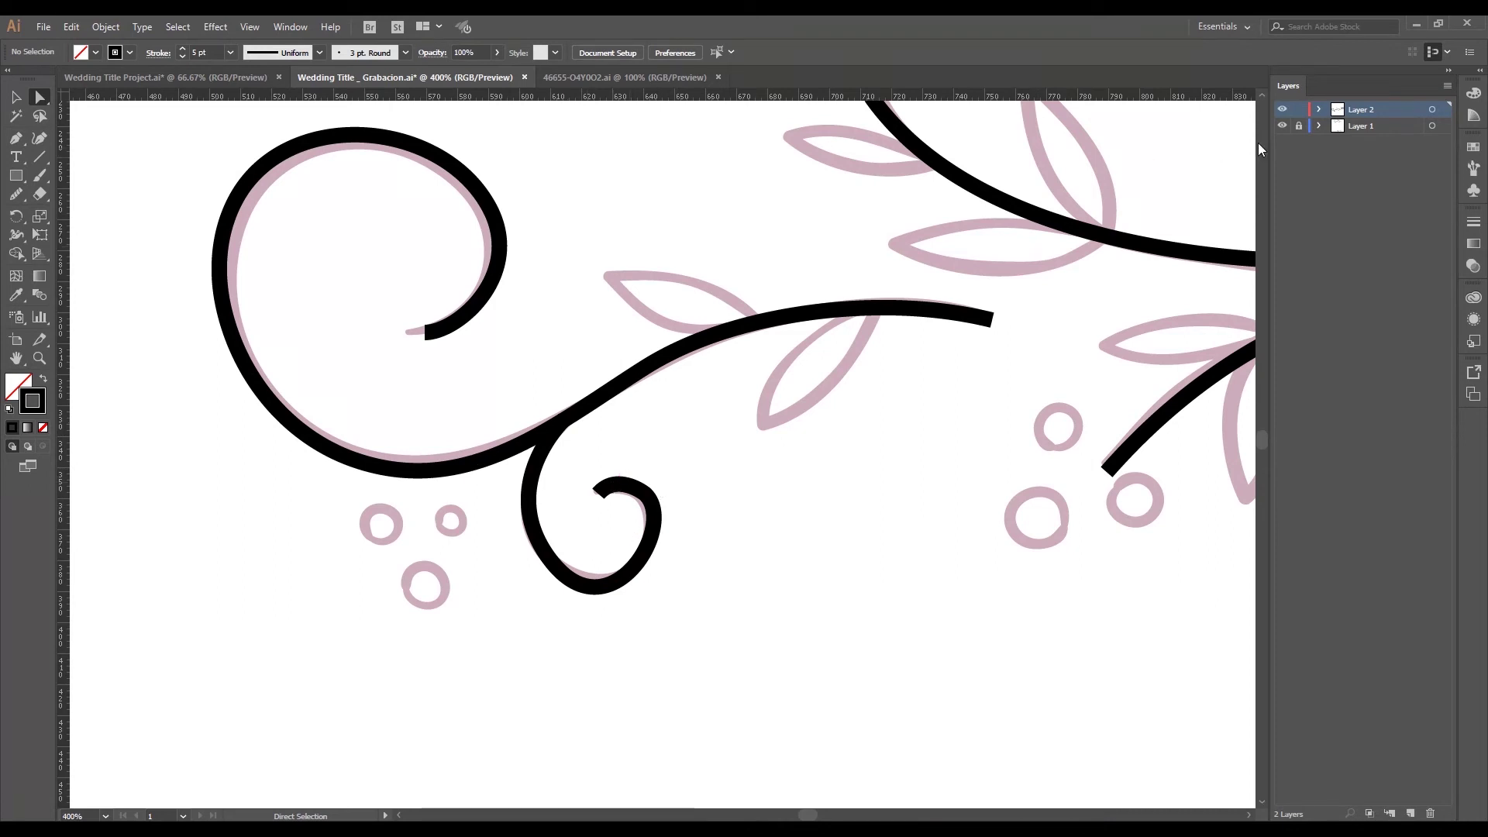
left_click(1279, 125)
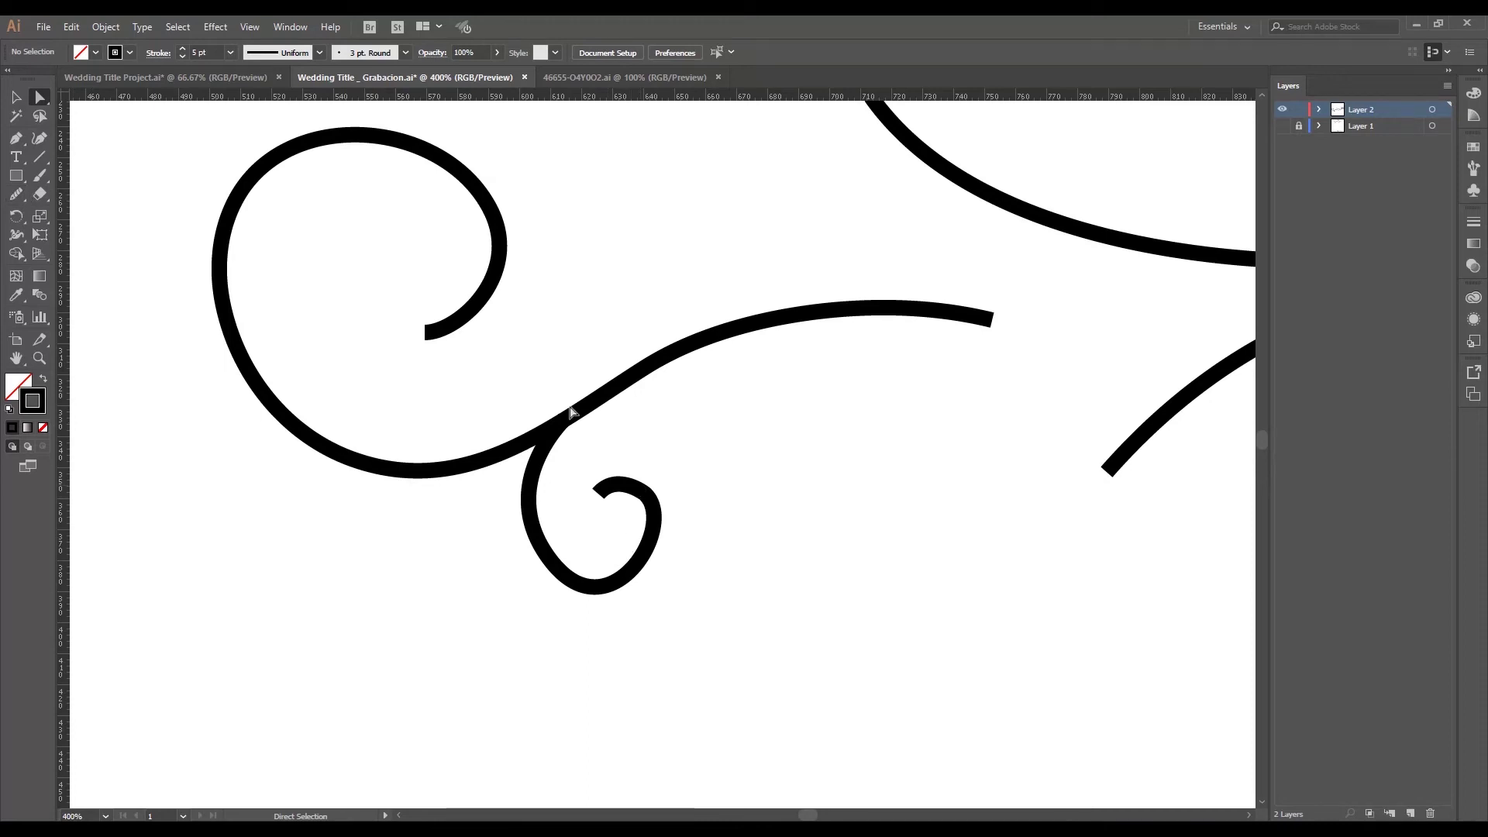
left_click(15, 97)
left_click(648, 497)
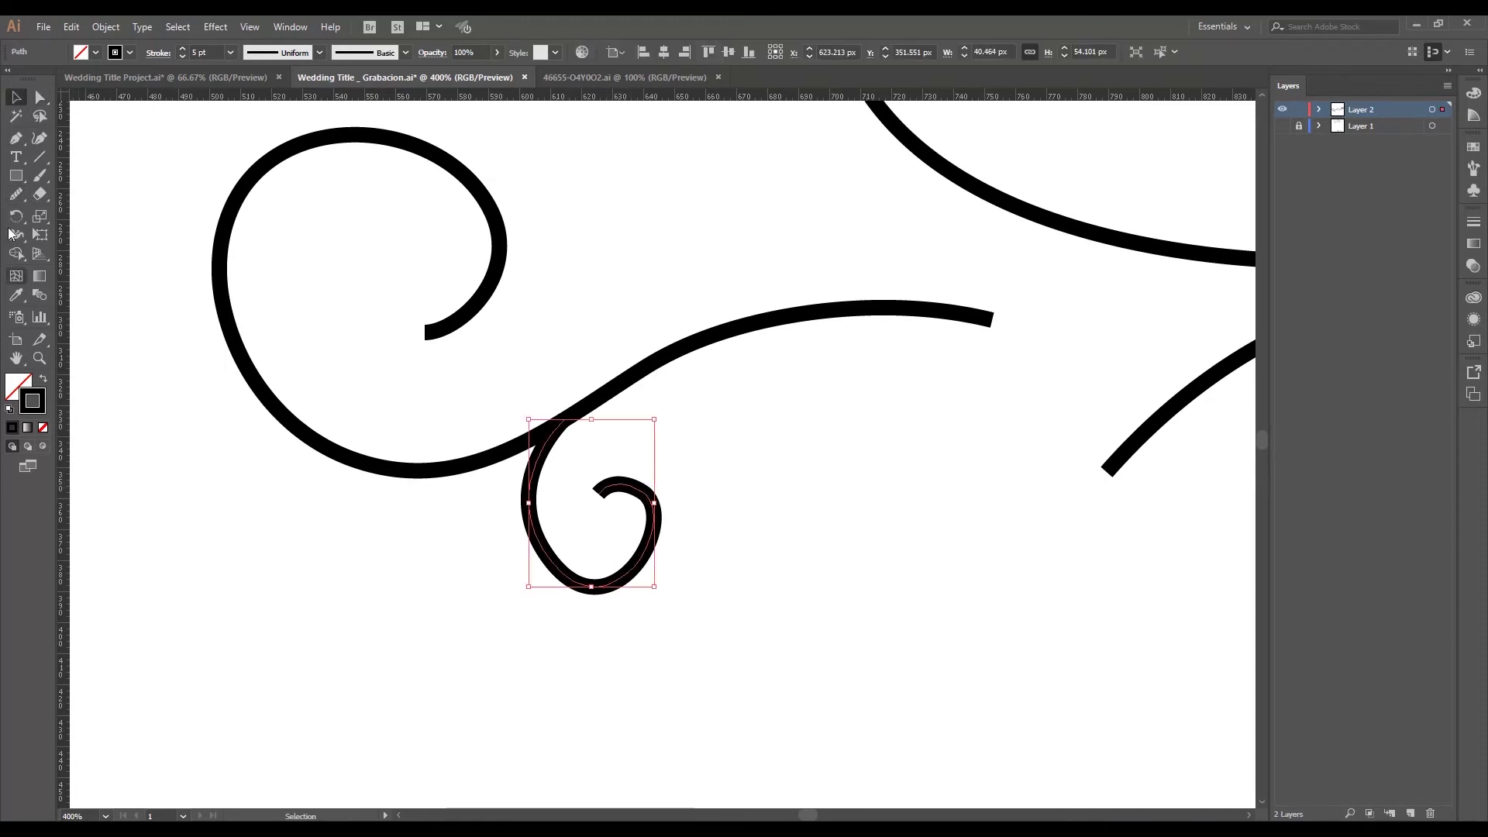
Smooth the lower curl's kinks in two Smooth Tool passes, then deselect and zoom out
left_click_drag(15, 193, 90, 232)
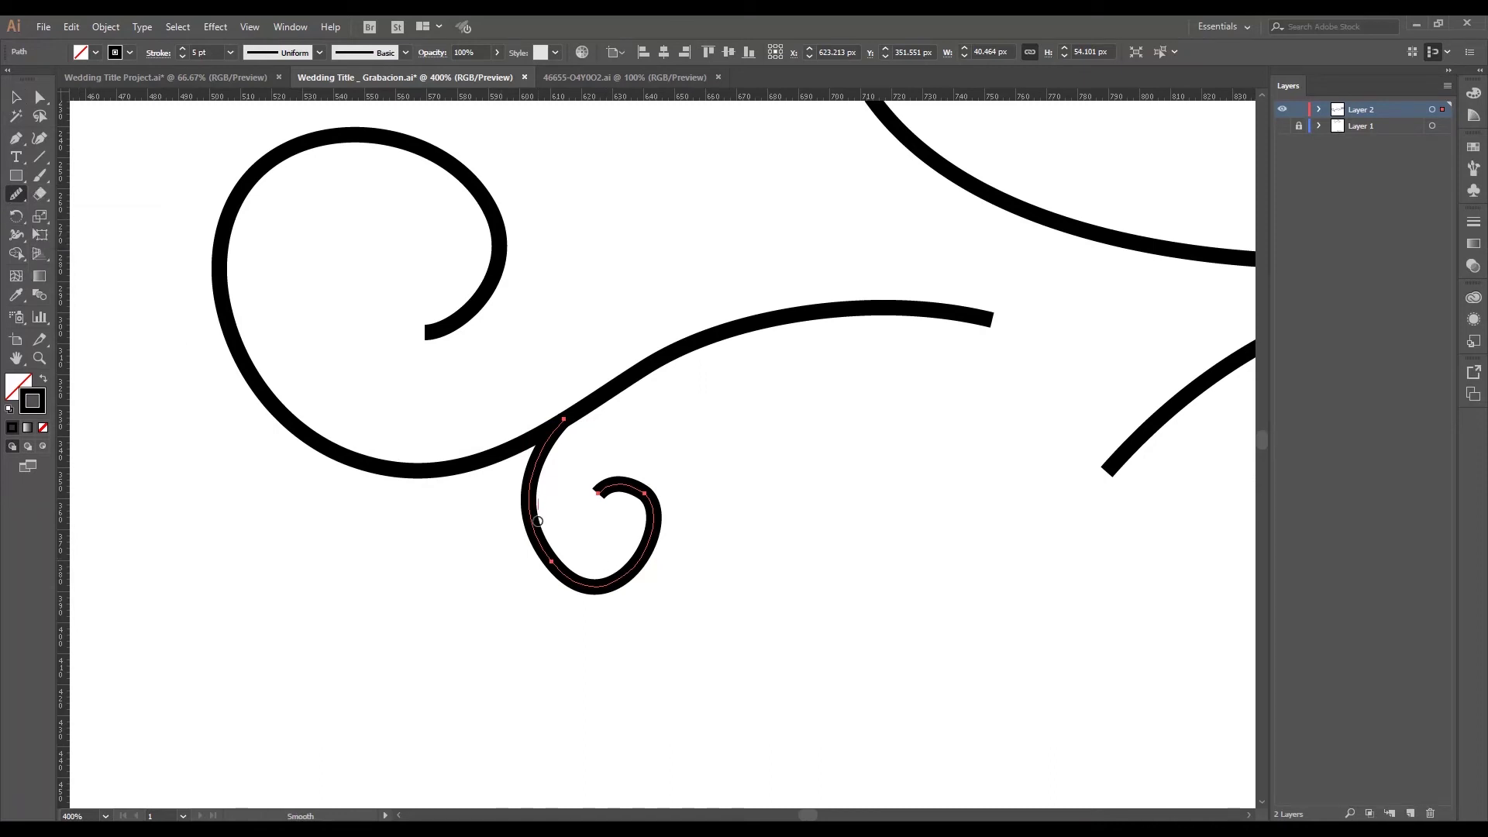
mouse_move(537, 521)
left_mouse_down()
mouse_move(553, 560)
mouse_move(585, 576)
mouse_move(621, 559)
mouse_move(590, 588)
mouse_move(559, 587)
mouse_move(657, 533)
mouse_move(618, 470)
mouse_move(599, 493)
mouse_move(653, 548)
mouse_move(640, 508)
mouse_move(597, 478)
mouse_move(594, 507)
mouse_move(657, 514)
mouse_move(631, 584)
left_mouse_up()
mouse_move(518, 496)
left_mouse_down()
mouse_move(531, 535)
mouse_move(639, 545)
mouse_move(642, 559)
left_mouse_up()
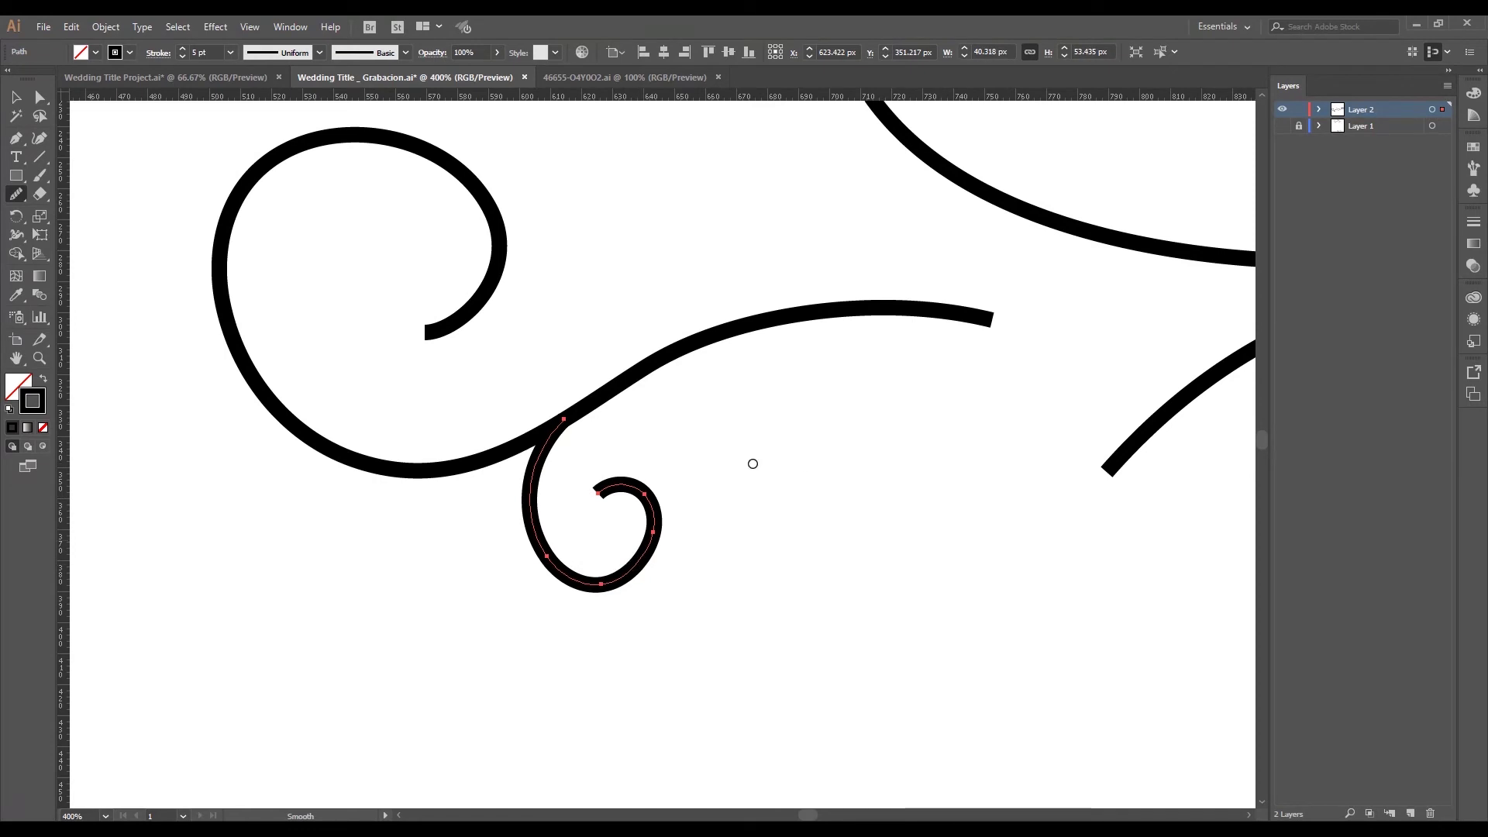
key("ctrl+shift+a")
key("z")
left_click(806, 477, "alt")
Show the pink sketch layer again and zoom in on the middle of the flourish
left_click(823, 433, "alt")
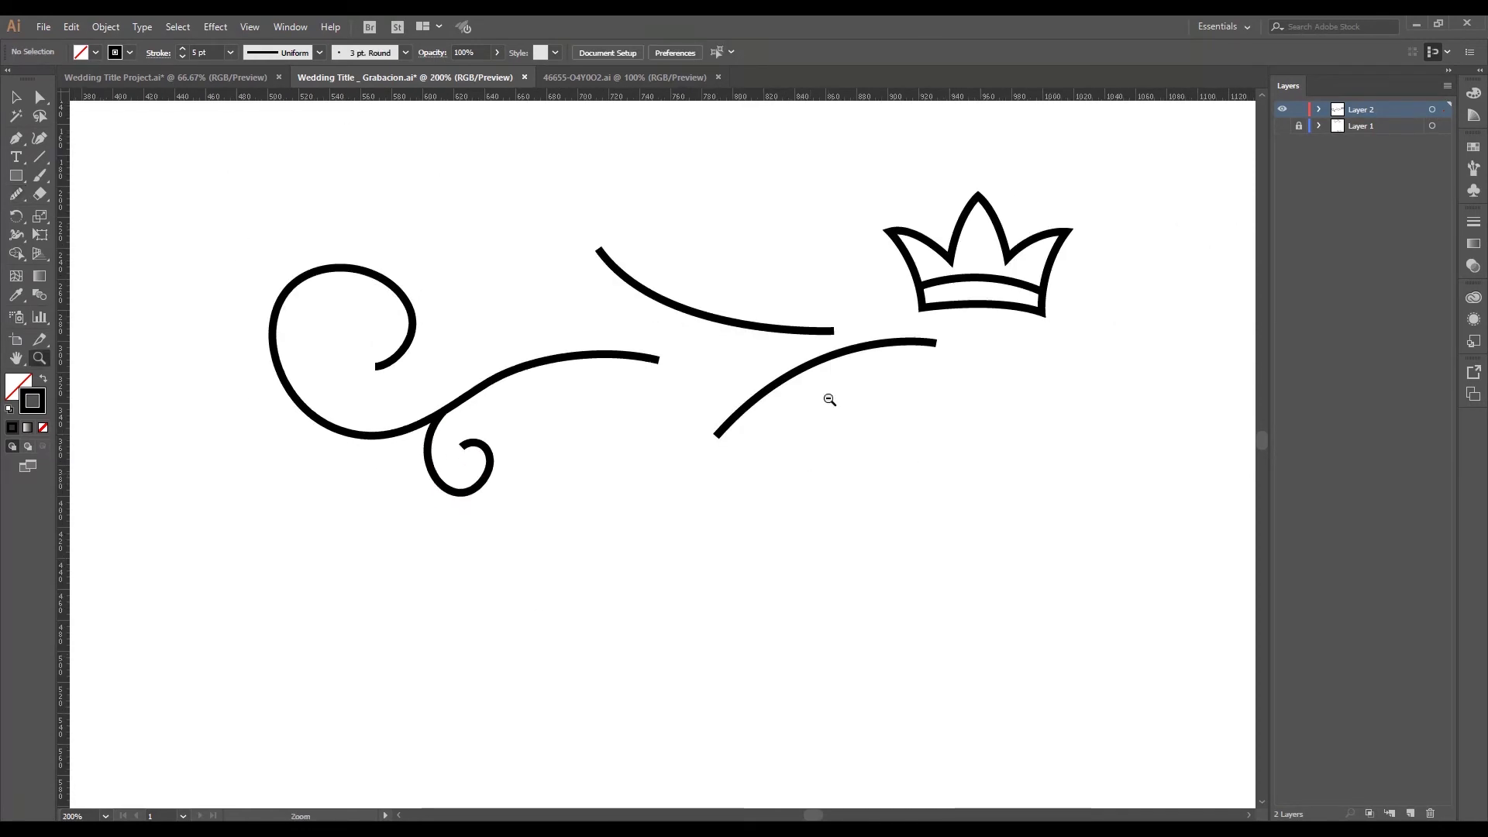
left_click(829, 387, "alt")
left_click(1282, 124)
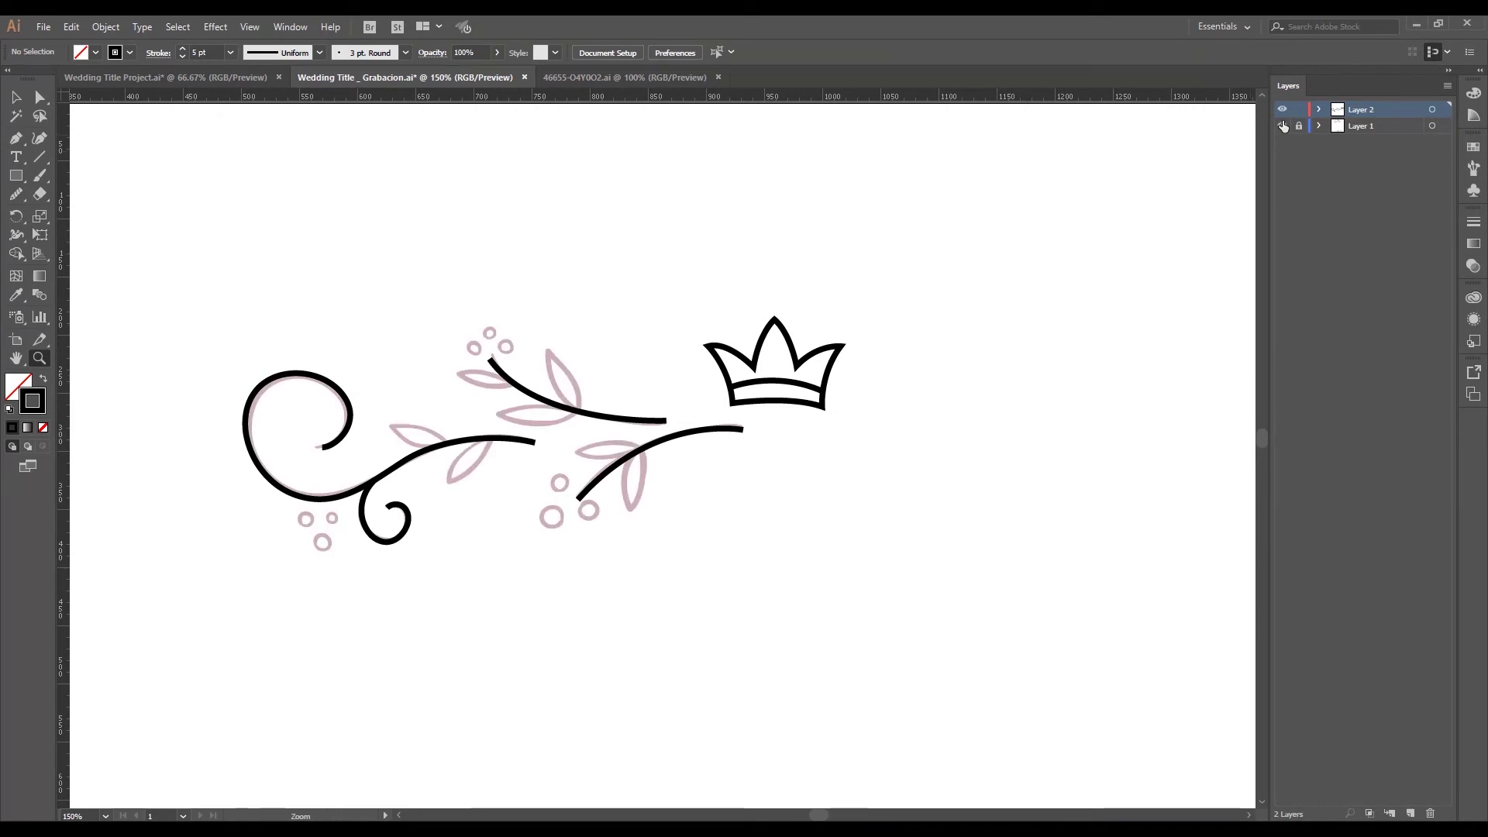
left_click(620, 428)
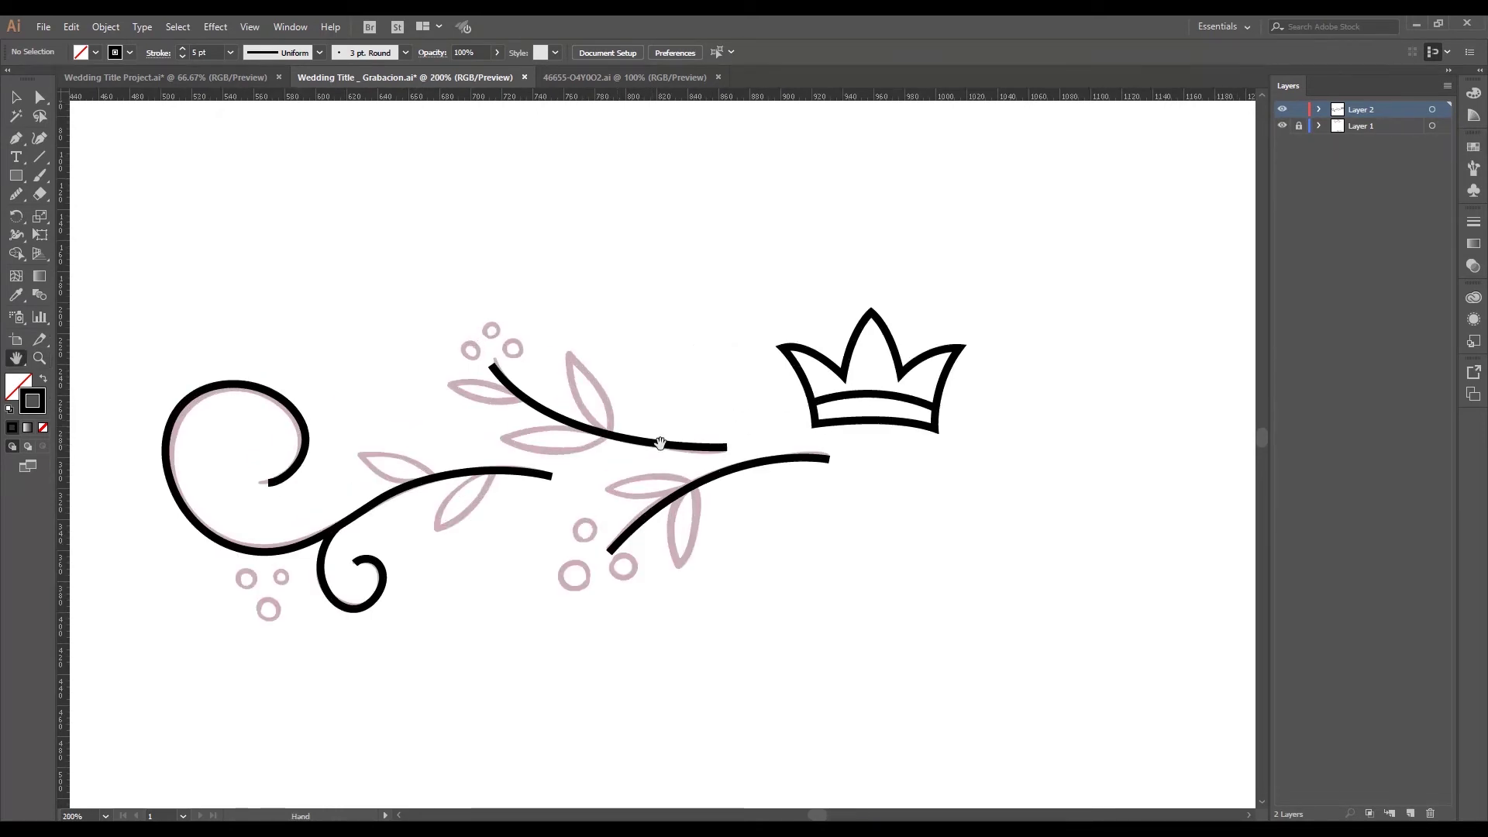
left_click_drag(658, 442, 702, 391)
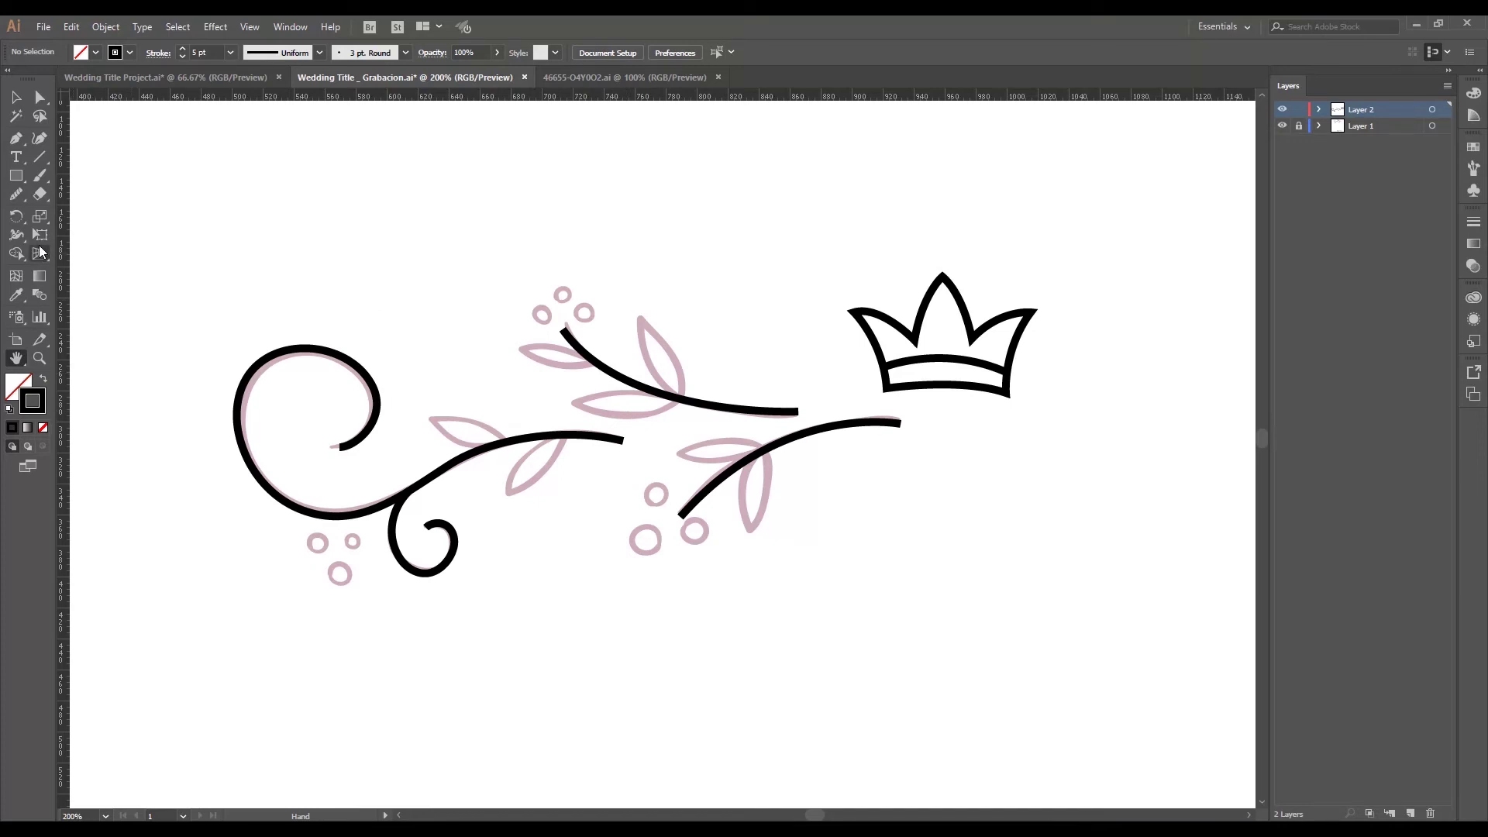
Draw the leaf hanging down from the lower right branch with the Pen tool
left_click(14, 143)
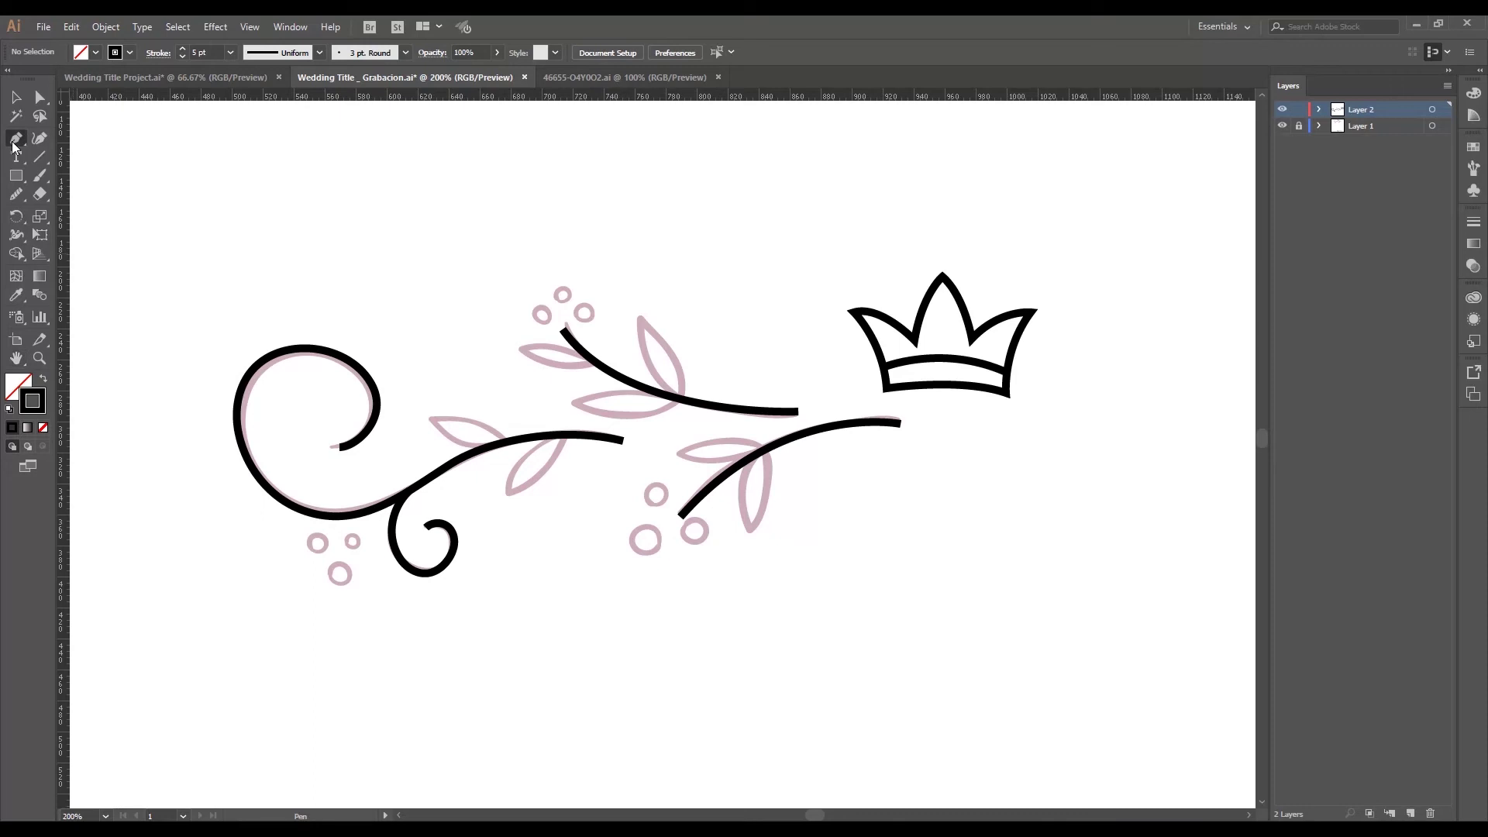
left_click(767, 450)
left_click_drag(751, 534, 720, 565)
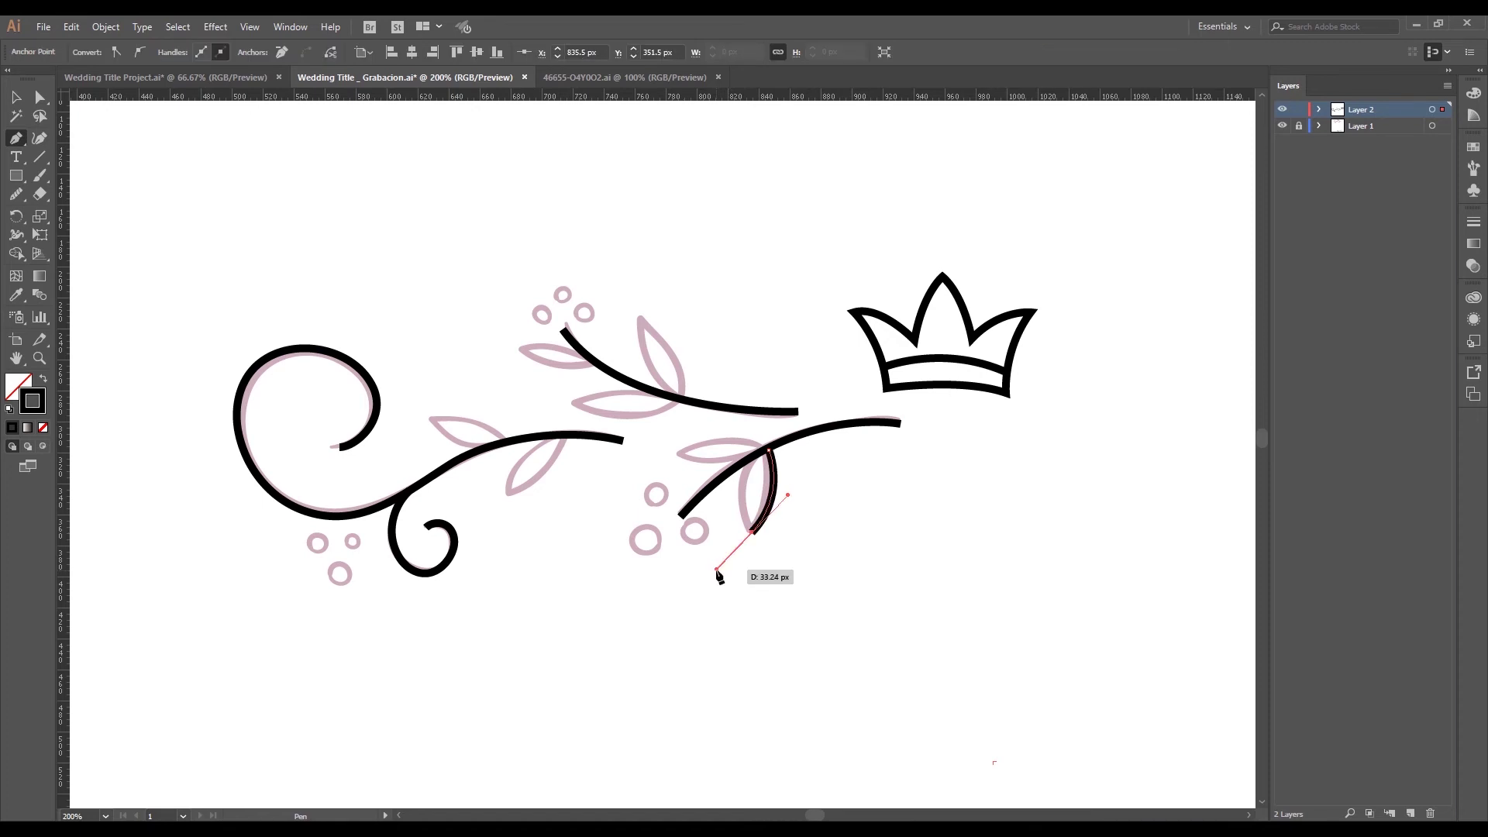
left_click(751, 531)
left_click(757, 460)
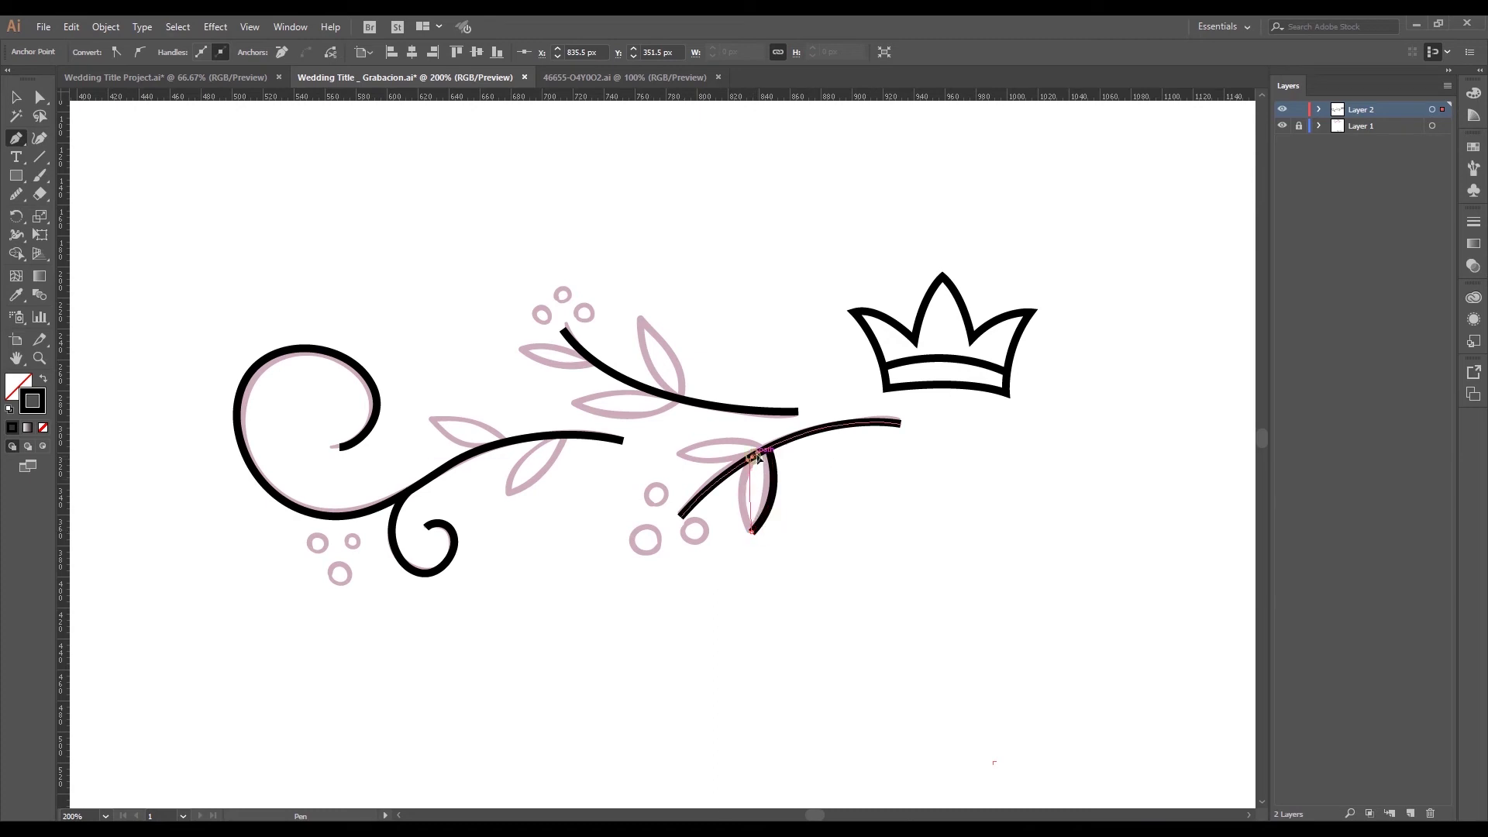
mouse_move(757, 457)
left_mouse_down()
mouse_move(787, 405)
mouse_move(774, 492)
mouse_move(778, 414)
left_mouse_up()
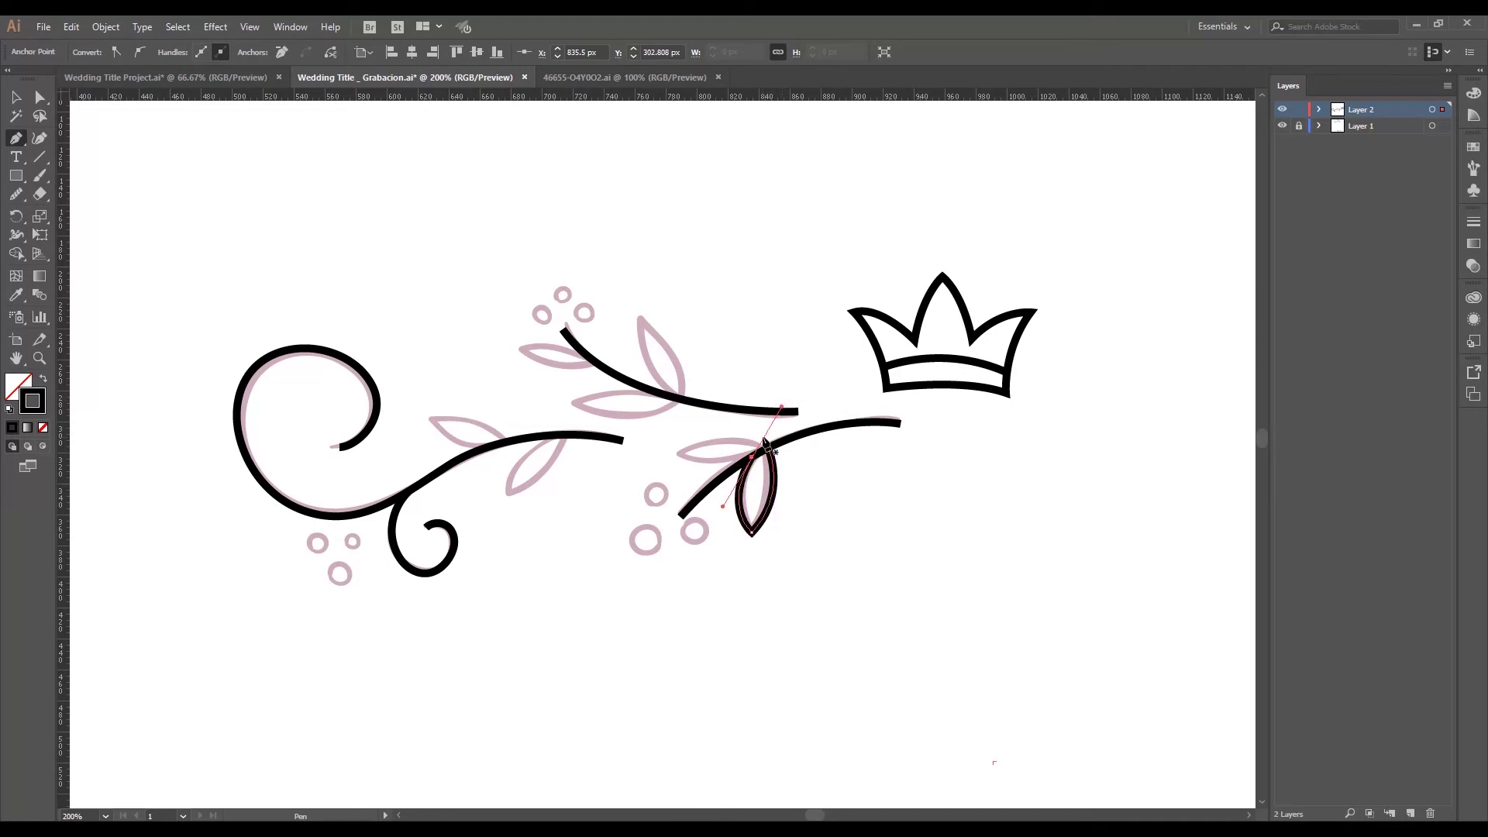
key("z")
left_click(774, 461)
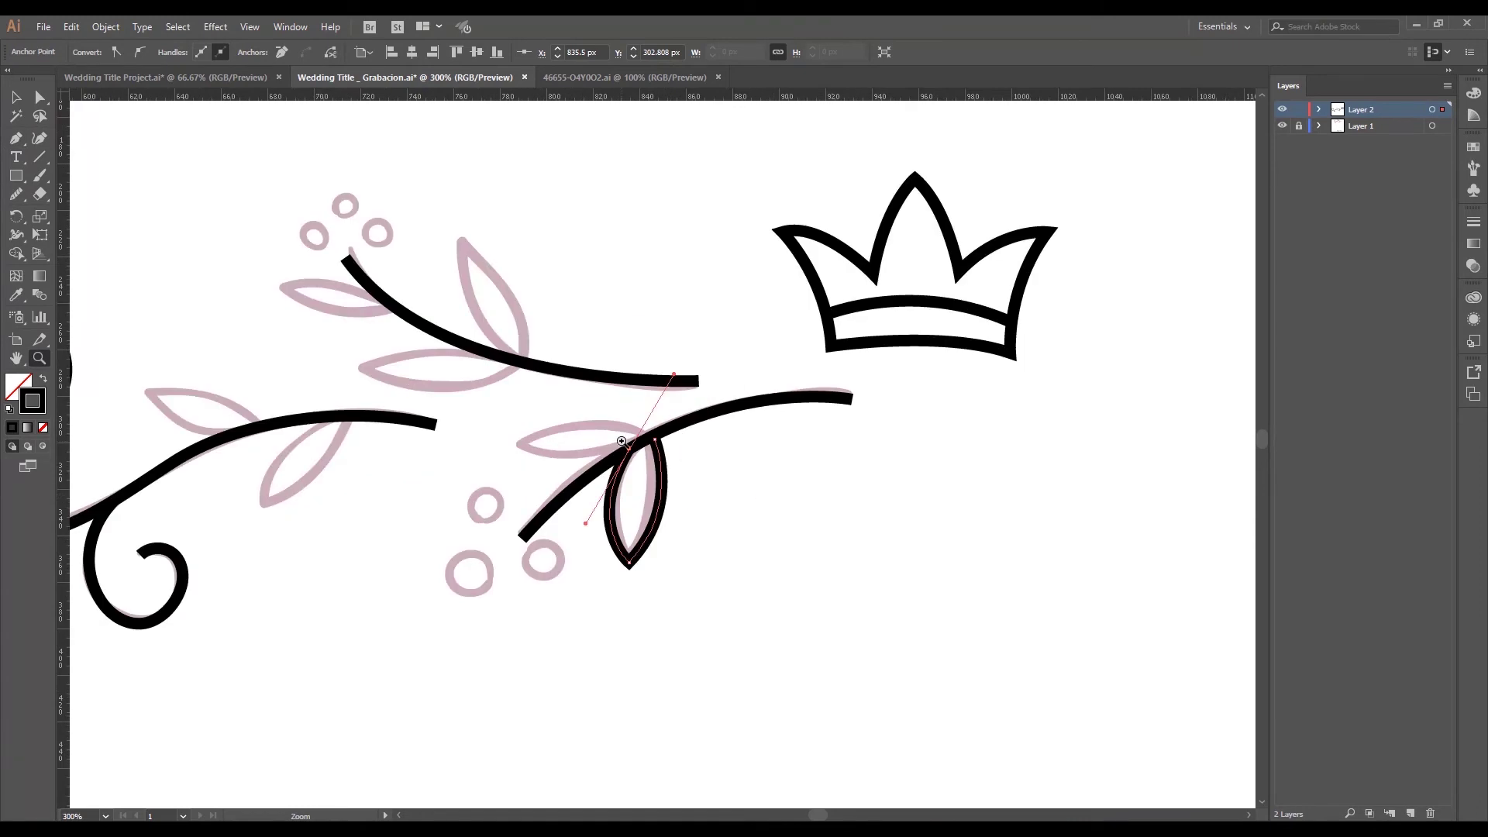
Draw the left-pointing leaf from the stem anchor back to the branch, then deselect
key("v")
key("p")
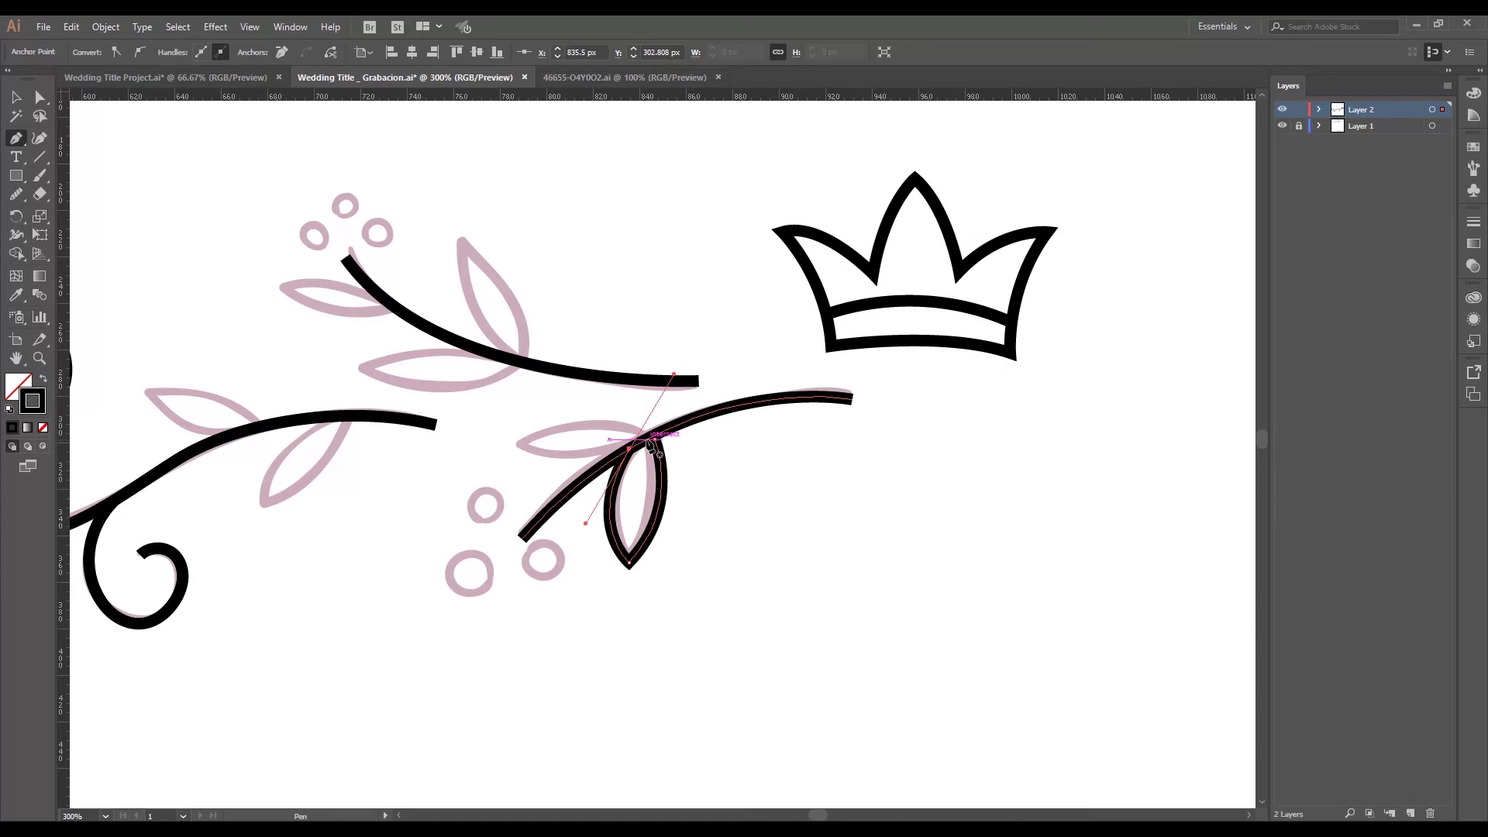
key("minus")
key("p")
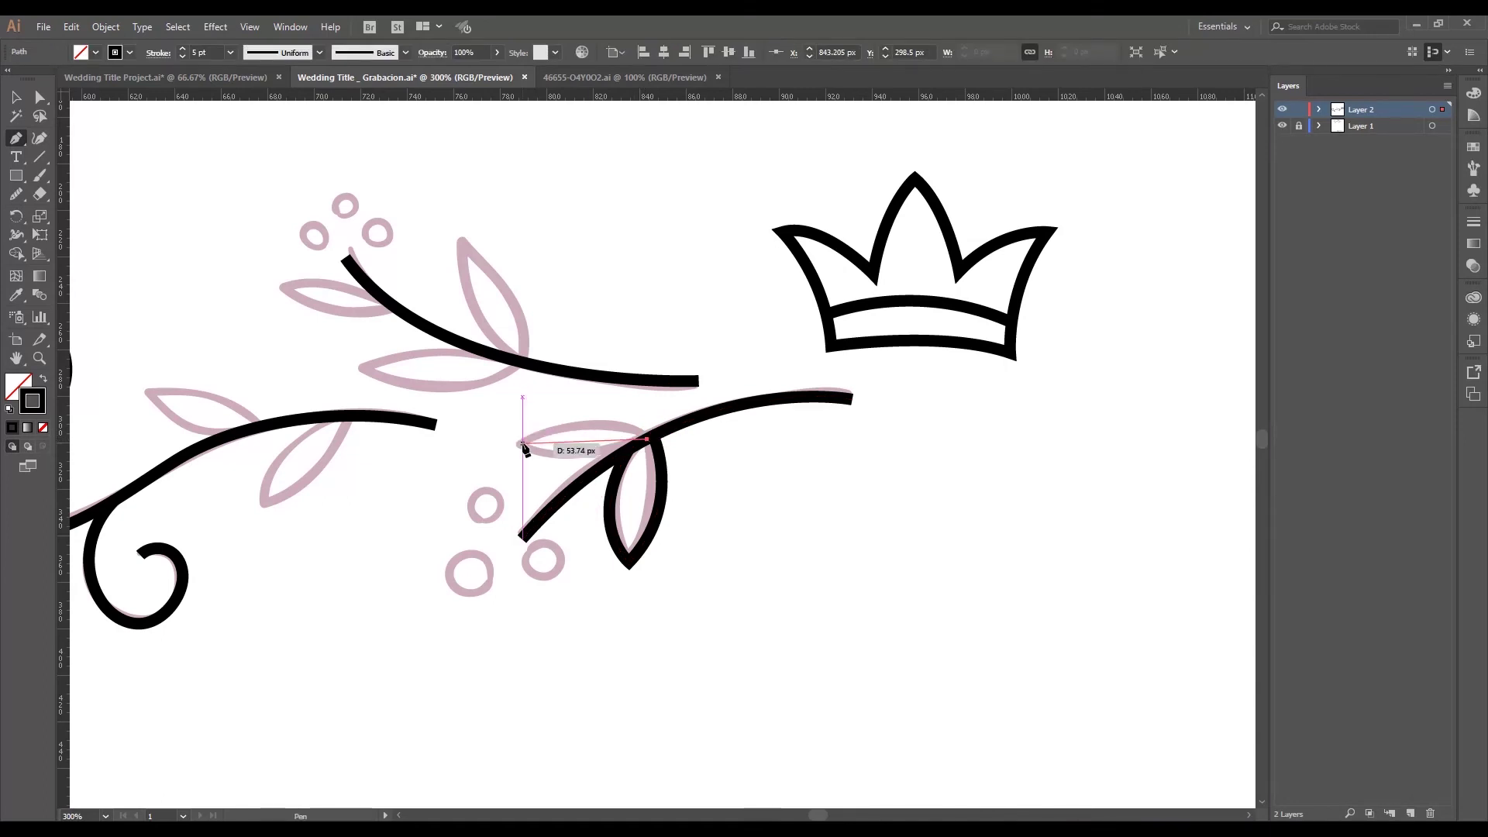
left_click_drag(522, 439, 447, 483)
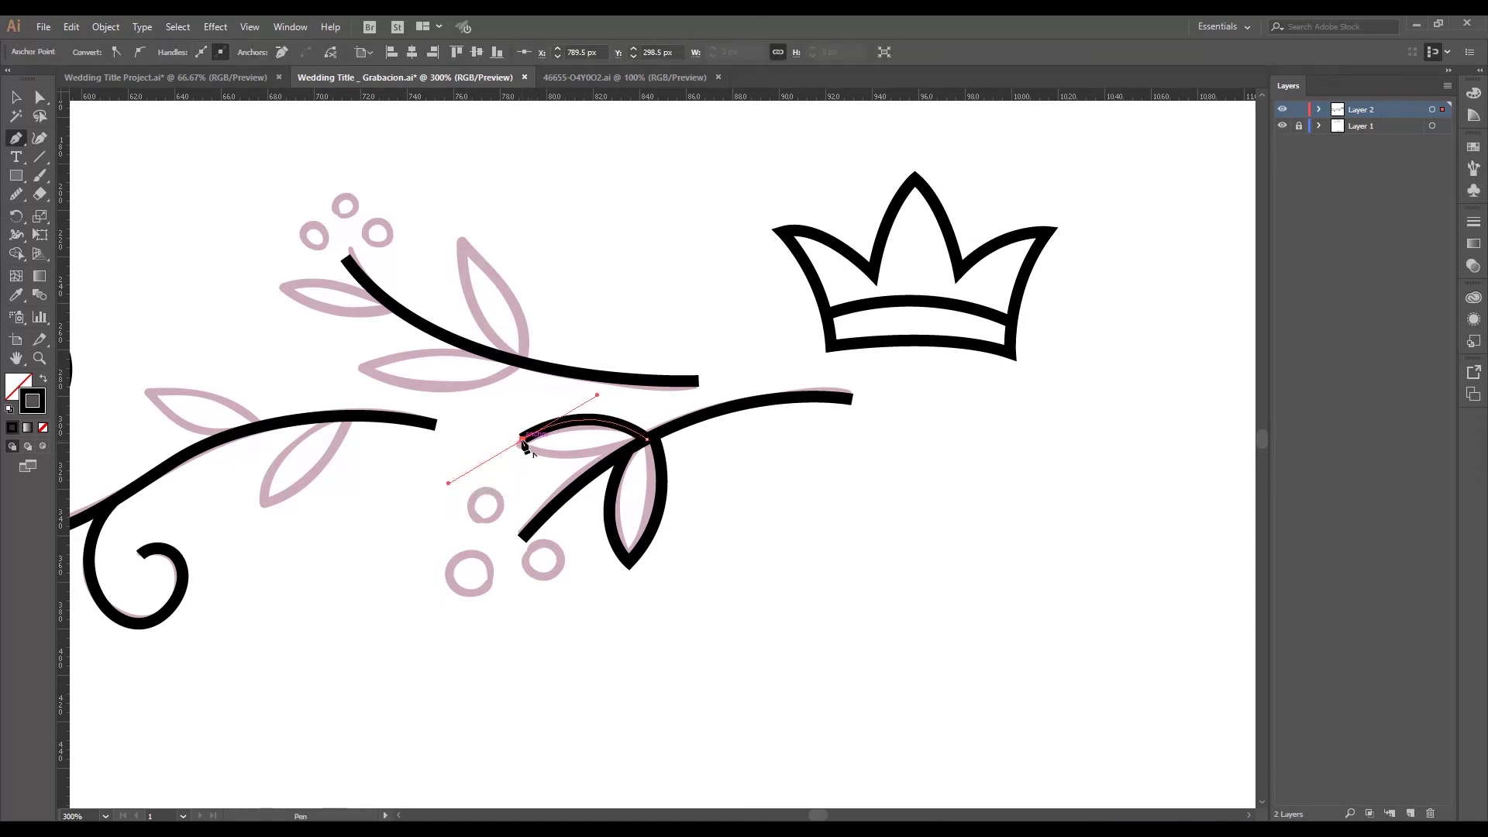
left_click(522, 441)
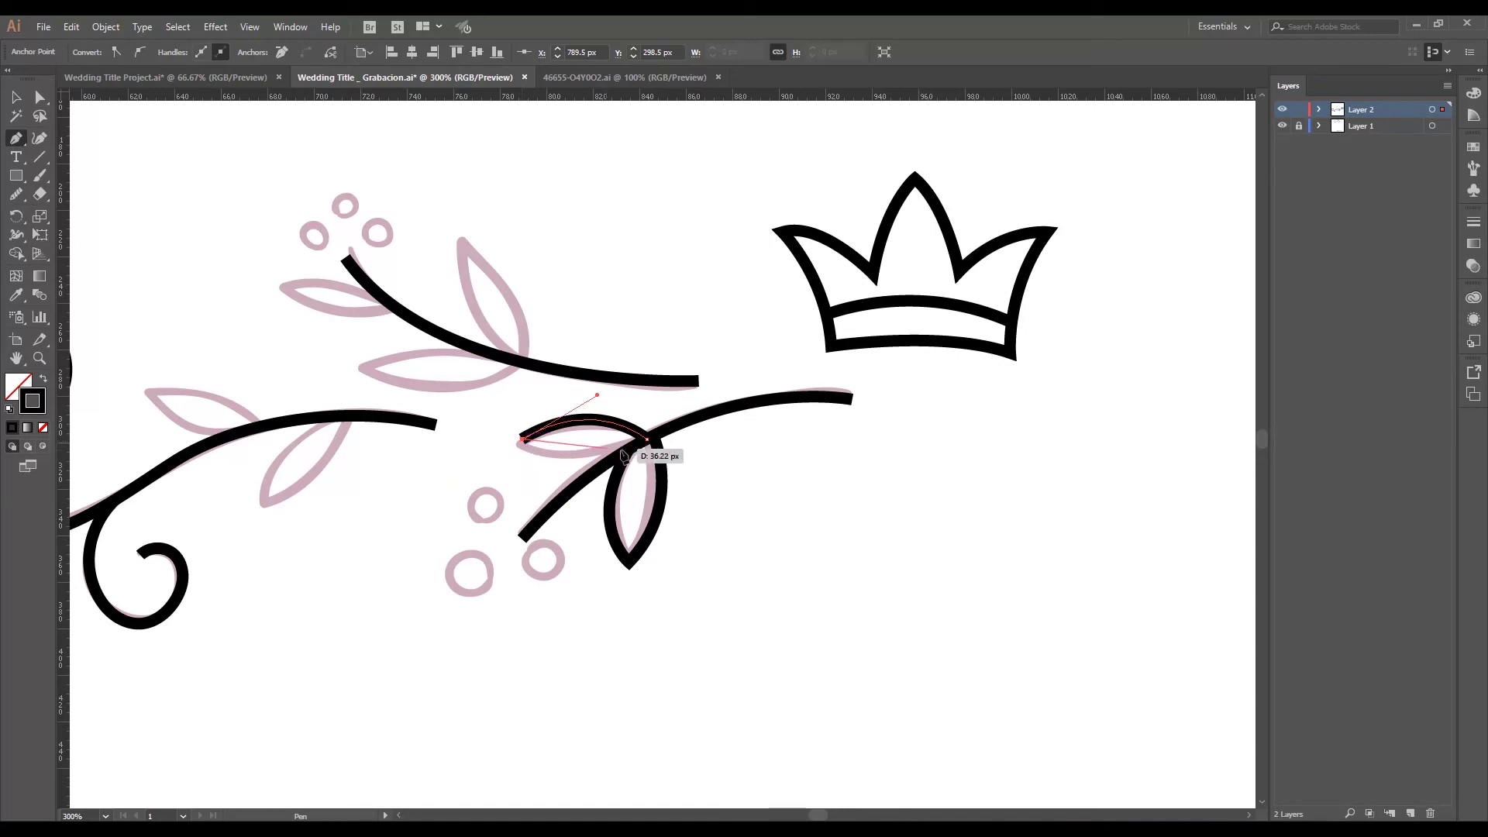
left_click_drag(623, 458, 712, 449)
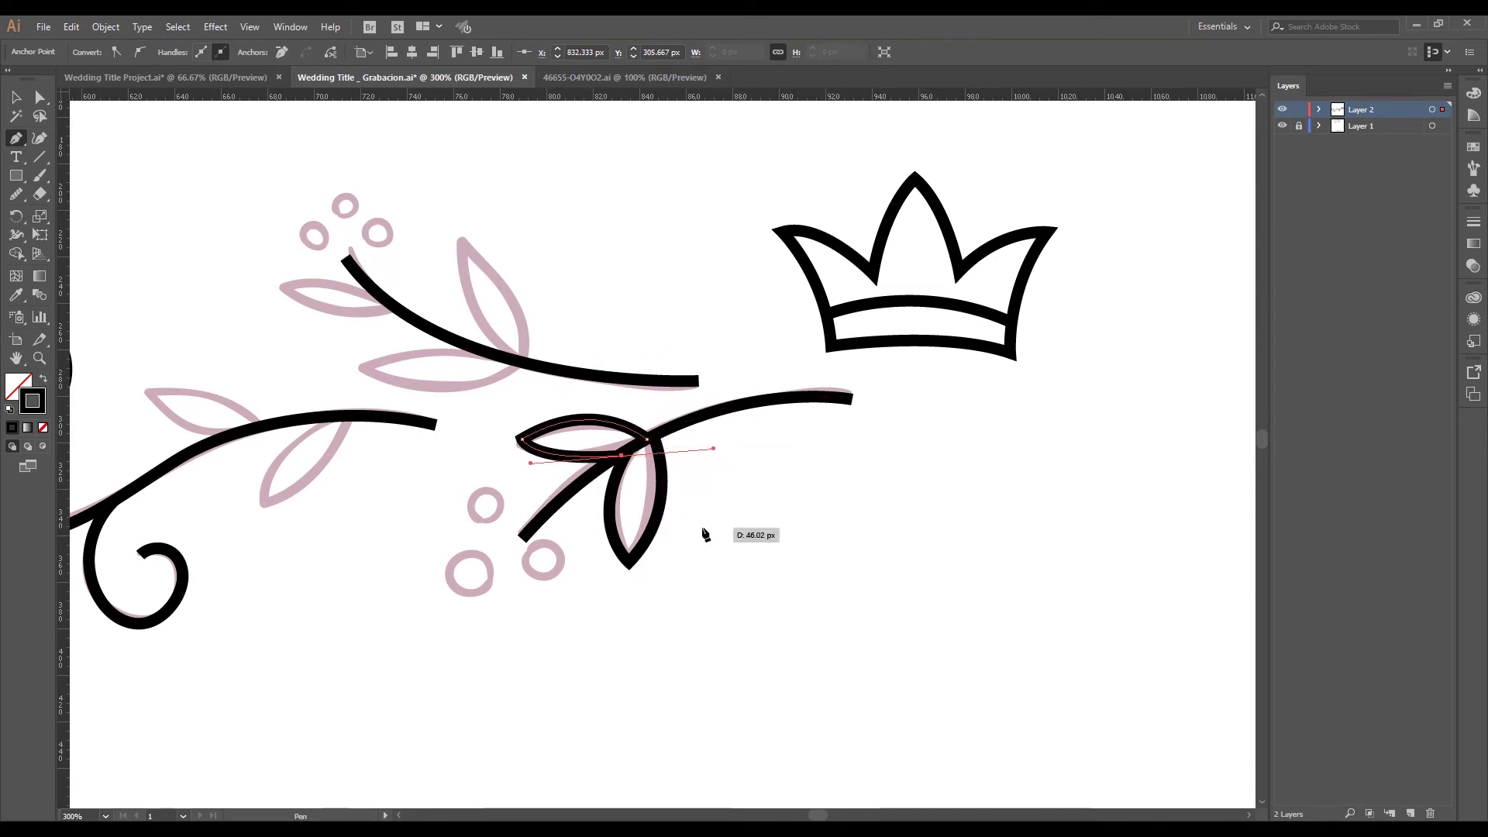
key("v")
left_click(778, 508)
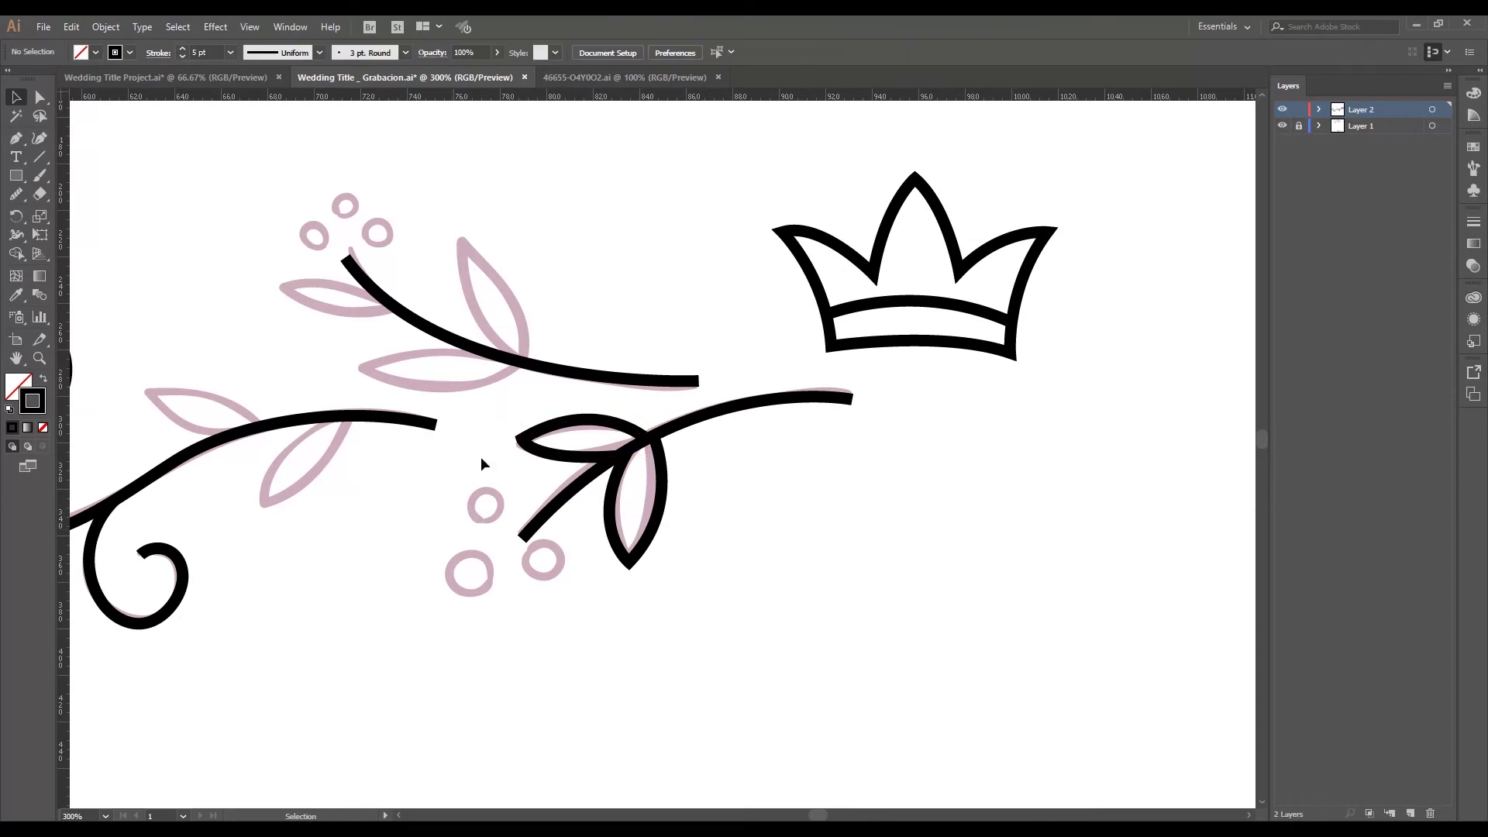
Pan the view across the ornament toward the crown
left_click_drag(721, 470, 779, 472)
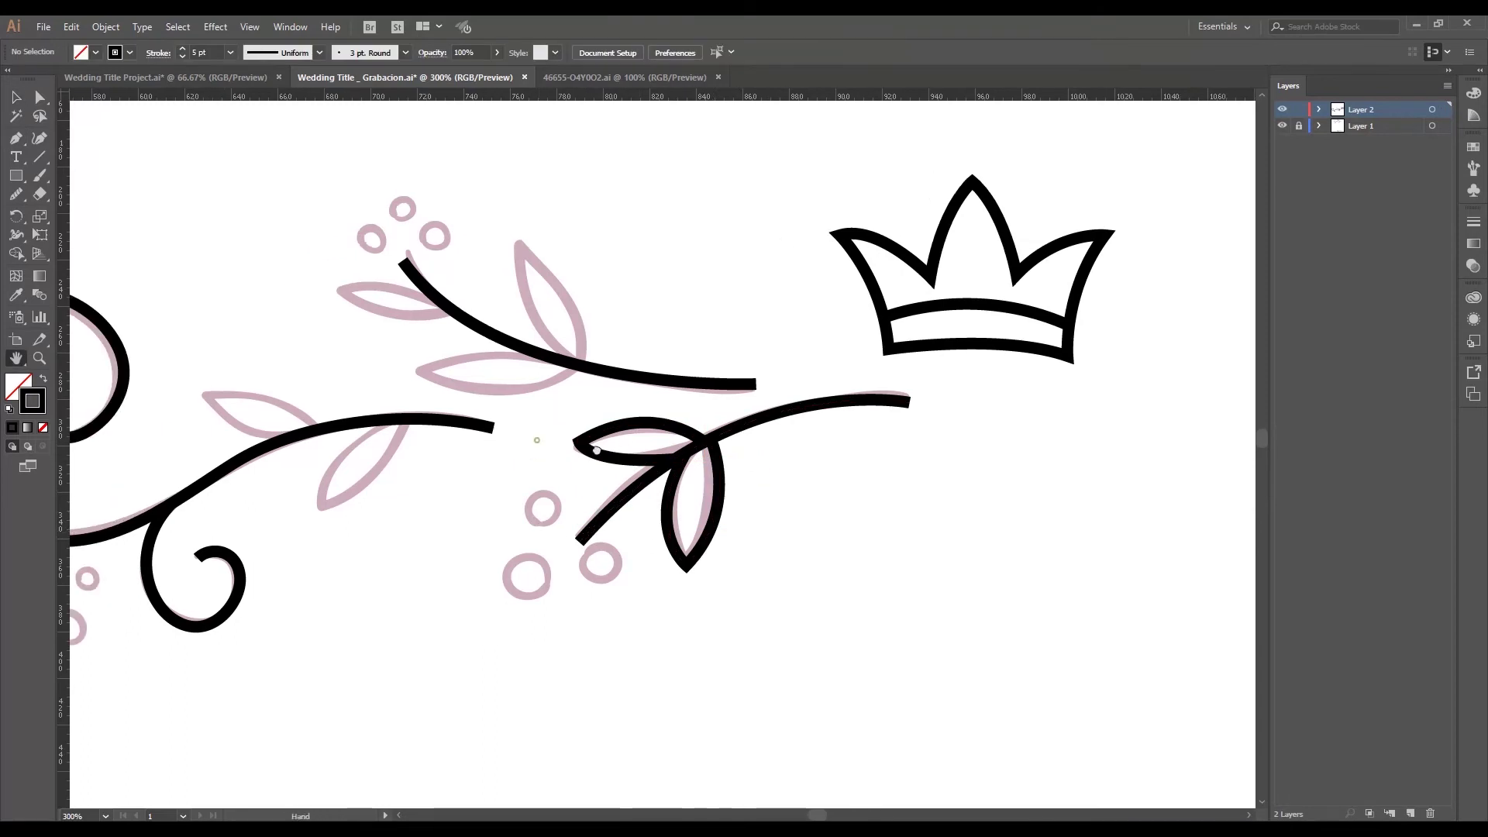
left_click_drag(555, 404, 691, 456)
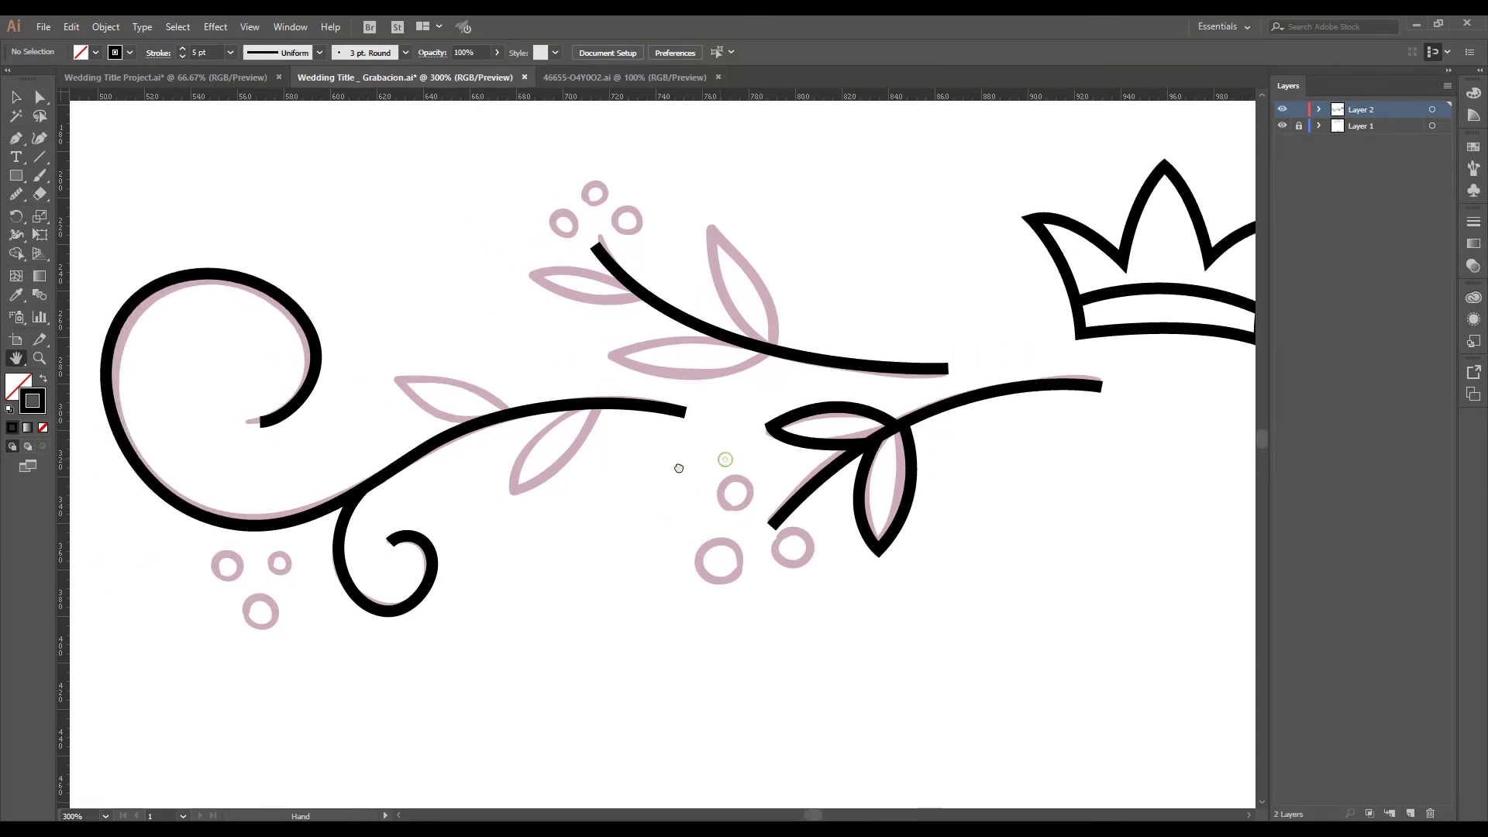
scroll(737, 511, "down", 3)
scroll(773, 350, "up", 2)
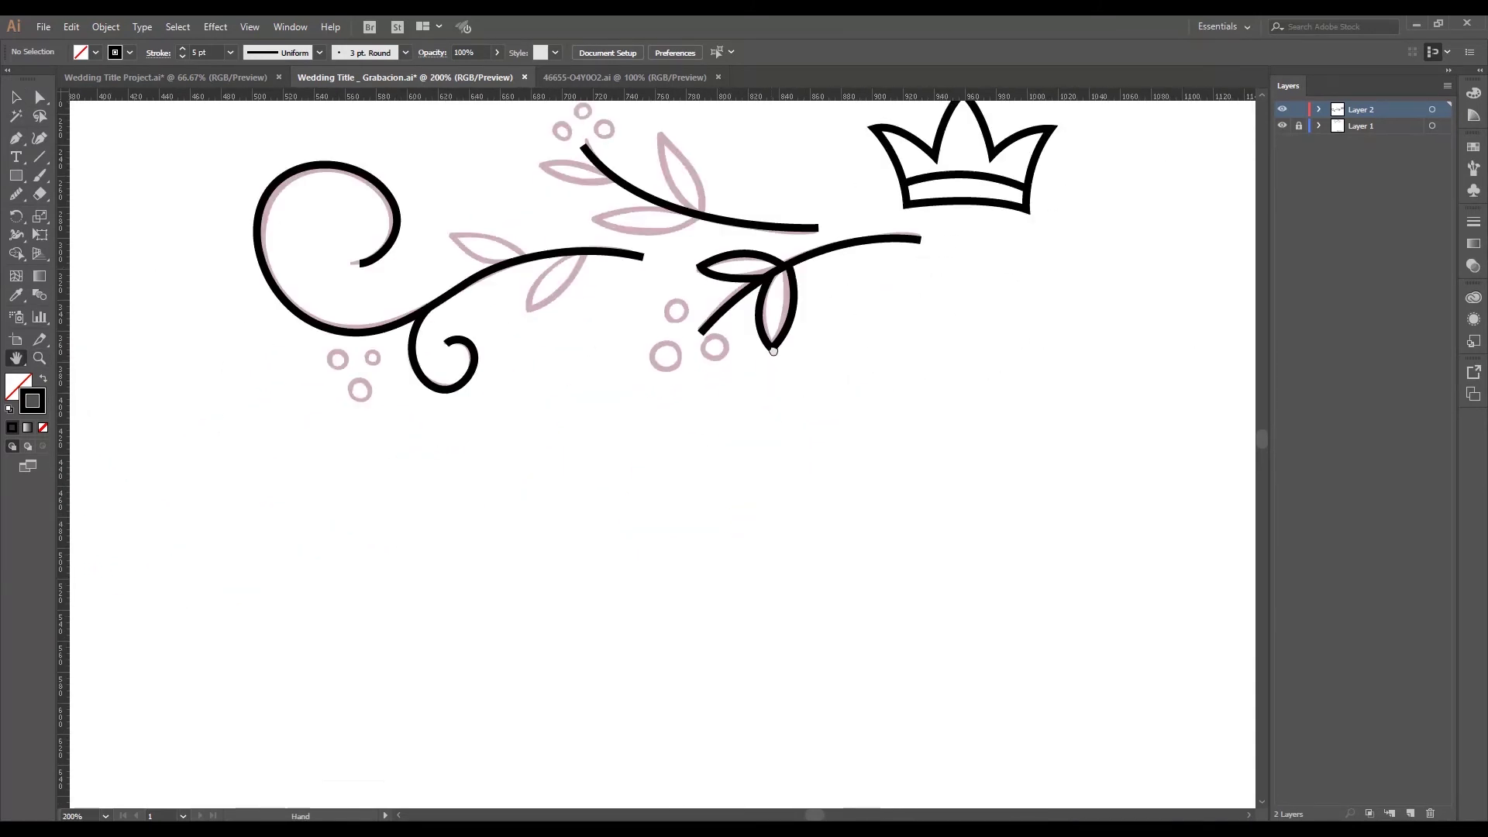
scroll(753, 528, "down", 2)
scroll(667, 441, "up", 3)
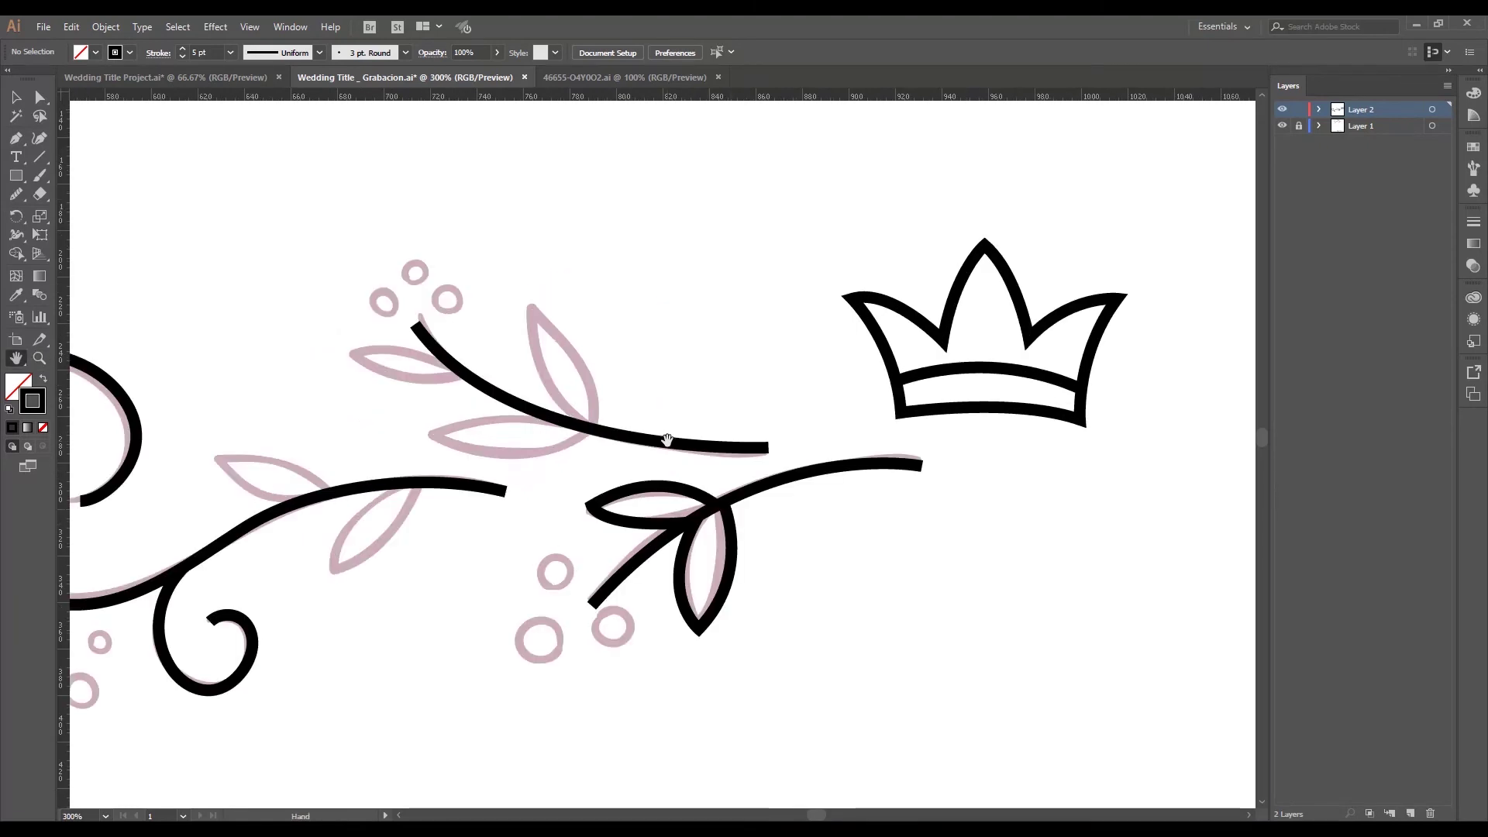
left_click_drag(659, 465, 742, 401)
key("v")
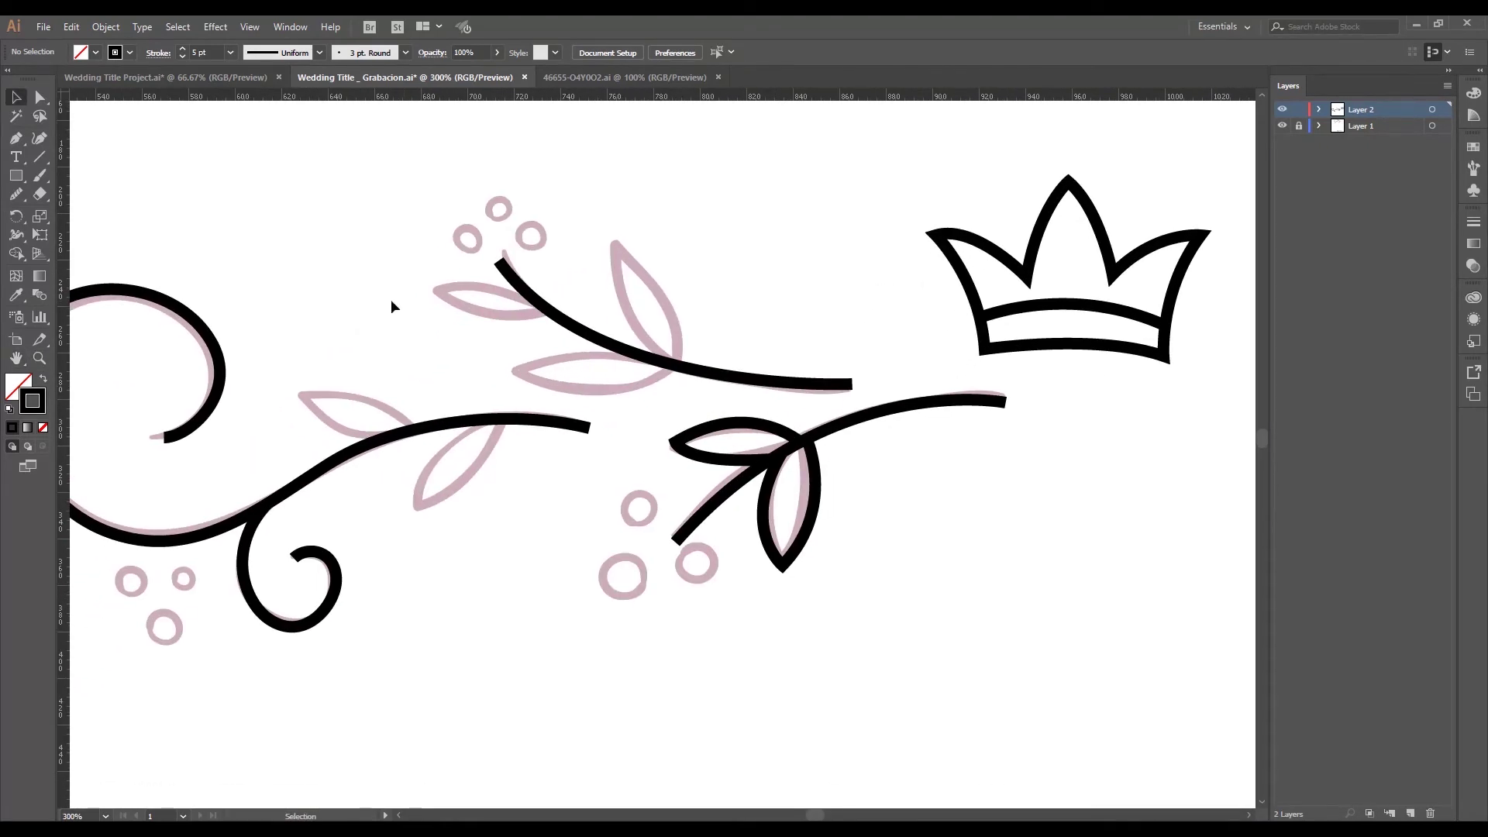
left_click(16, 176)
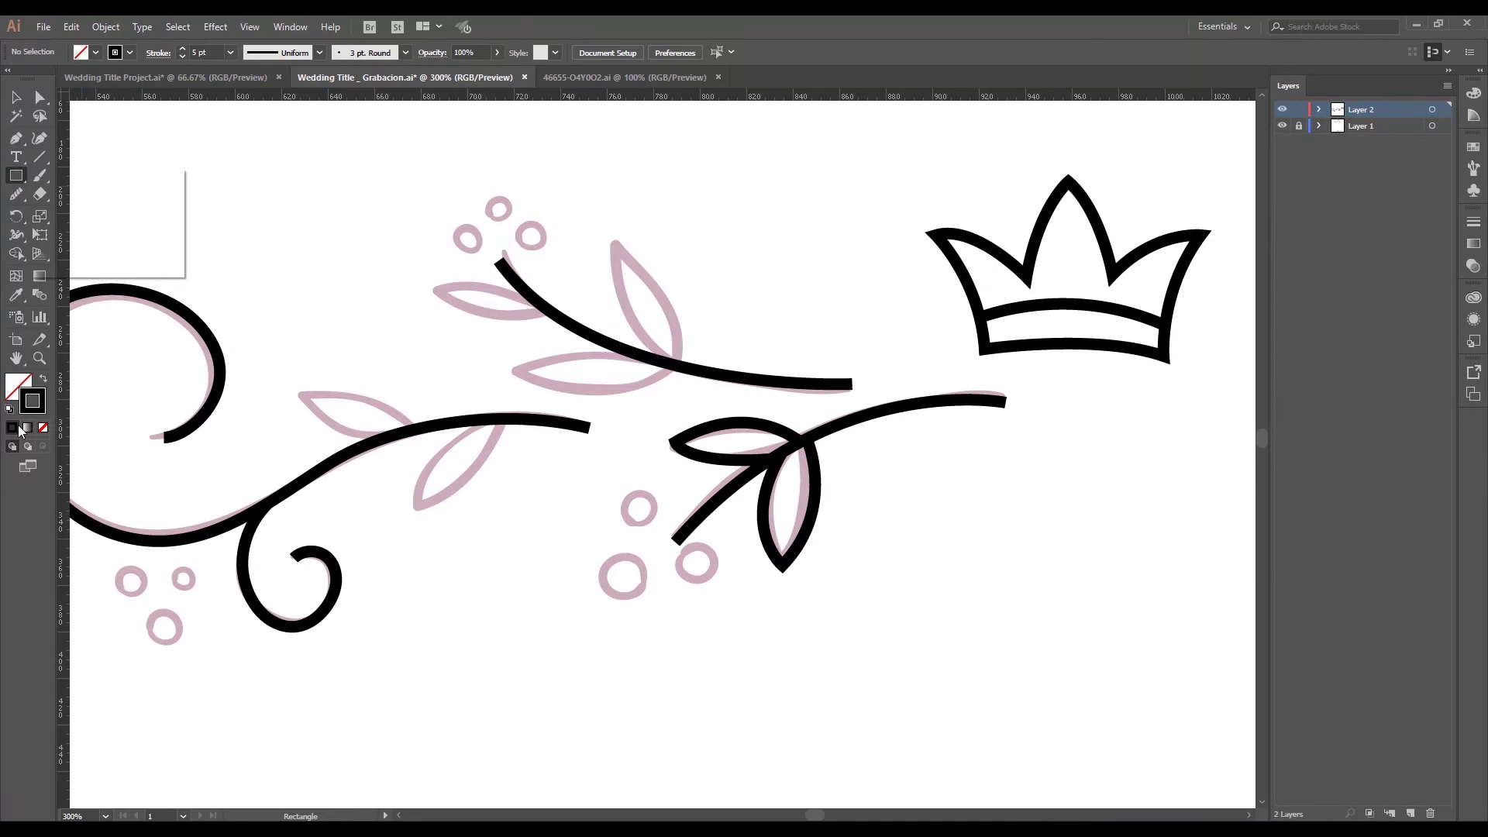
Draw solid black, no-stroke ellipse dots over the pink berries beside the branch
left_click(44, 380)
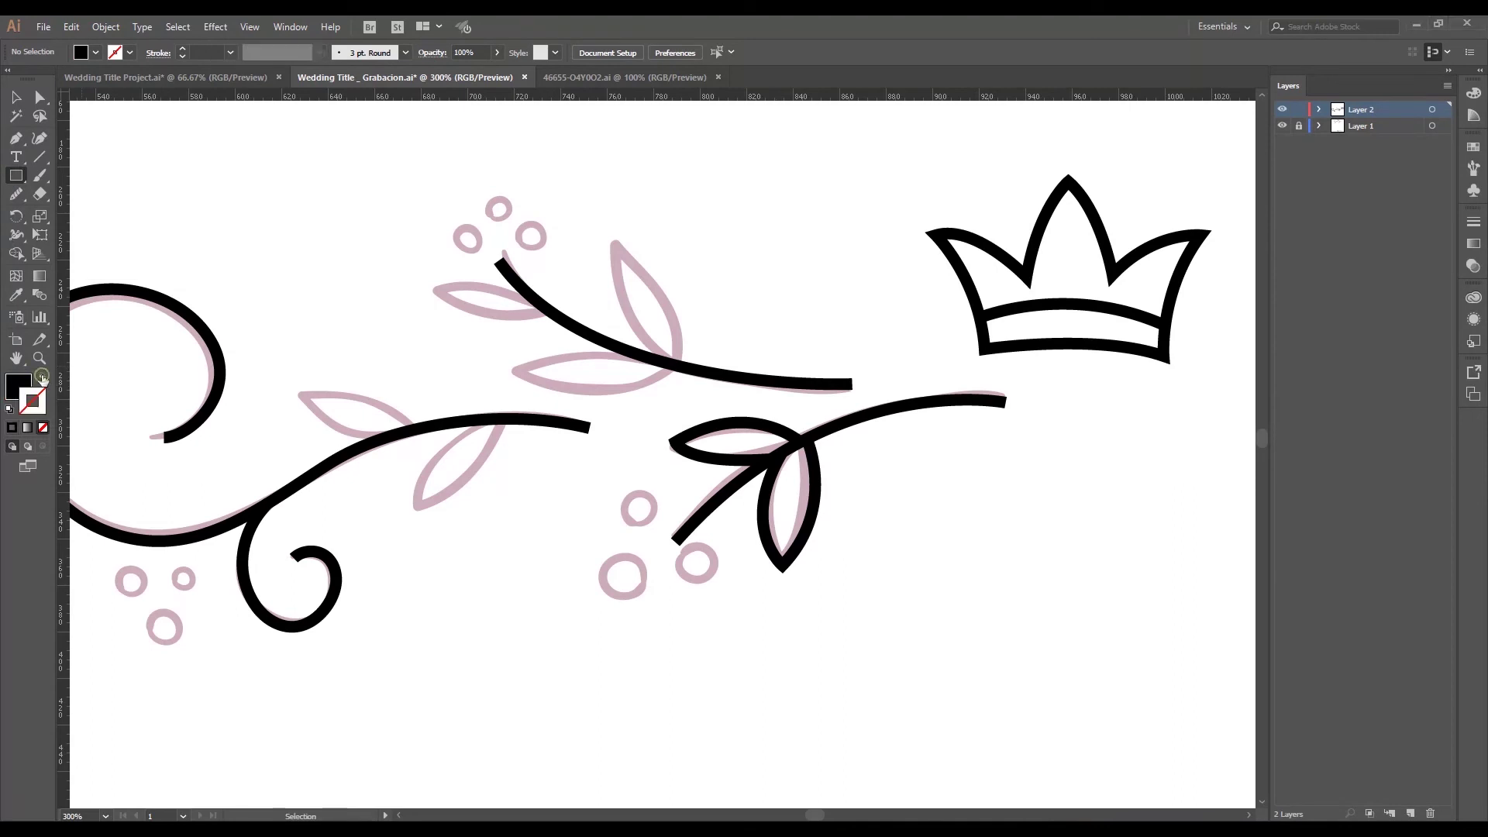
left_click(20, 179)
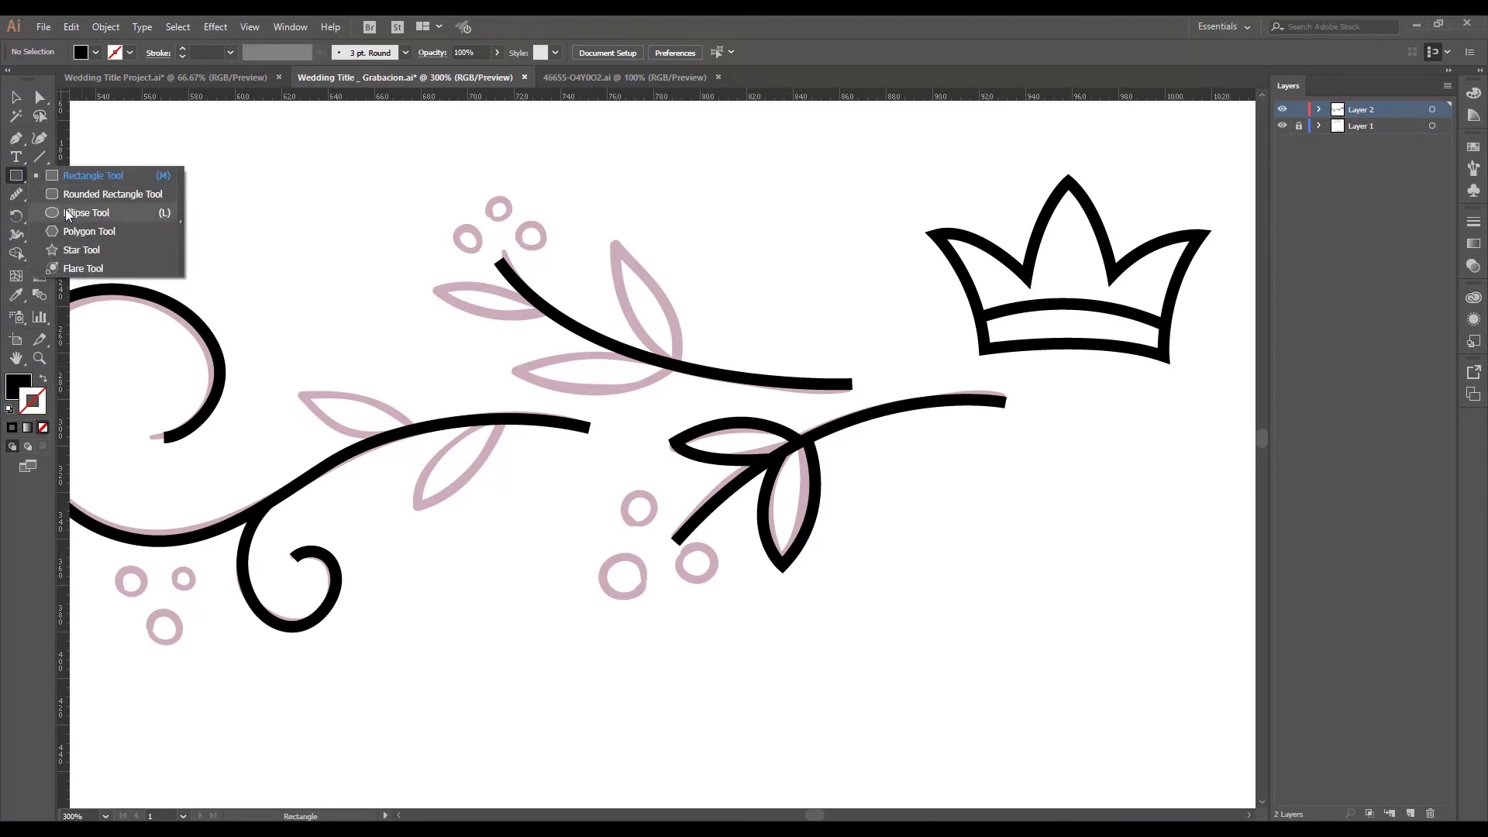
left_click(87, 212)
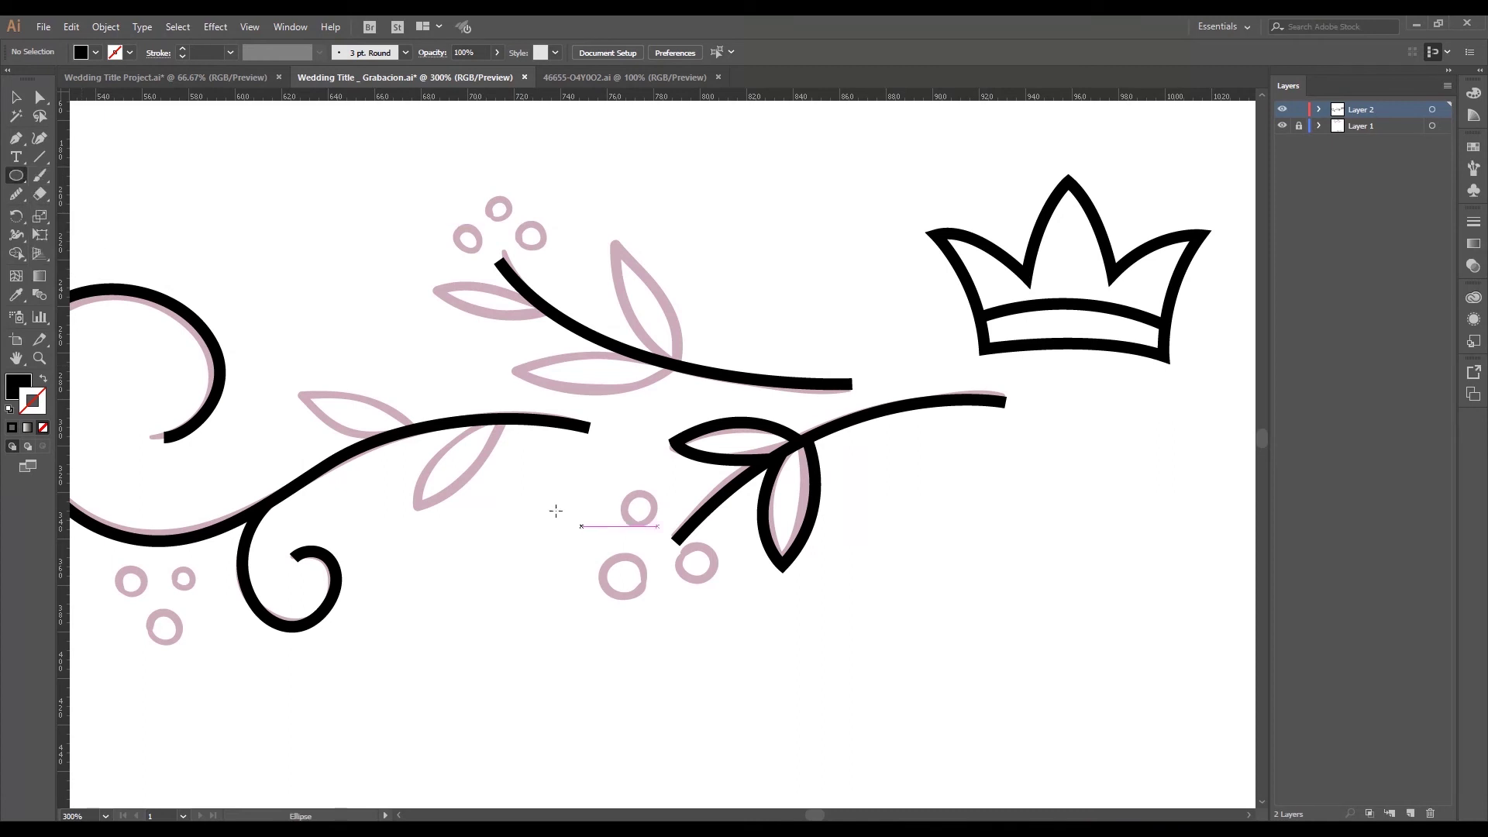
left_click_drag(640, 496, 650, 552)
left_click(20, 99)
left_click(814, 614)
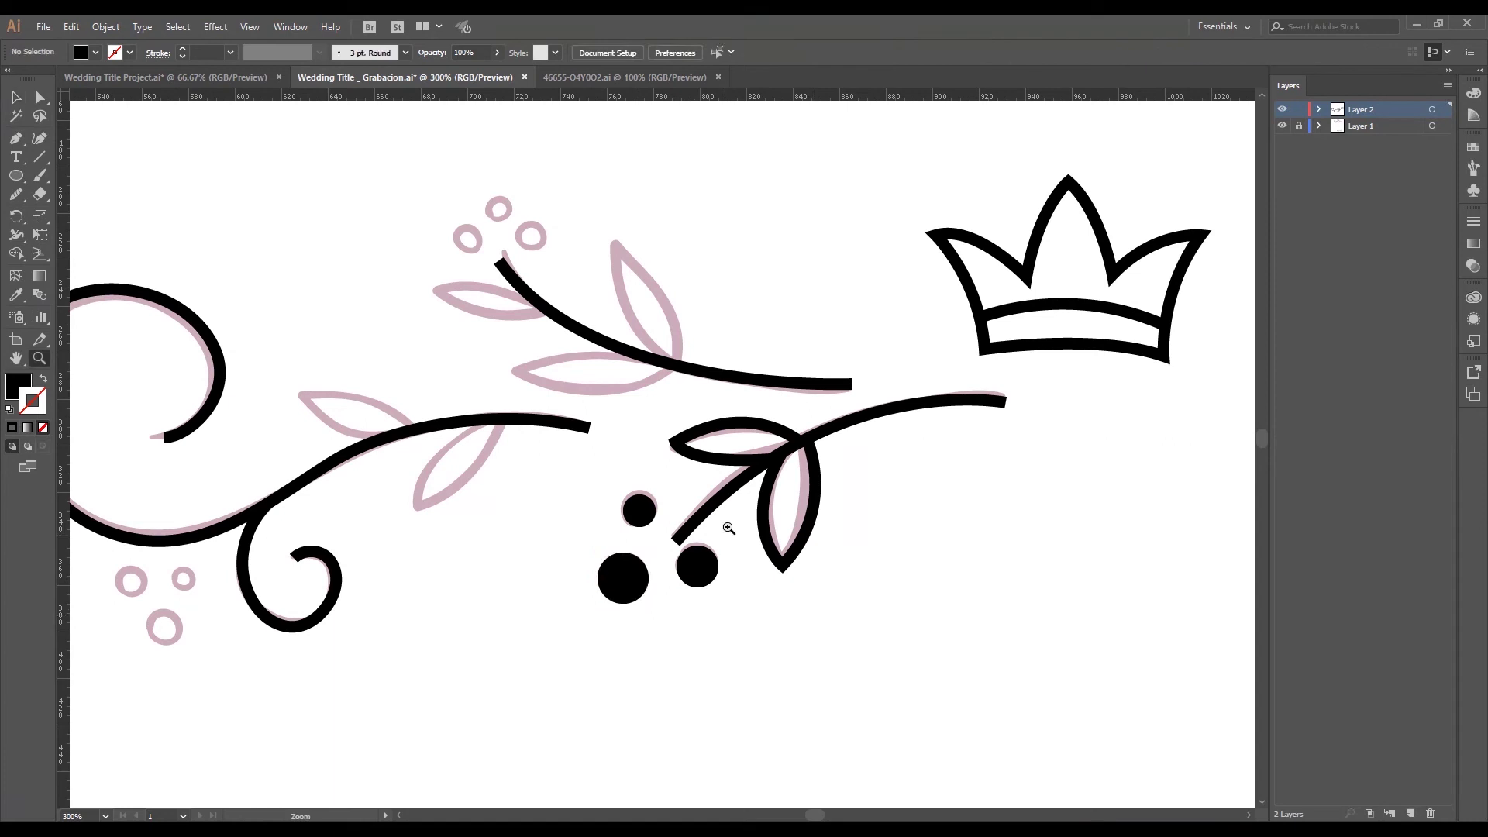
Zoom out to 100% and pan the artwork back into view
key("z")
left_click(728, 523, "alt")
left_click(728, 523, "alt")
key("h")
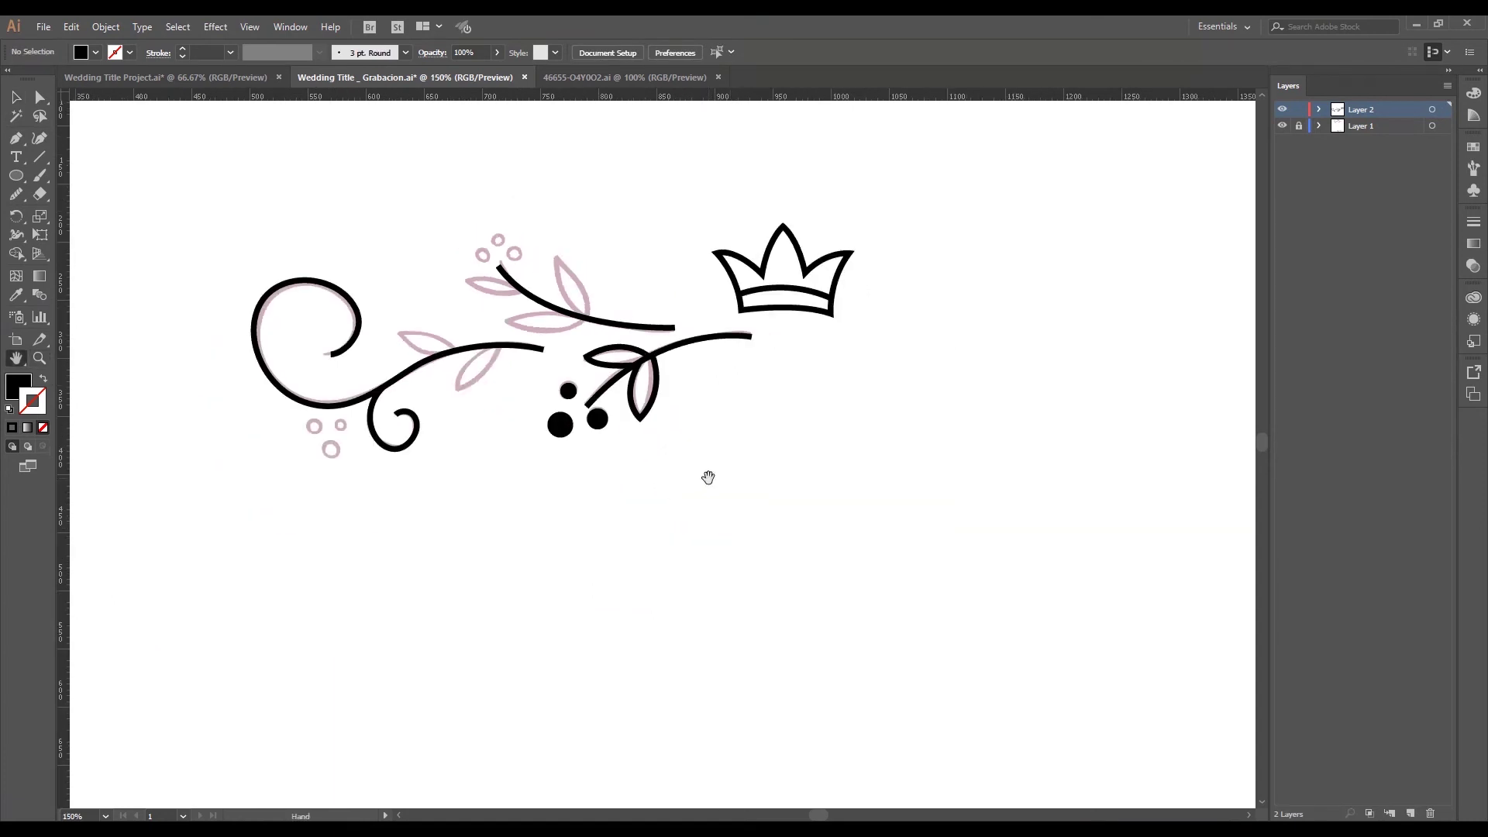
key("ctrl+minus")
left_click_drag(705, 521, 635, 481)
key("v")
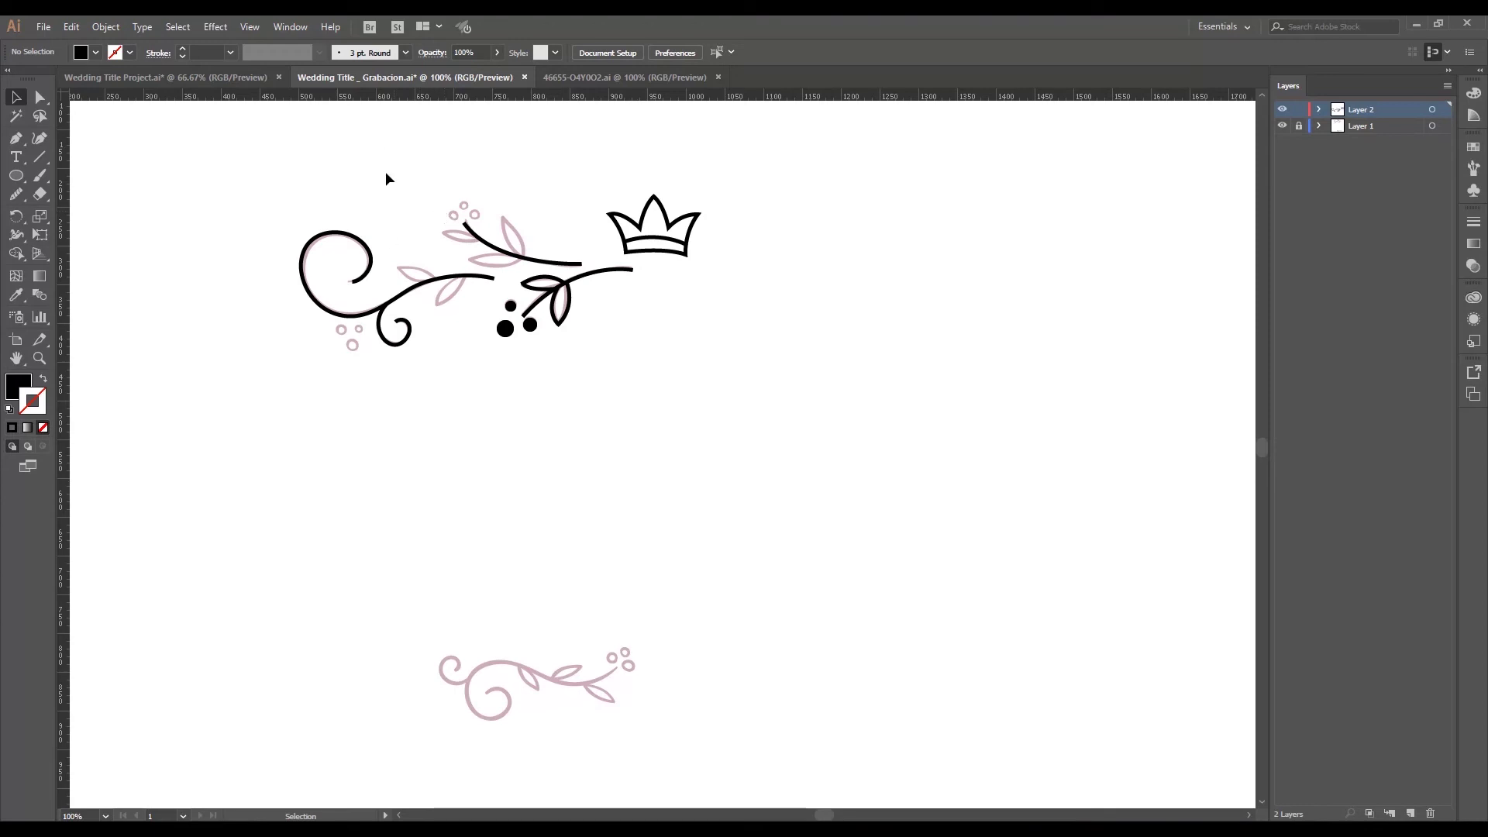
In Wedding Title Project.ai, group all ornament paths and delete the extra Layers 3–31
left_click(248, 82)
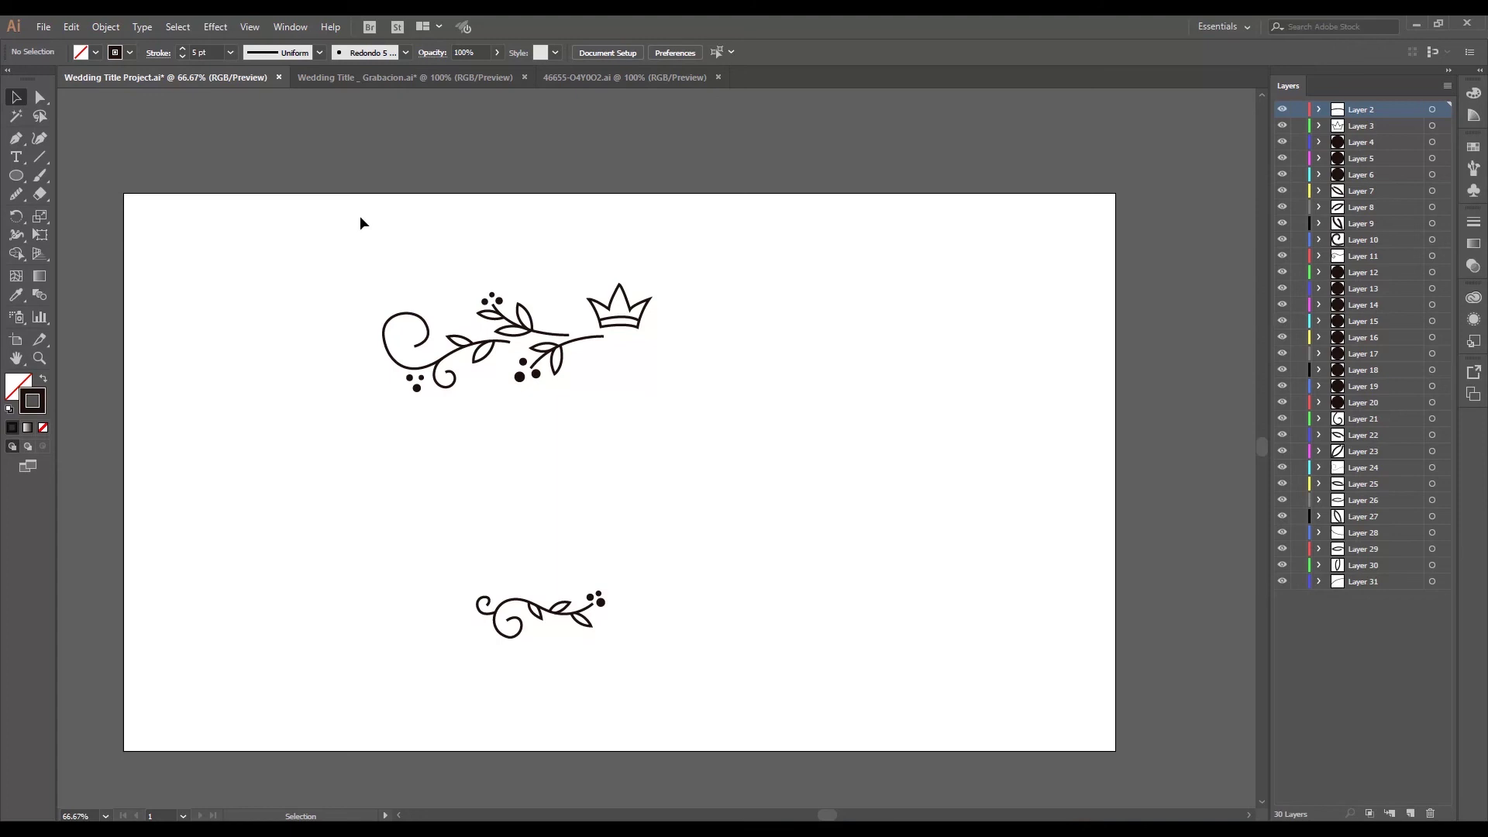
left_click_drag(360, 216, 718, 646)
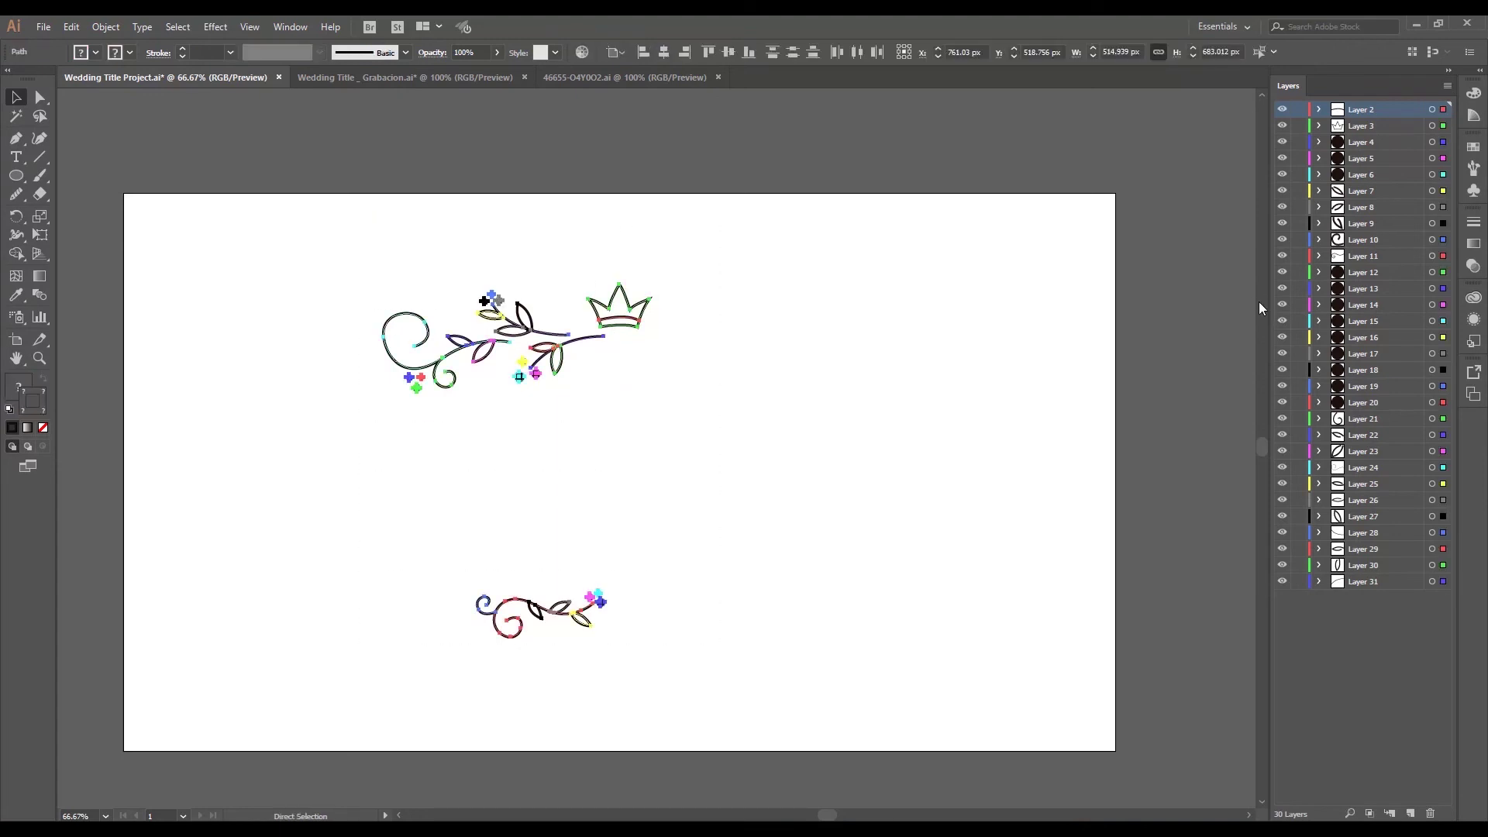
key("ctrl+g")
left_click(1398, 132)
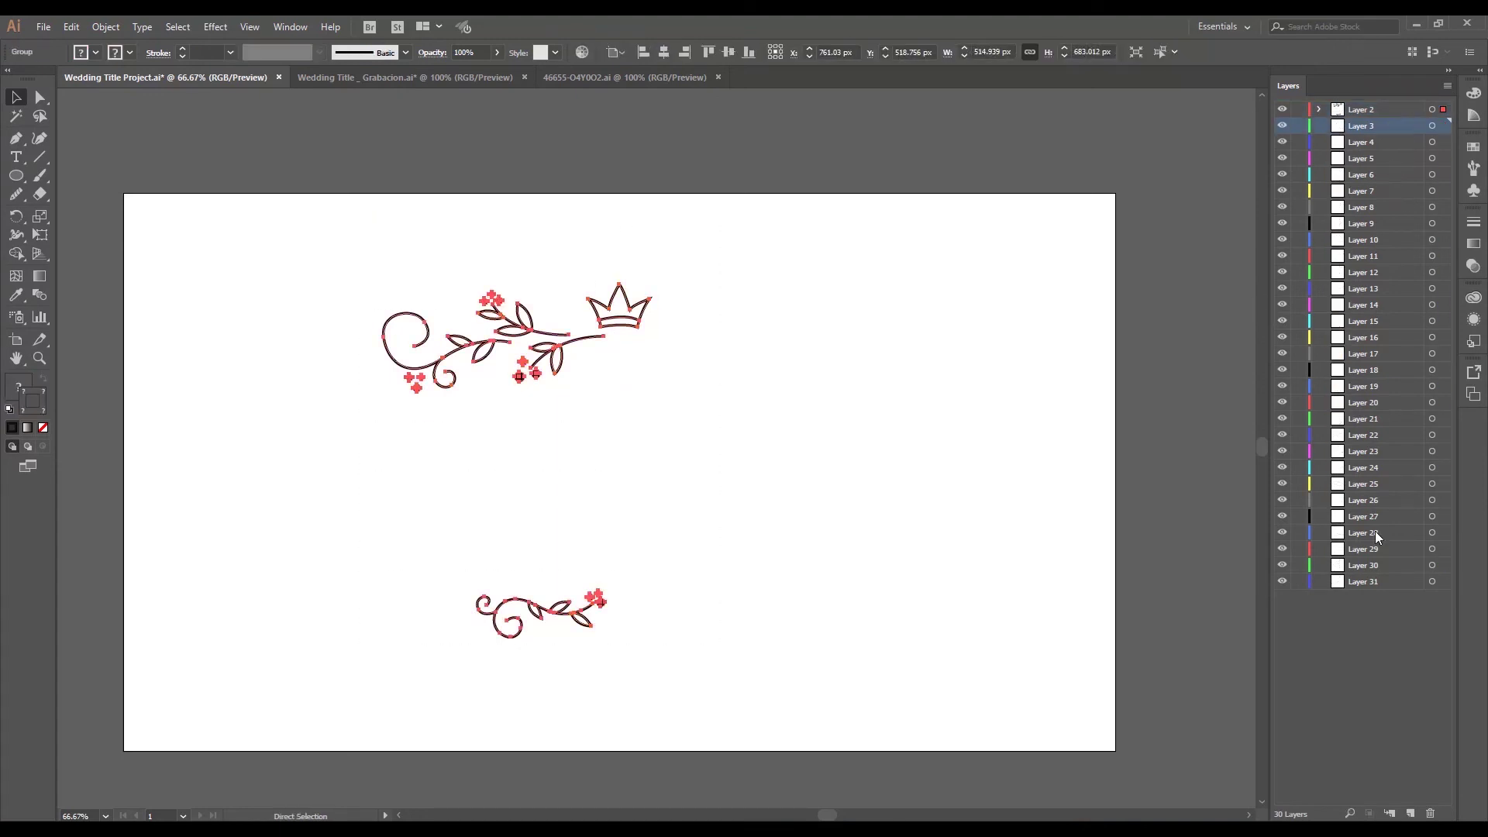
left_click(1393, 581, "shift")
left_click(1430, 814)
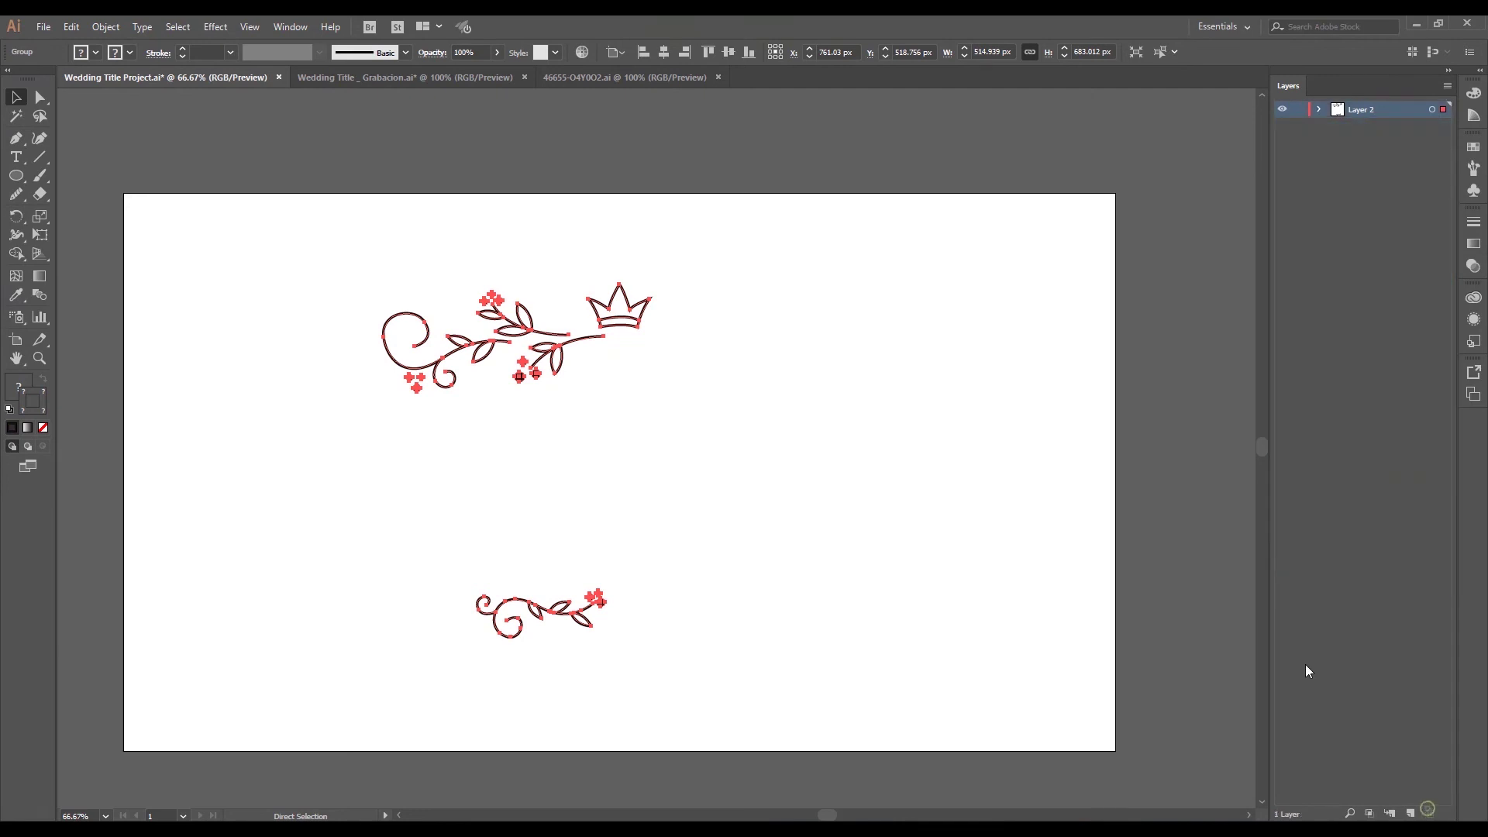
Ungroup the artwork and apply Release to Layers (Sequence) to Layer 2
key("v")
right_click(606, 320)
left_click(607, 435)
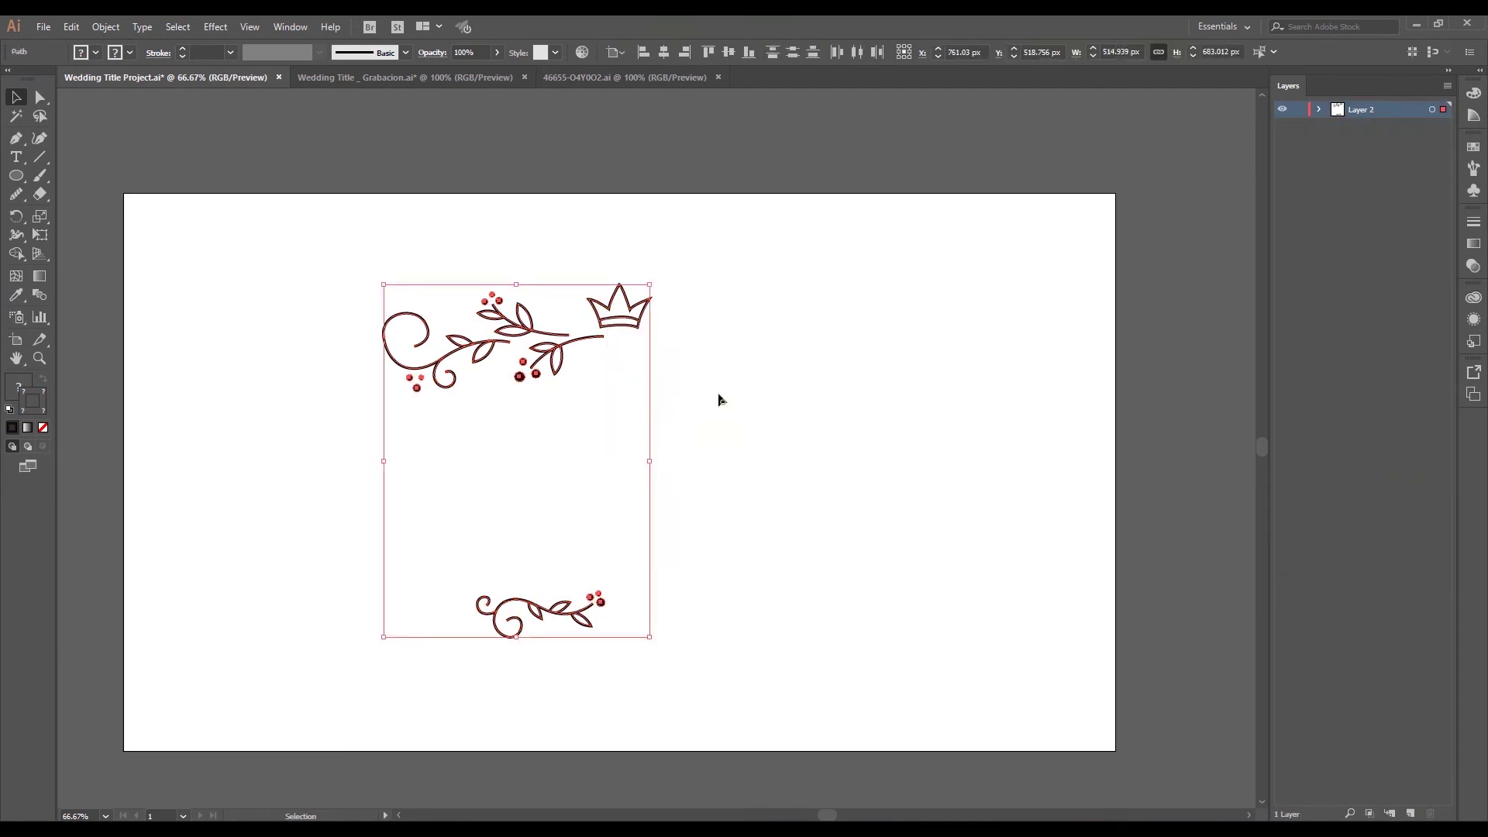
left_click(718, 395)
left_click(533, 355)
left_click(624, 310)
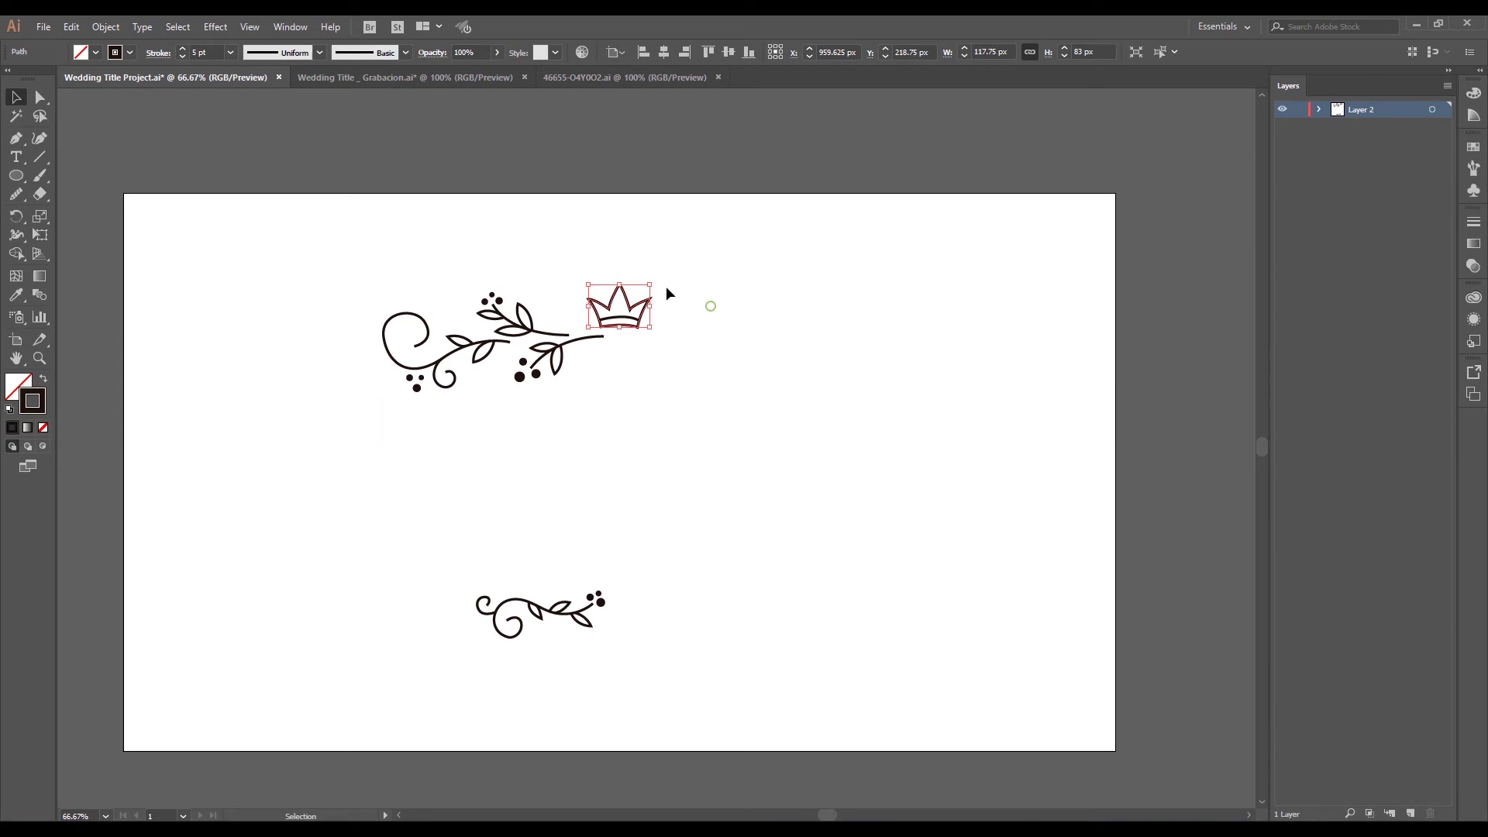
left_click(423, 232)
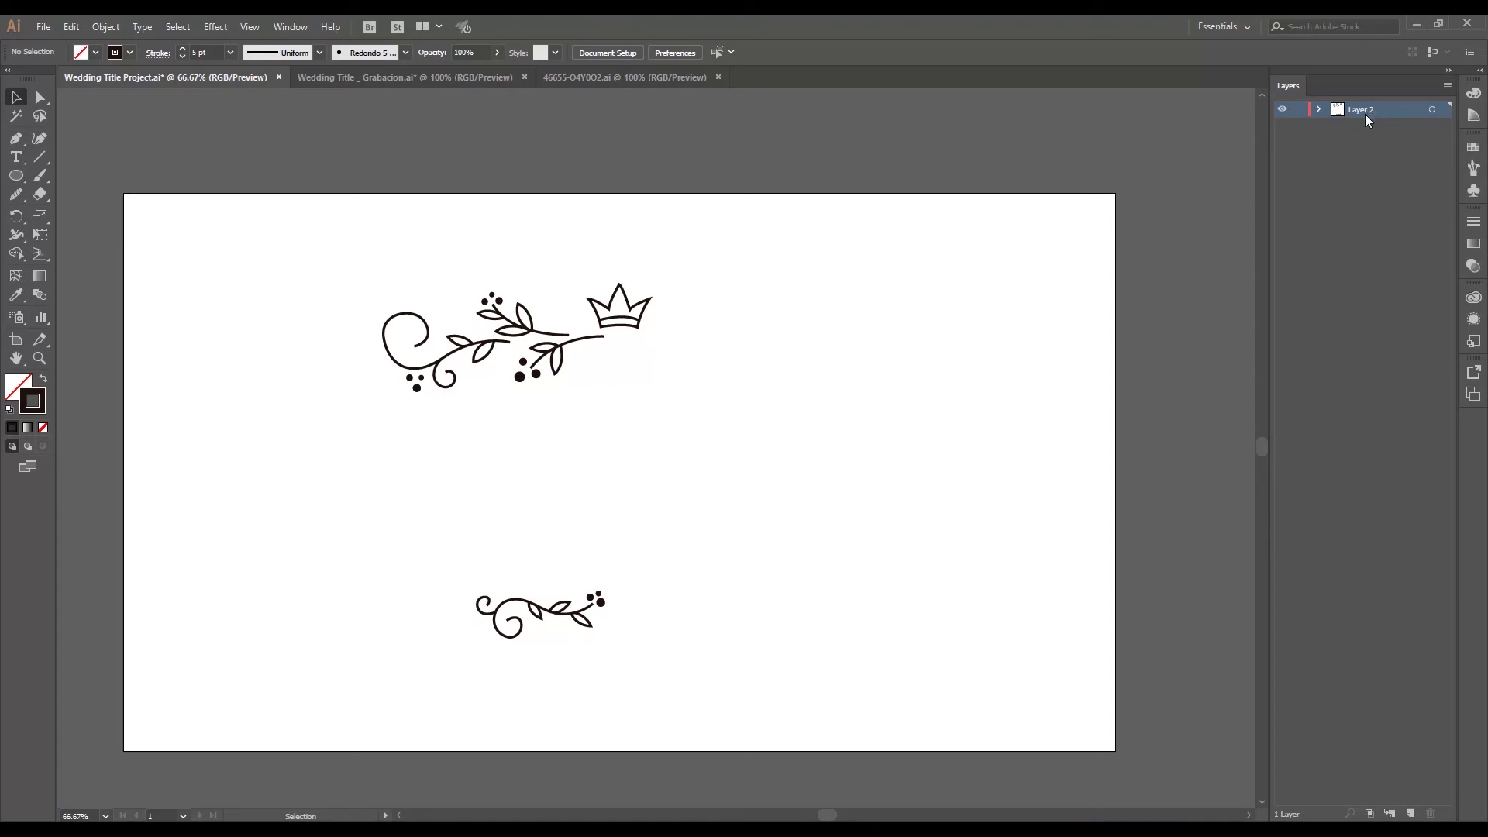
left_click(1446, 87)
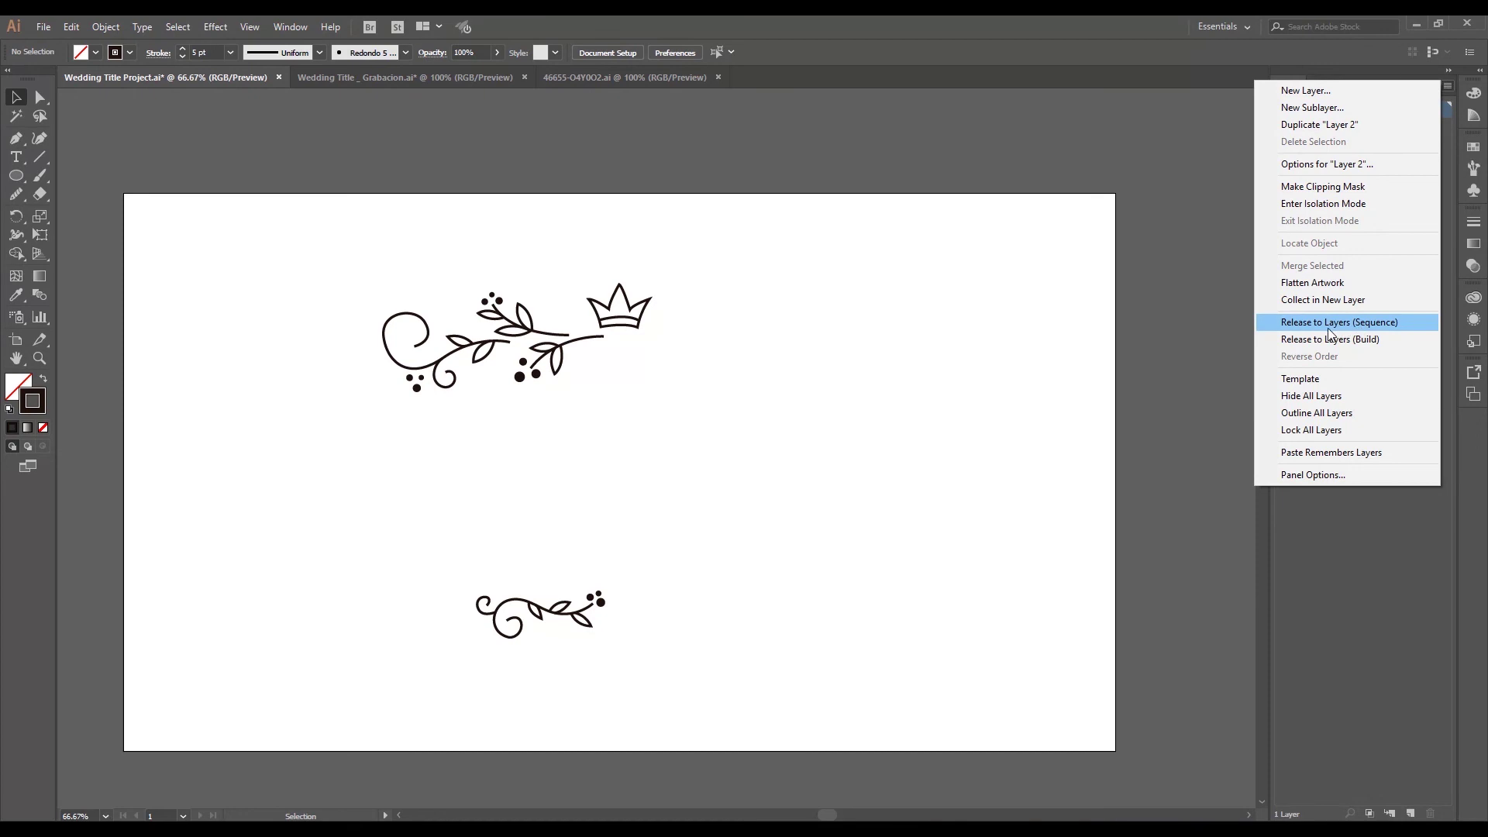
left_click(1406, 326)
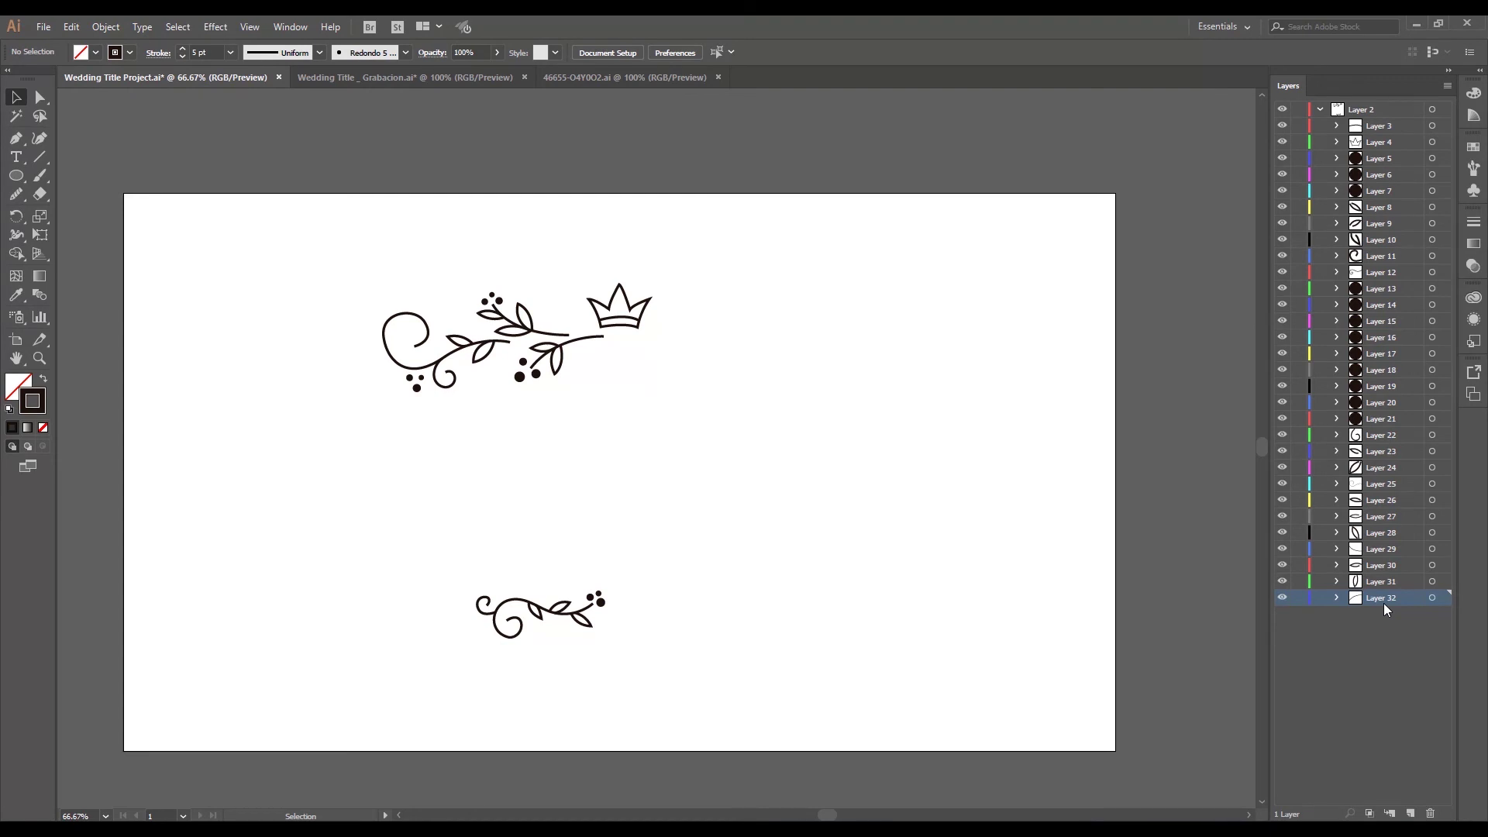
Drag Layers 3–32 out of Layer 2 to the top level and delete the empty Layer 2
left_click(1380, 127, "shift")
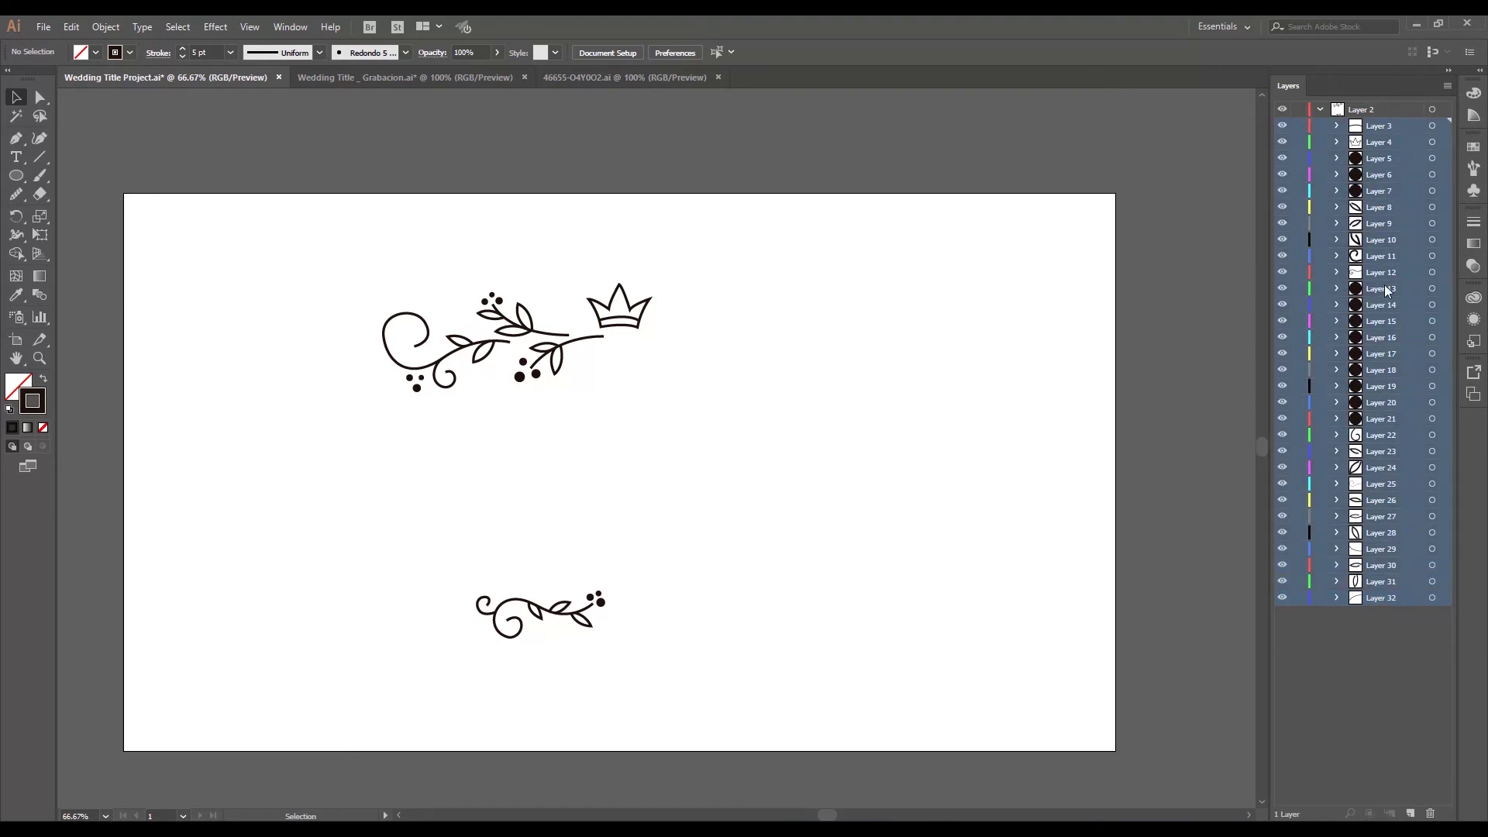
left_click_drag(1386, 290, 1364, 647)
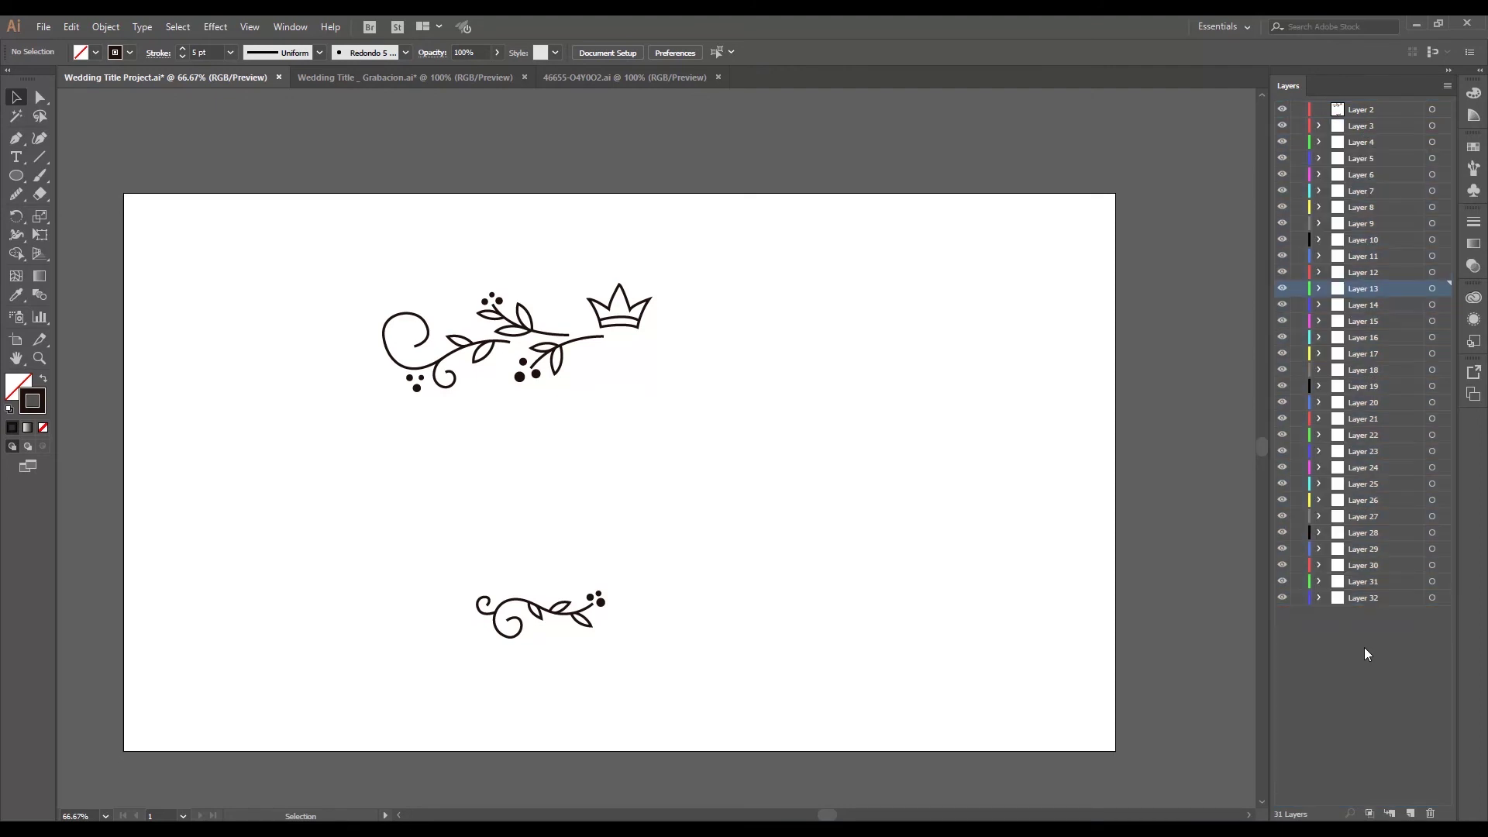
left_click(1356, 110)
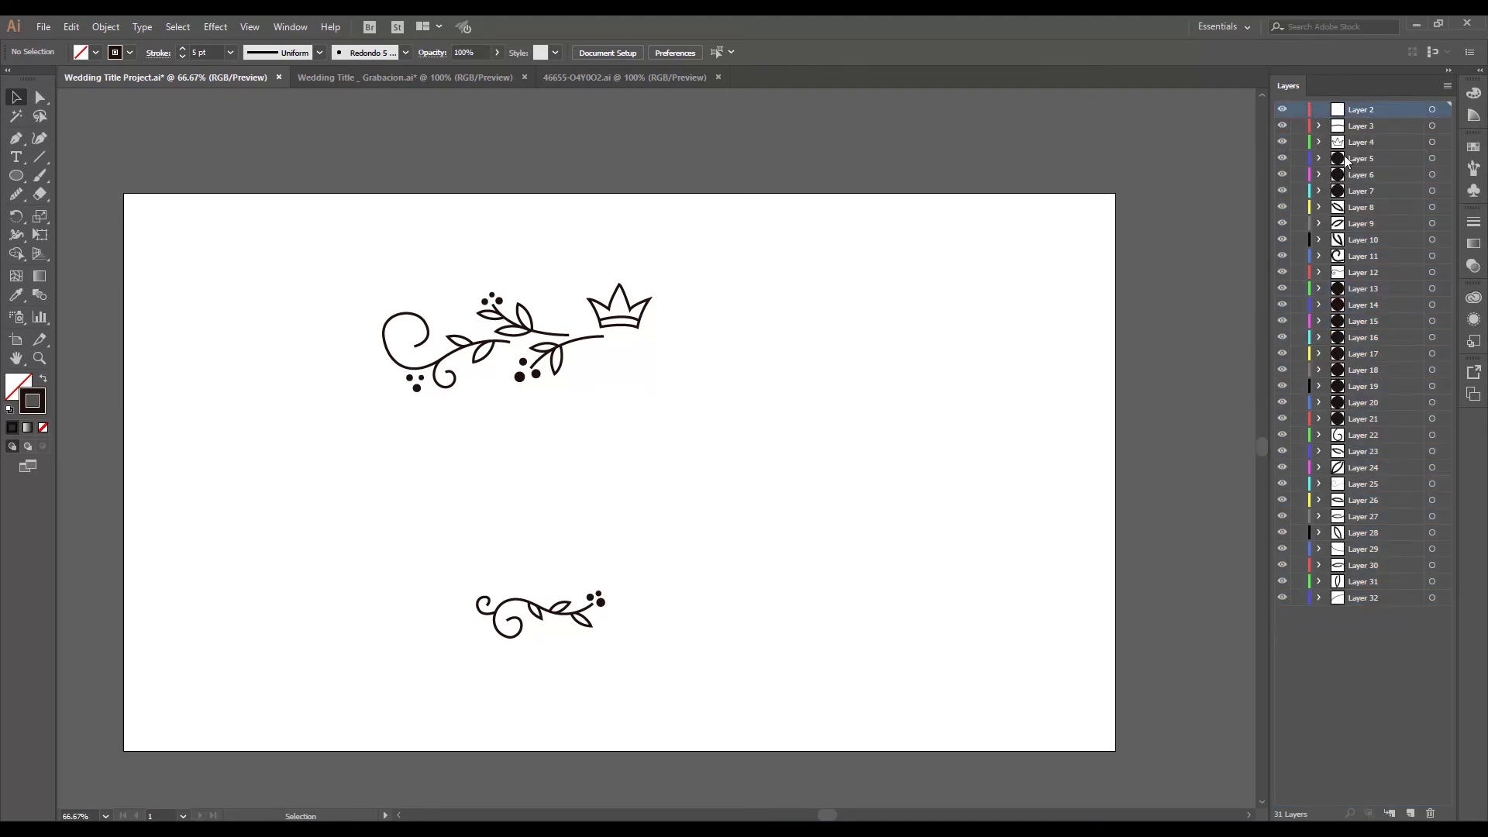
left_click(1422, 807)
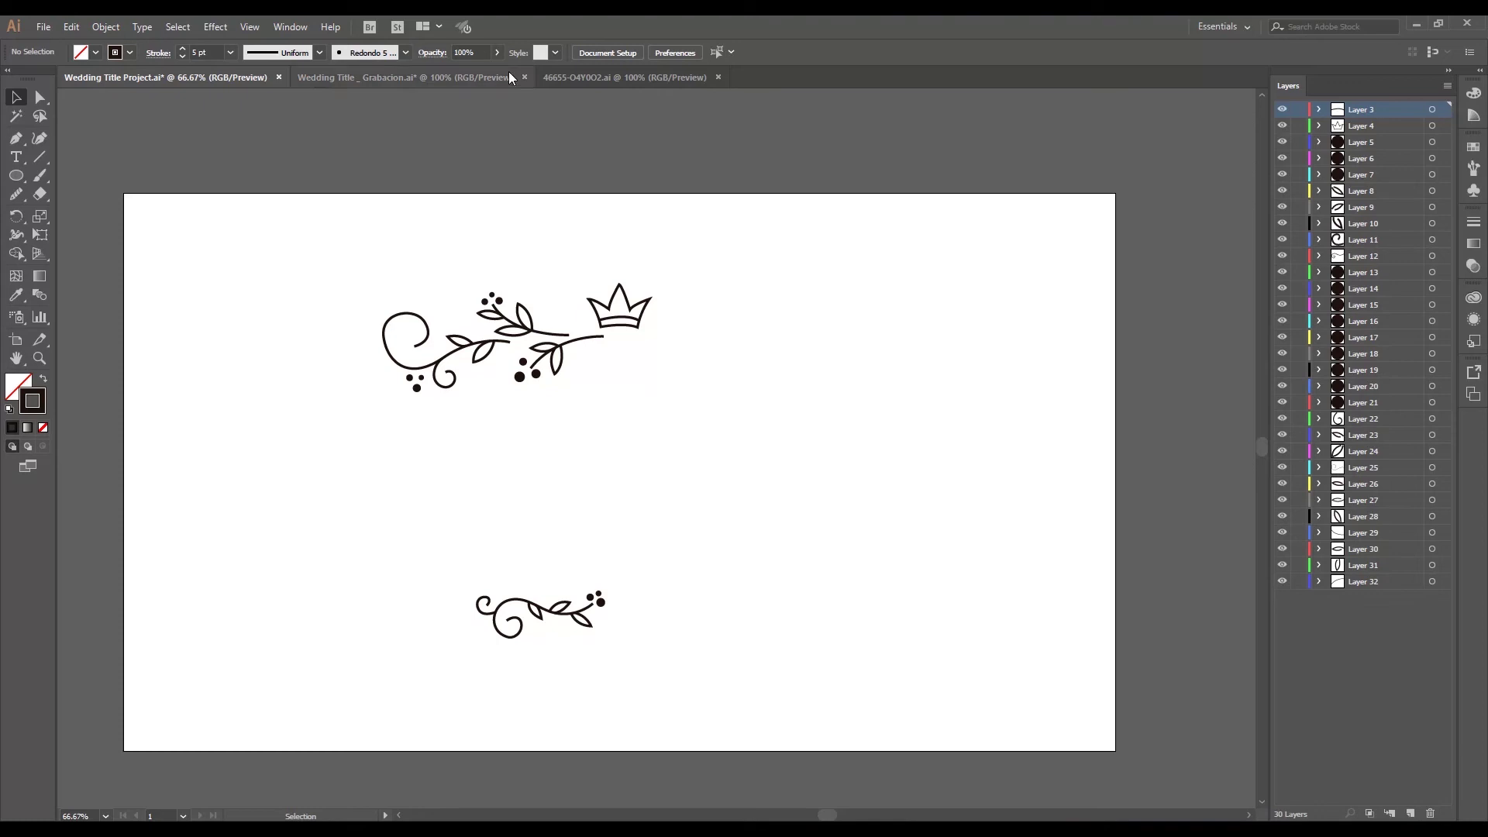
Copy the crown from Wedding Title _ Grabacion.ai and paste it in front in Wedding Title Project.ai
left_click(457, 77)
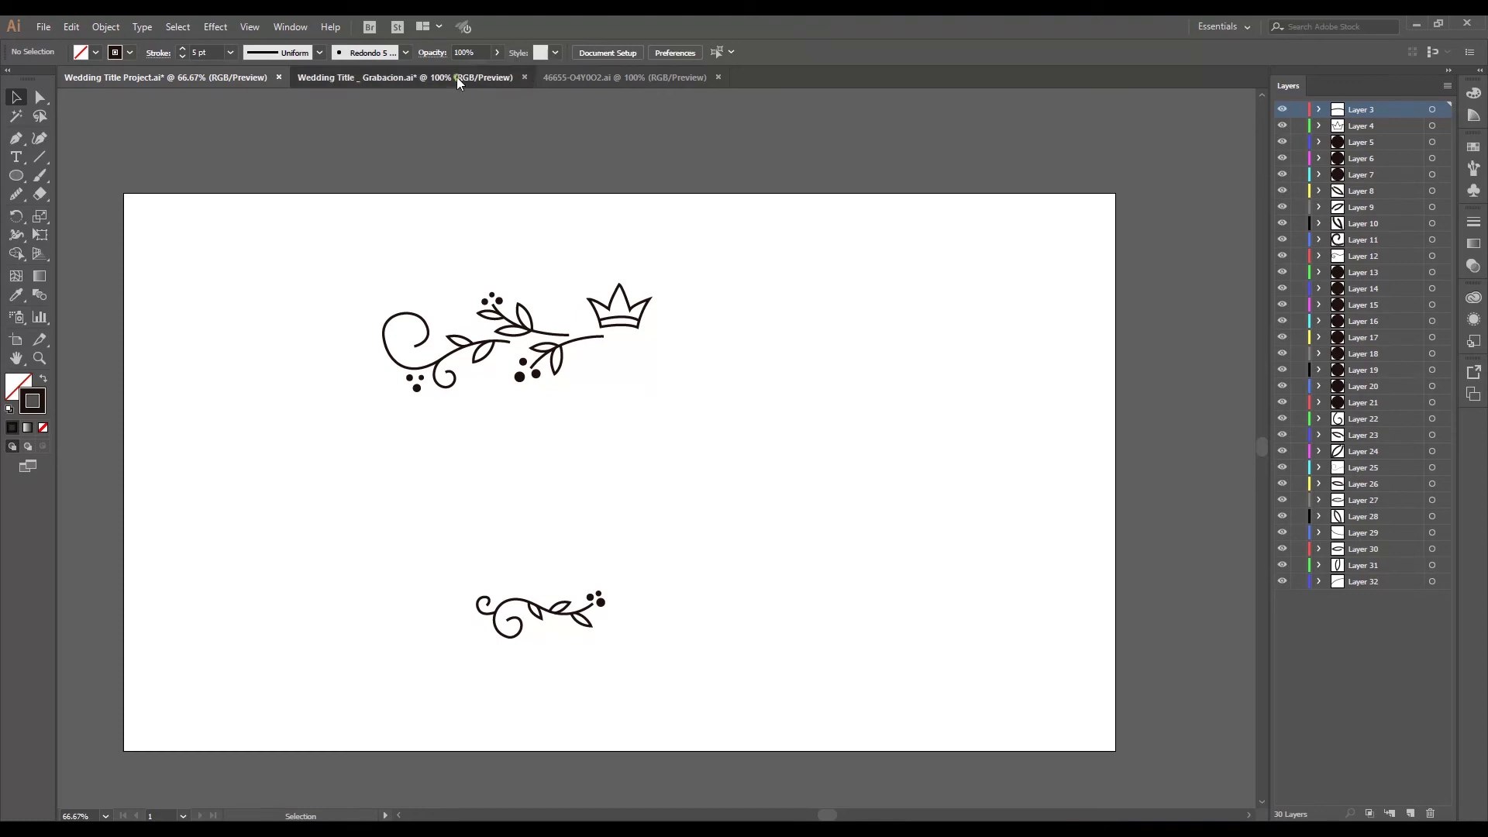
left_click_drag(567, 153, 713, 254)
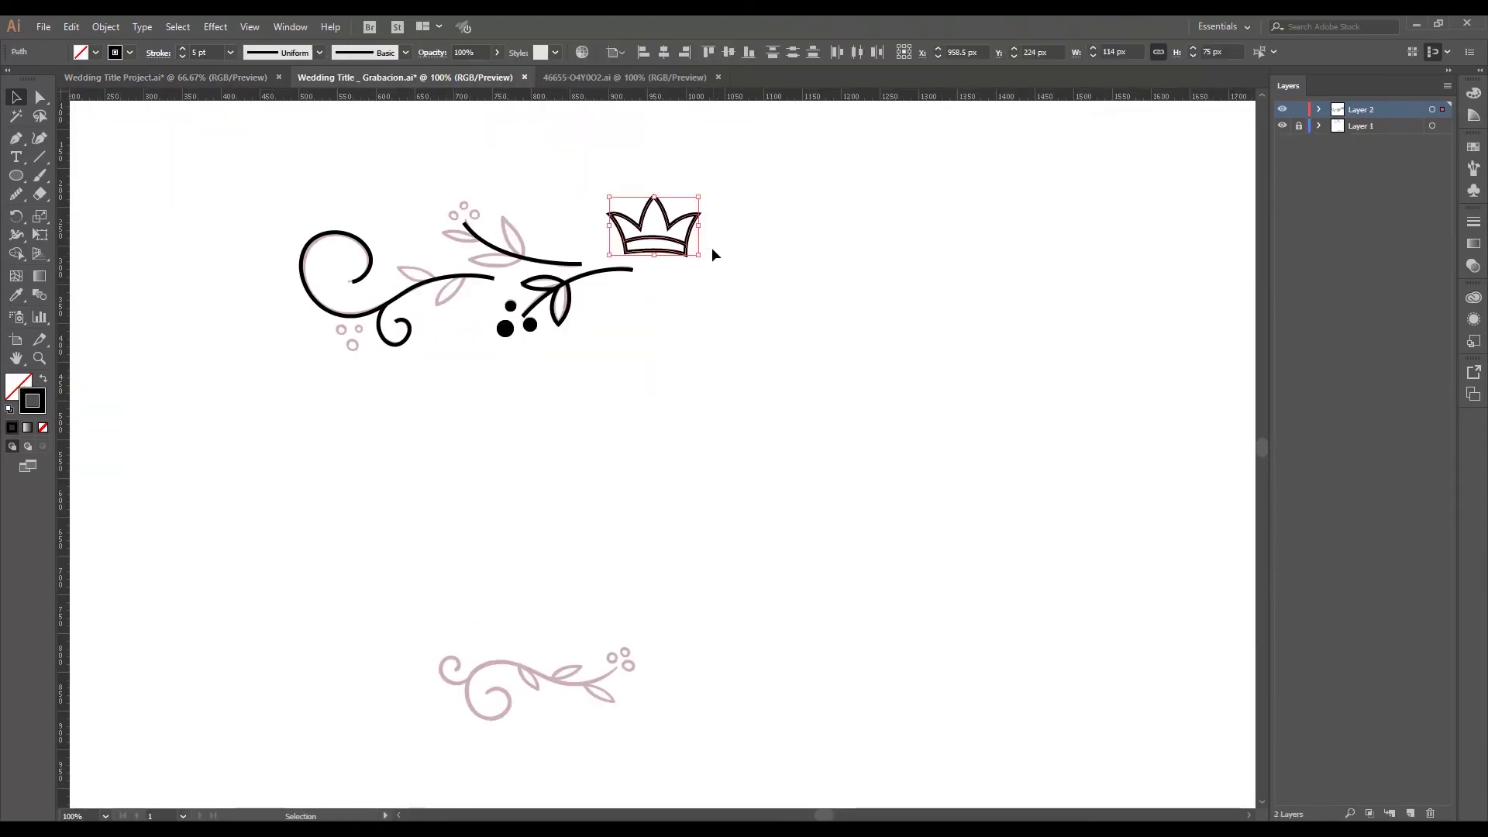
left_click(241, 75)
key("ctrl+f")
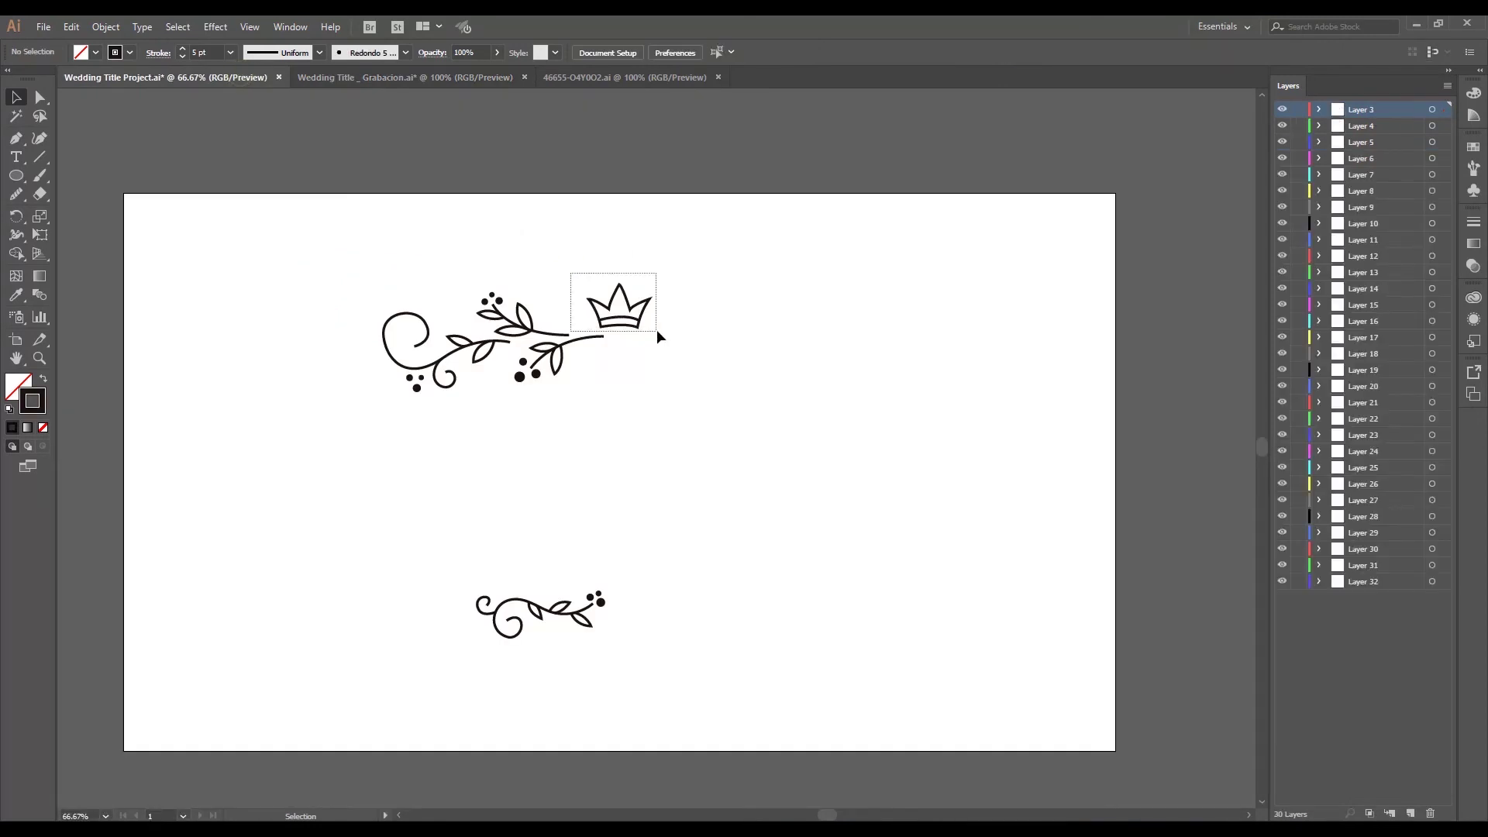
left_click(685, 316)
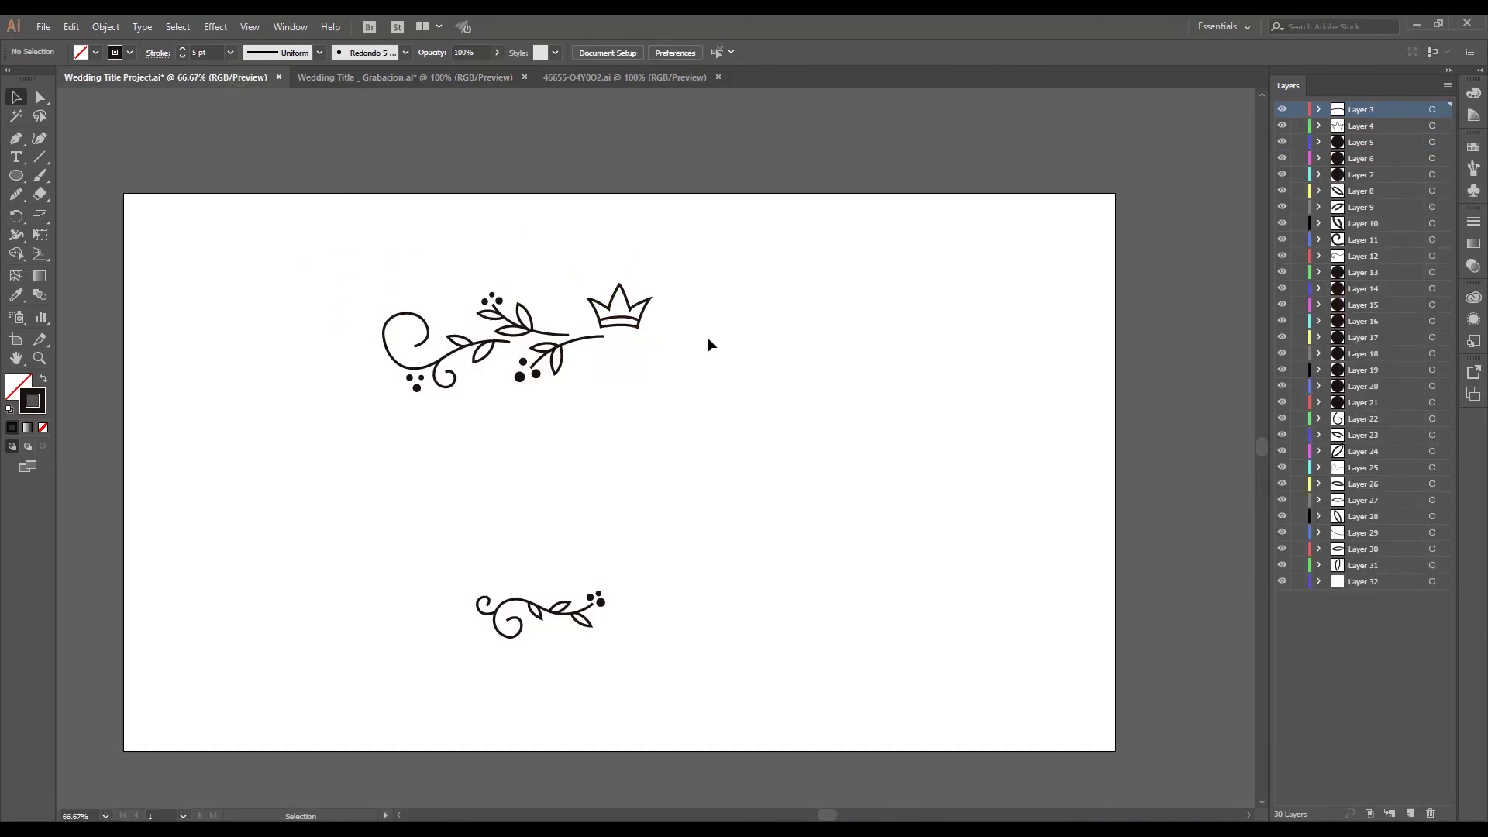
Zoom to 150% and move the pasted crown copy up and to the right
key("z")
left_click(680, 341)
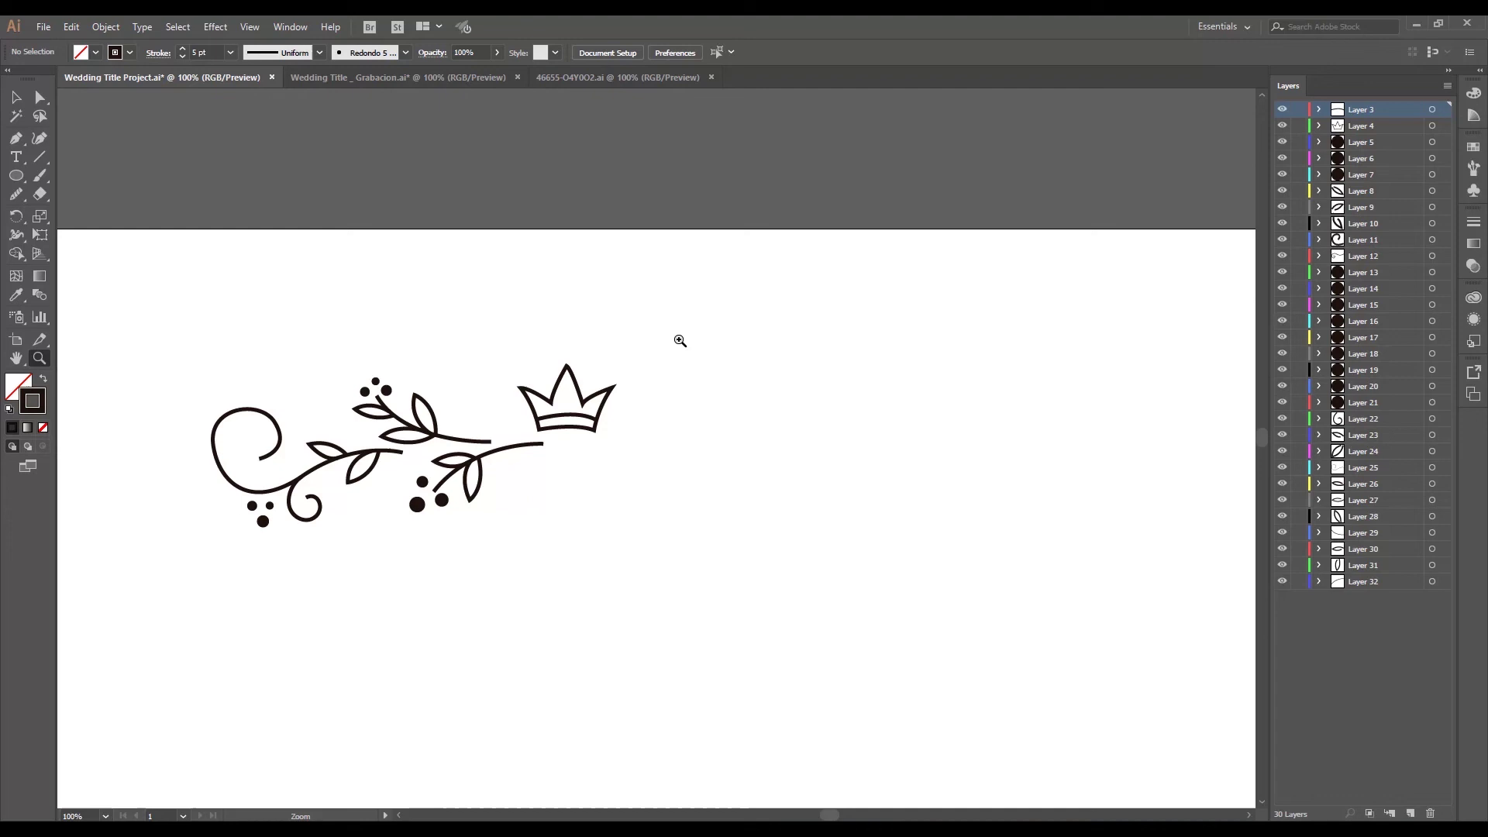
left_click(648, 410)
key("space")
left_click_drag(704, 251, 732, 142)
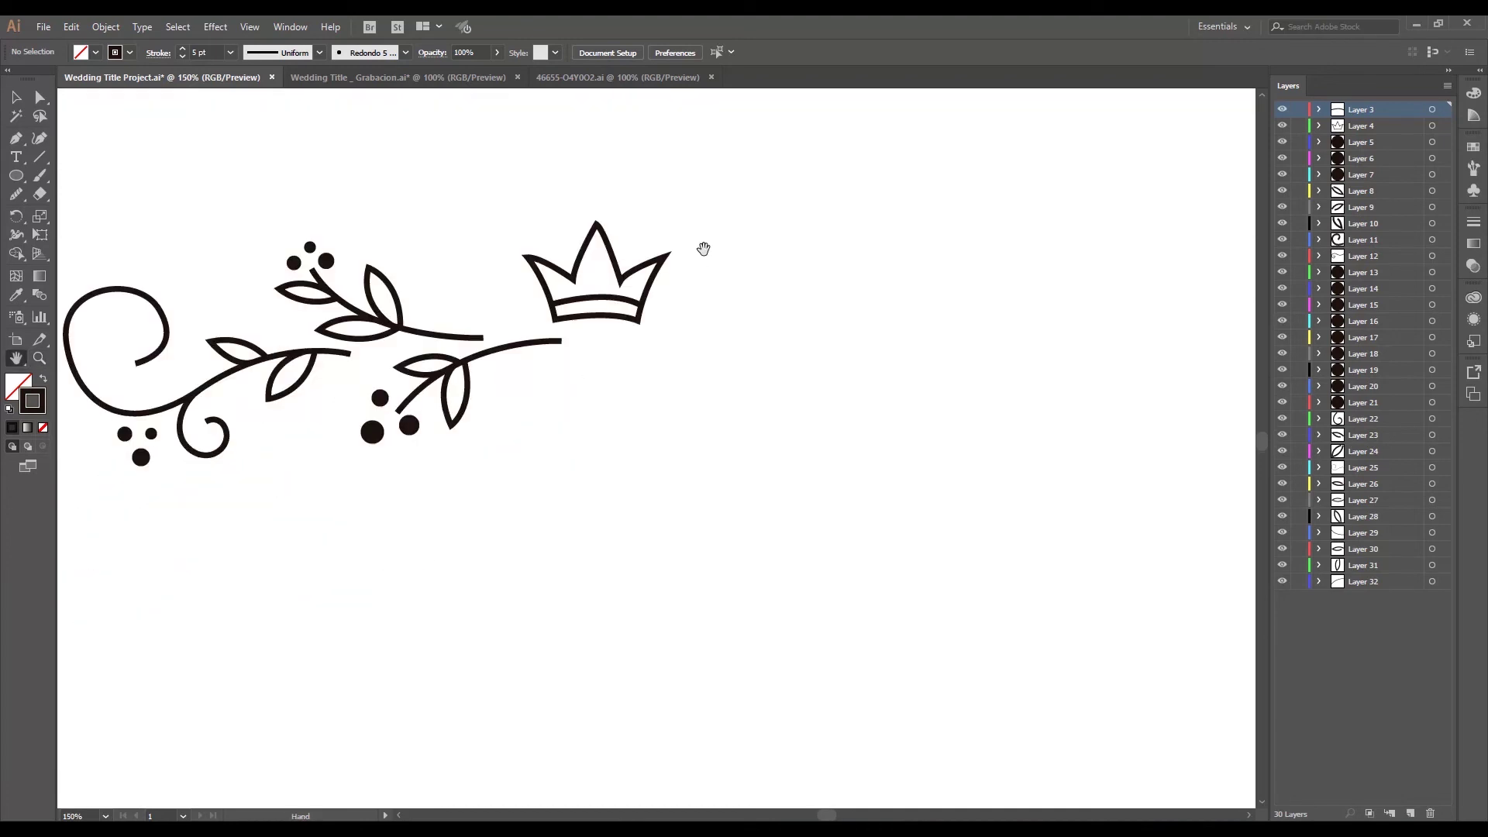
left_click(615, 295)
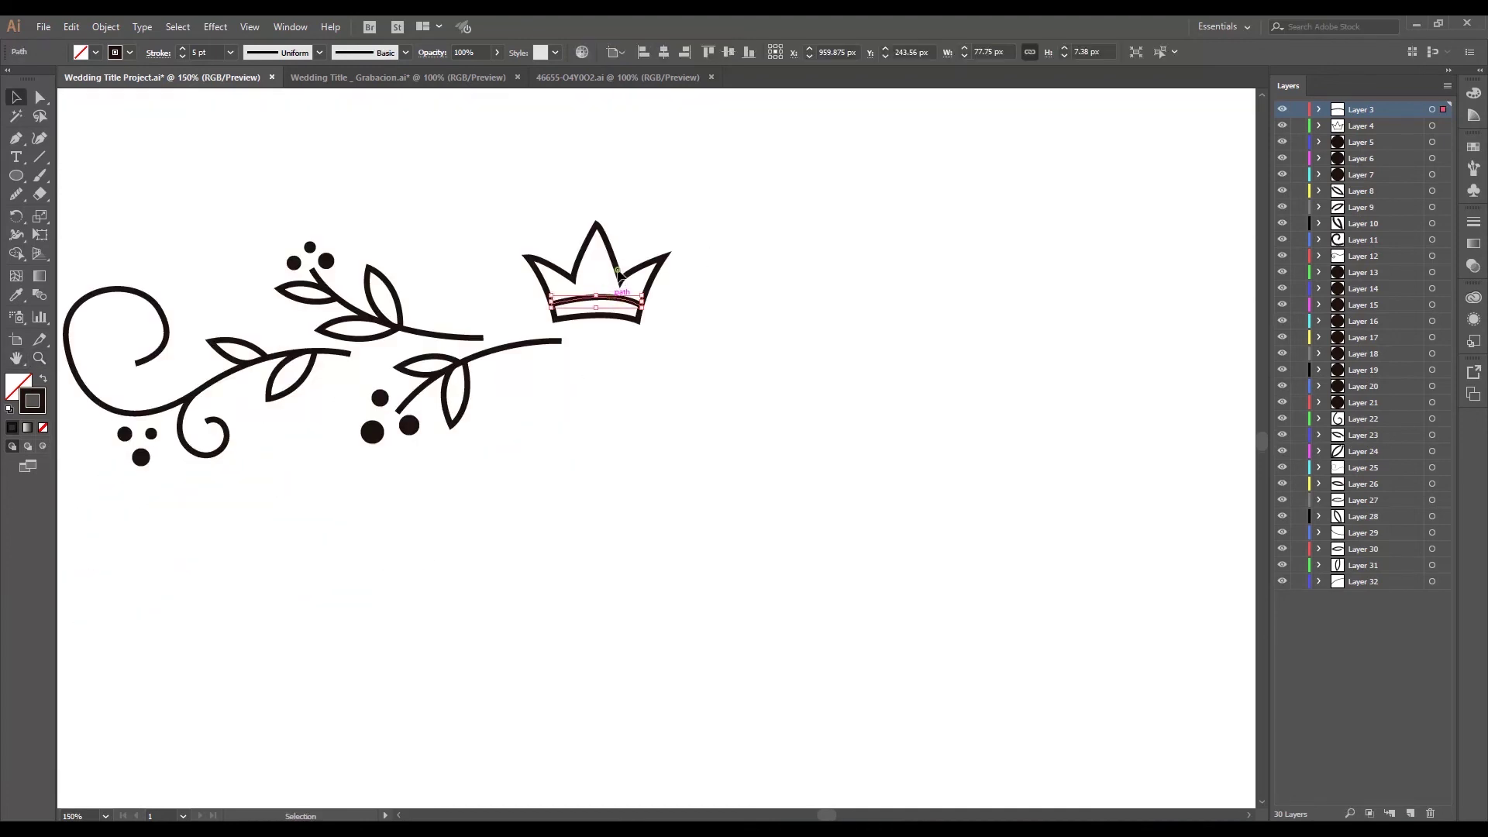
left_click(664, 200)
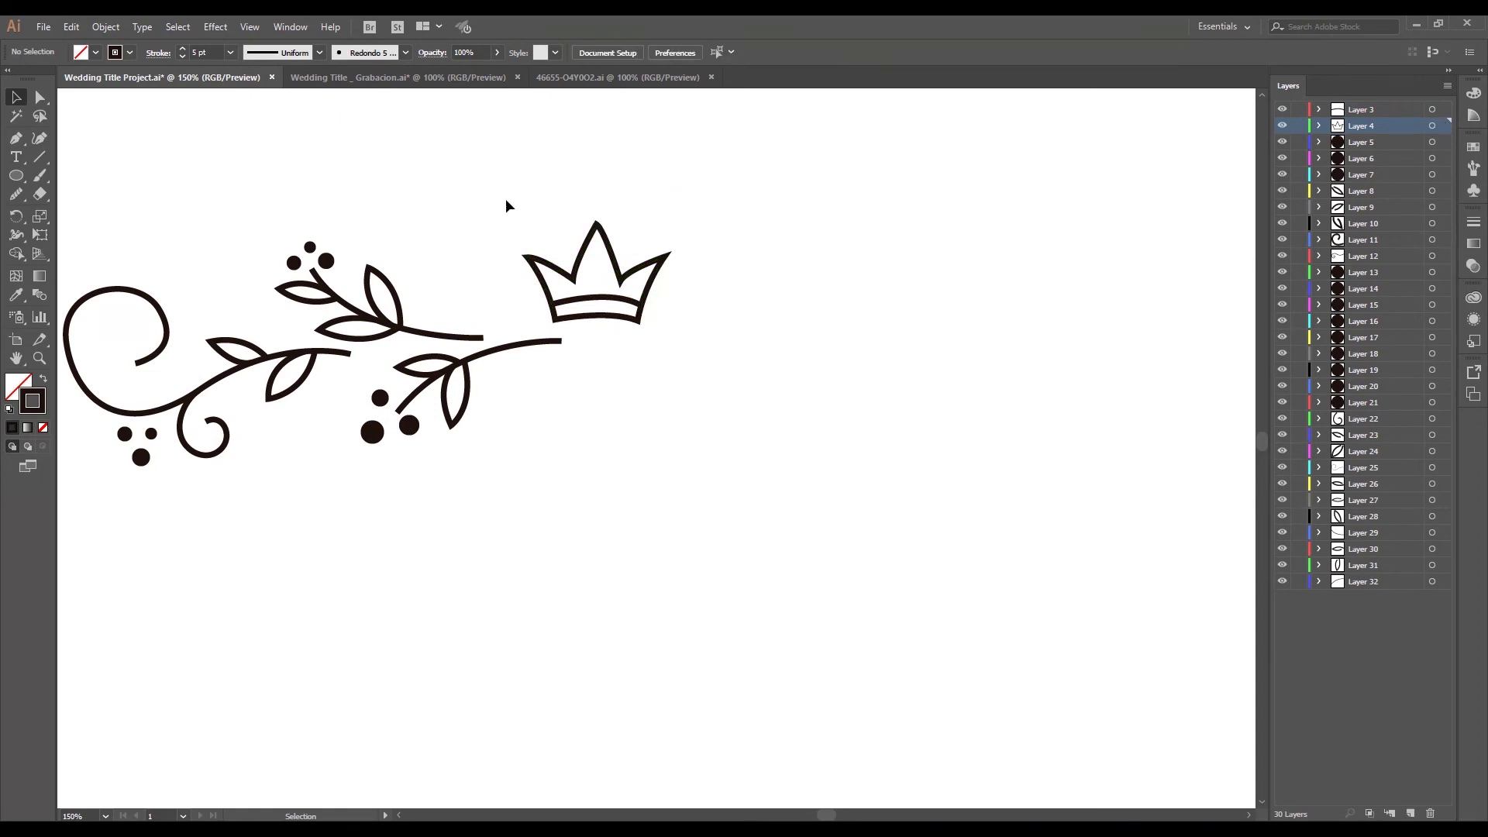
left_click_drag(506, 200, 686, 328)
left_click_drag(644, 259, 836, 171)
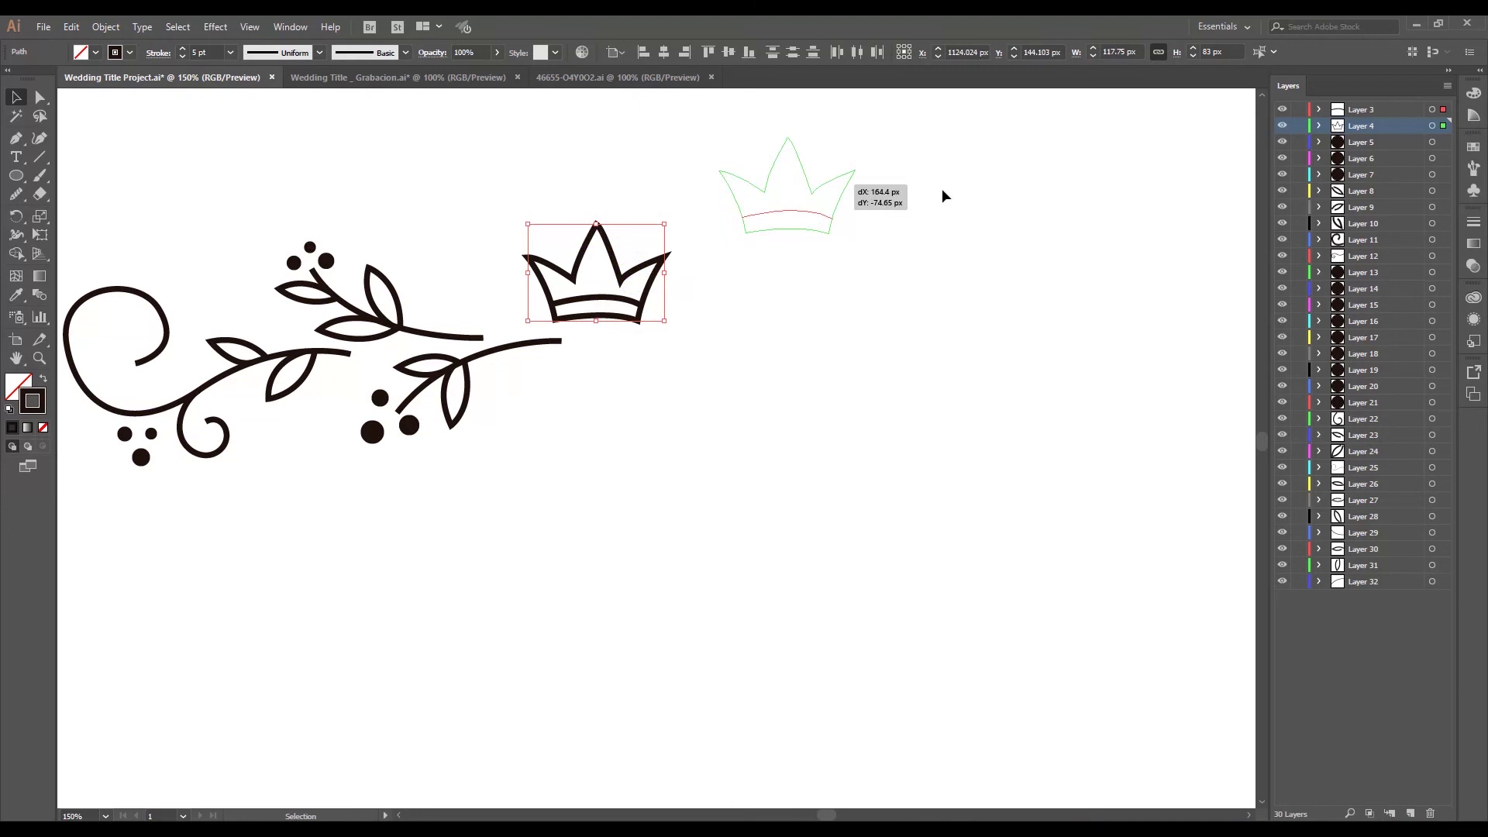
left_click(693, 143)
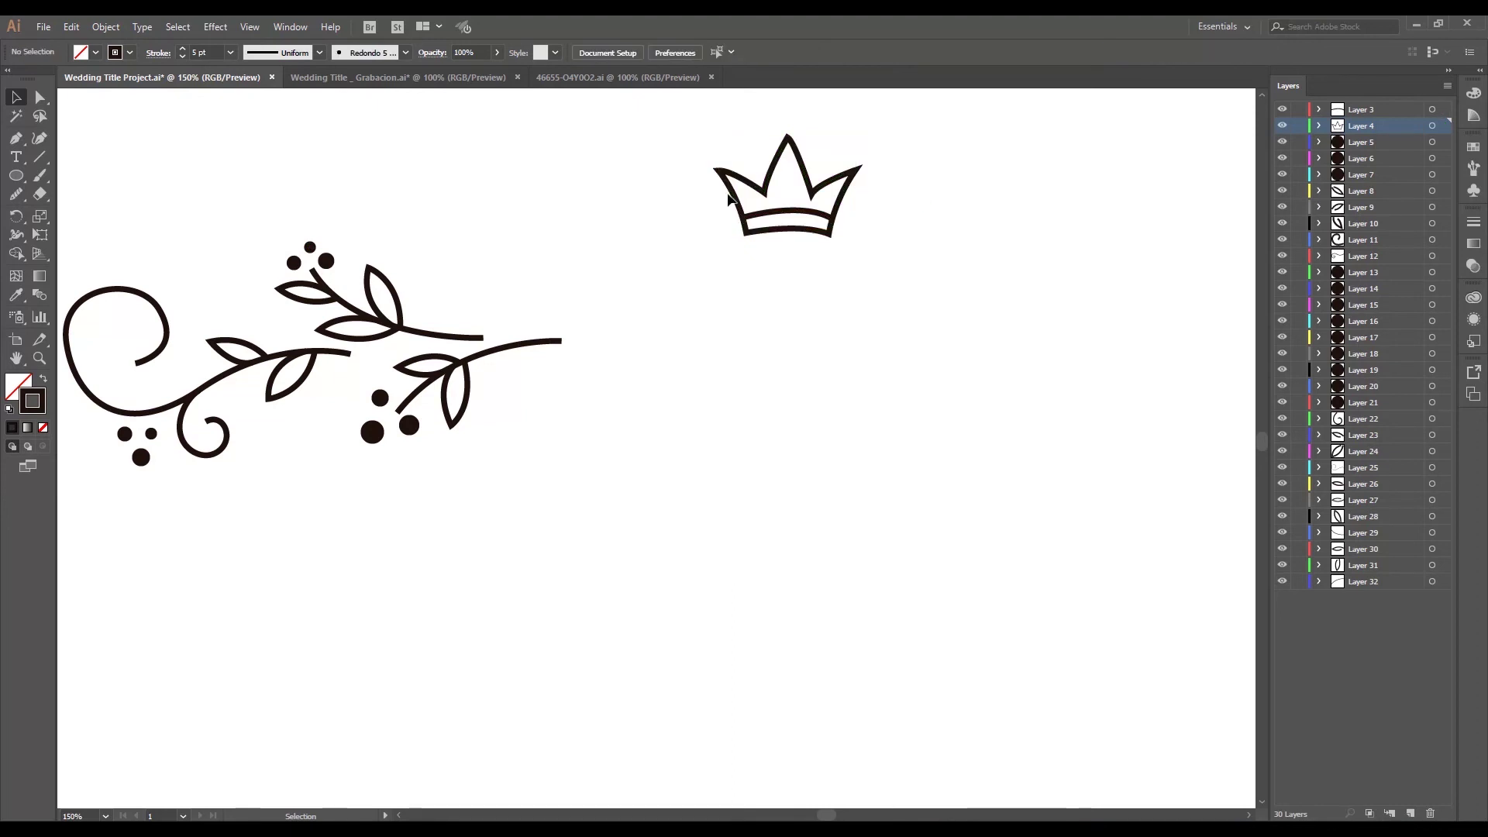
left_click_drag(716, 158, 700, 211)
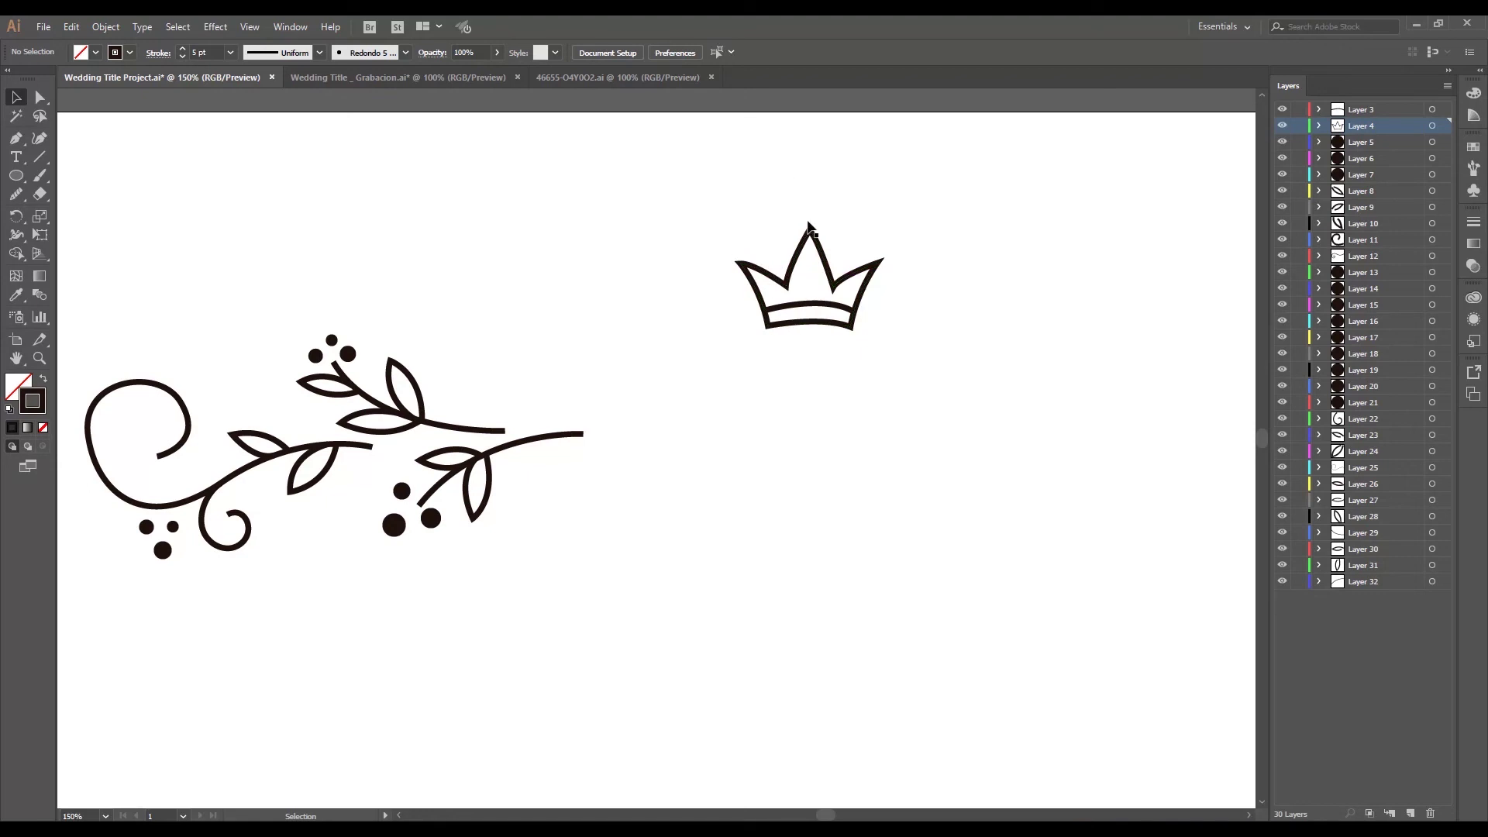
Select the crown's outline and band paths and group them with Ctrl+G
left_click_drag(694, 207, 927, 371)
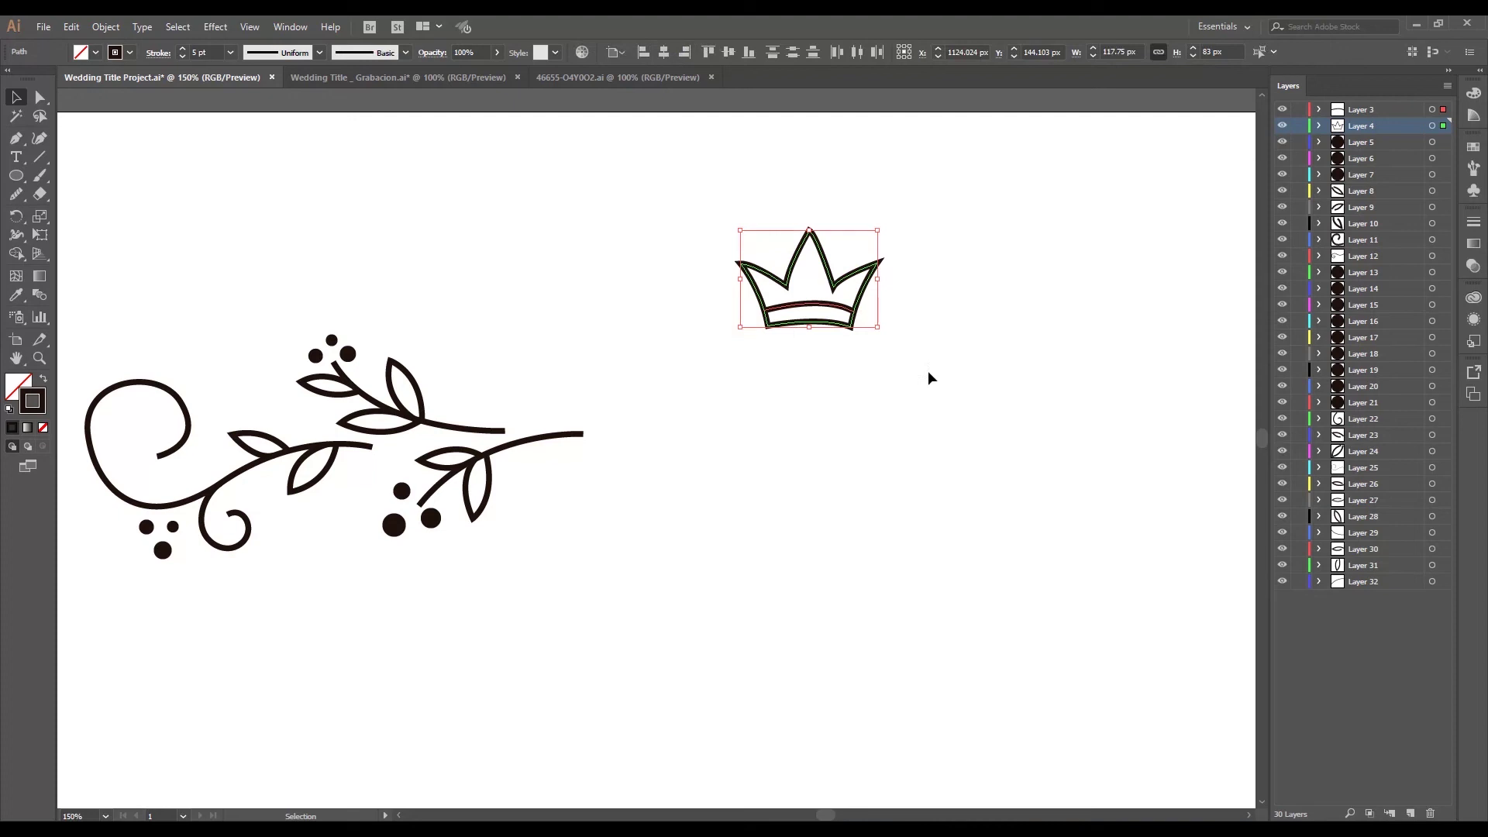
key("a")
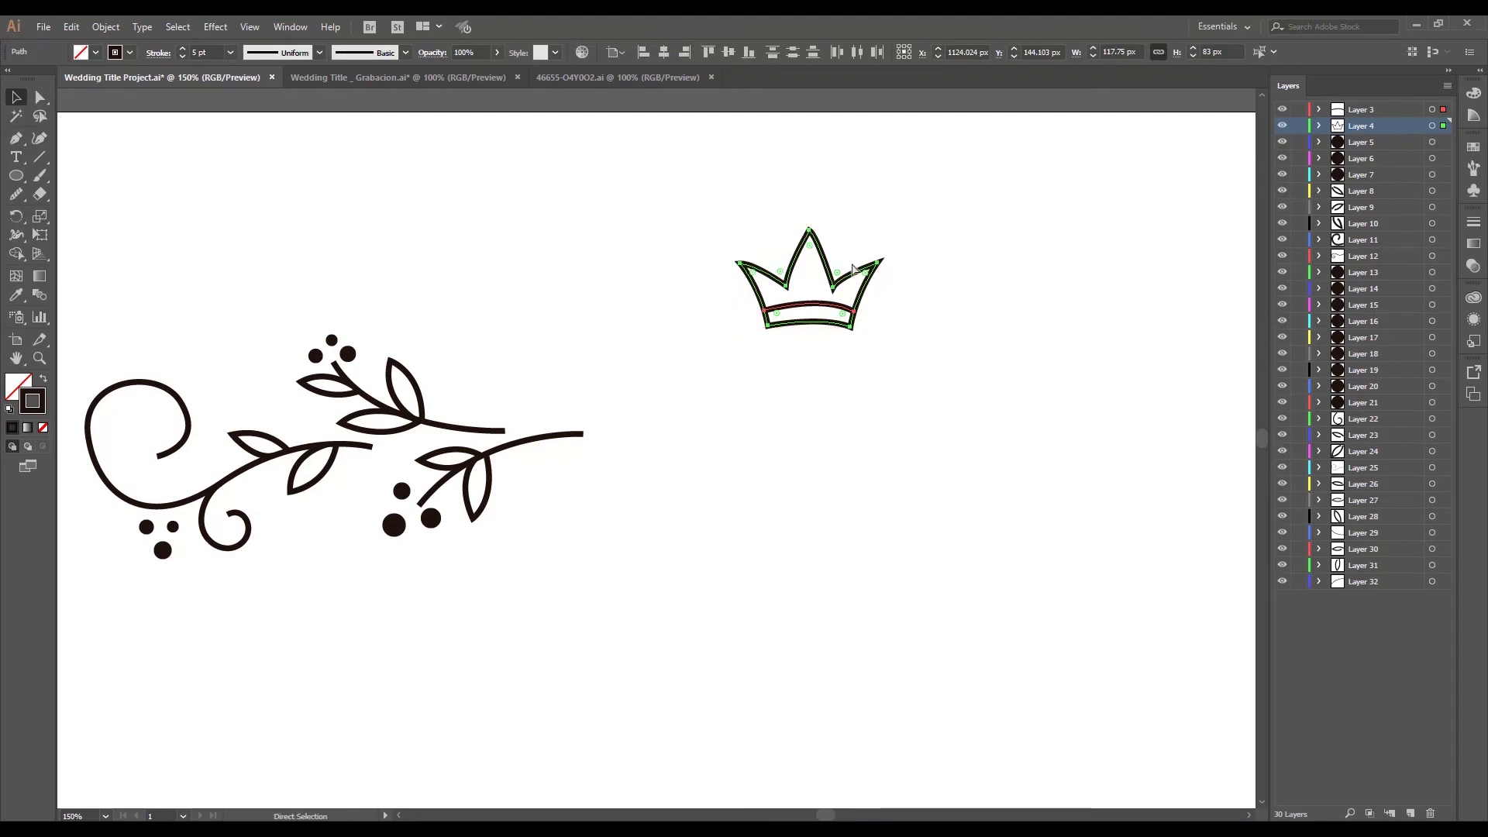
key("ctrl+g")
key("v")
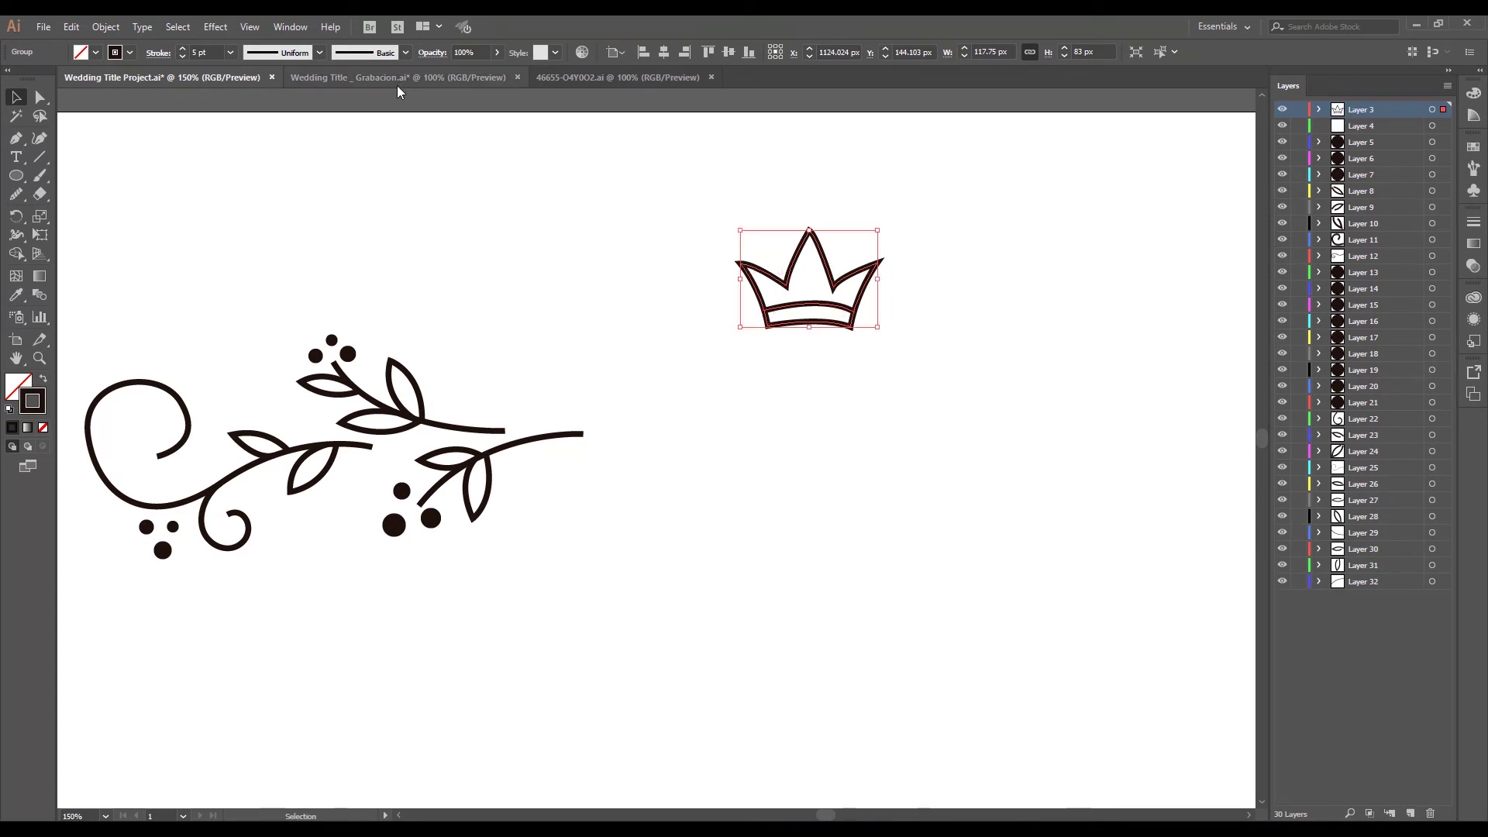
Centre the grouped crown horizontally on the artboard using the Align panel
left_click(304, 31)
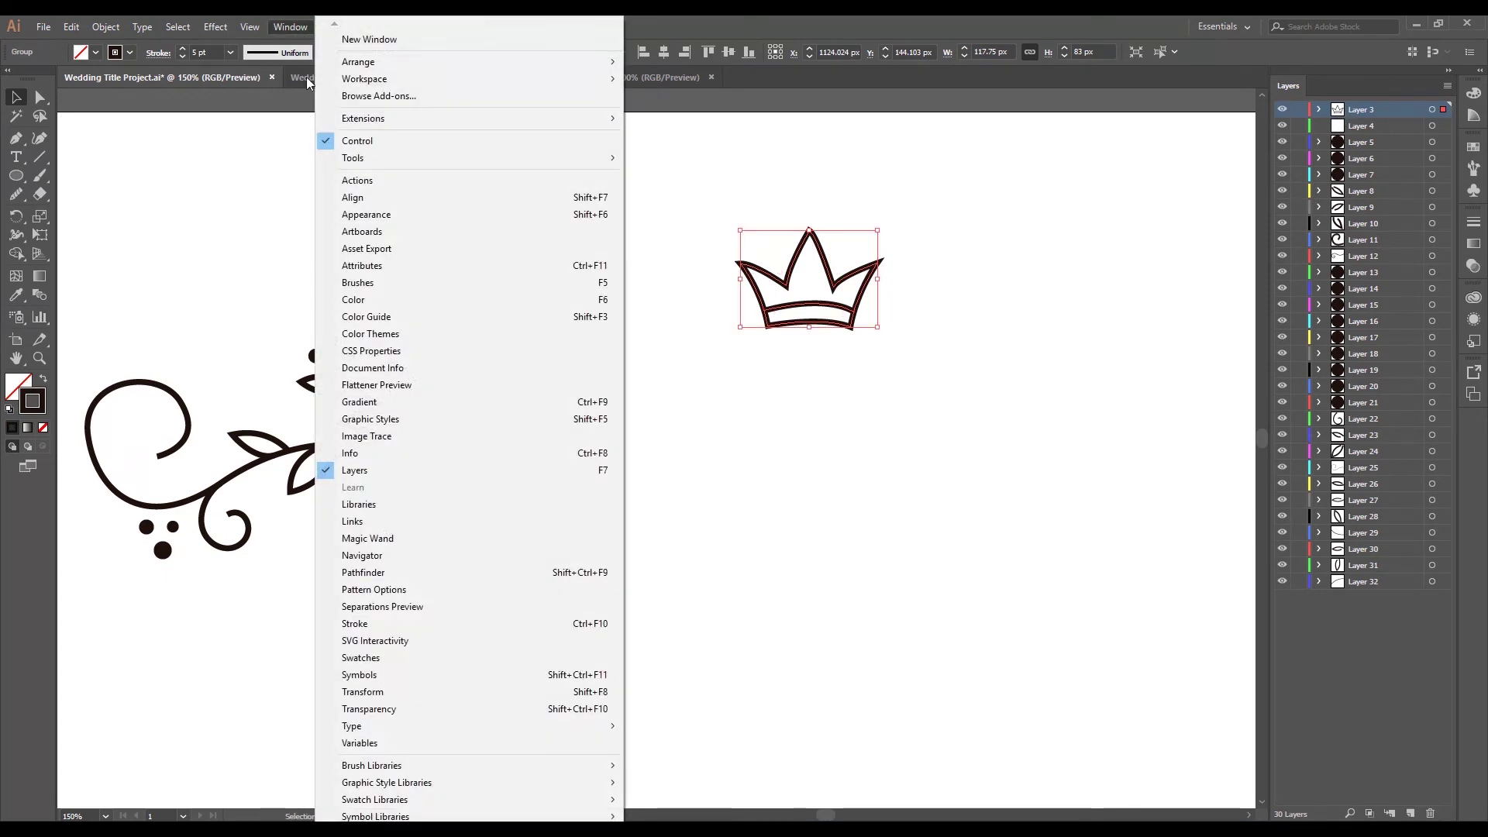
left_click(398, 198)
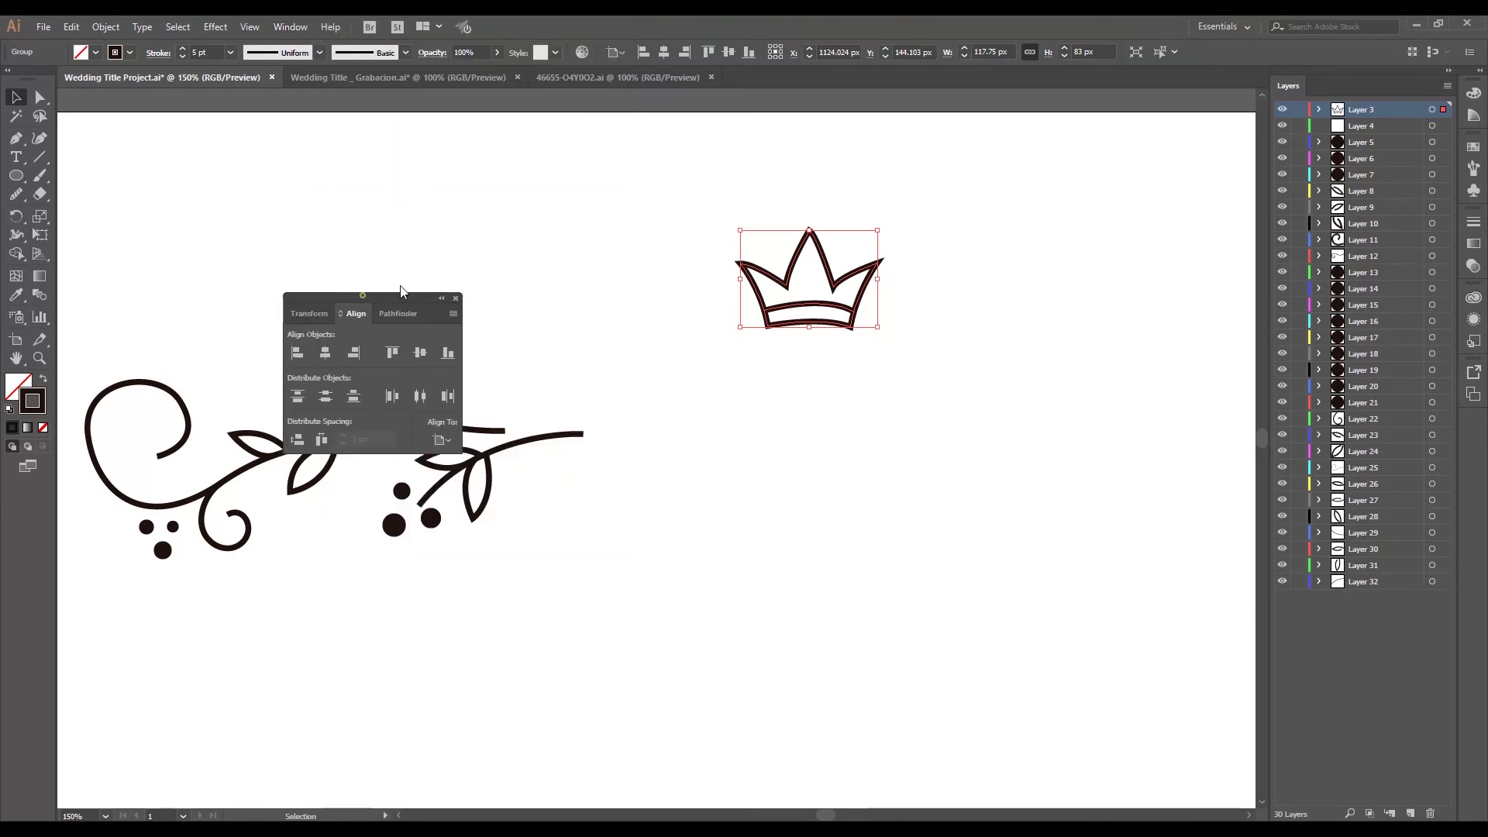
left_click_drag(400, 295, 500, 234)
left_click(540, 378)
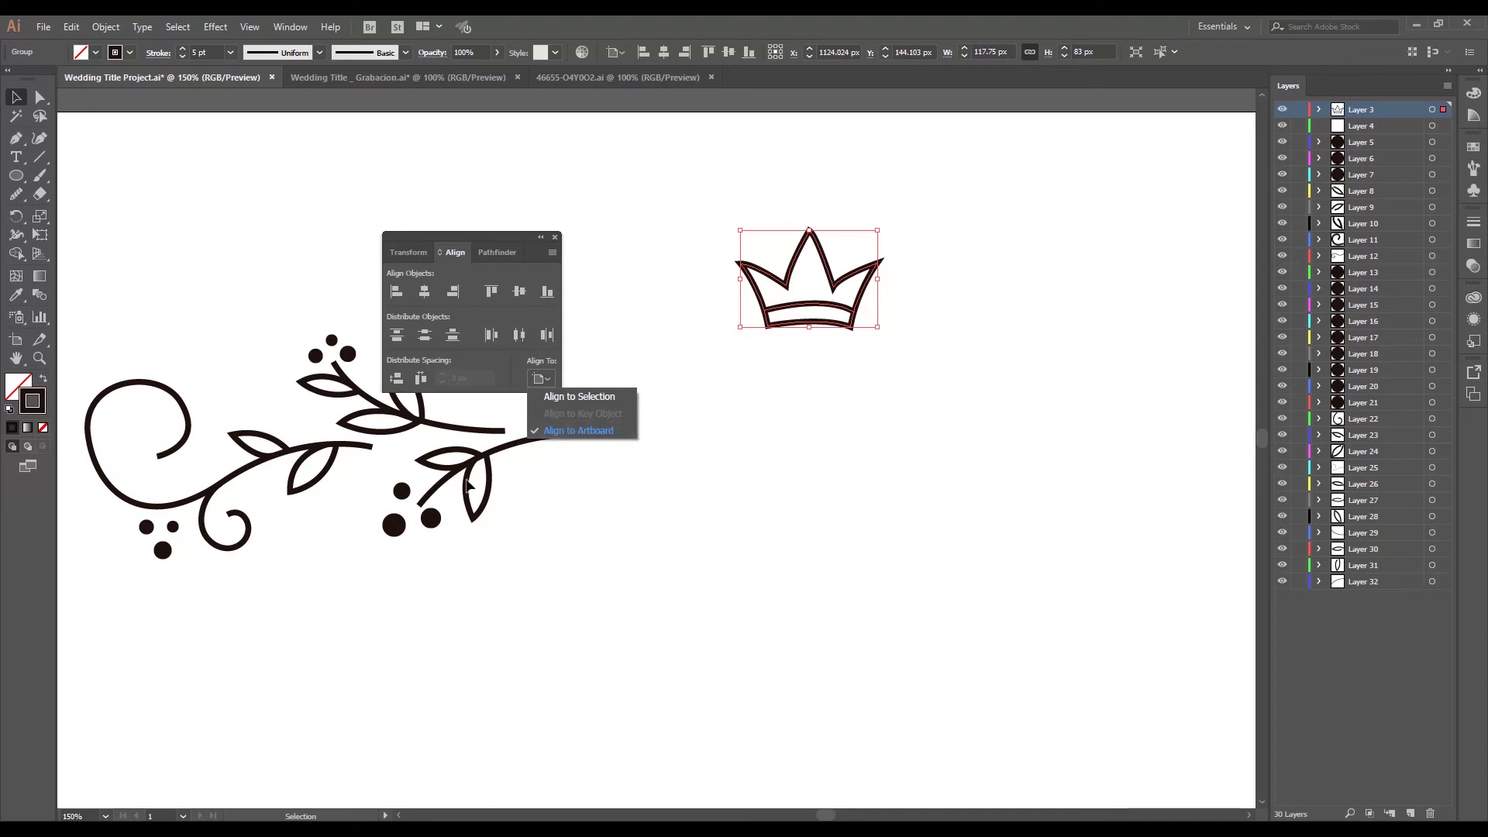
left_click(422, 296)
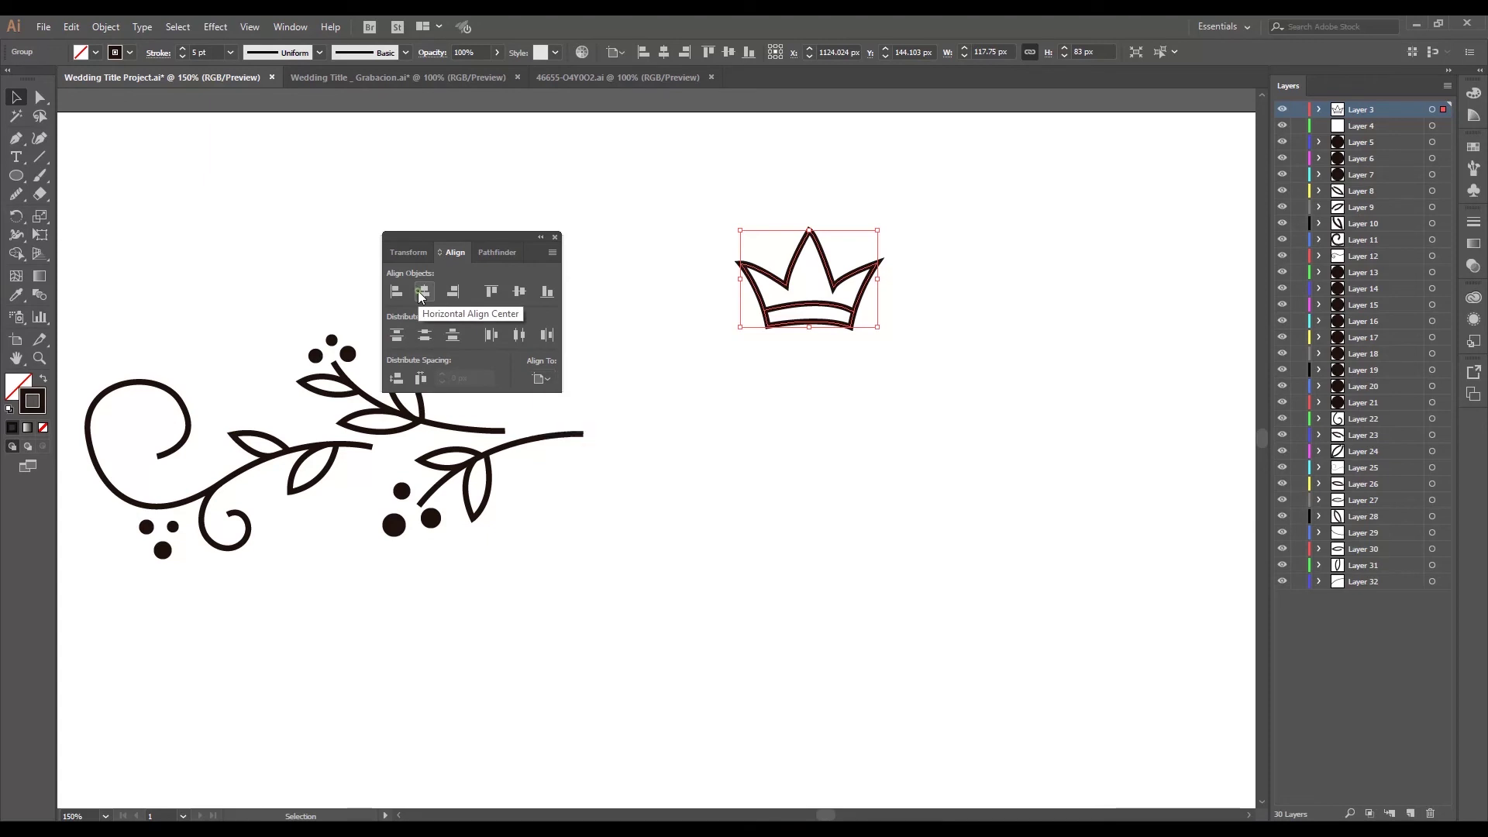
left_click(425, 292)
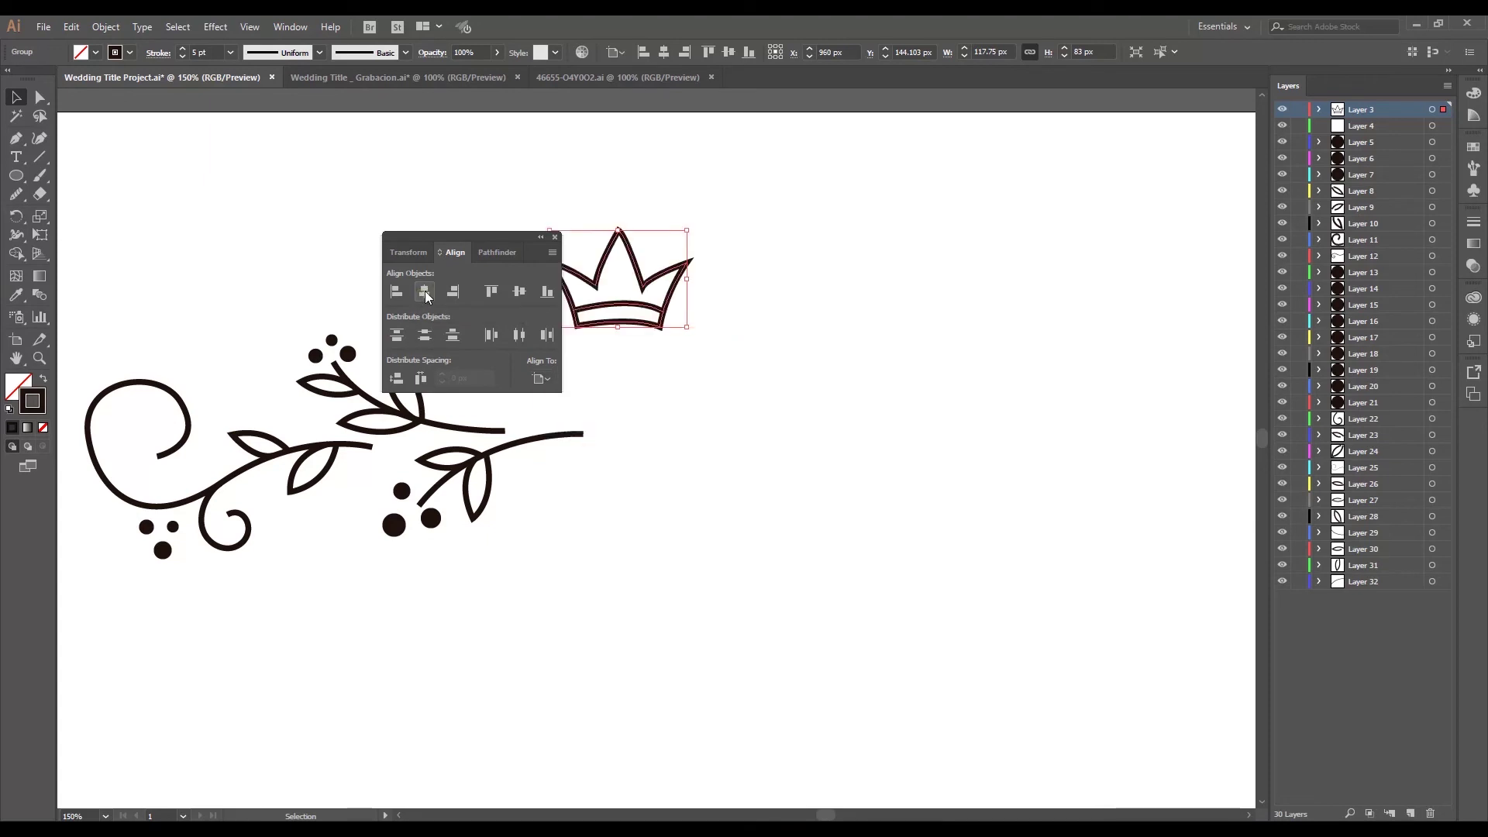
Lower the crown straight down to sit just above the vine ornament
left_click(555, 236)
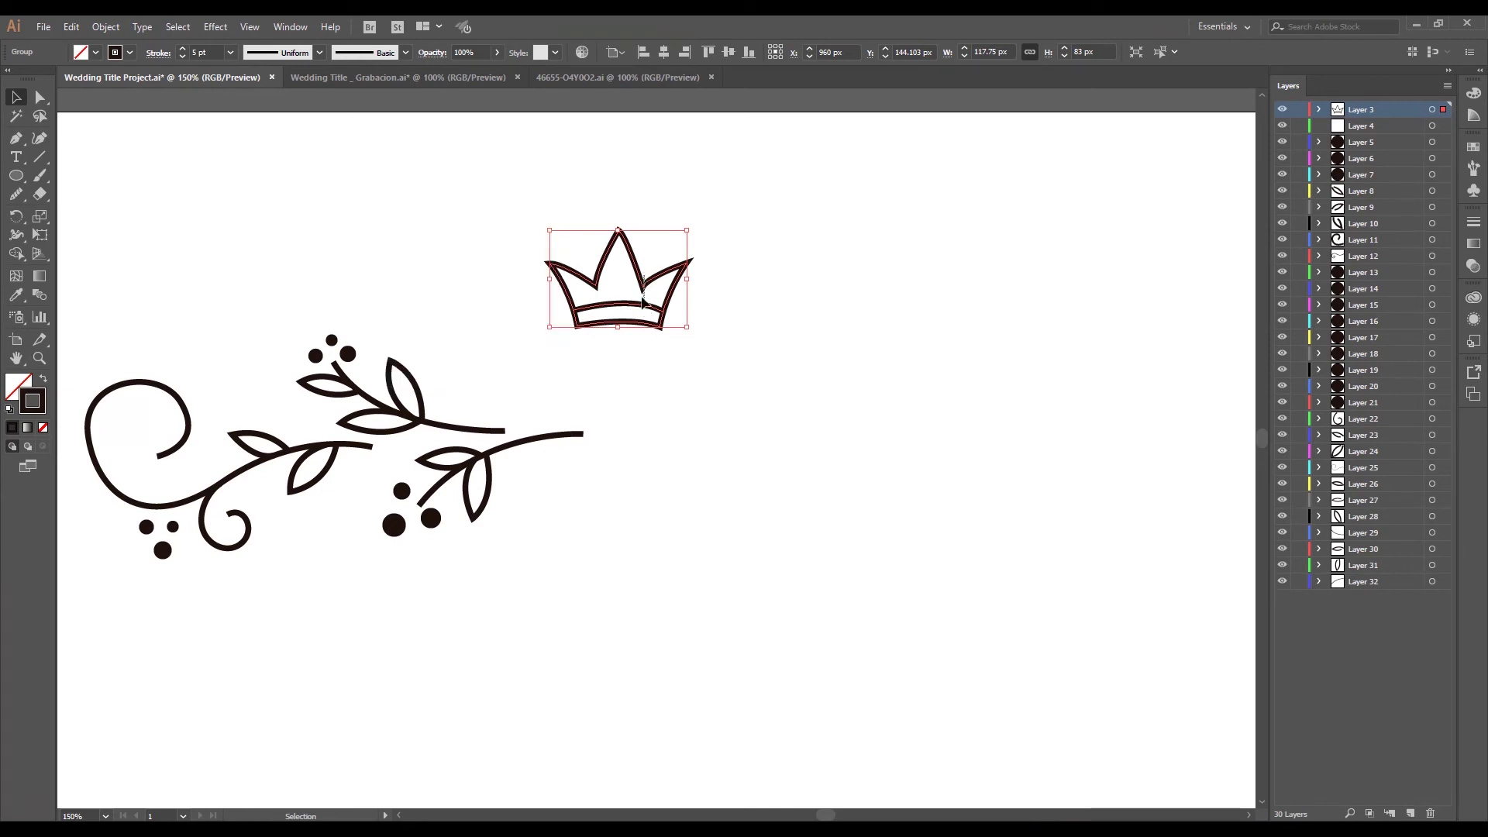
left_click_drag(642, 277, 640, 362)
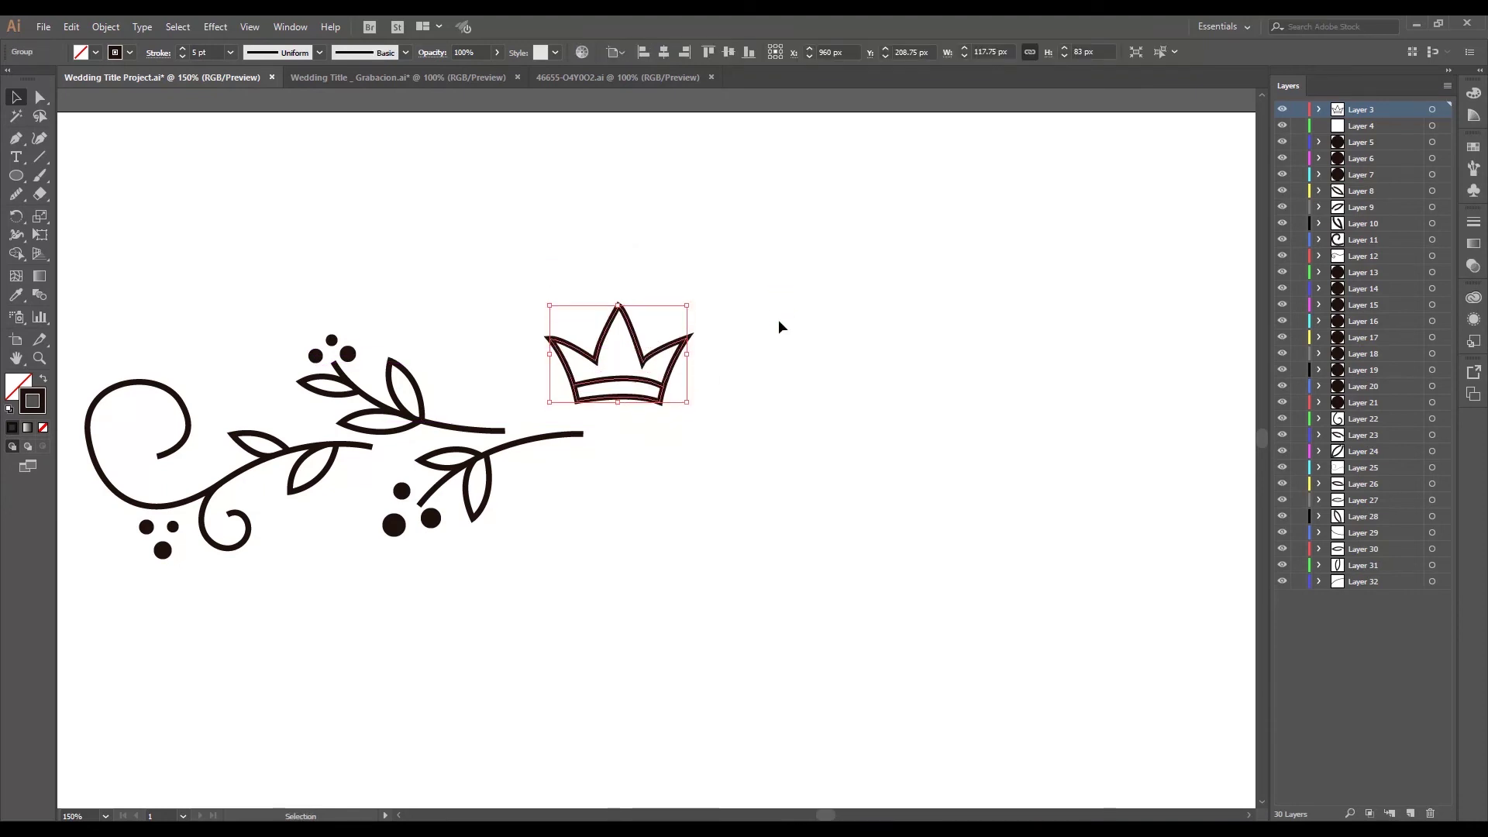
left_click(801, 387)
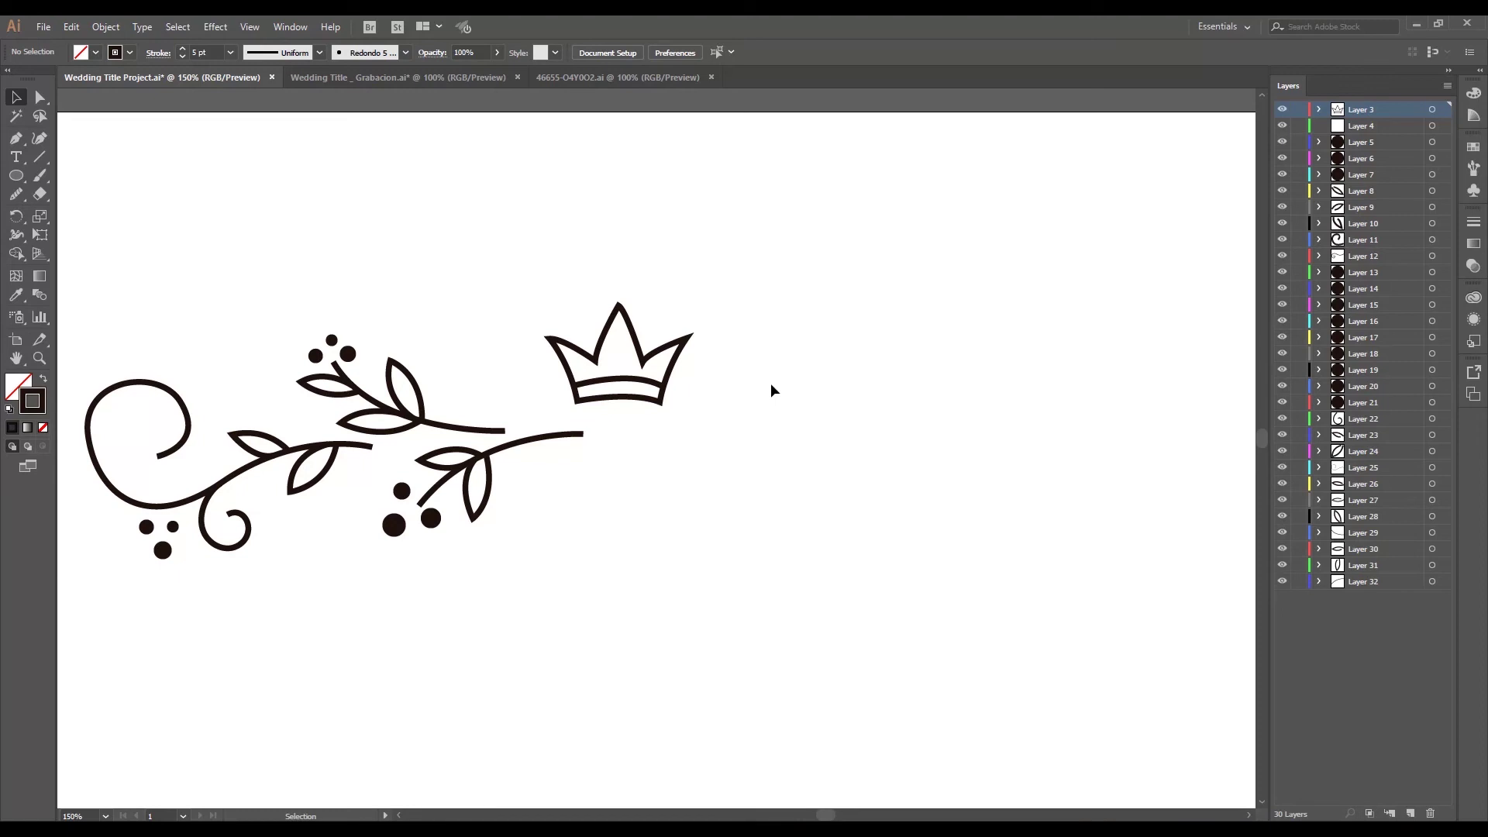
key("a")
key("ctrl+z")
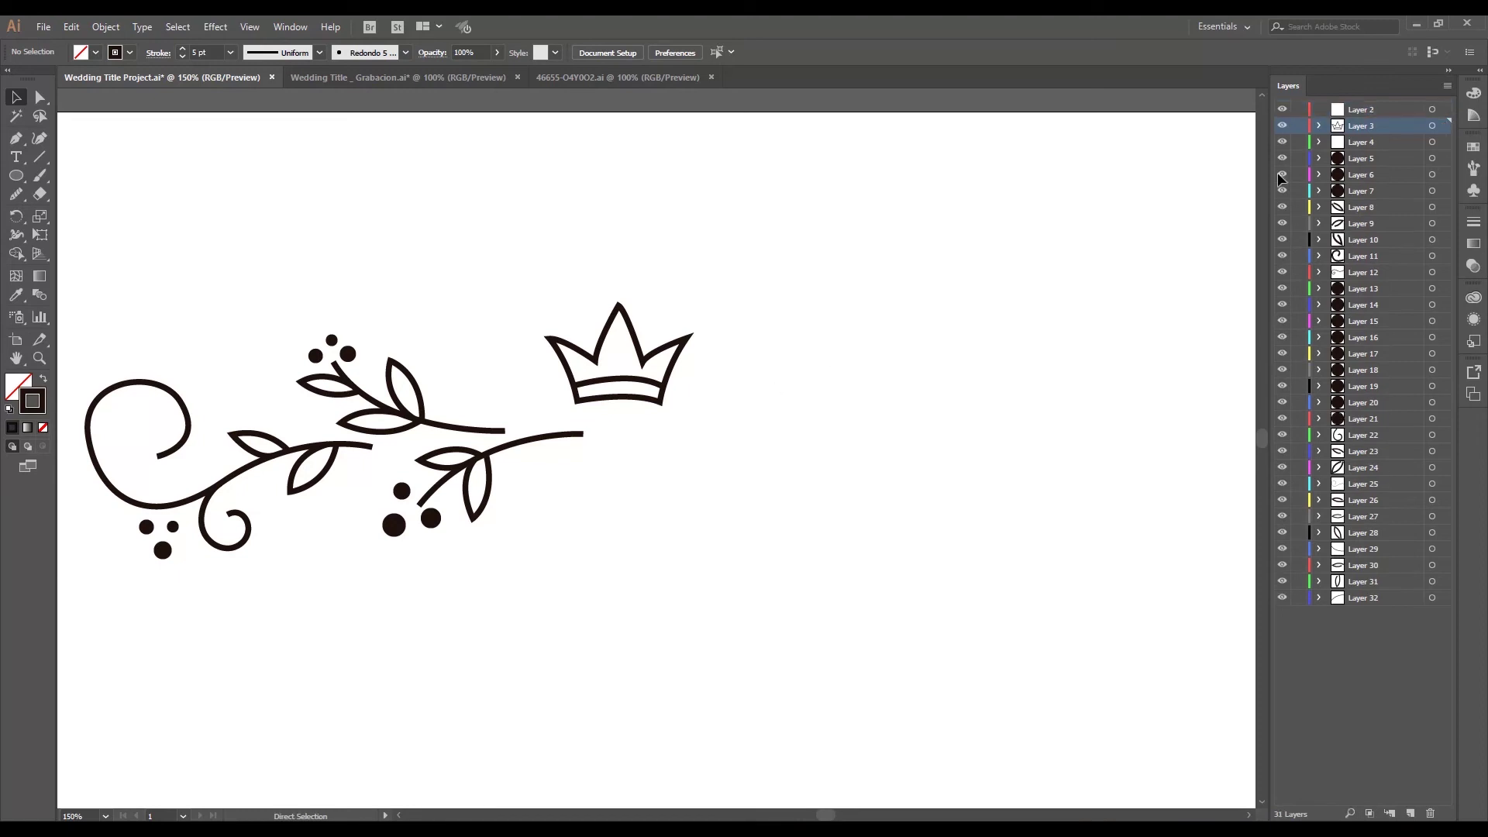
key("ctrl+z")
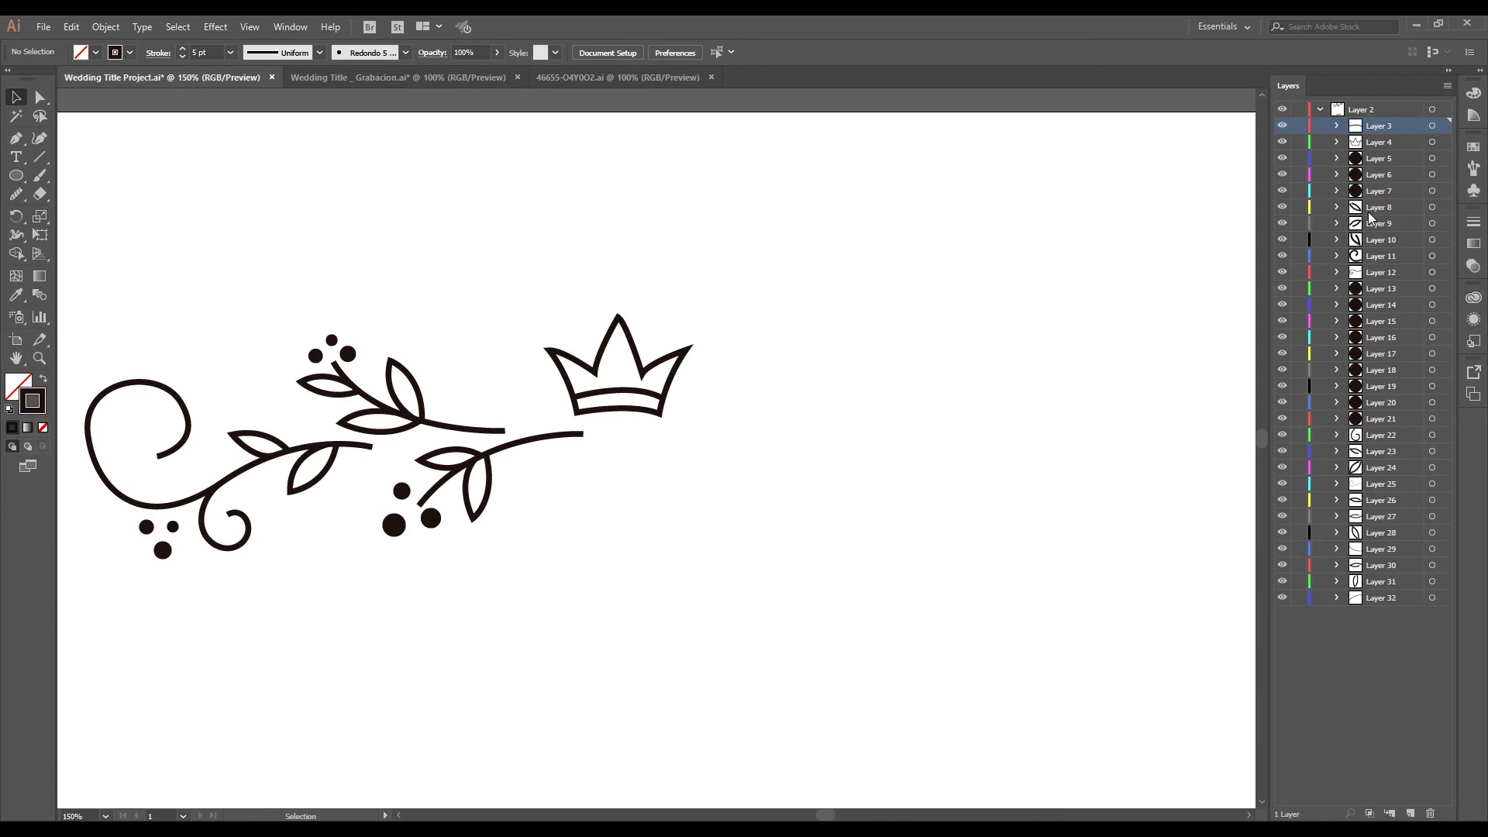
left_click(1387, 596, "shift")
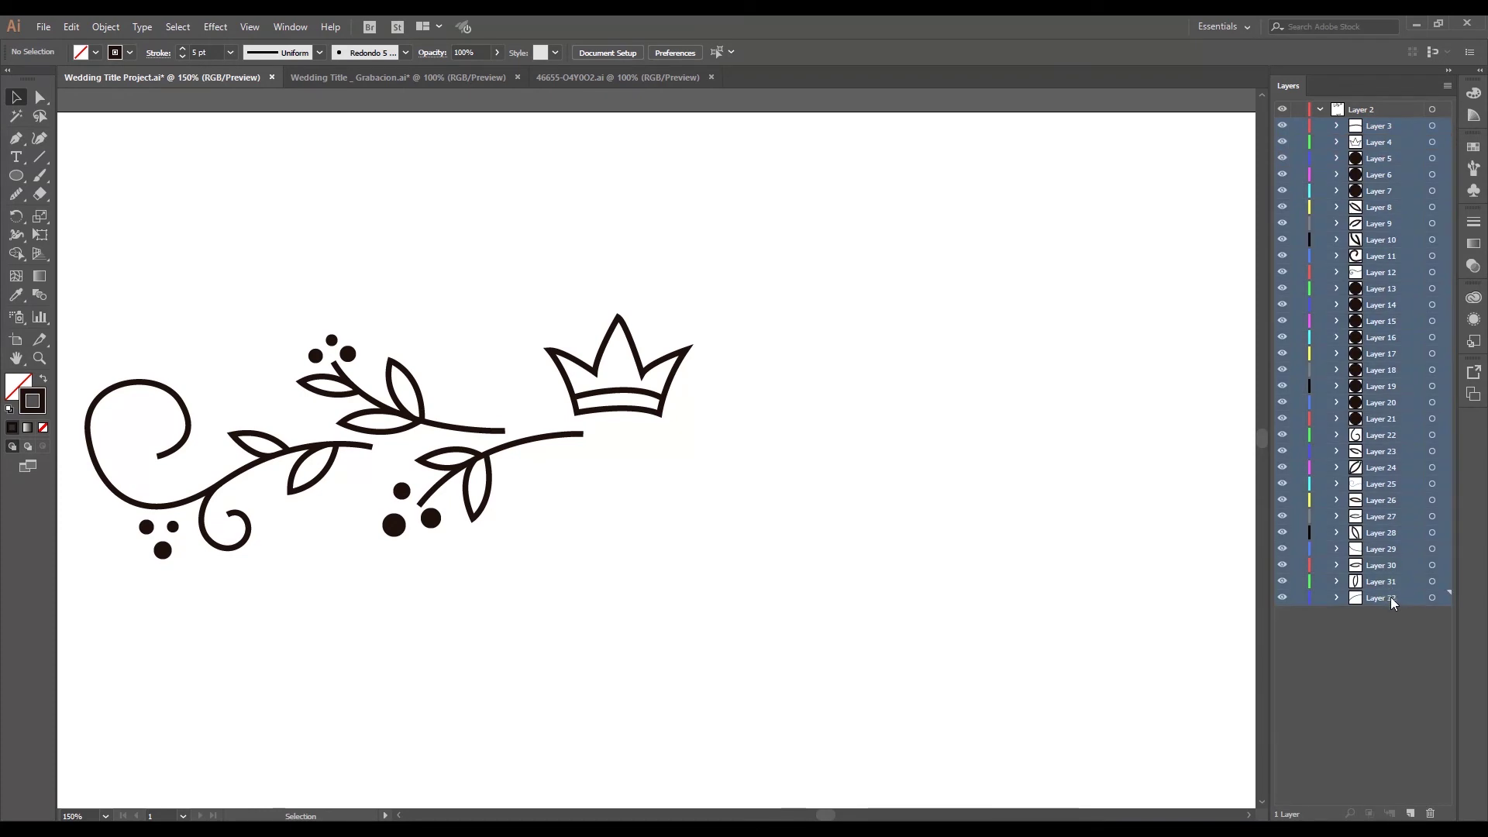
key("ctrl+z")
left_click(1369, 112)
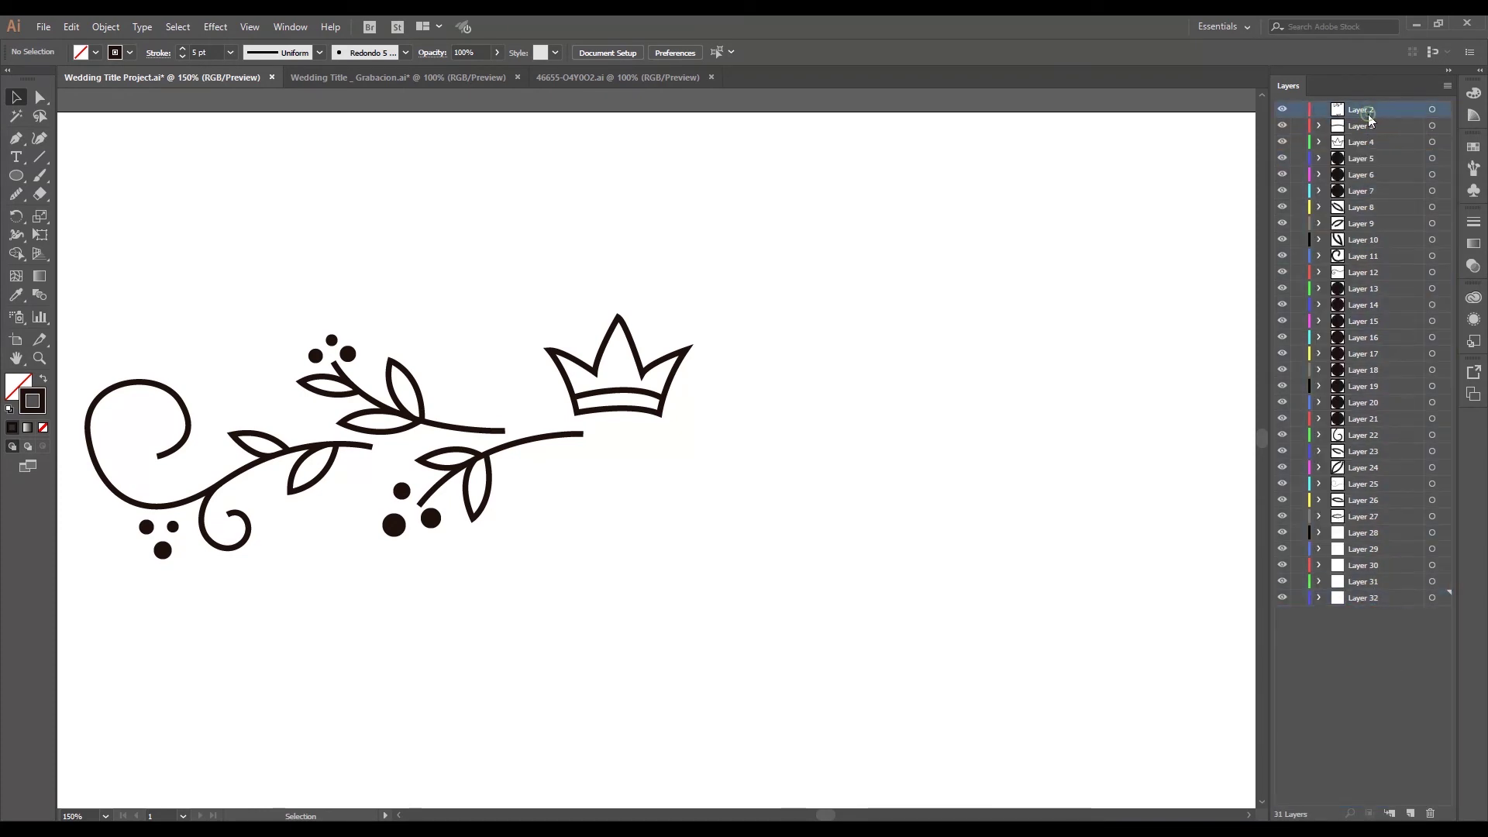
left_click(1424, 813)
key("z")
left_click(649, 411, "alt")
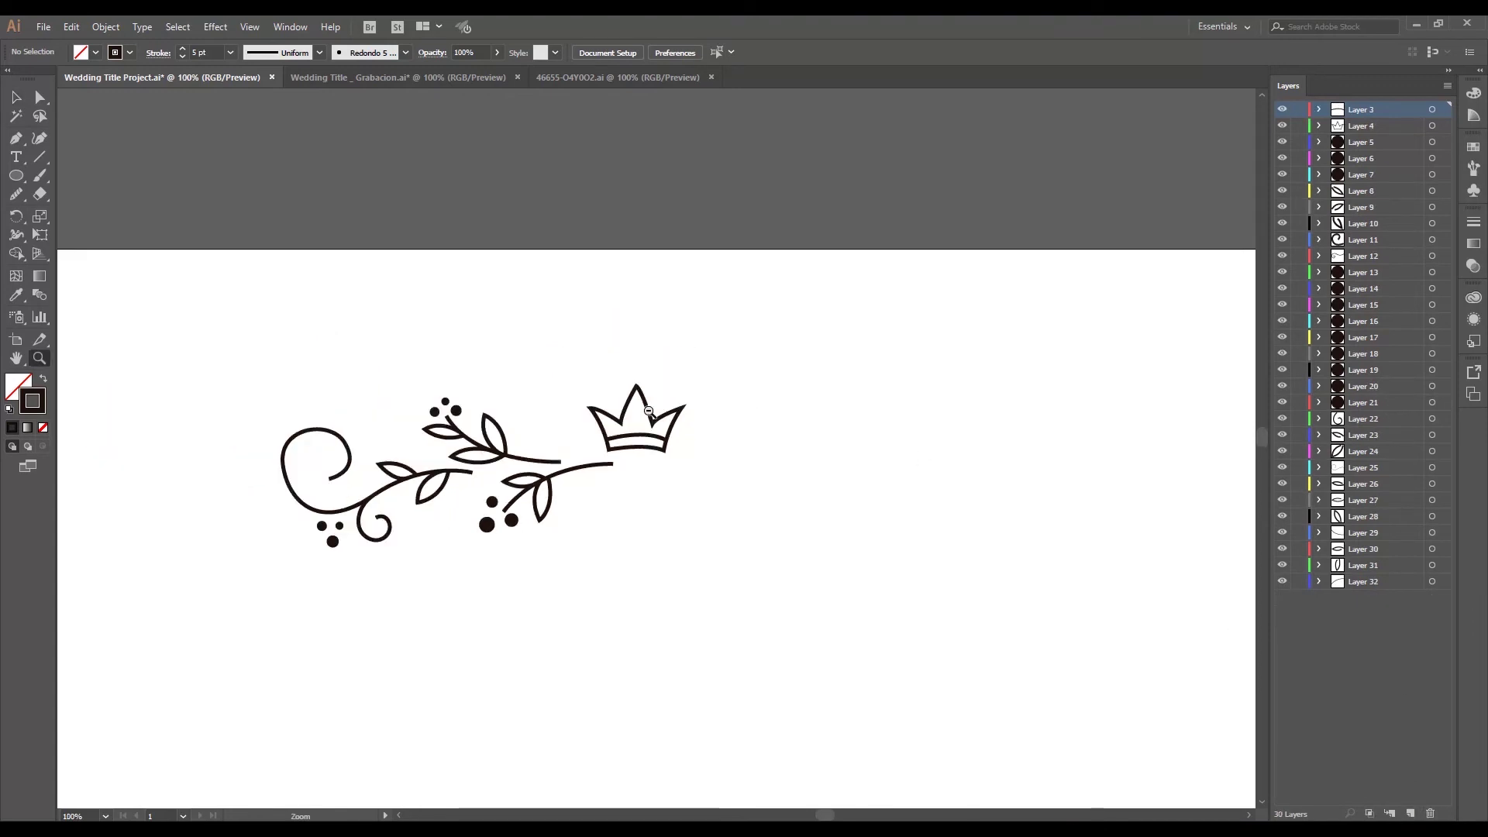
left_click(649, 411, "alt")
key("v")
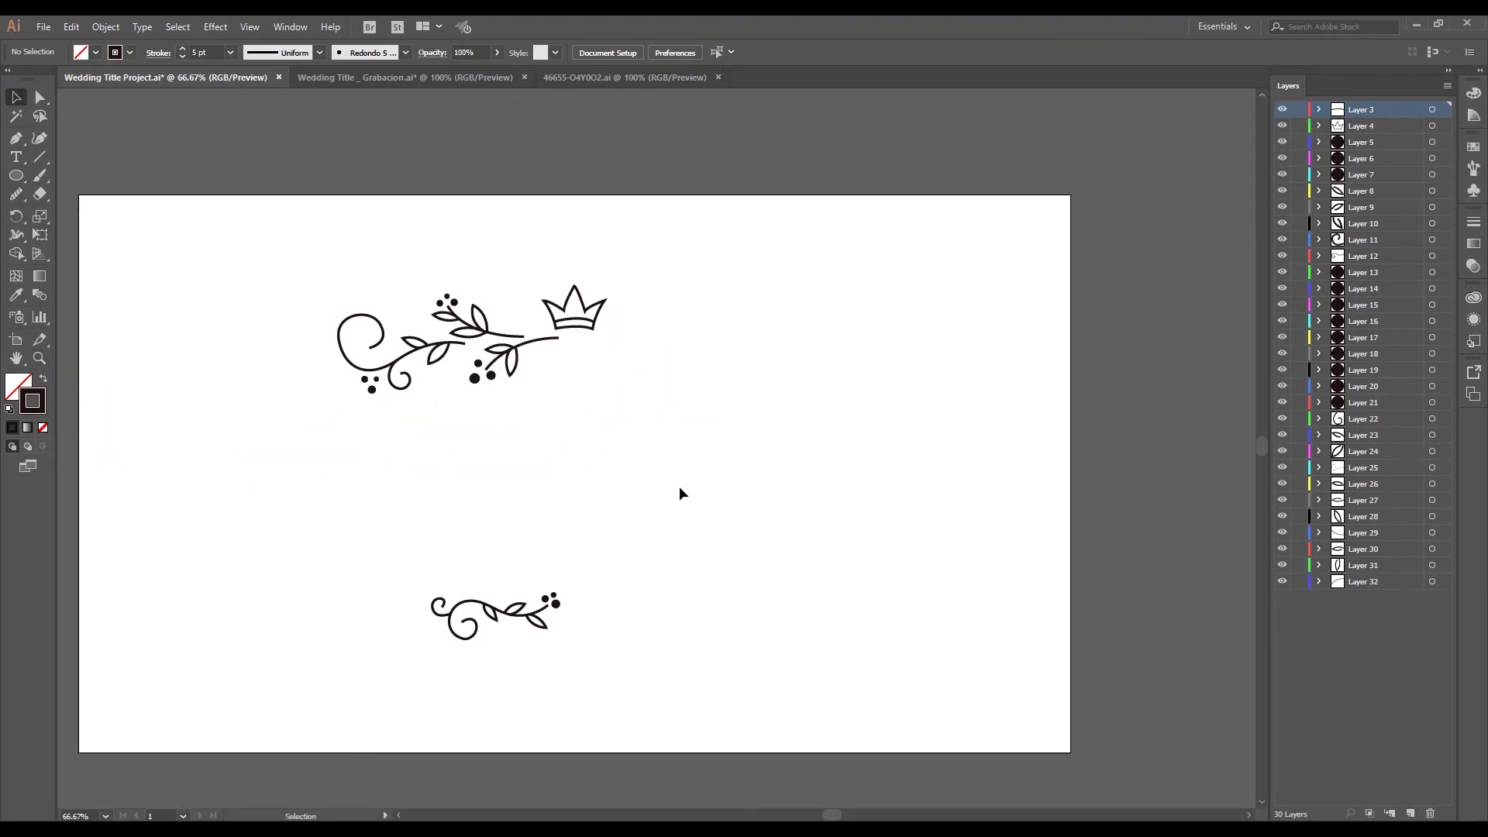
Save as Wedding Title Project.ai in Illustrator CC format, replacing the existing file
left_click(43, 27)
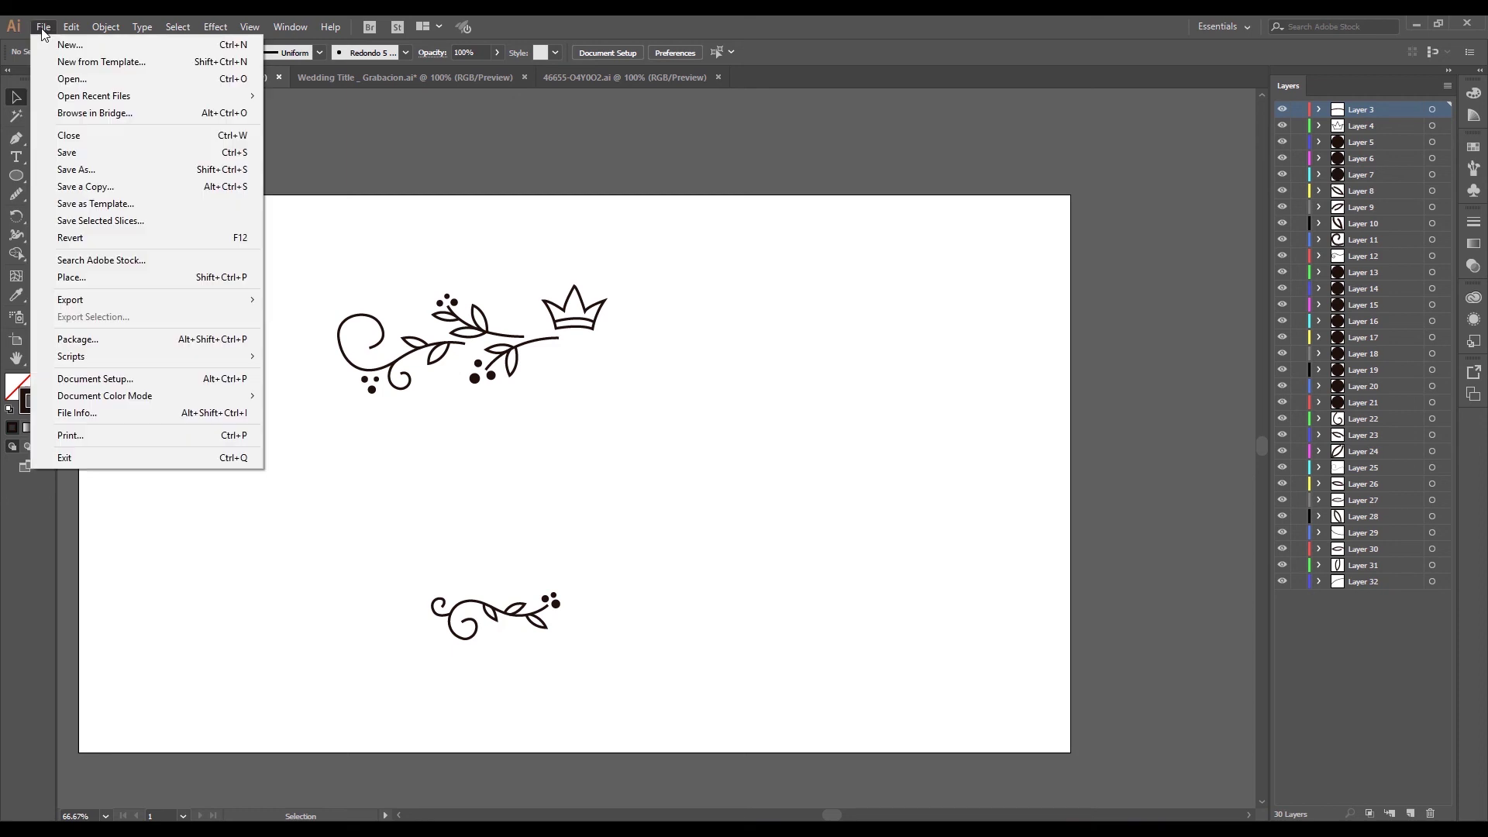
left_click(84, 170)
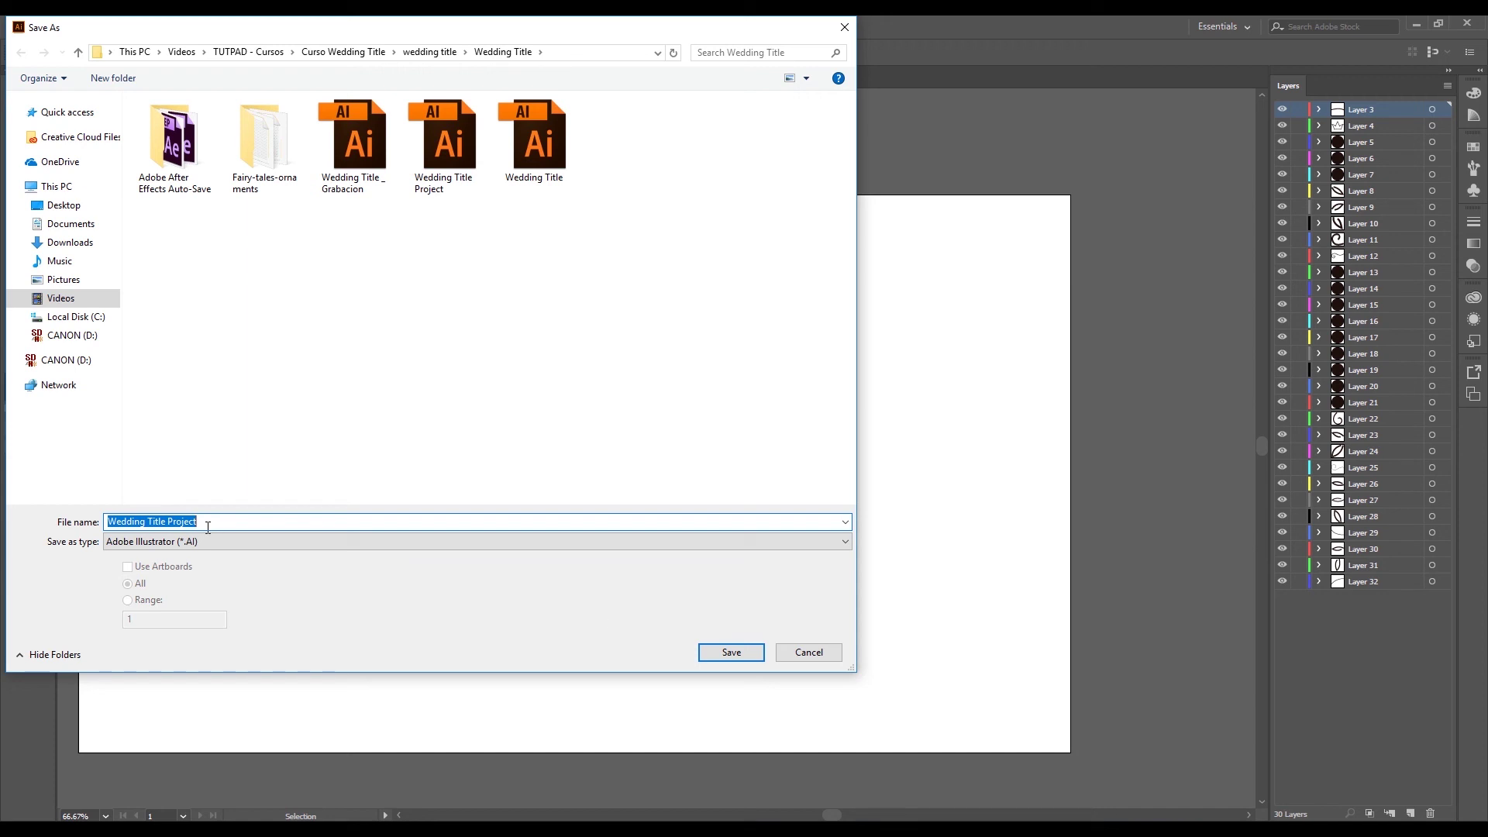
left_click(731, 653)
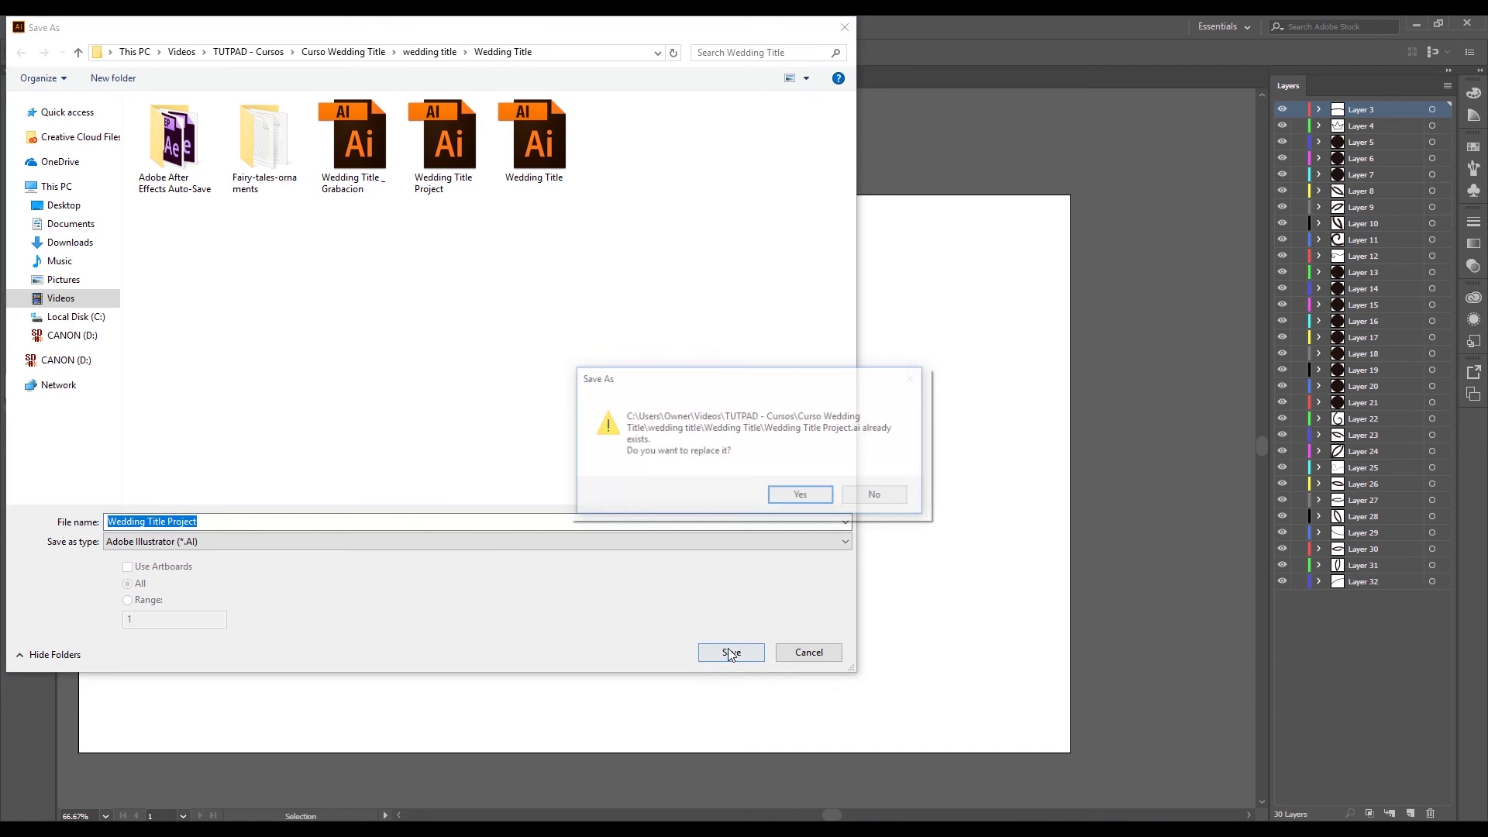
left_click(812, 500)
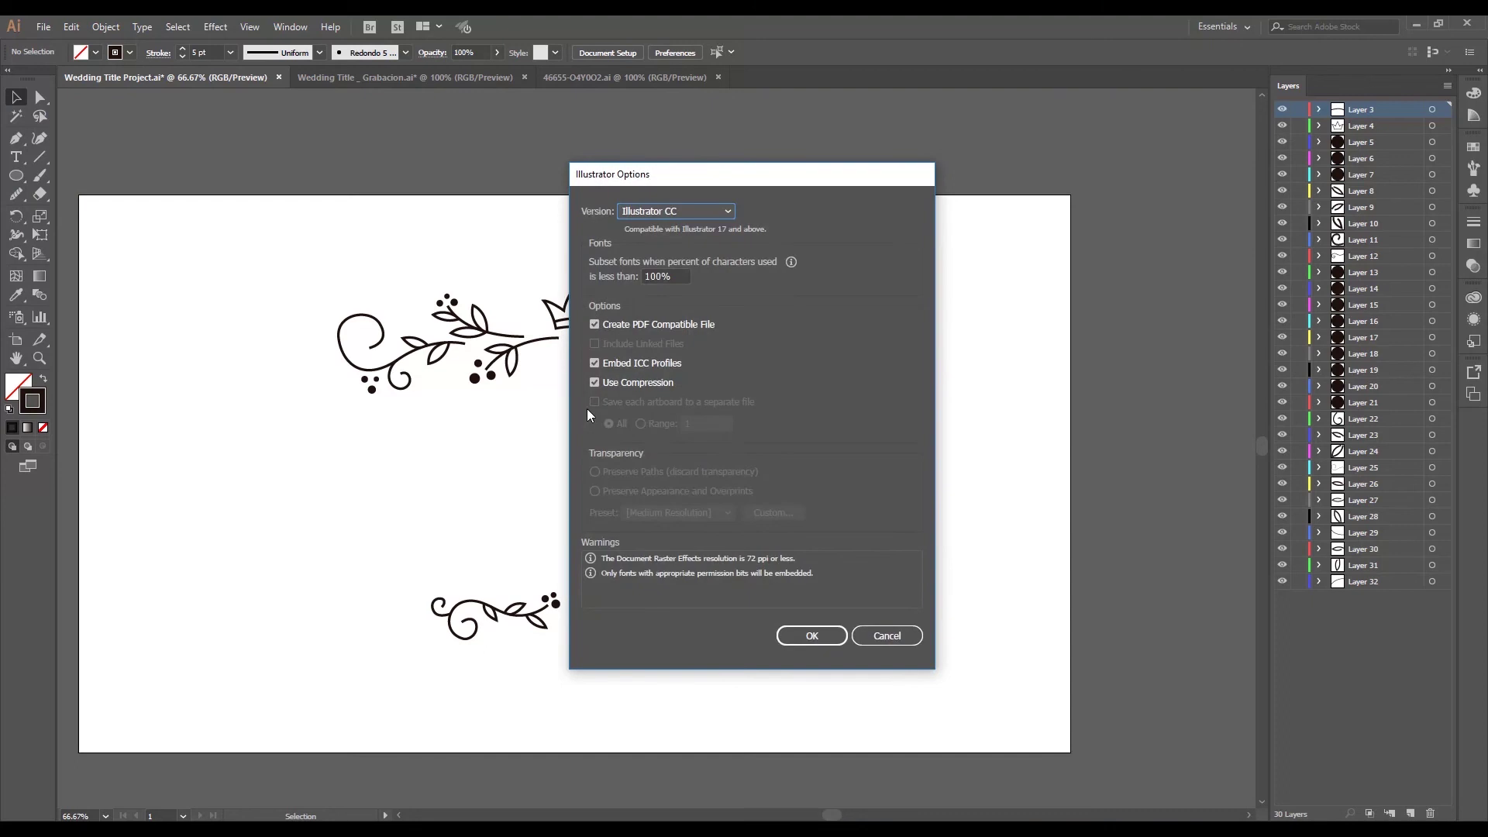
left_click(812, 635)
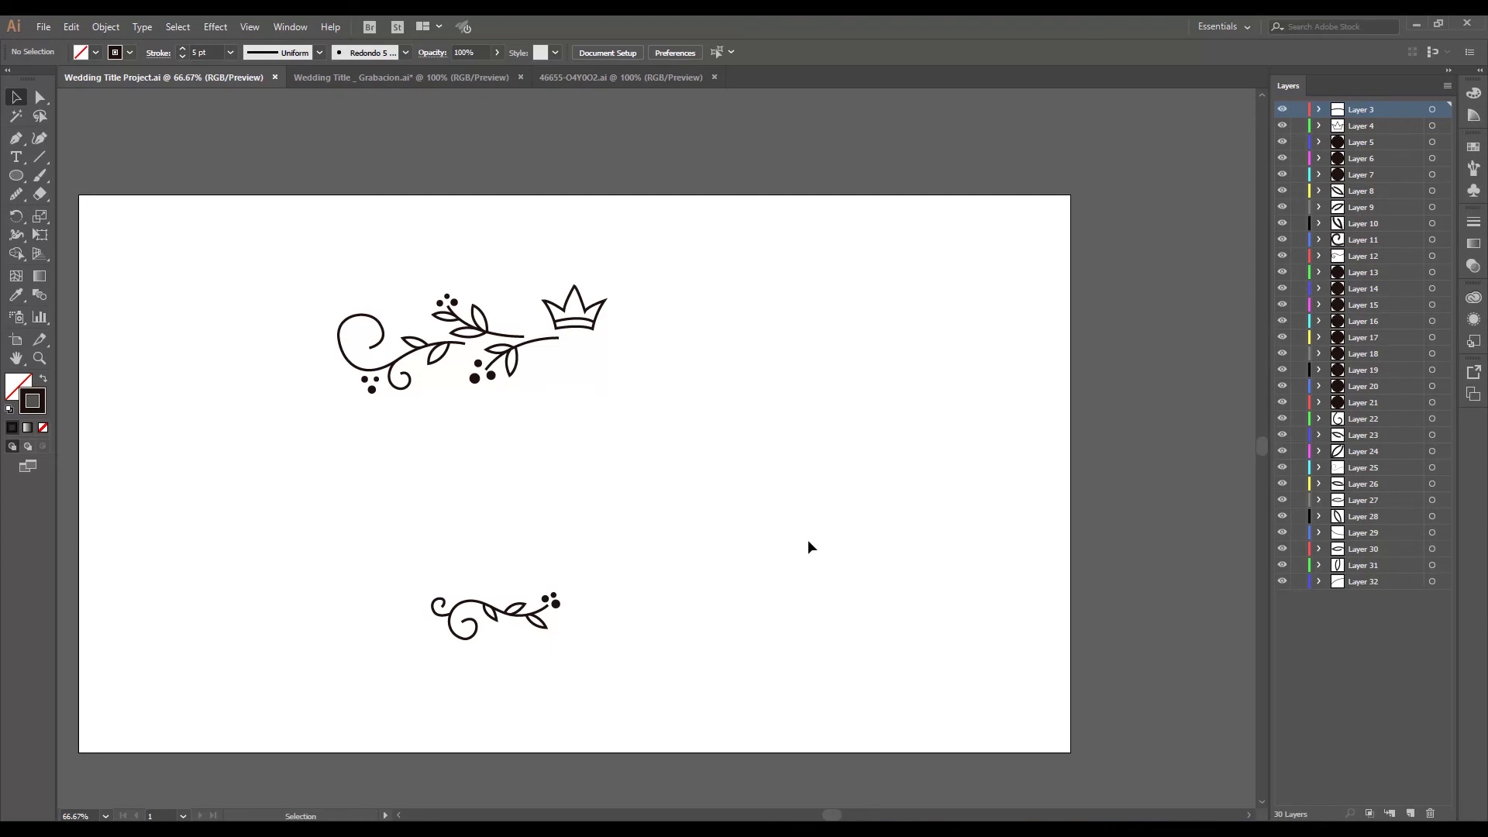